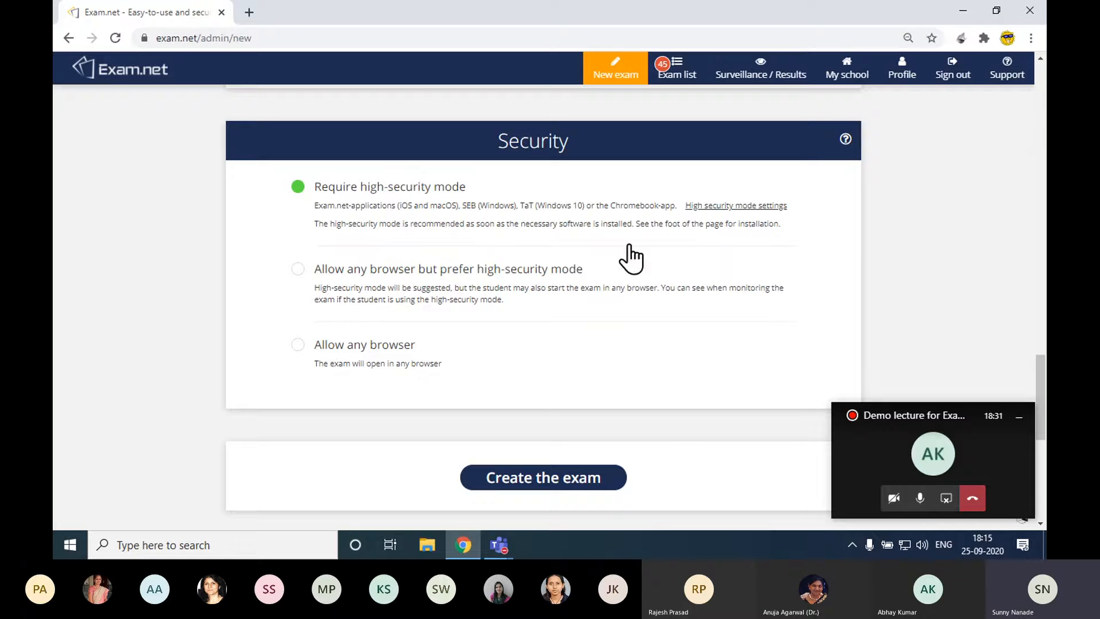
Launch Task Manager from the taskbar and scroll through its Details tab process list.
right_click(709, 535)
left_click(752, 466)
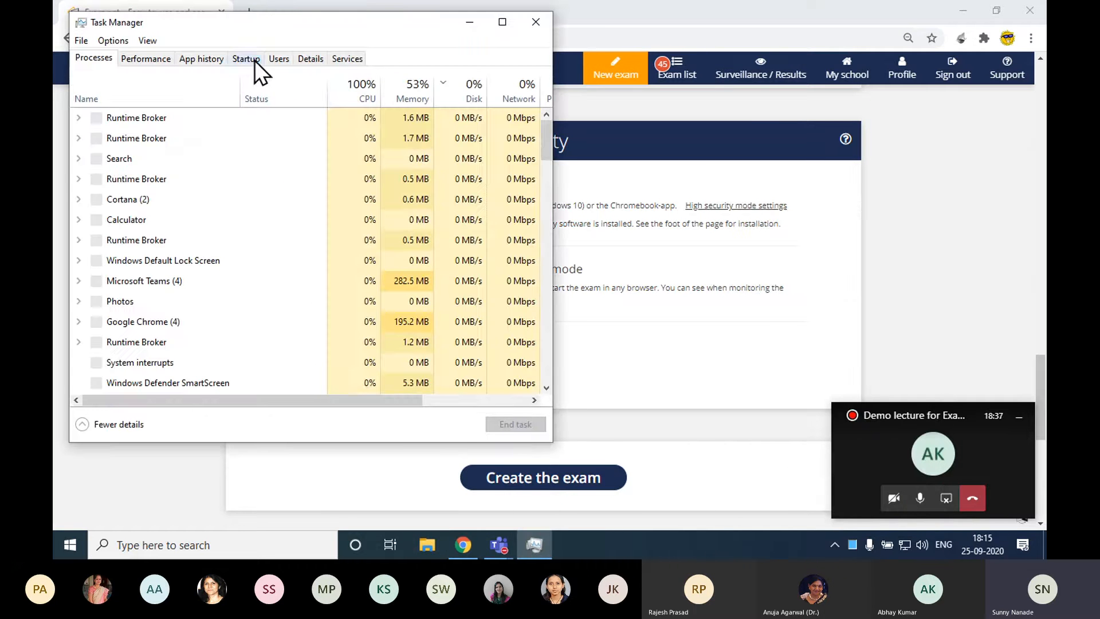
left_click(344, 60)
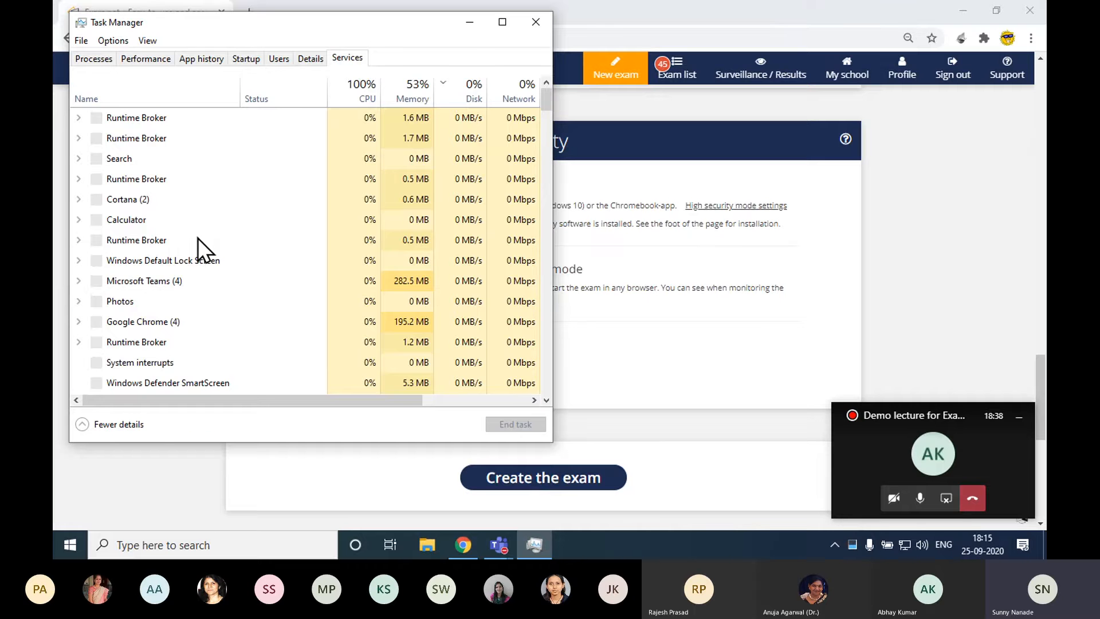
left_click(309, 60)
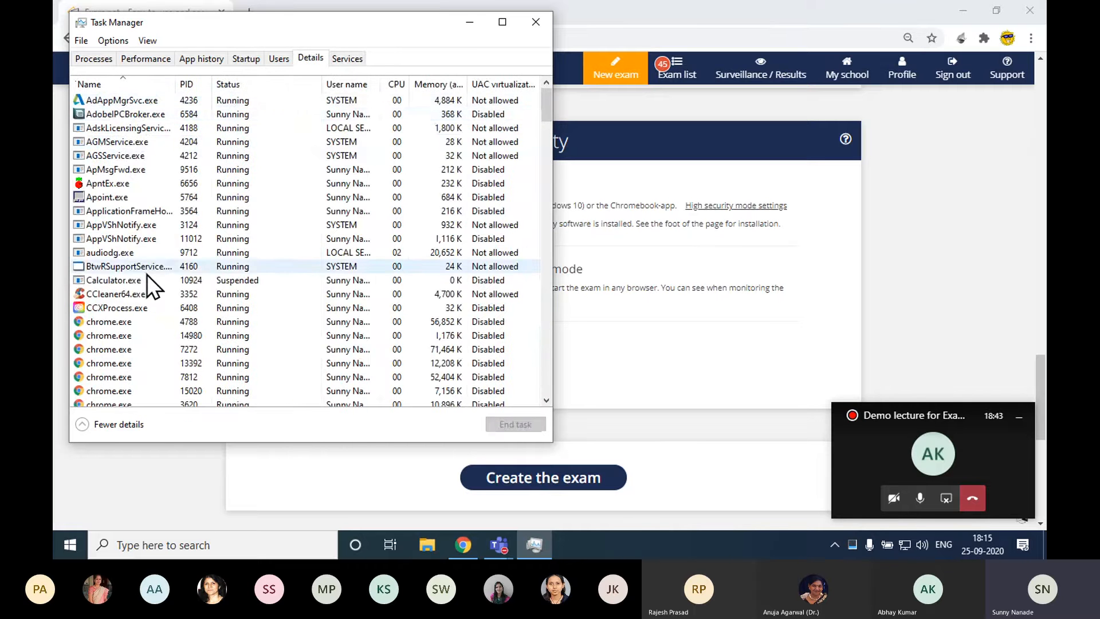
scroll(147, 274, "down", 6)
scroll(146, 274, "down", 8)
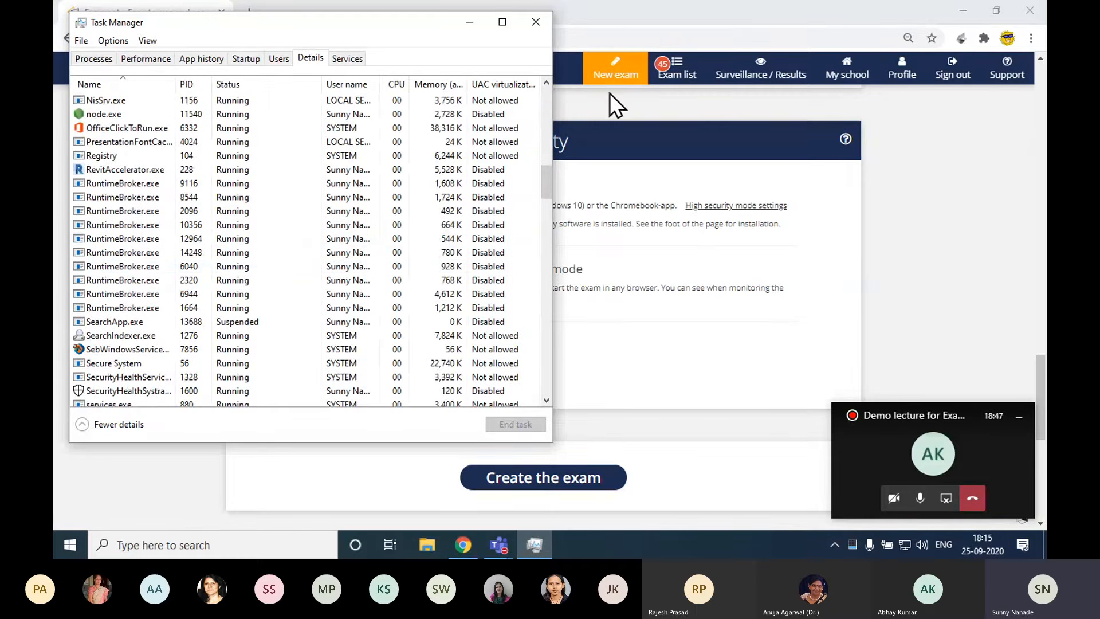
Choose 'Allow any browser but prefer high-security mode' with lower mode 'Require explanation and wait 30 seconds'.
left_click(536, 22)
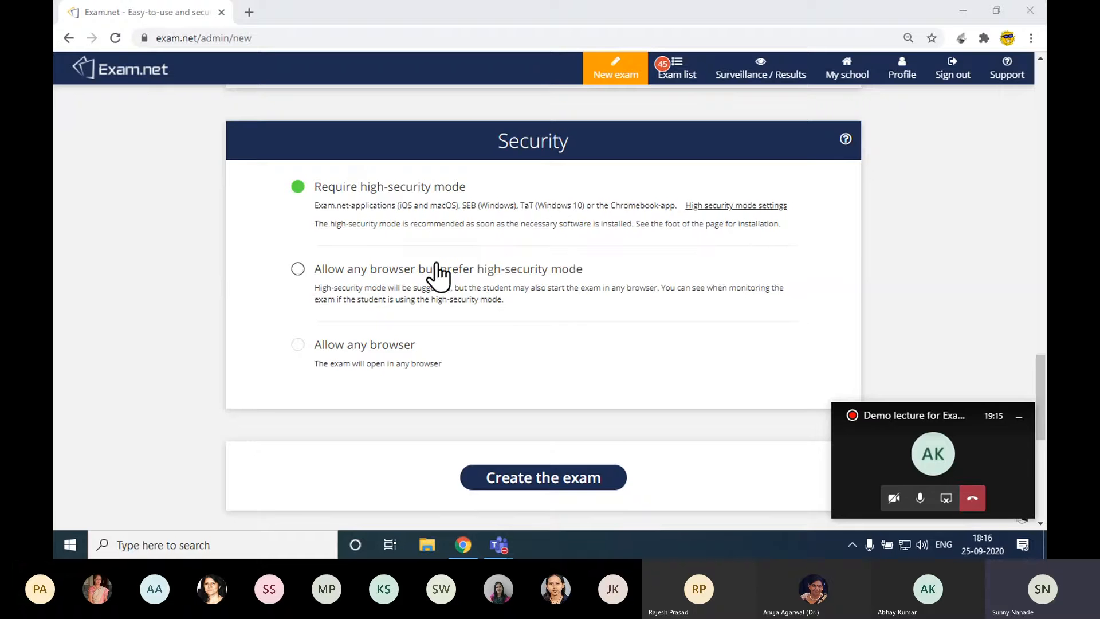
left_click(395, 269)
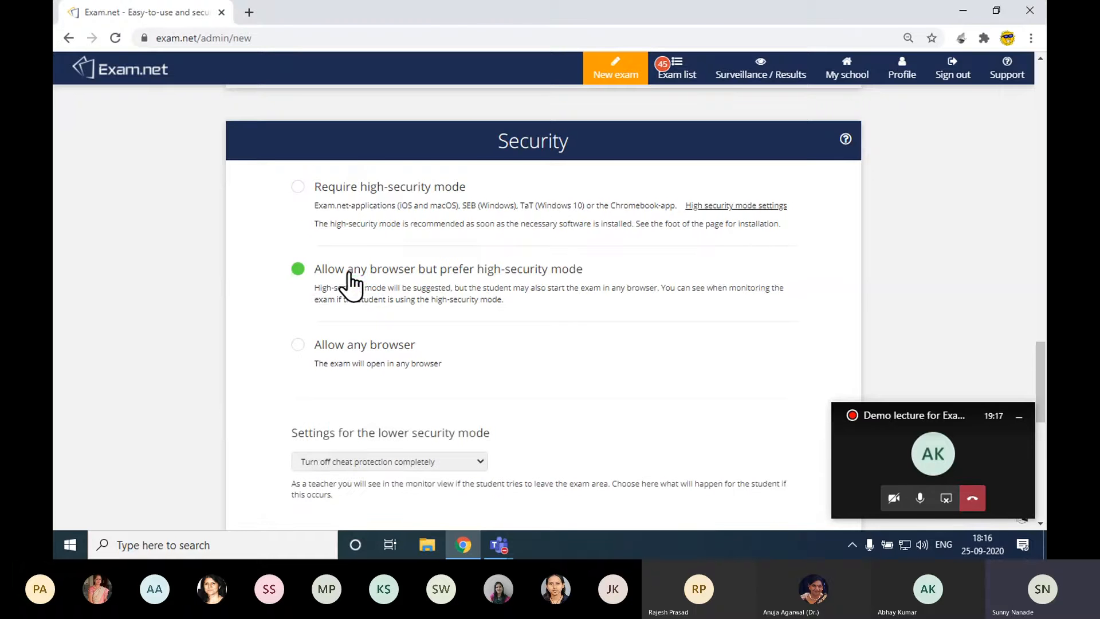
scroll(351, 284, "down", 2)
left_click(380, 333)
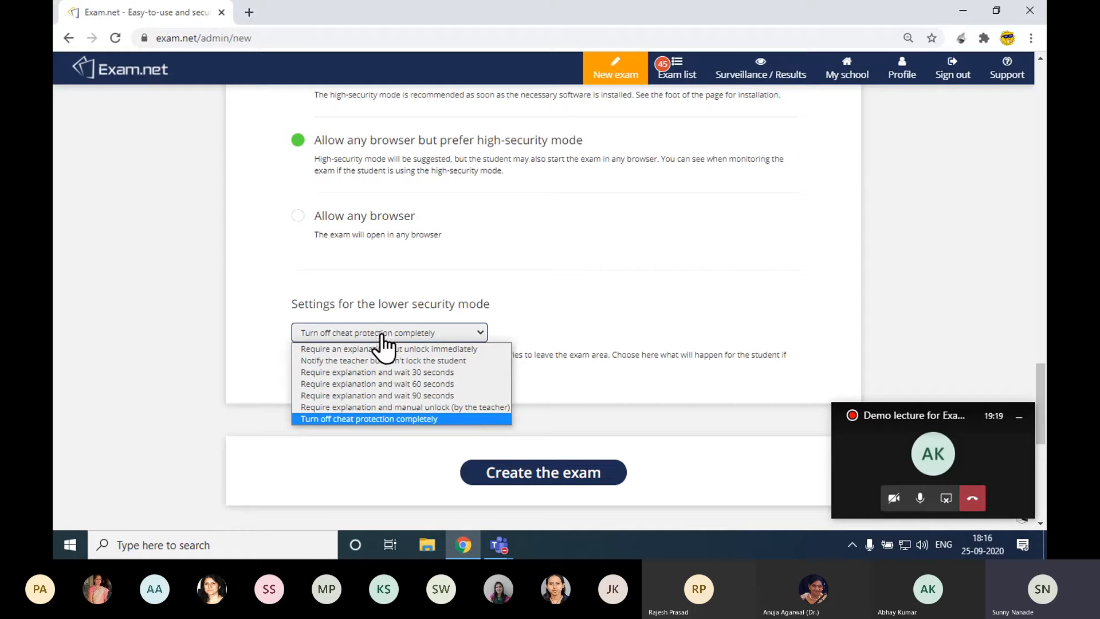
left_click(393, 348)
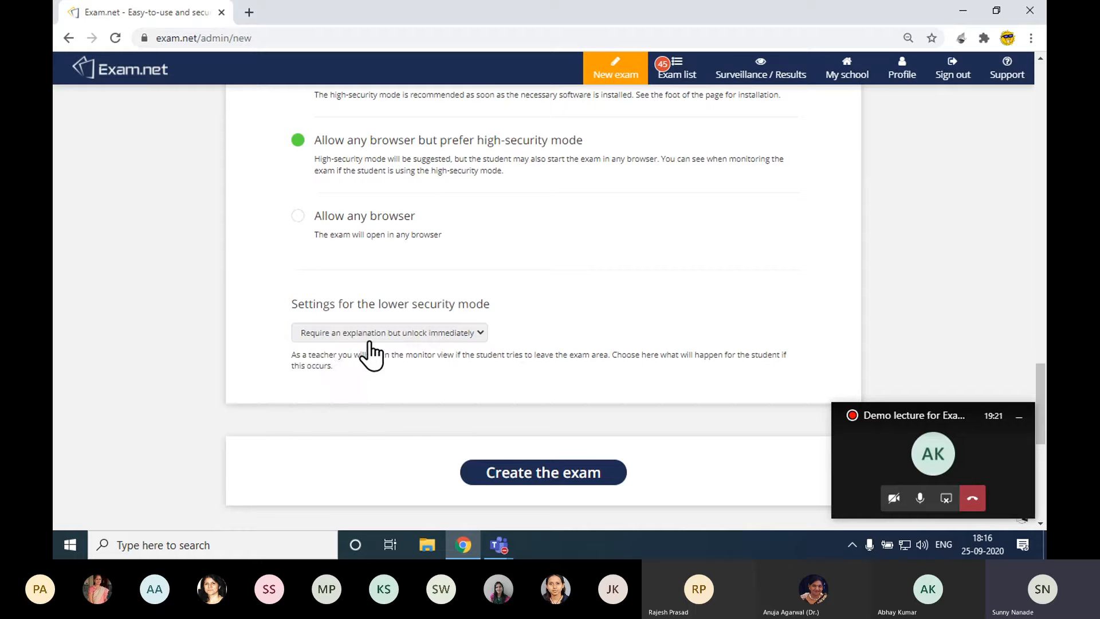
left_click(372, 335)
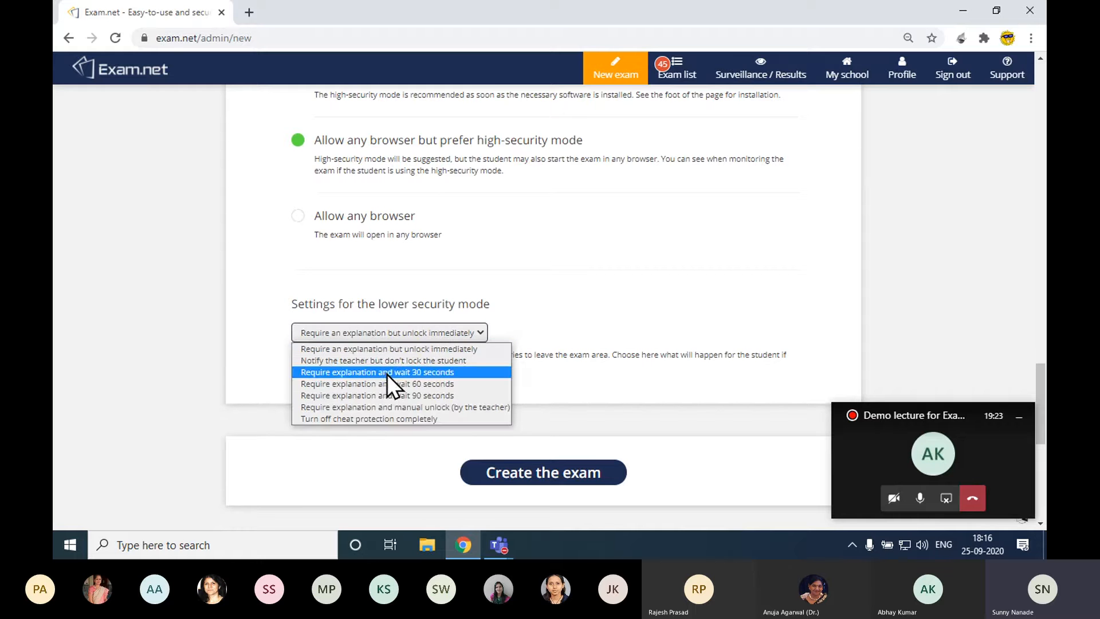
left_click(387, 374)
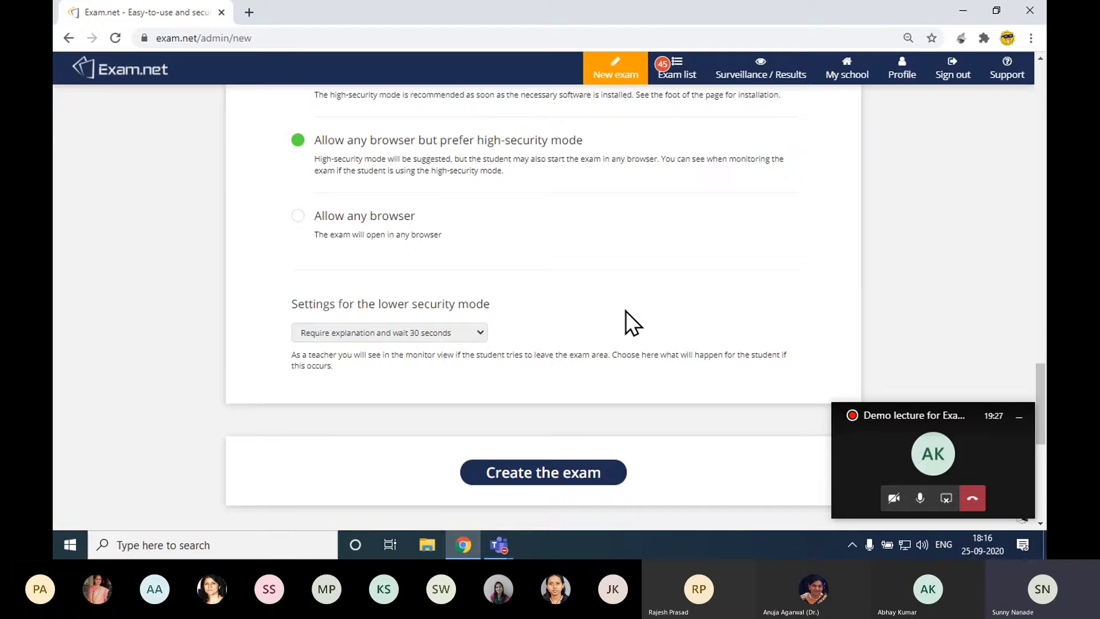
scroll(387, 246, "up", 15)
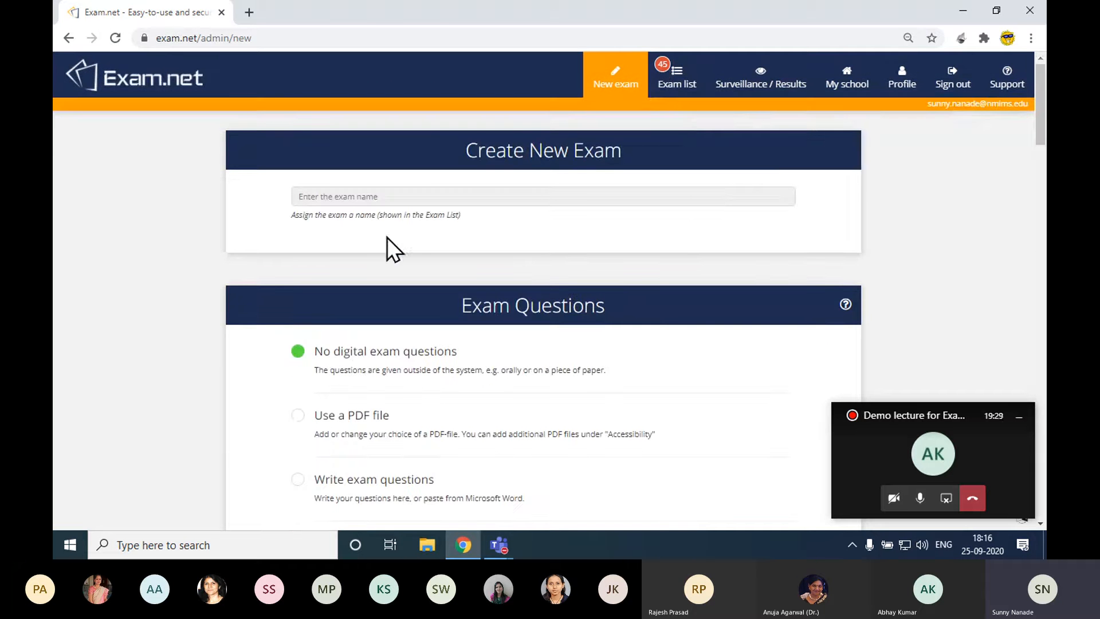
Go to the Exam list and find THT Written and THT MCQ's in My Exams.
left_click(677, 99)
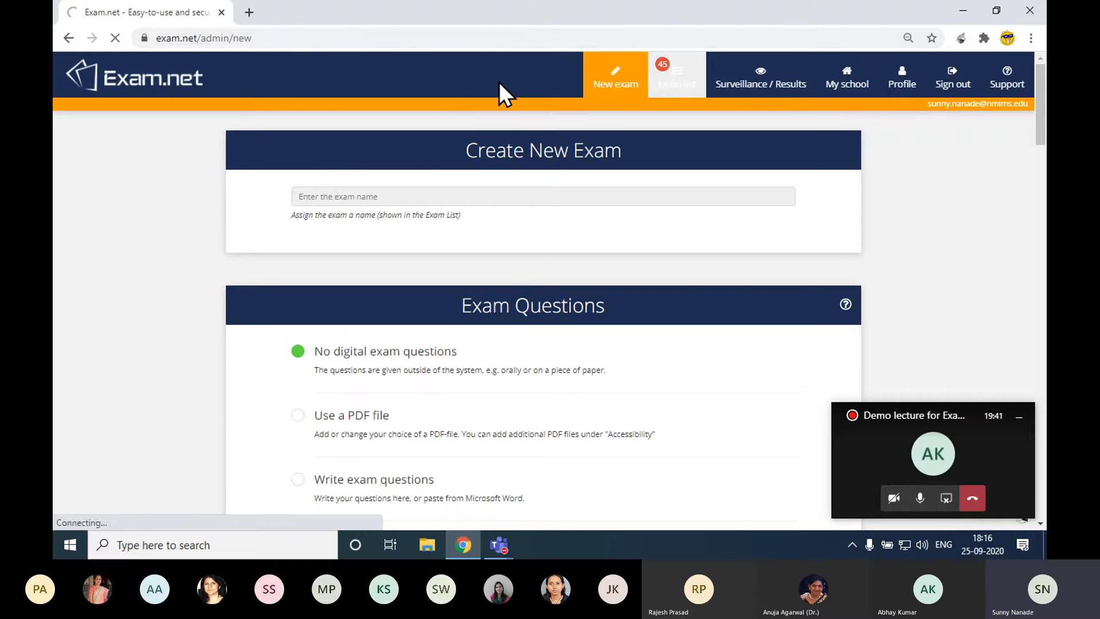
scroll(311, 319, "down", 15)
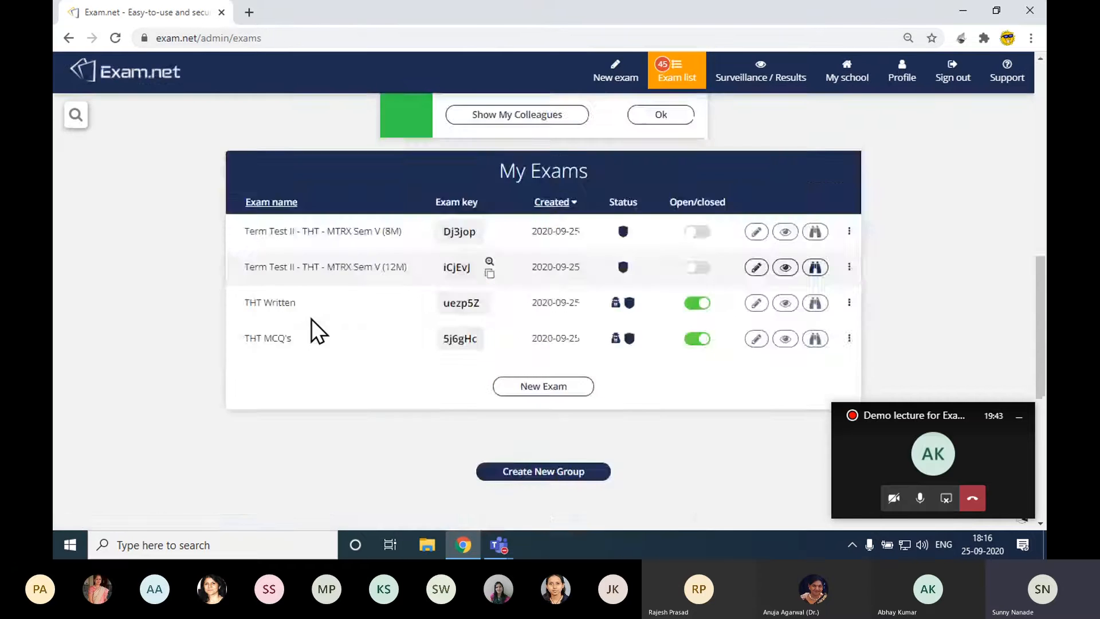
right_click(311, 319)
left_click(230, 228)
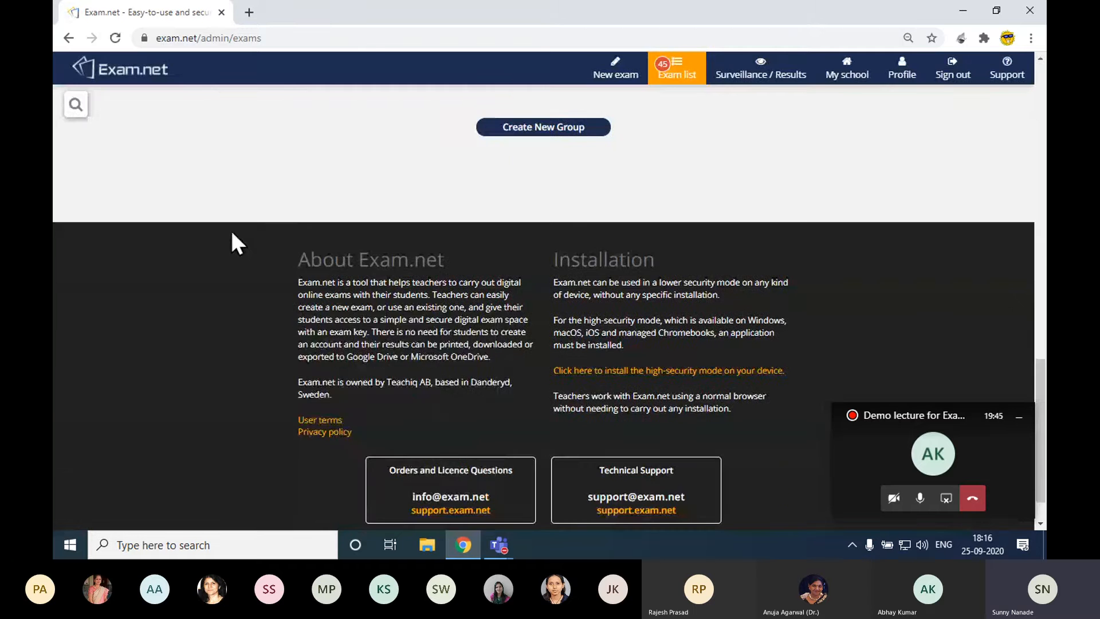
scroll(232, 230, "up", 5)
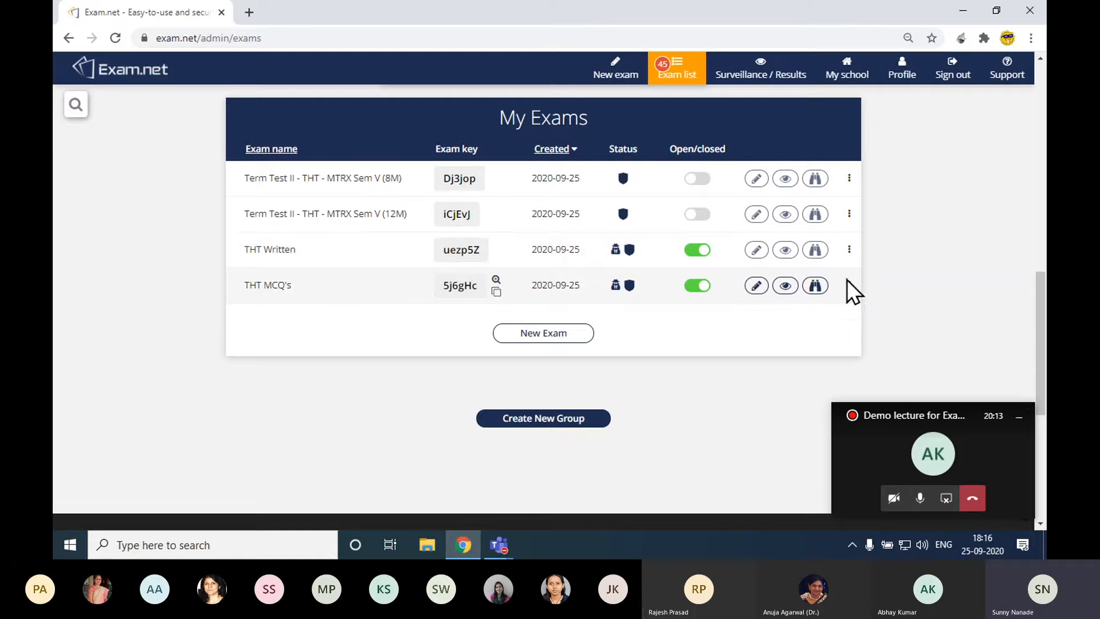
left_click(755, 286)
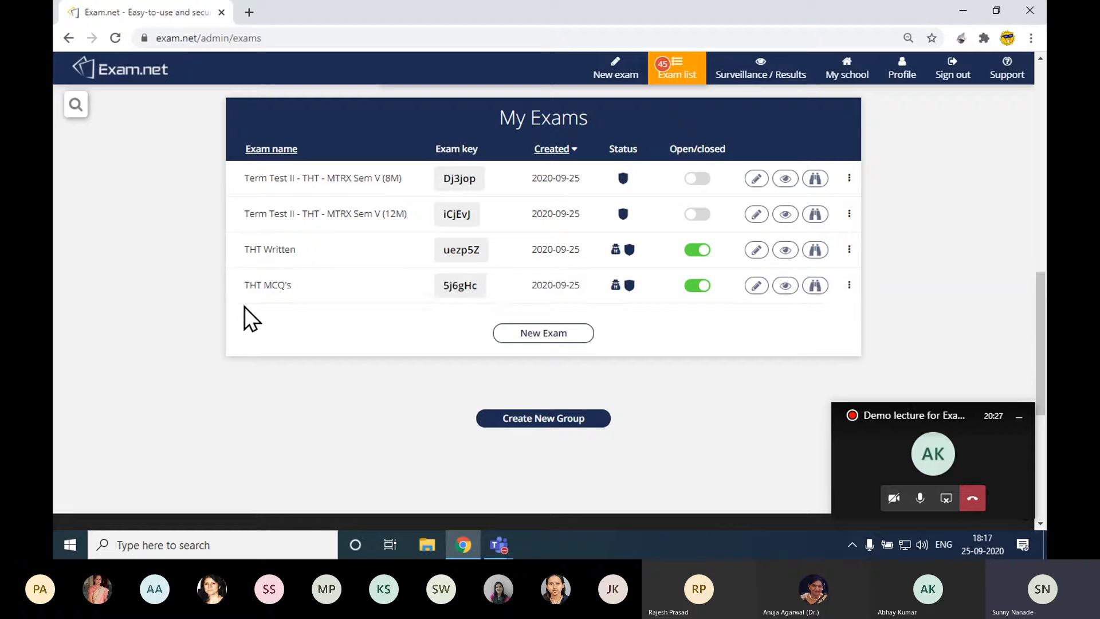
Preview THT MCQ's as a student, begin the exam and bring up the Teacher chat.
left_click(816, 286)
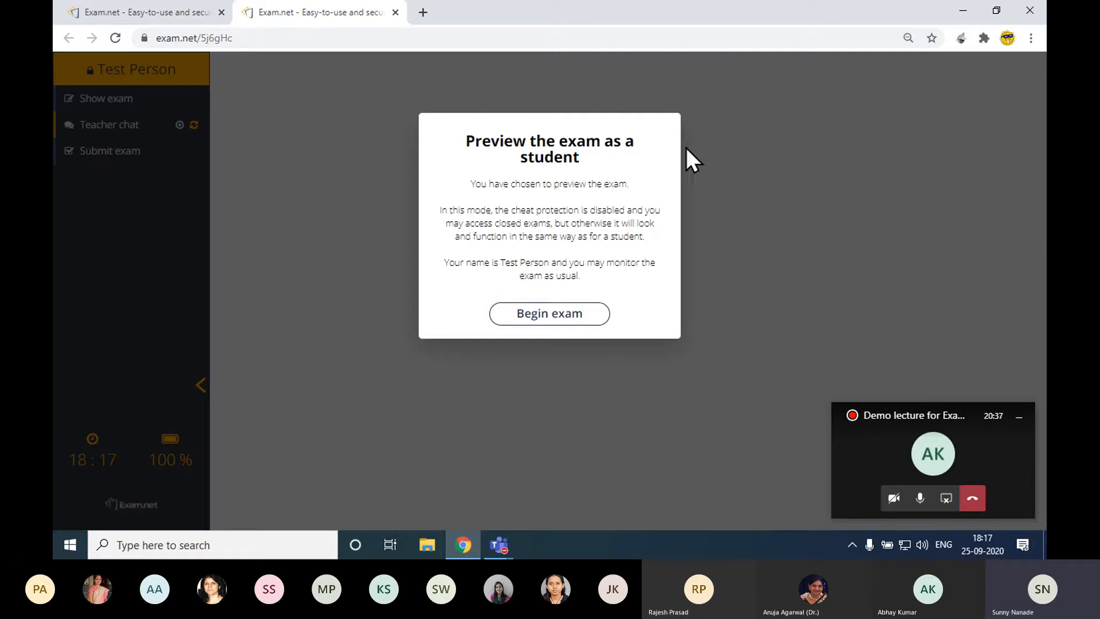
left_click(552, 316)
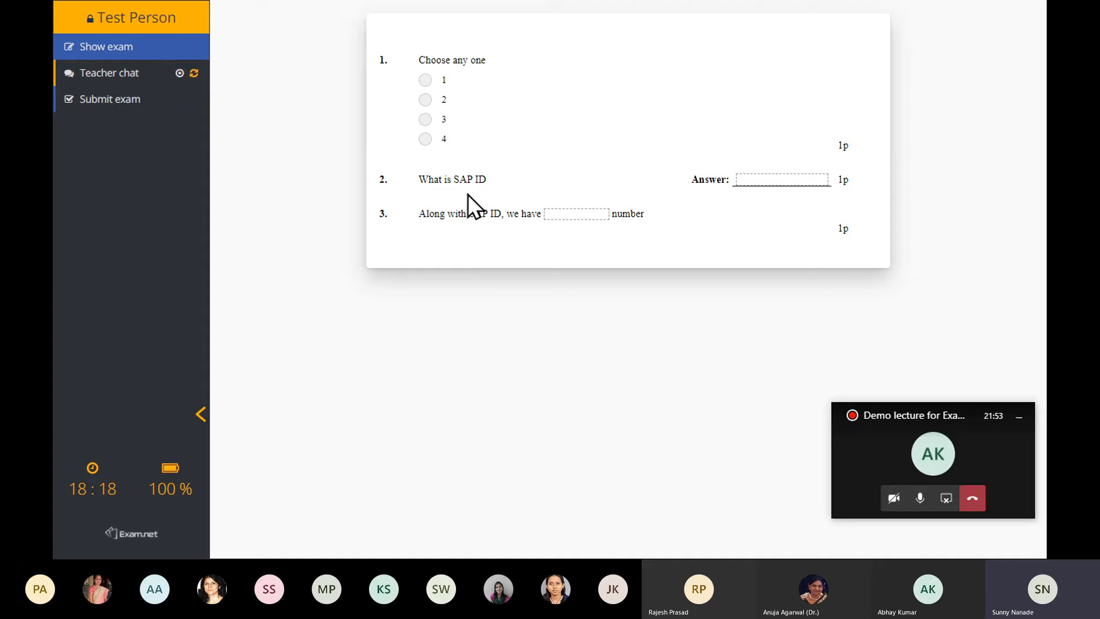
left_click(120, 76)
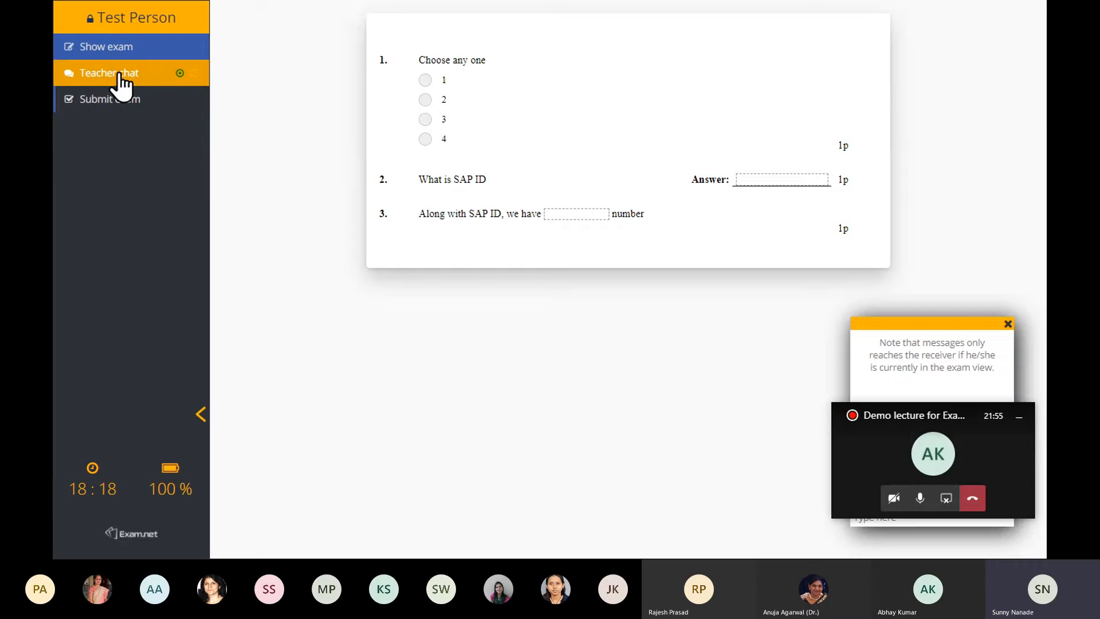
left_click_drag(904, 422, 589, 490)
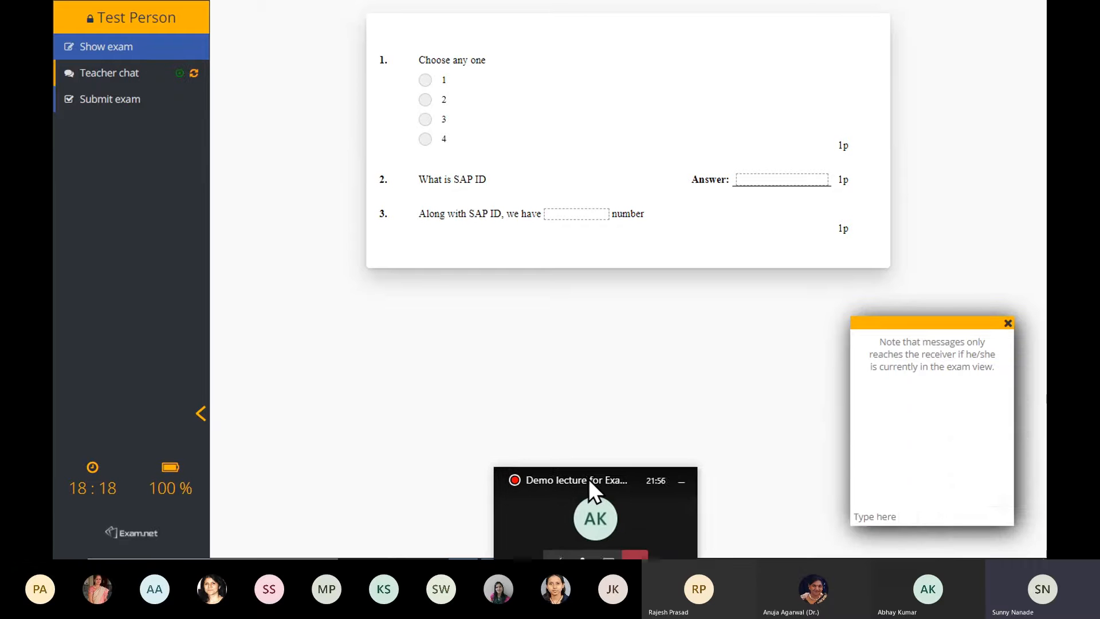
Try the Teacher chat message box, then close the chat popup with its X.
left_click(951, 519)
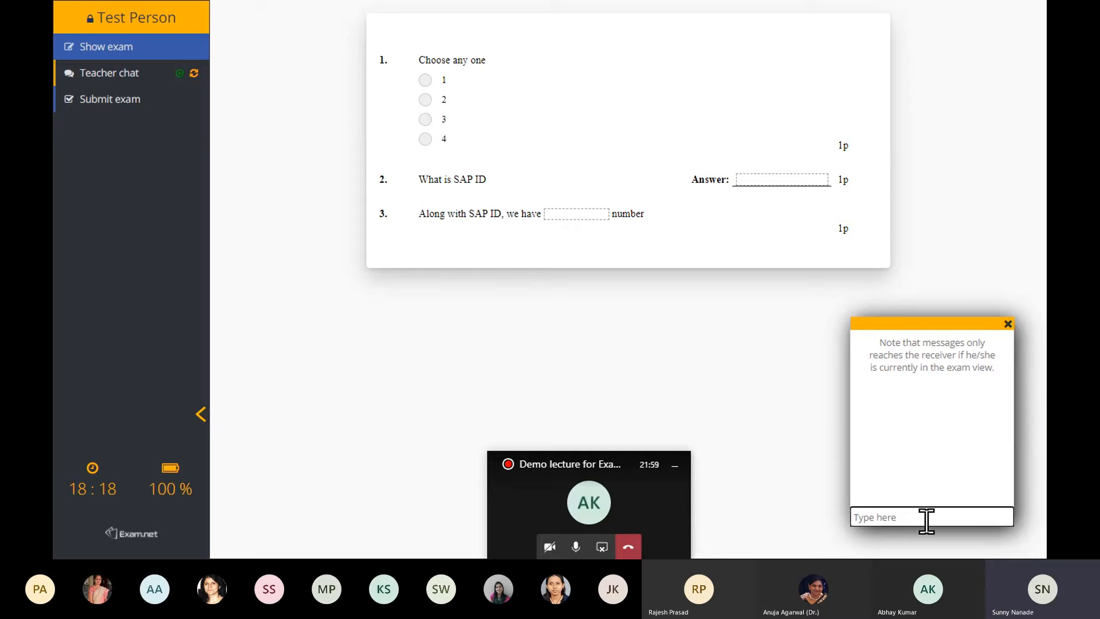
left_click(571, 467)
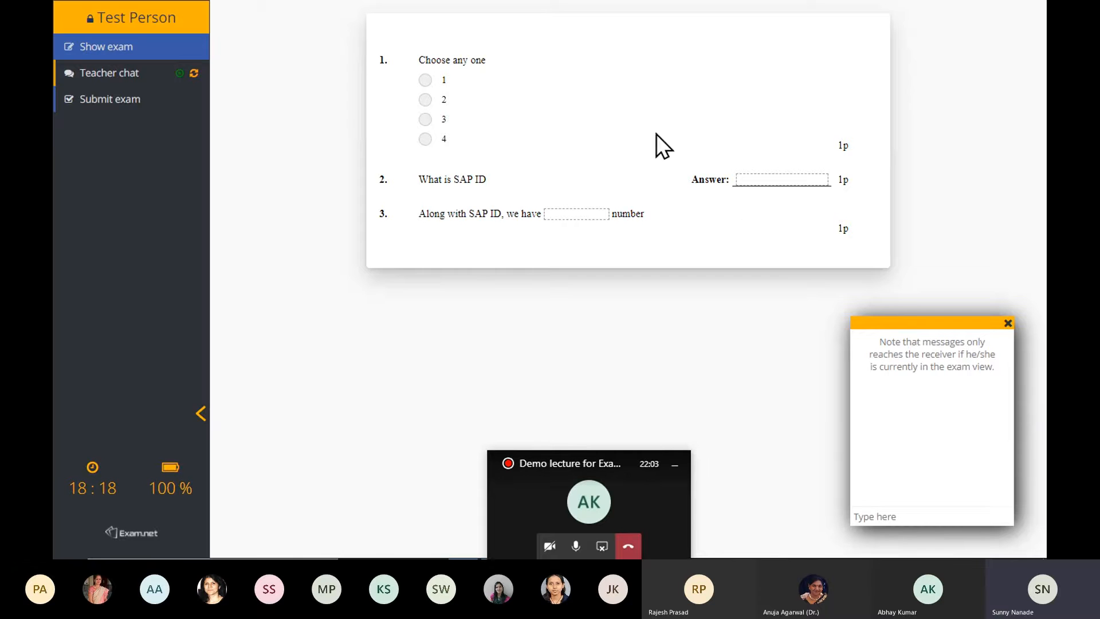
left_click(888, 518)
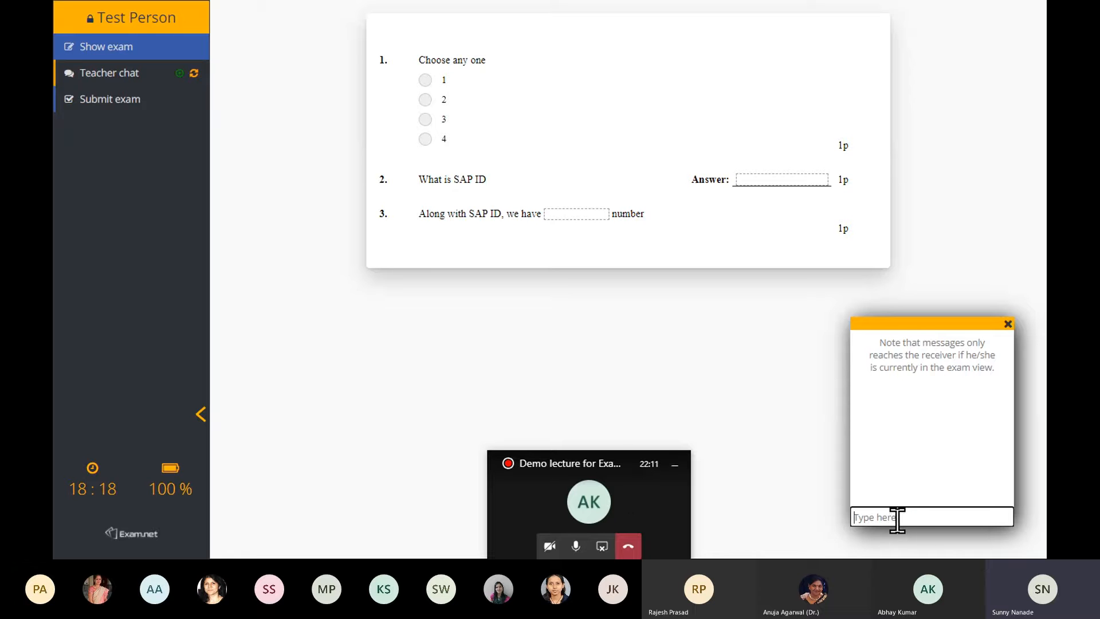
left_click_drag(561, 463, 681, 443)
left_click(1008, 323)
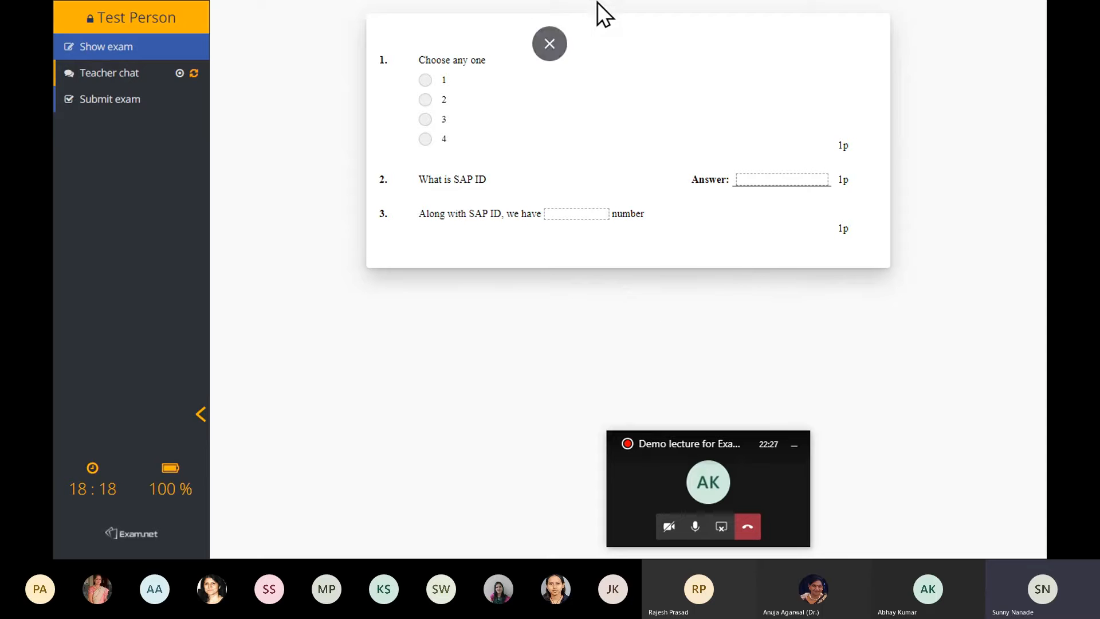
Answer question 1 with option 1, replacing an initial choice of option 3.
mouse_move(597, 2)
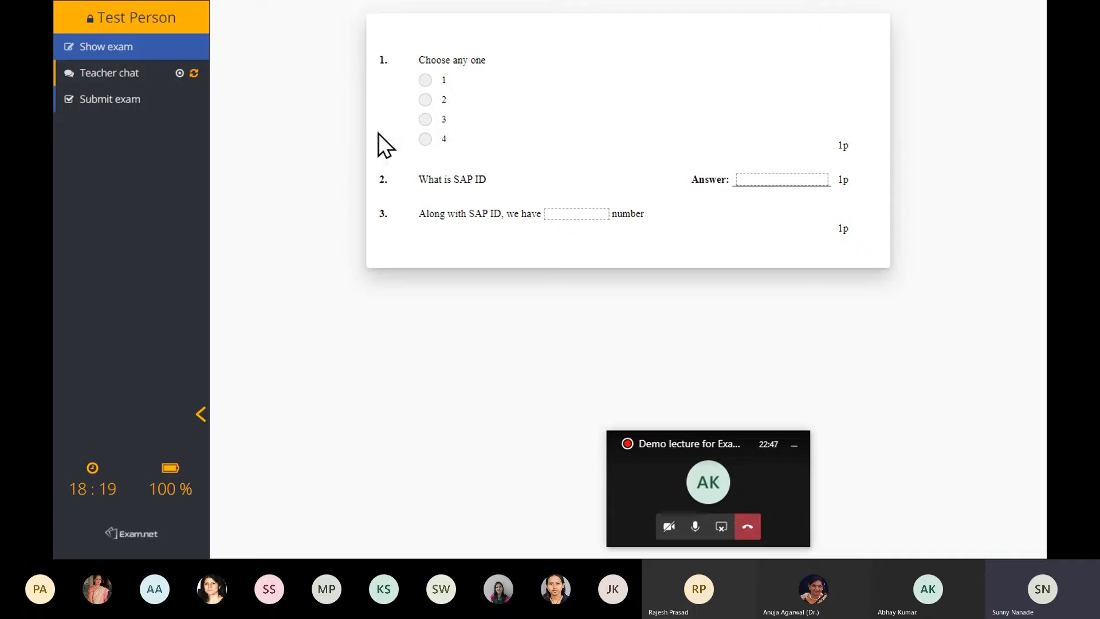
left_click(424, 120)
left_click(425, 80)
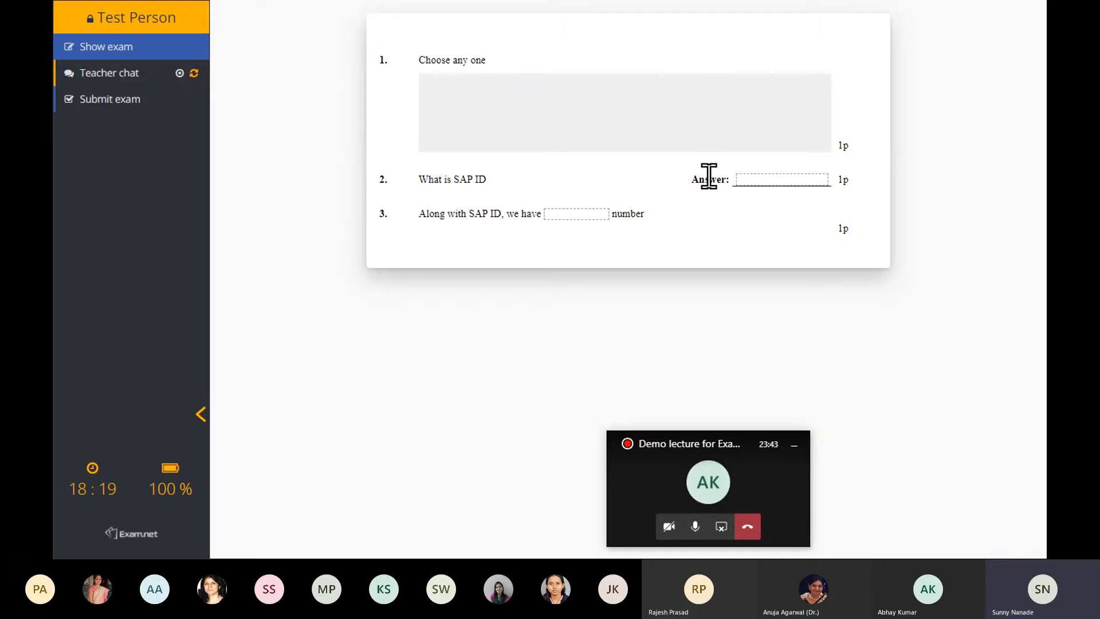
Enter 'SAP' for question 2 and 'Roll' in question 3's blank, then submit the exam.
left_click(762, 180)
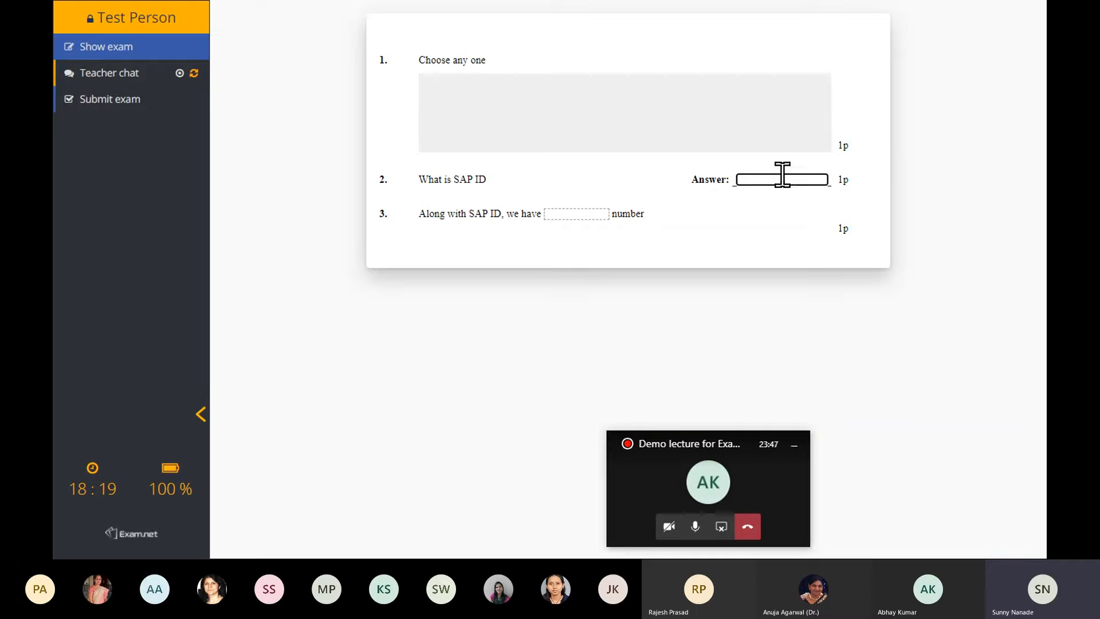
type("SAP")
left_click(585, 215)
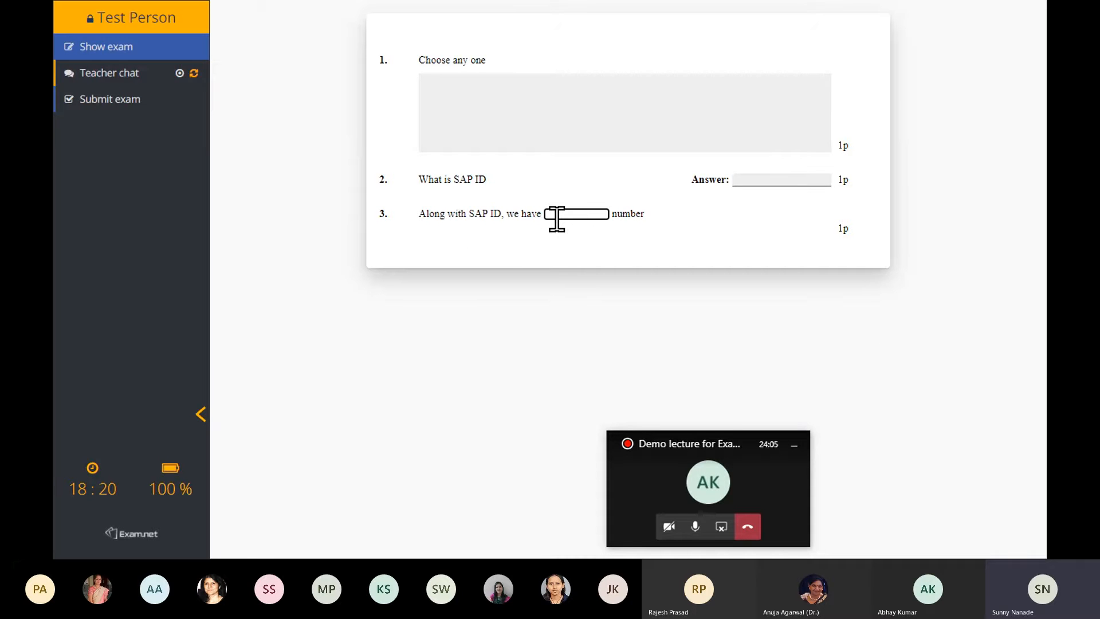
type("Roll")
left_click(543, 312)
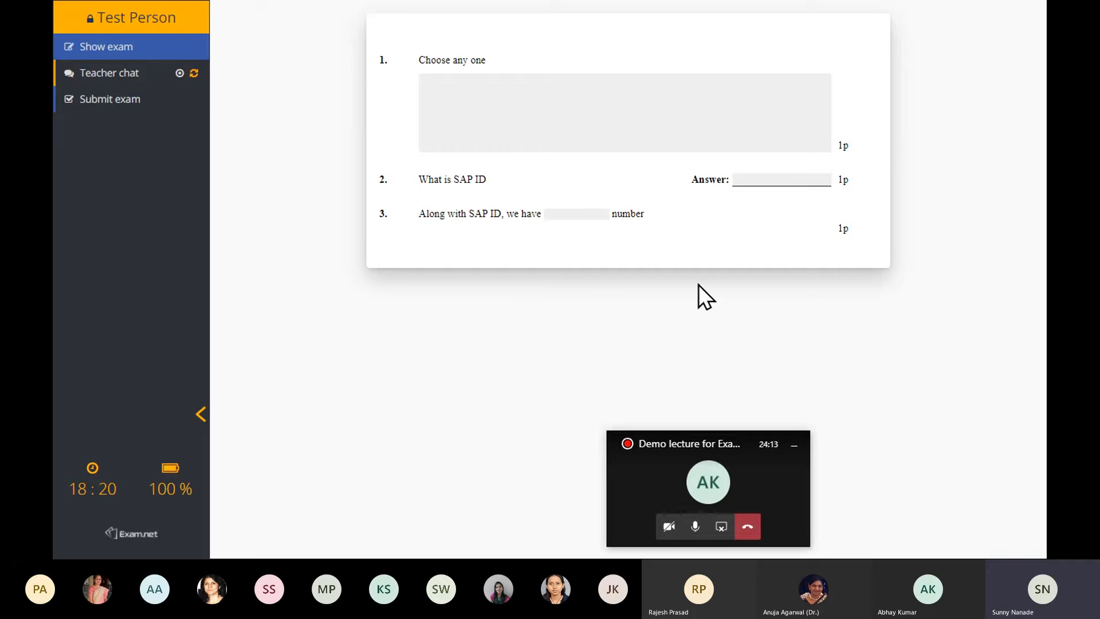
left_click(132, 102)
Confirm submission and check Test Person's status in THT MCQ's Surveillance/Results.
left_click(580, 168)
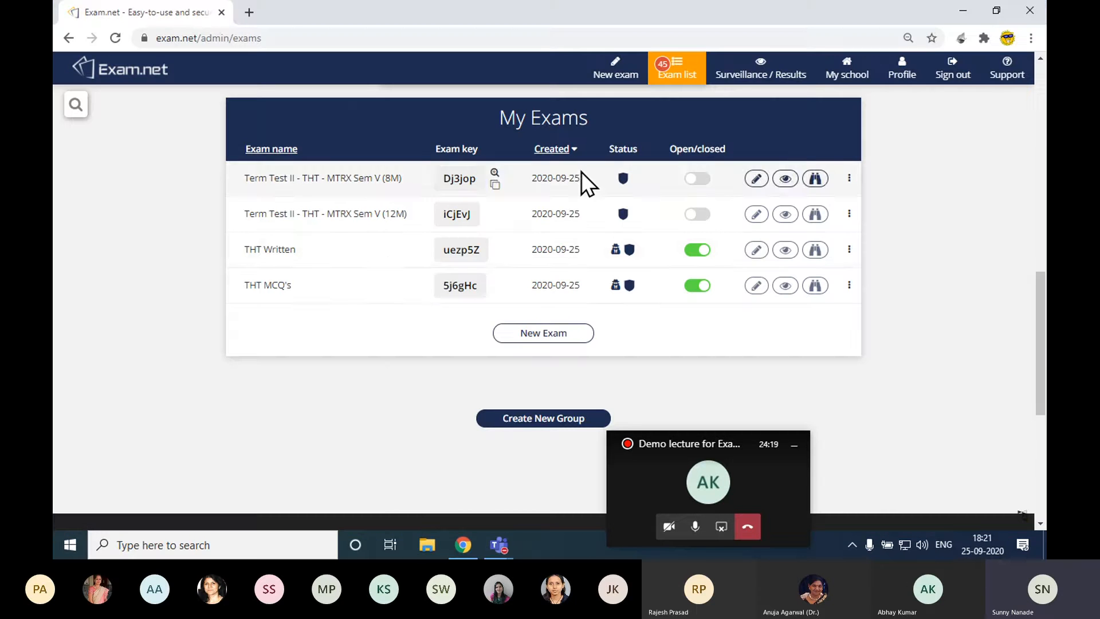
left_click(258, 285)
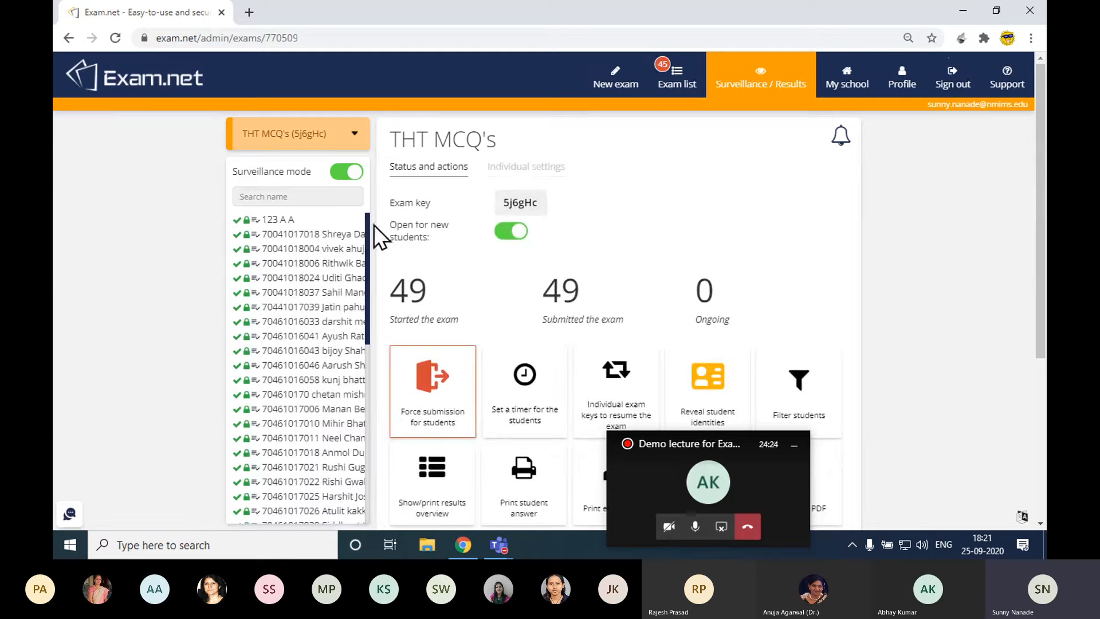
left_click_drag(370, 224, 376, 466)
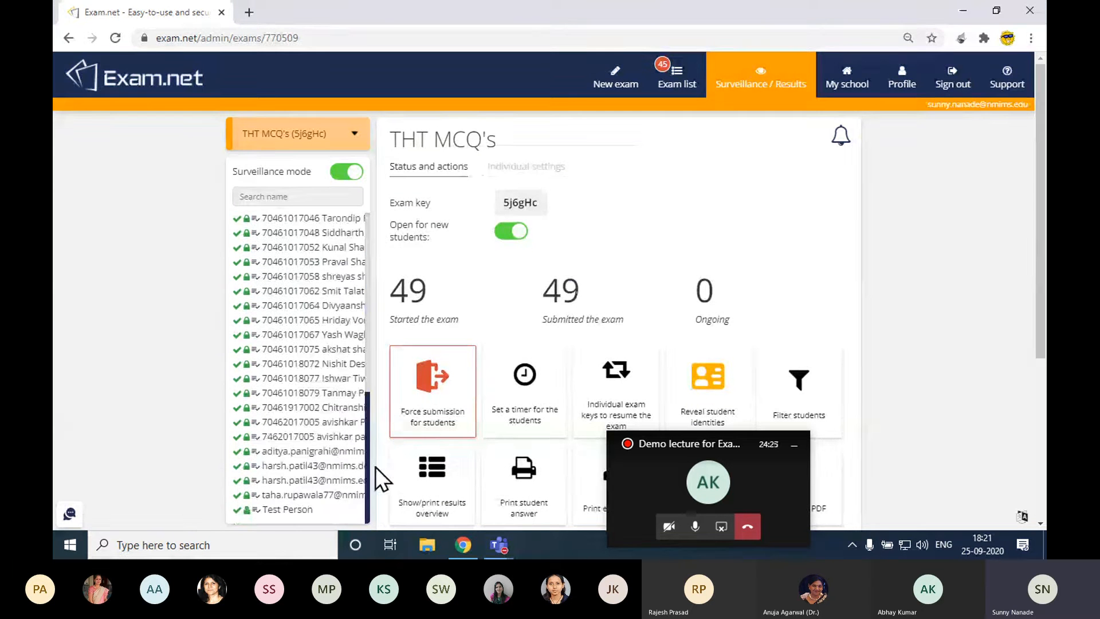
left_click(289, 512)
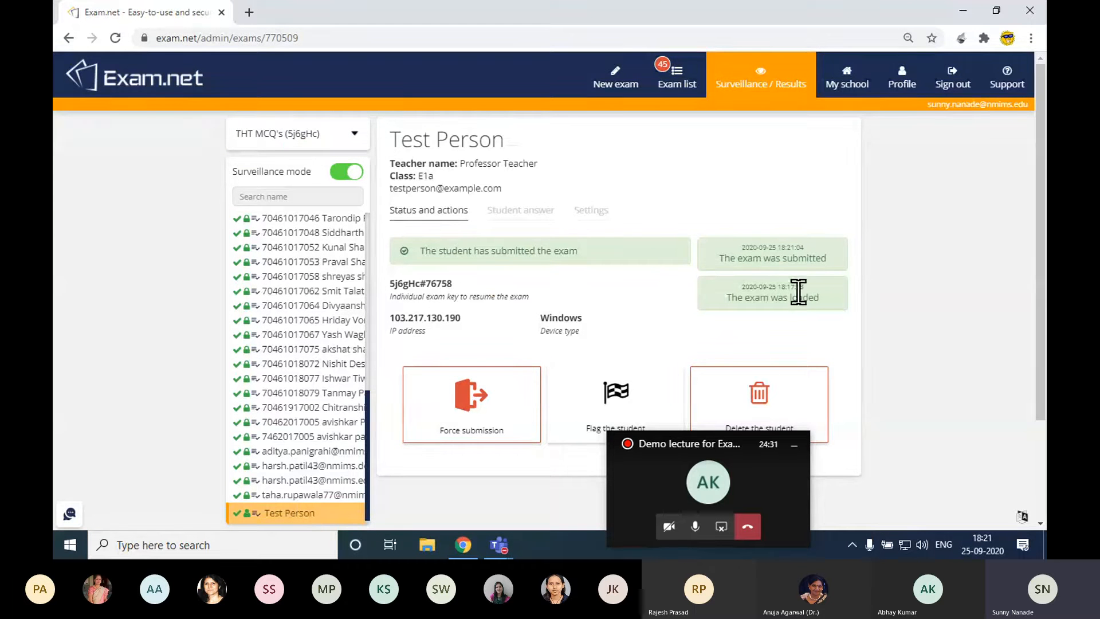
left_click_drag(776, 287, 809, 286)
left_click(778, 249)
left_click(791, 259)
Review the test student's anonymized answers, then return to the Exam list.
left_click(521, 211)
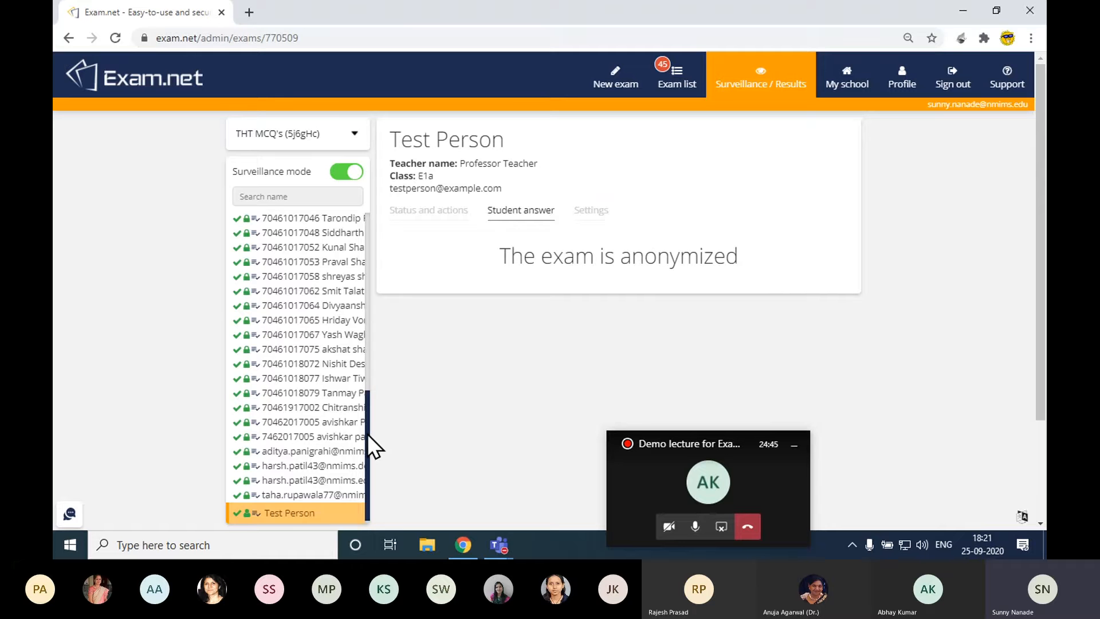
left_click_drag(369, 437, 360, 229)
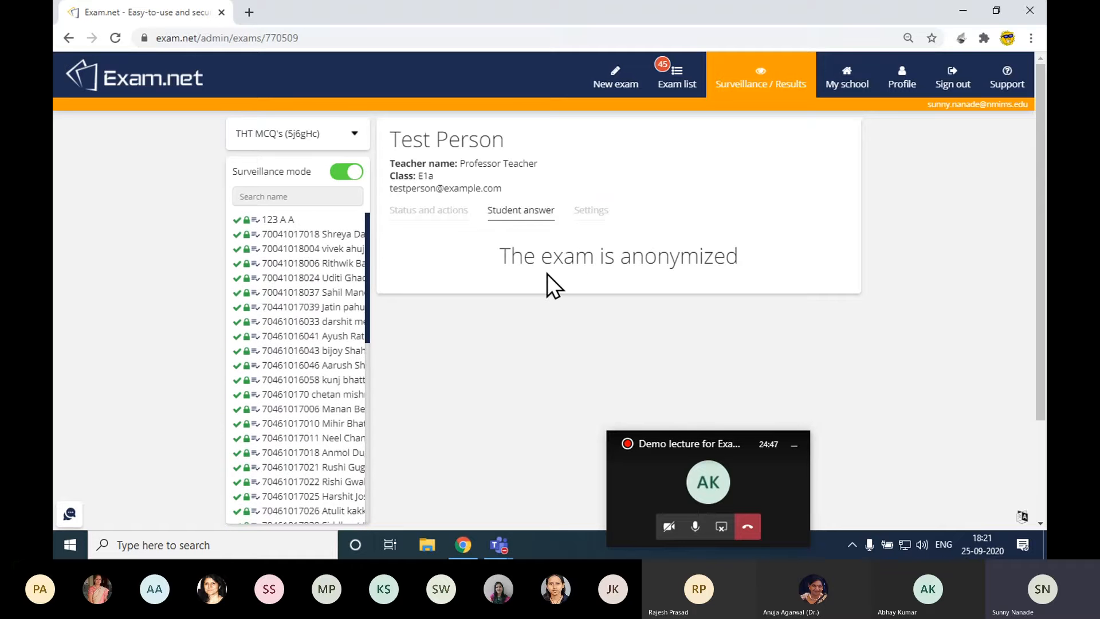
left_click(683, 85)
Launch a student preview of THT Written from its row in My Exams.
scroll(392, 342, "down", 10)
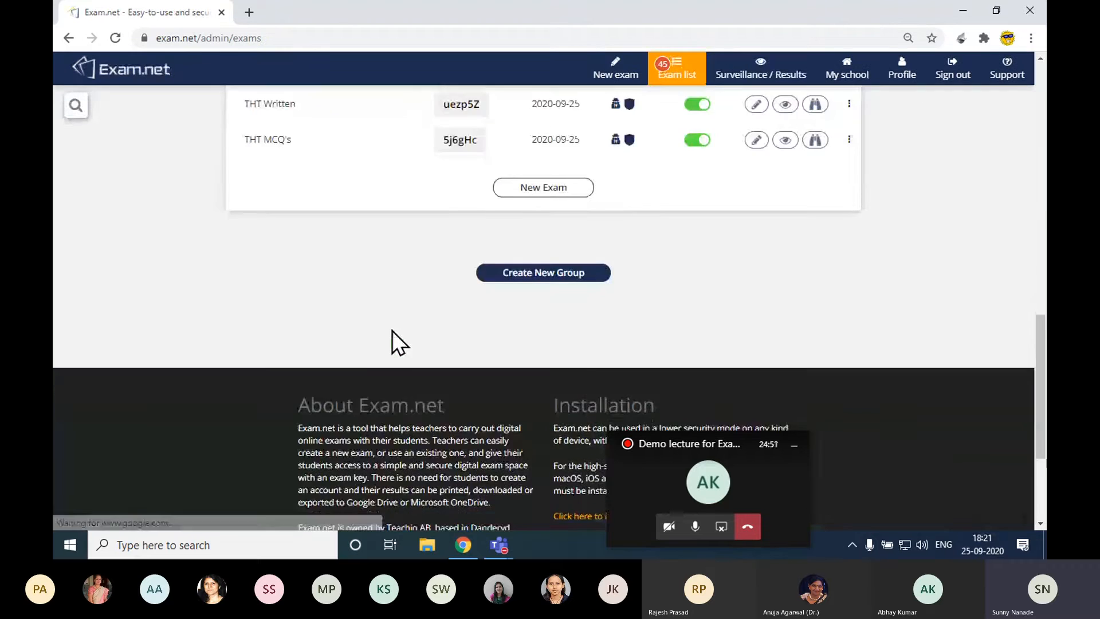
scroll(392, 343, "up", 5)
scroll(392, 331, "up", 1)
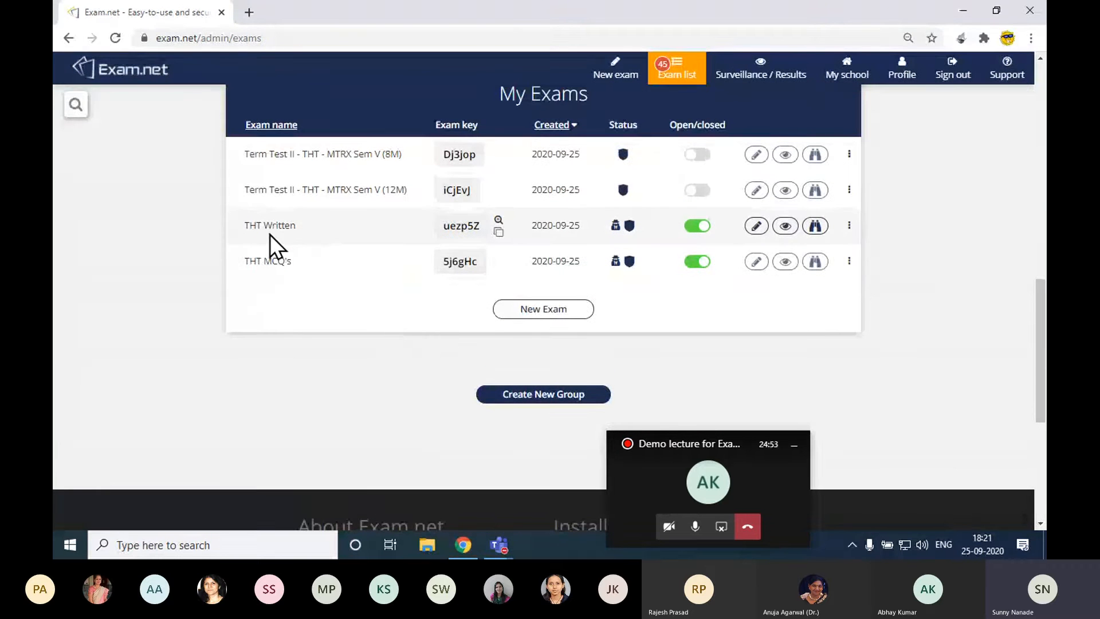
left_click(815, 226)
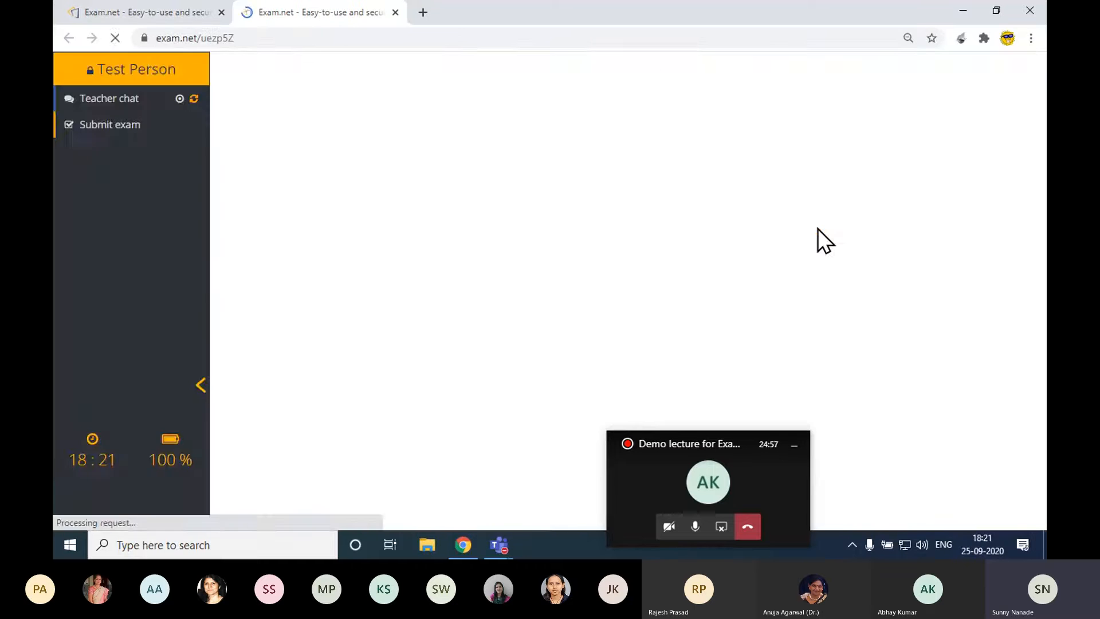
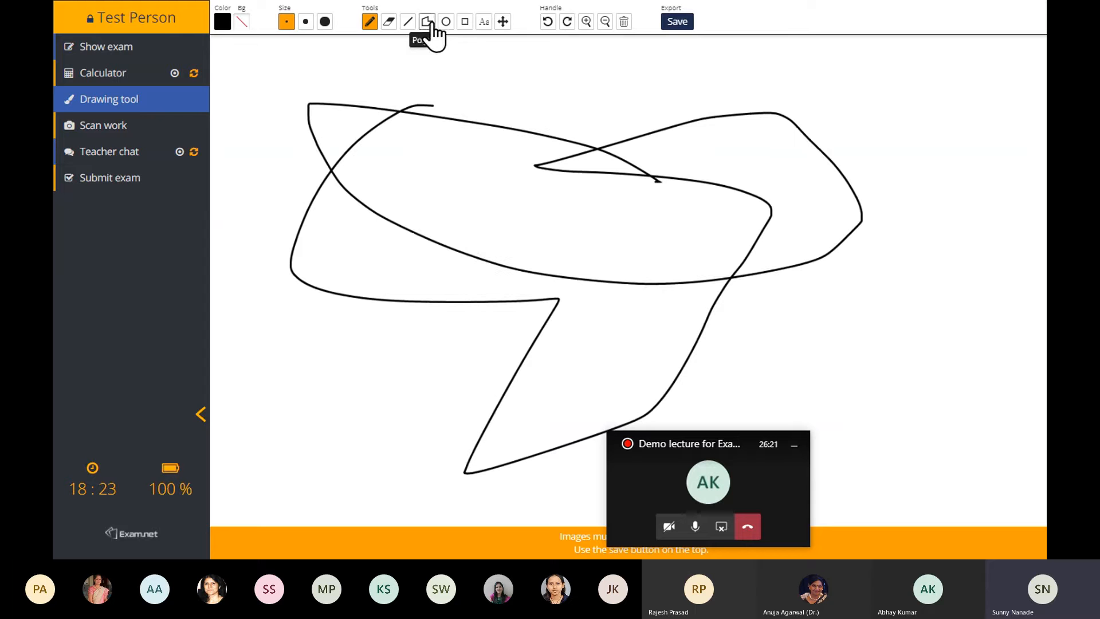
Draw a circle over the middle of the sketch and a rectangle above it.
left_click(445, 21)
left_click_drag(476, 147, 661, 318)
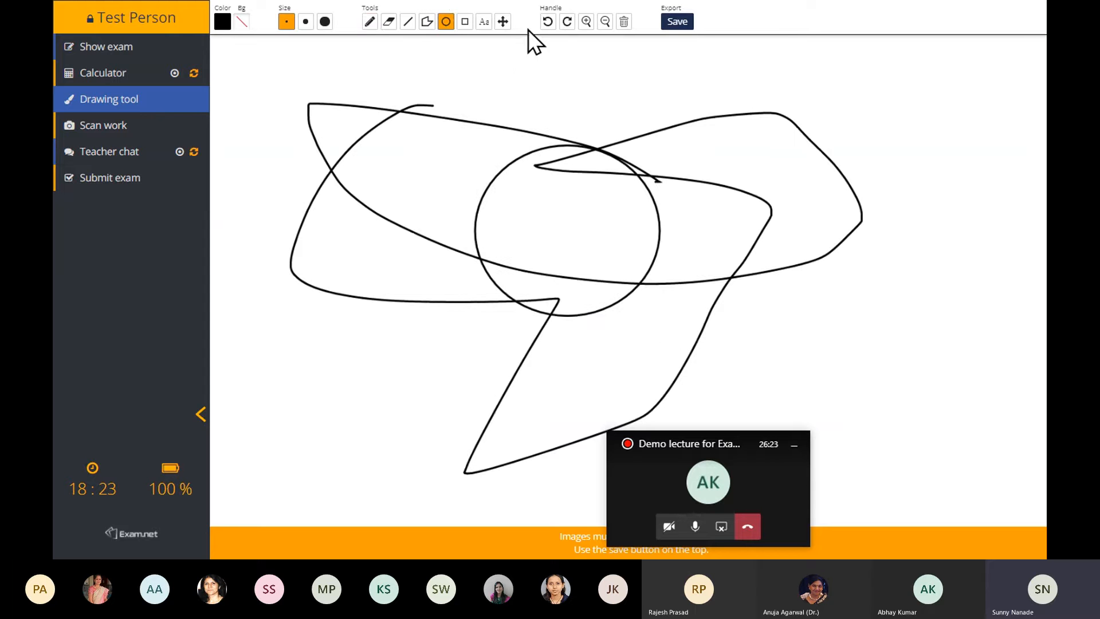
left_click(464, 22)
left_click_drag(503, 58, 631, 127)
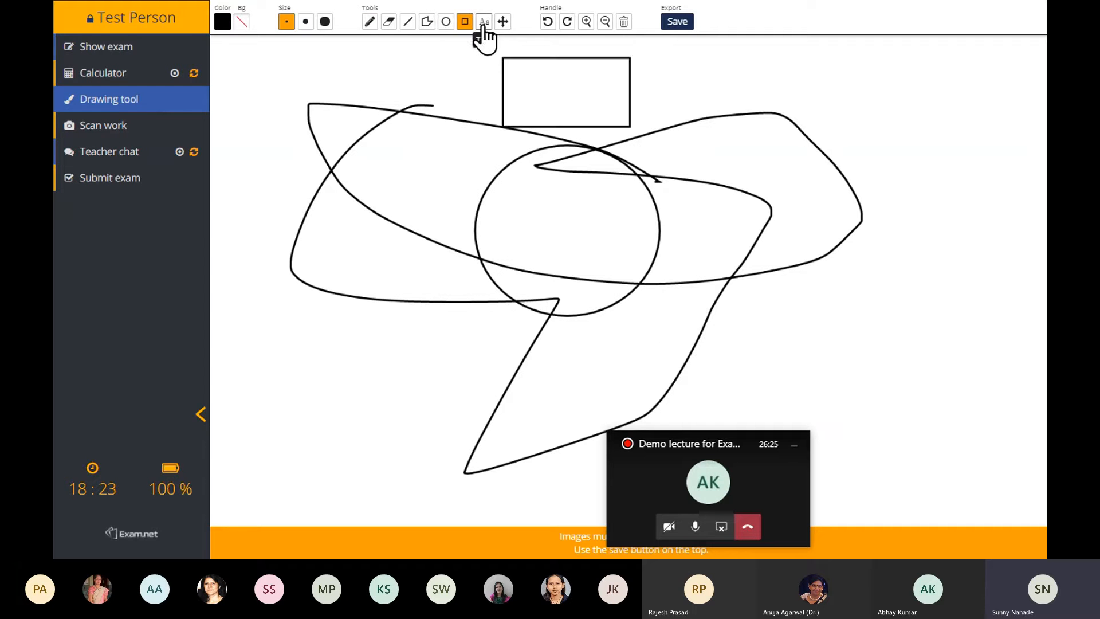
Add a 'Circle' text label below the circle and save the drawing into the answer.
left_click(483, 23)
left_click(649, 297)
type("Circle")
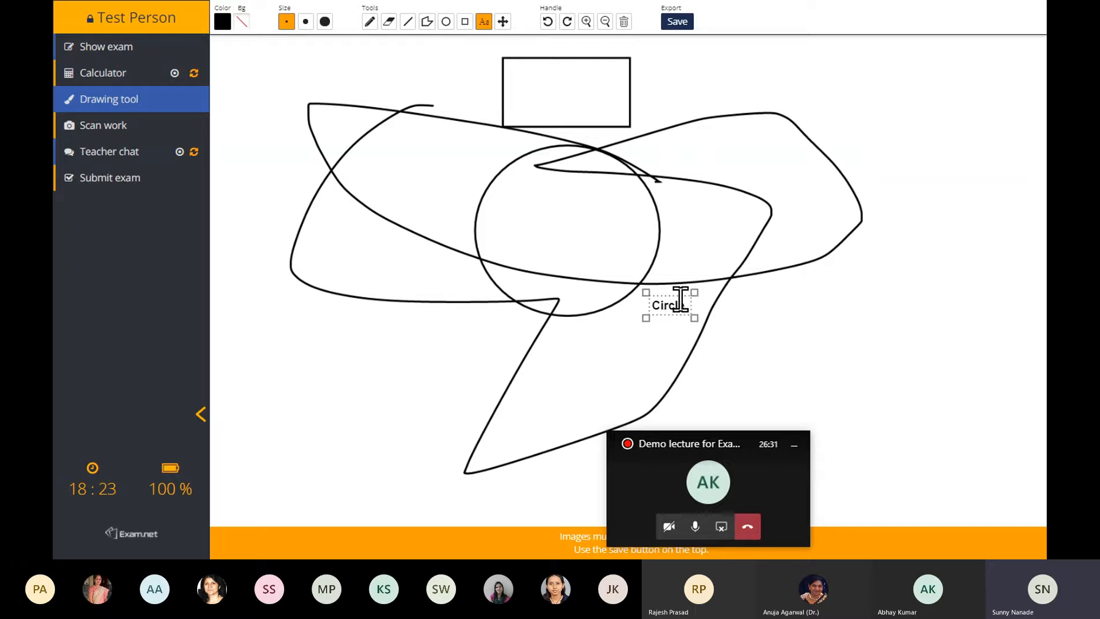
left_click(678, 23)
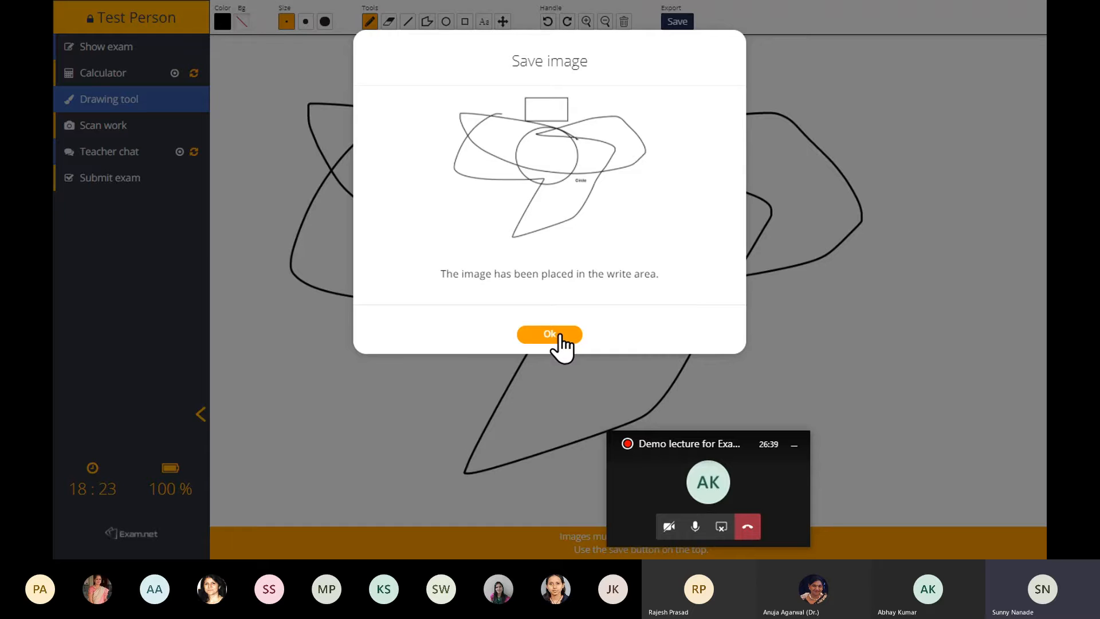
left_click(560, 335)
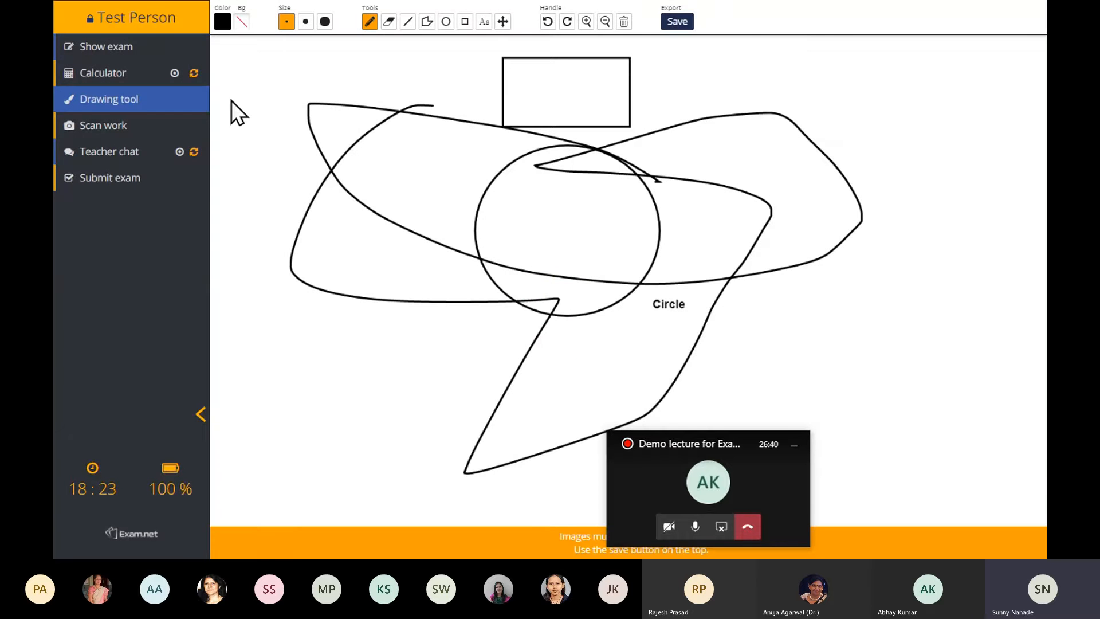
Confirm the drawing sits in the Q1 answer, then bring up Scan work with its QR code.
left_click(112, 47)
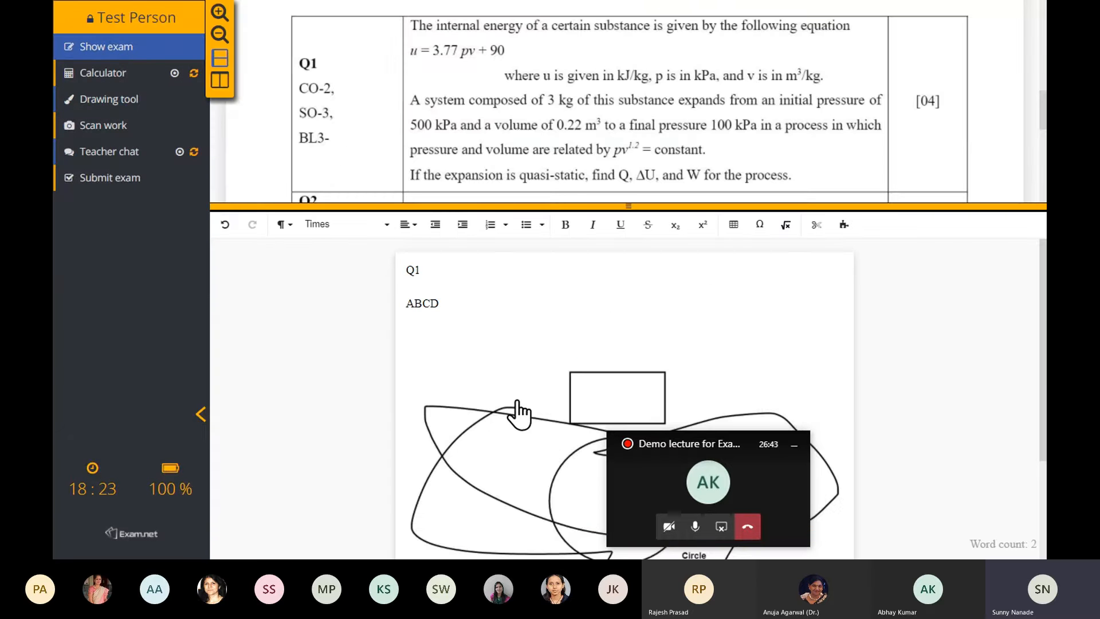
scroll(516, 412, "down", 3)
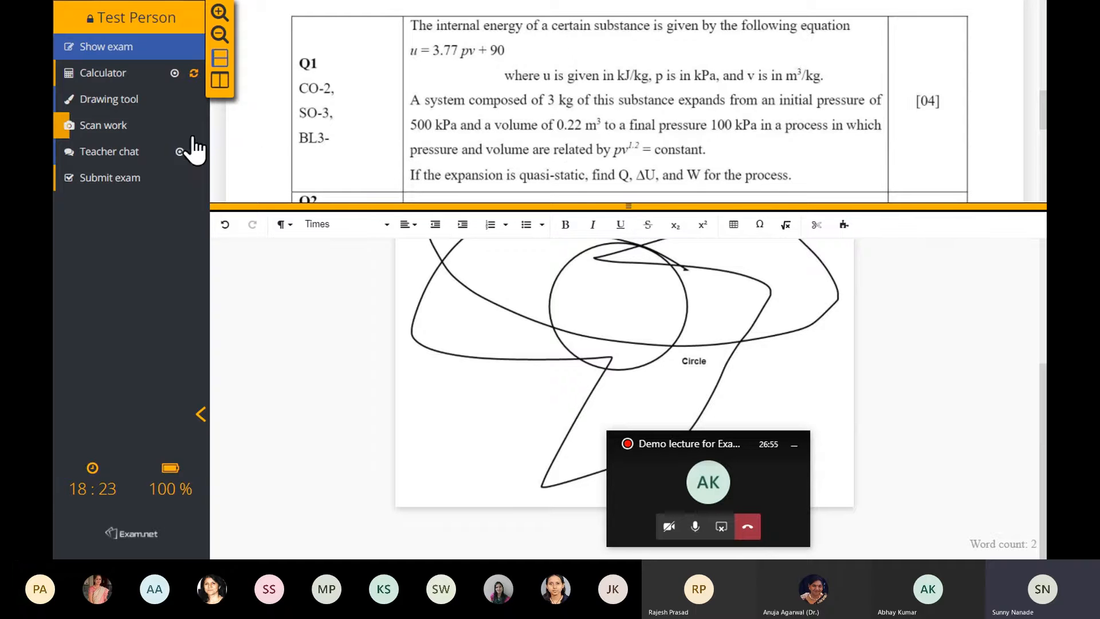
left_click(120, 129)
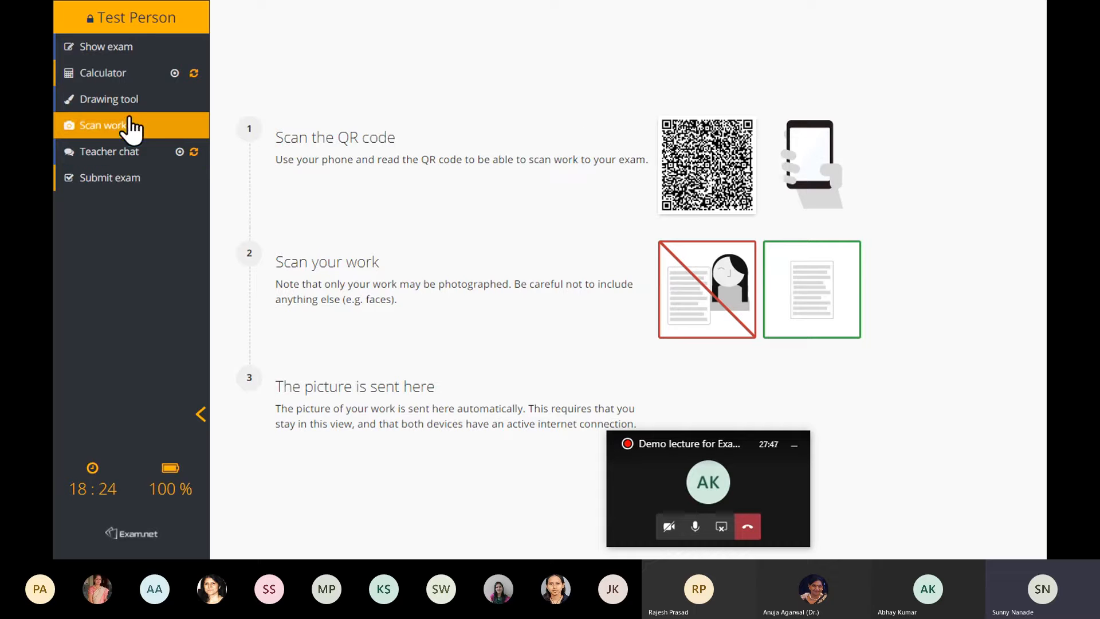
Submit the student's exam and confirm finishing it.
left_click(136, 184)
left_click(518, 166)
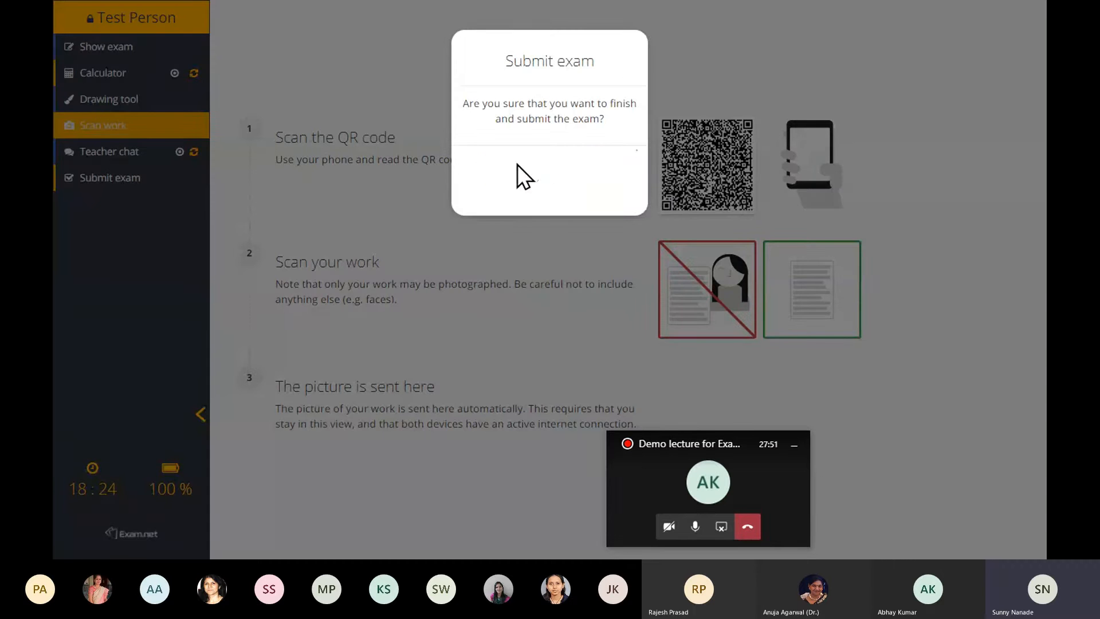
key("alt+Tab")
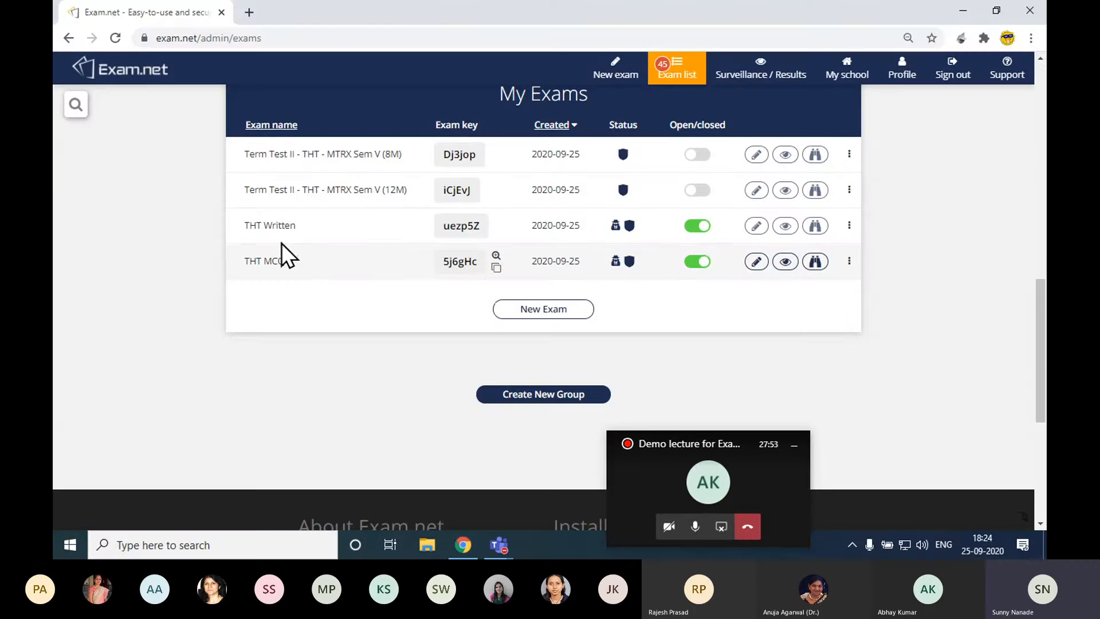
In THT Written's results, dismiss the submitted notice and open the test student's submission.
left_click(274, 226)
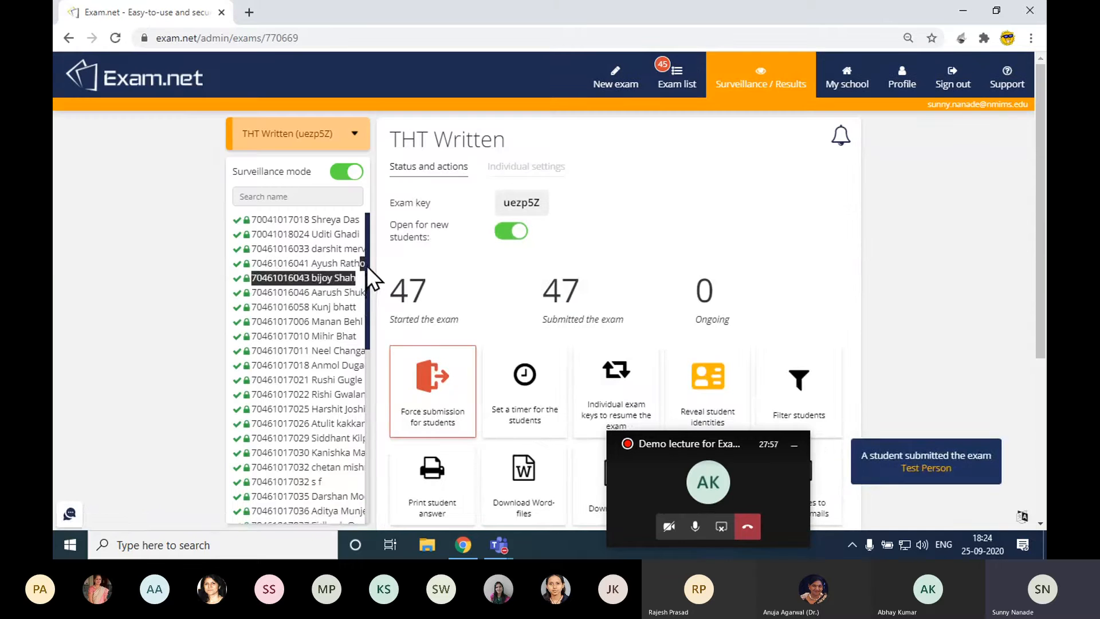
left_click_drag(366, 266, 367, 441)
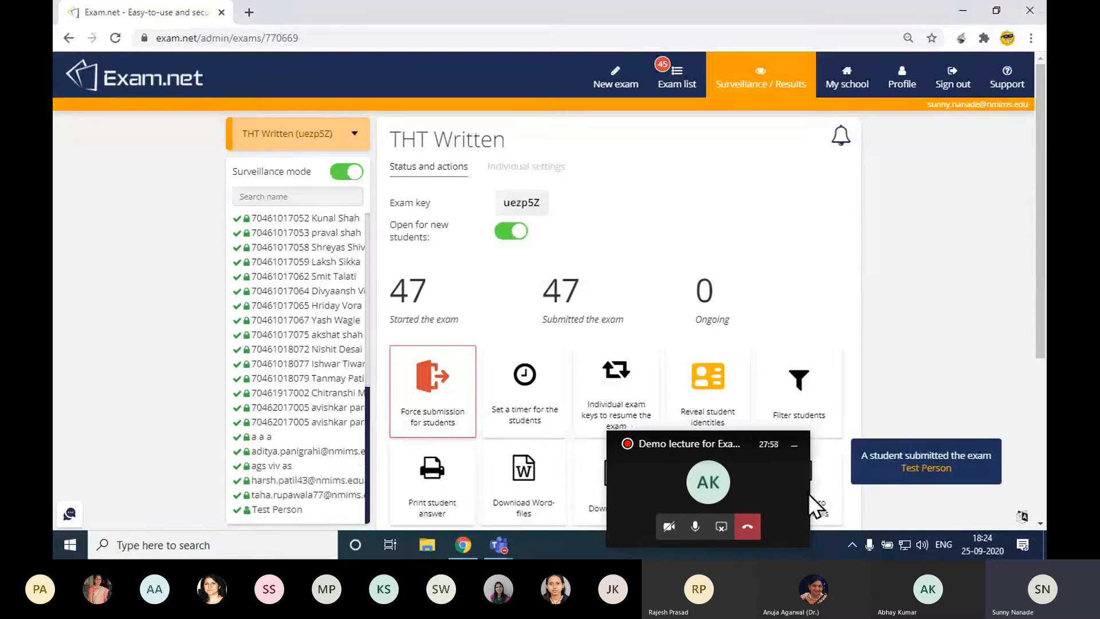
left_click(911, 460)
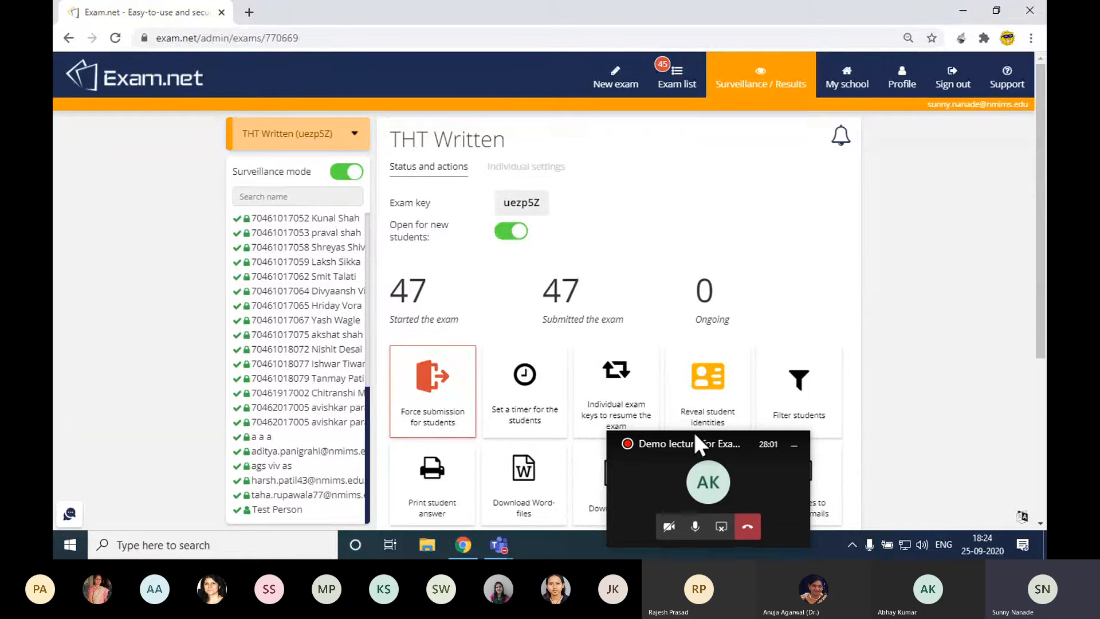
left_click(294, 512)
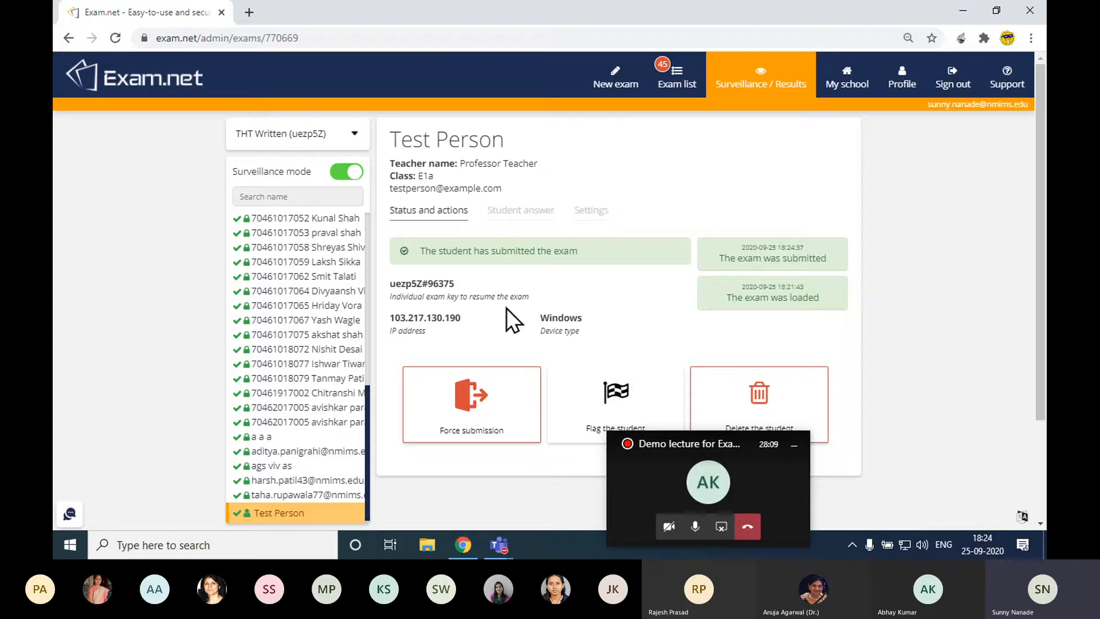
left_click(427, 544)
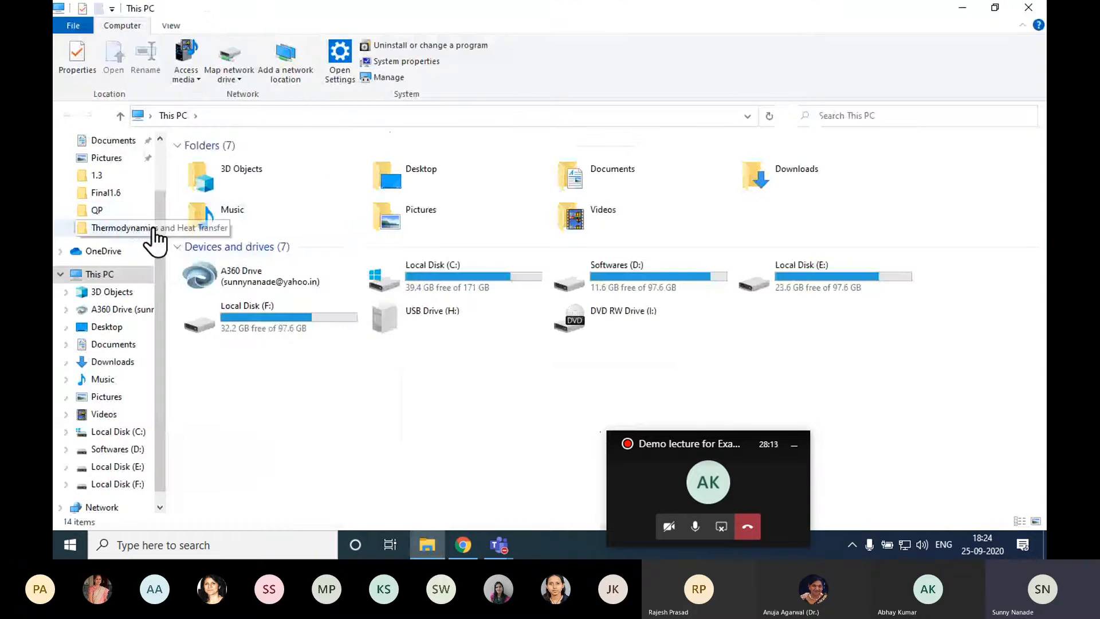
Open the newest THT Written Word file from Downloads, sorted by date modified.
scroll(153, 190, "up", 3)
left_click(151, 188)
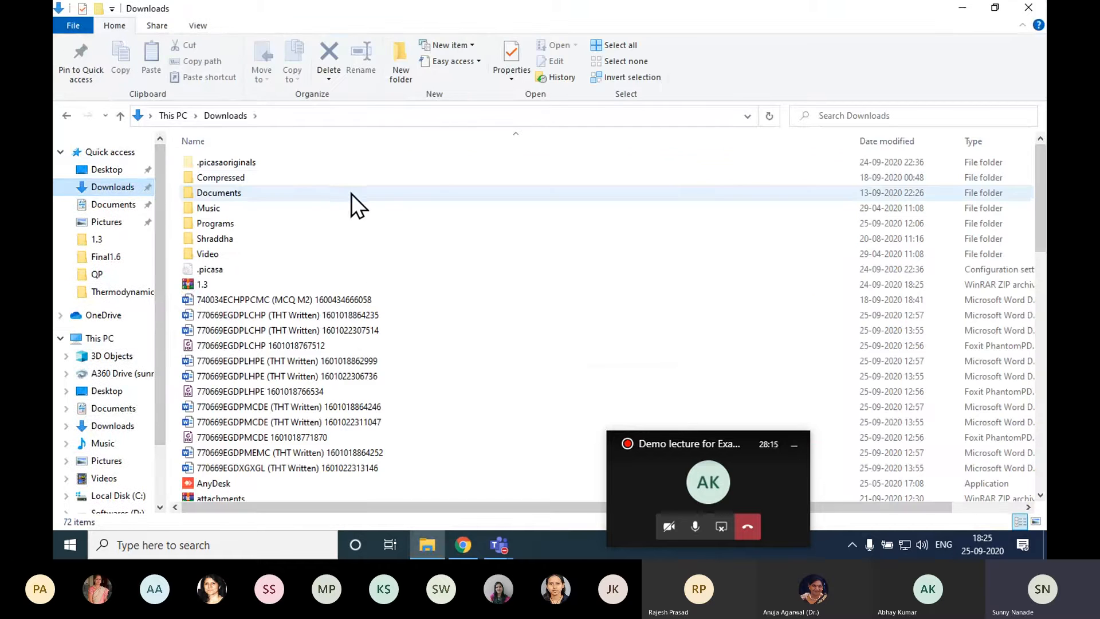
left_click(883, 140)
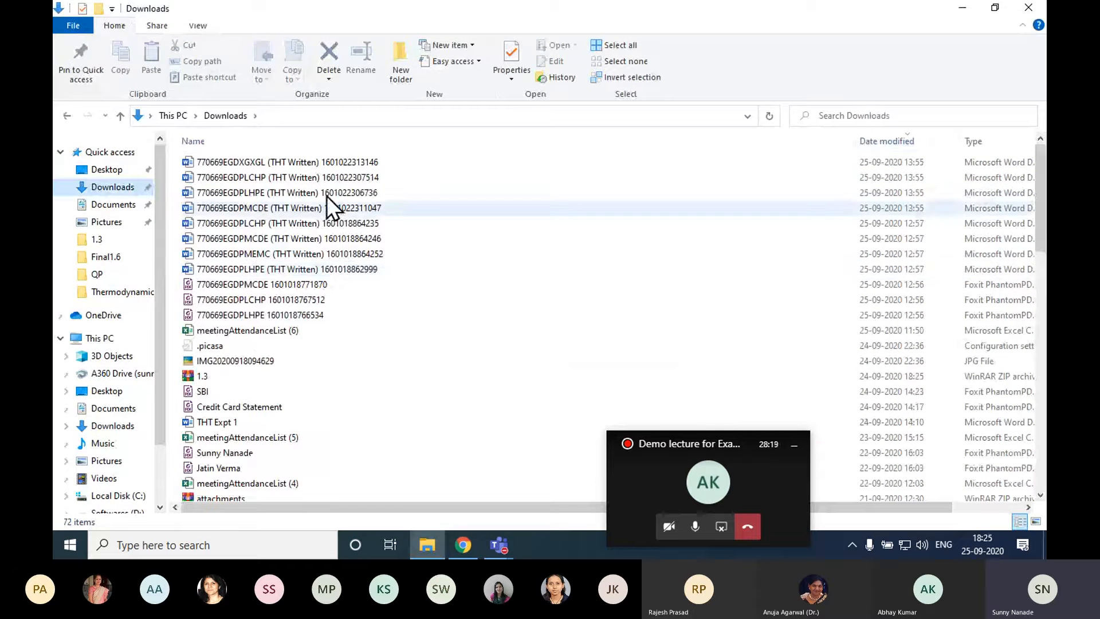
double_click(325, 161)
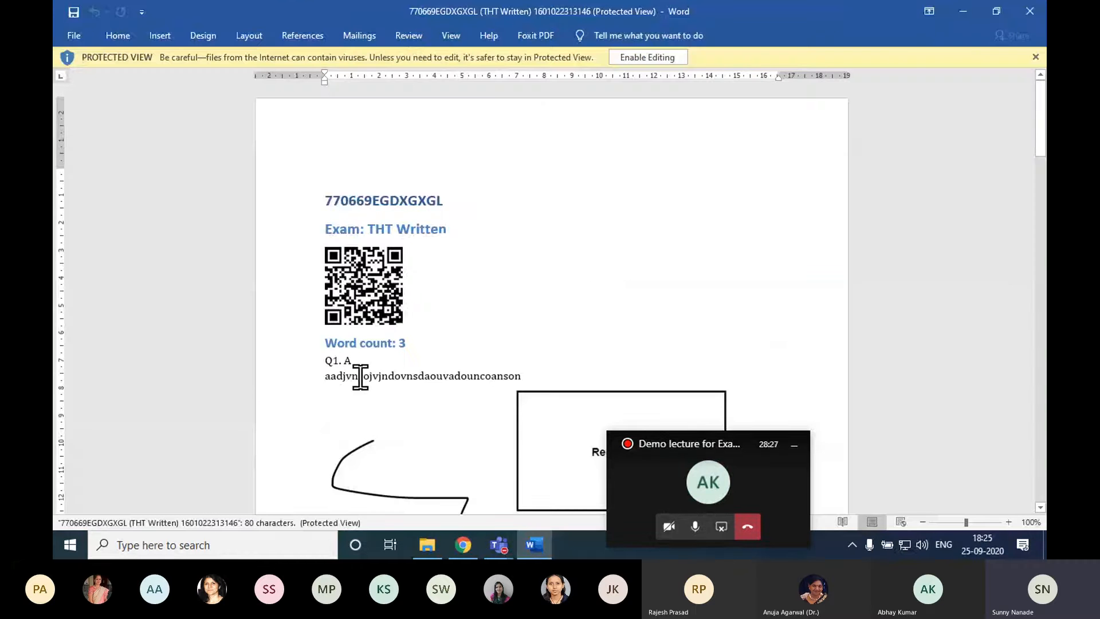
Check the 3-page answer's Q1 text, sketch and scanned photo in Word, then close Word.
left_click_drag(325, 361, 537, 383)
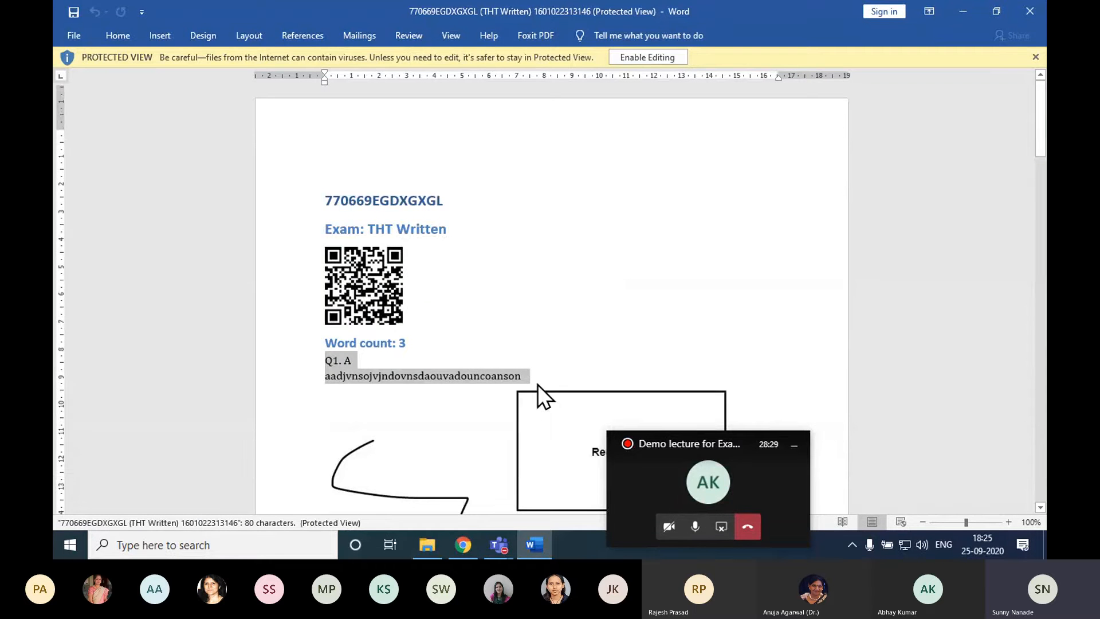
scroll(537, 384, "down", 6)
scroll(555, 218, "up", 4)
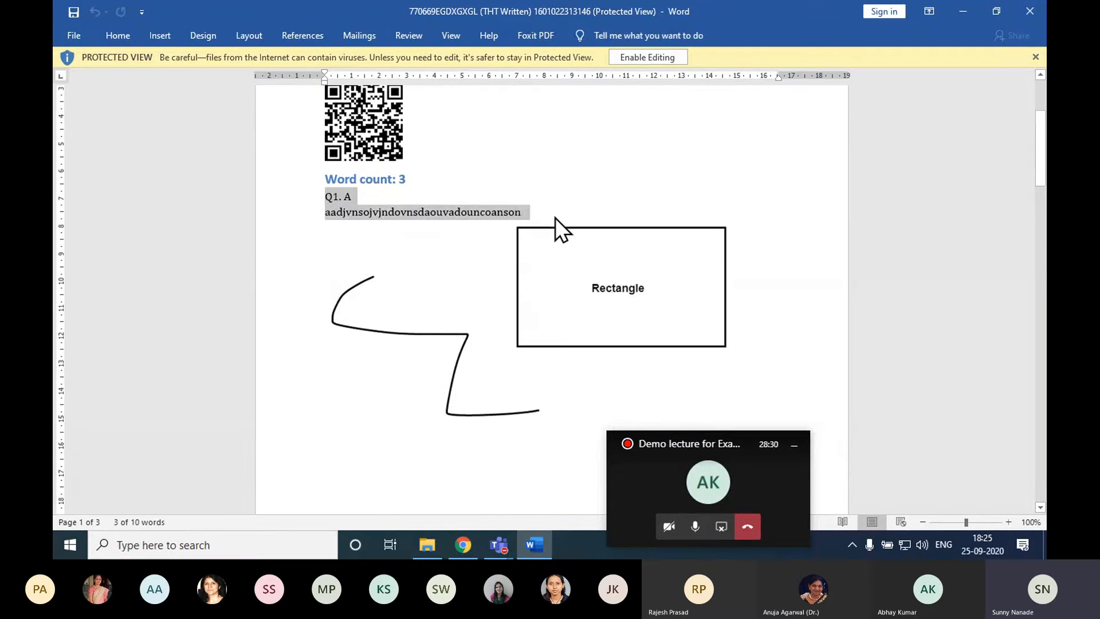
left_click(510, 243)
scroll(511, 243, "down", 10)
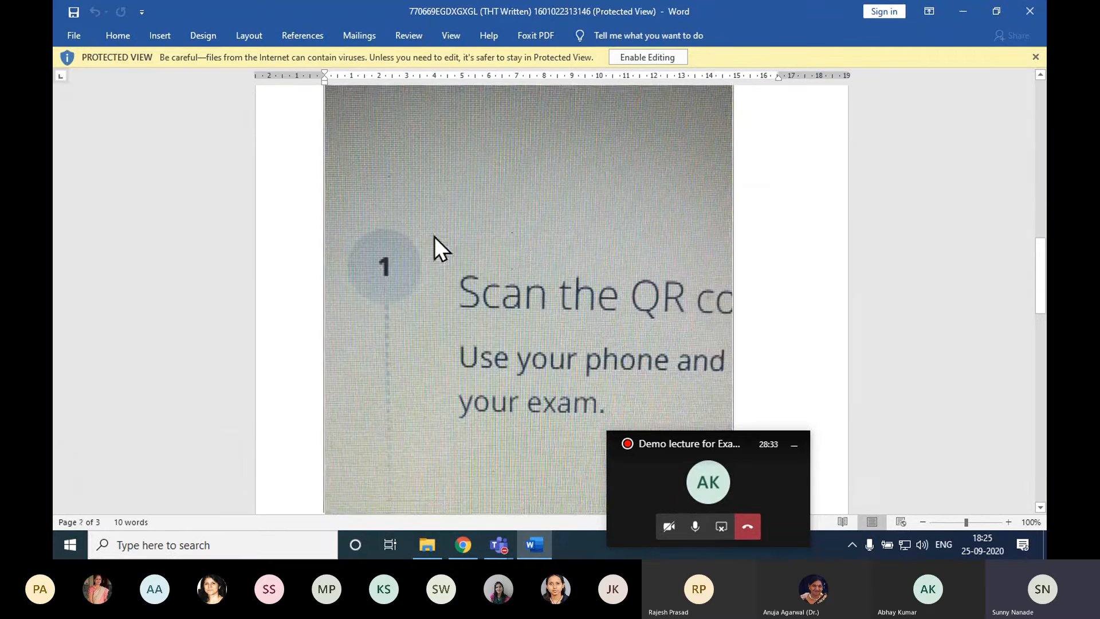
scroll(434, 236, "down", 10)
scroll(434, 236, "down", 3)
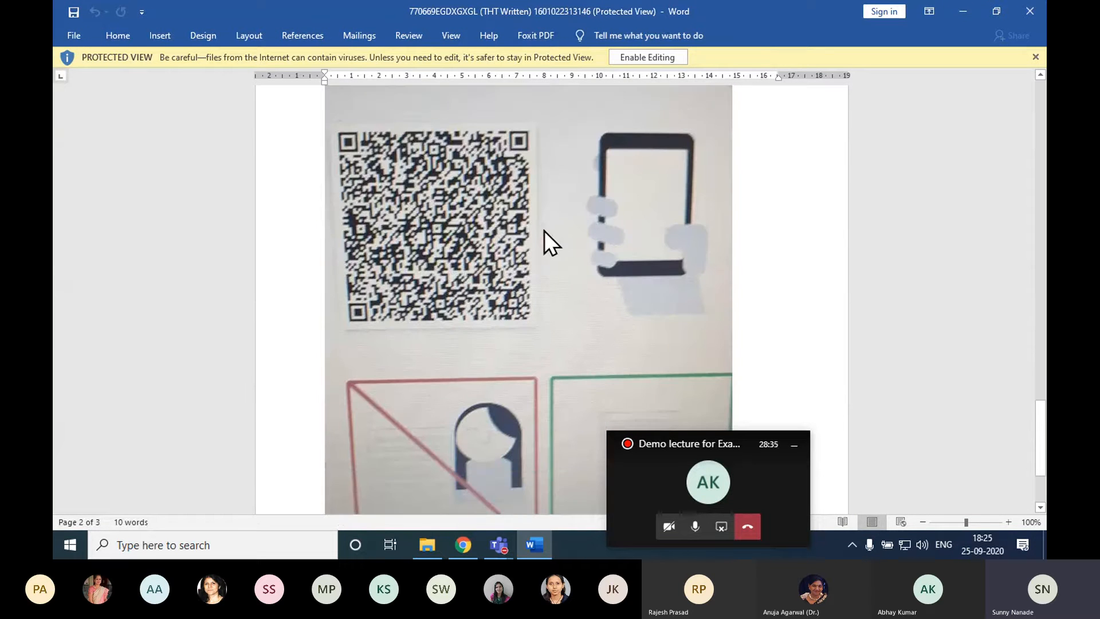
scroll(541, 229, "down", 4)
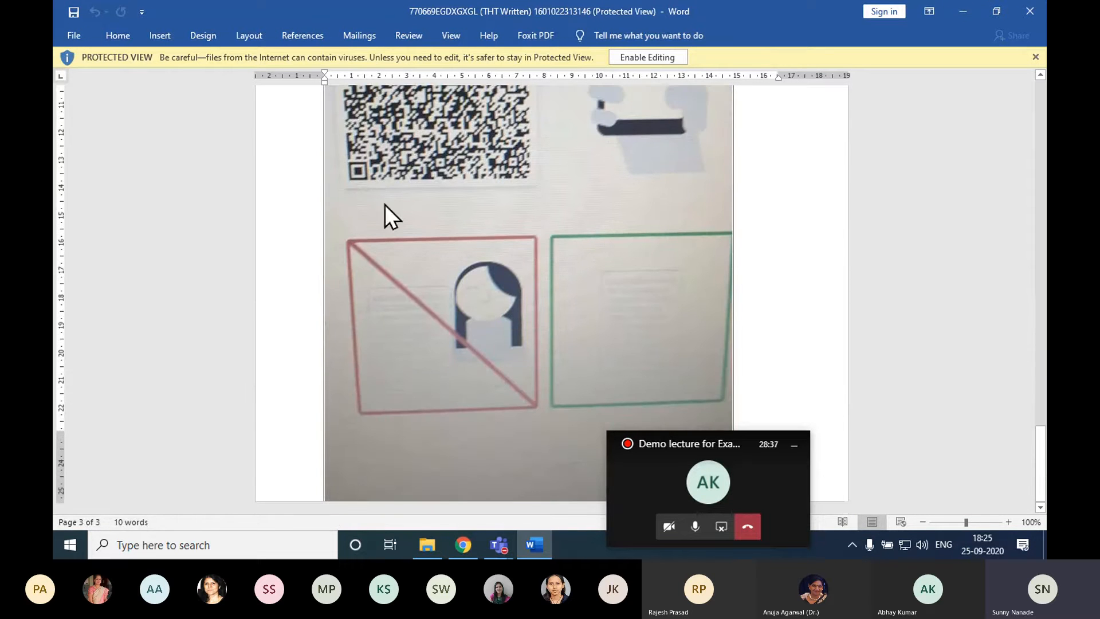
left_click(1035, 3)
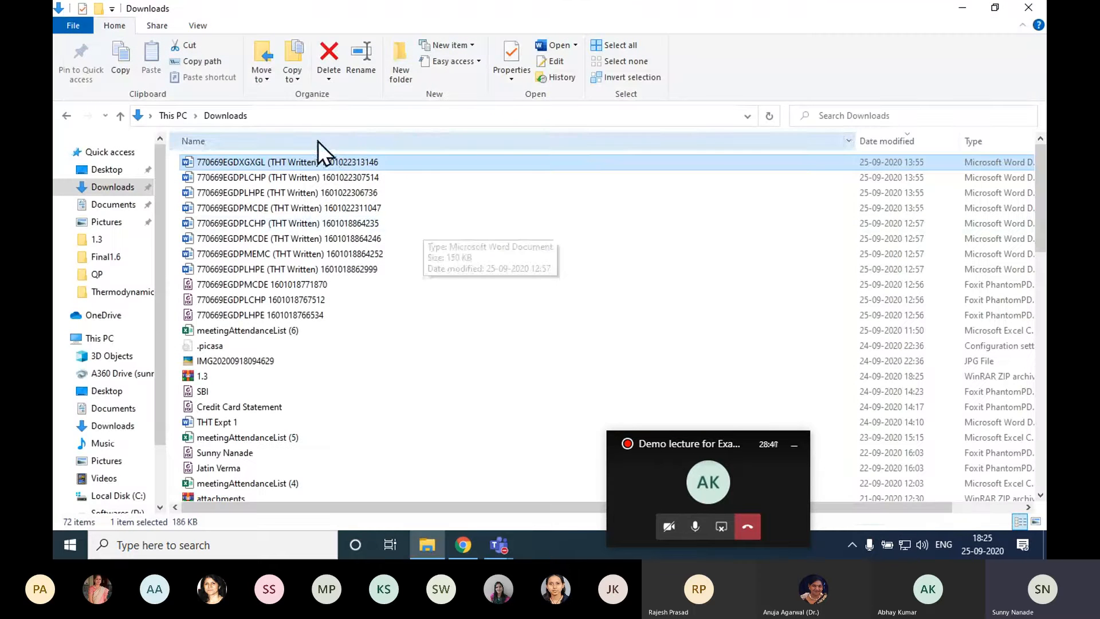
Return to the Exam.net results page and move the meeting window aside.
left_click(463, 545)
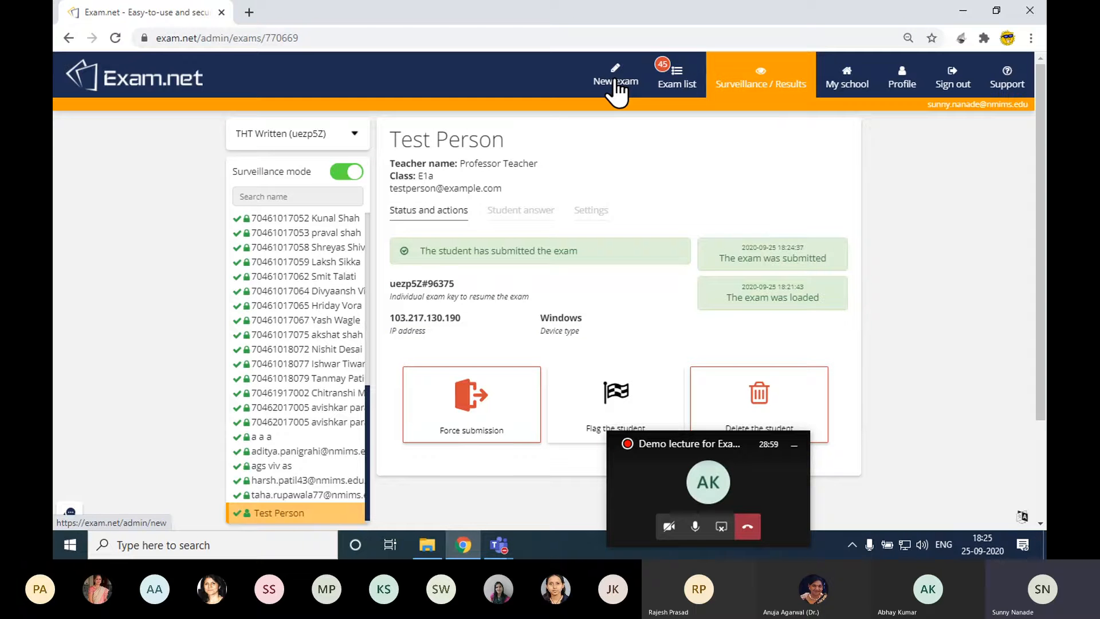
left_click_drag(682, 458, 903, 140)
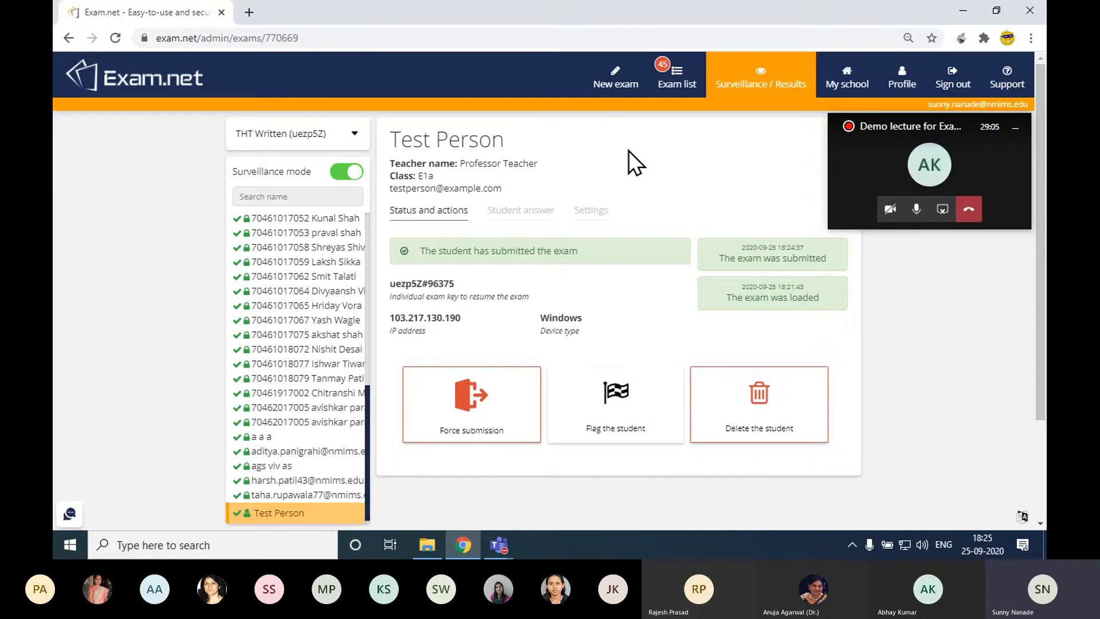
Start a new exam and reopen the Demo lecture call as a small window beside it.
left_click(607, 84)
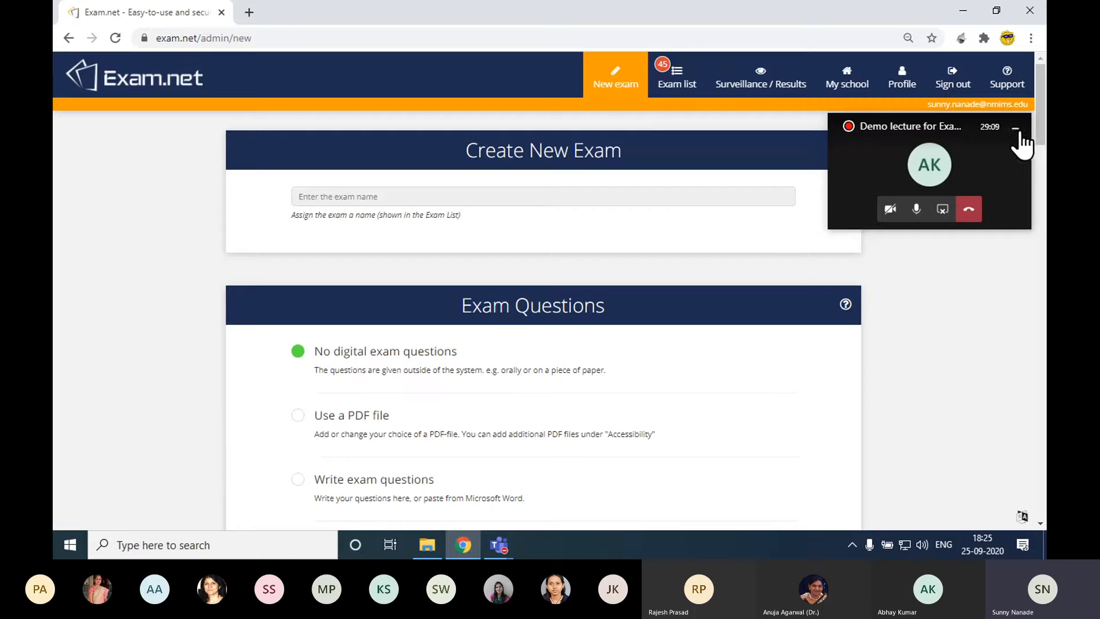
left_click(1015, 127)
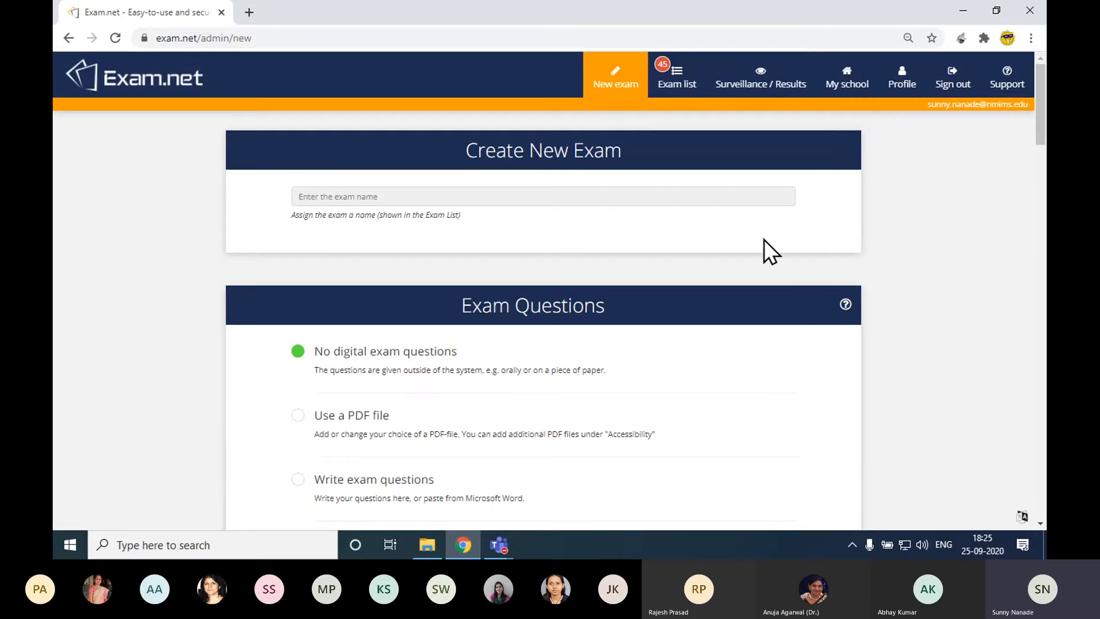
mouse_move(1045, 114)
left_mouse_down()
mouse_move(1045, 128)
mouse_move(1046, 114)
left_mouse_up()
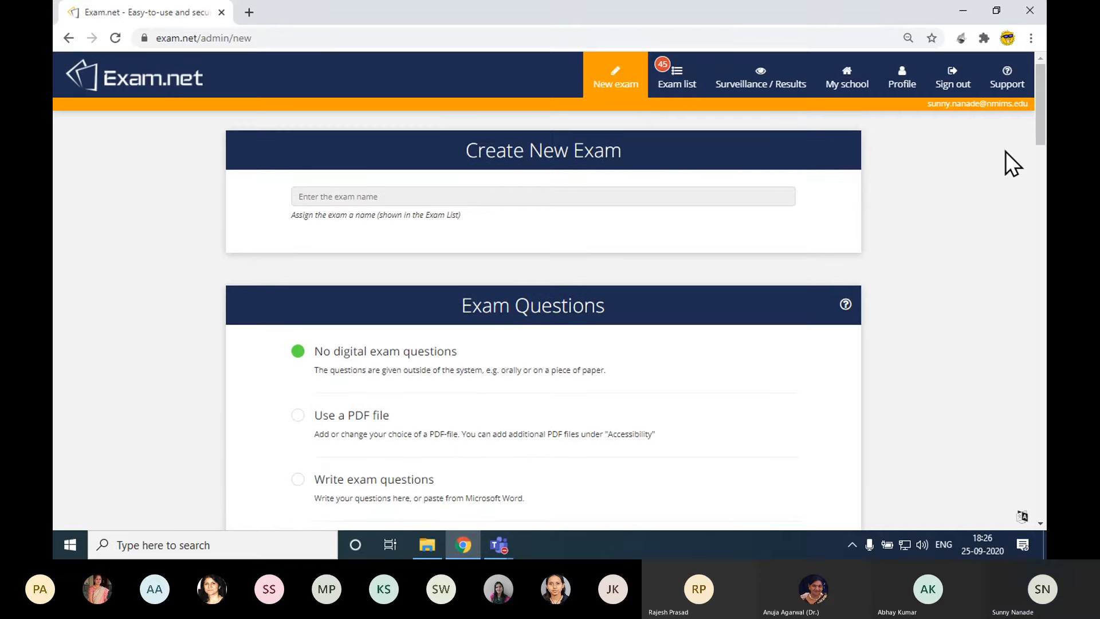
mouse_move(1041, 119)
left_mouse_down()
mouse_move(1043, 160)
mouse_move(1043, 130)
left_mouse_up()
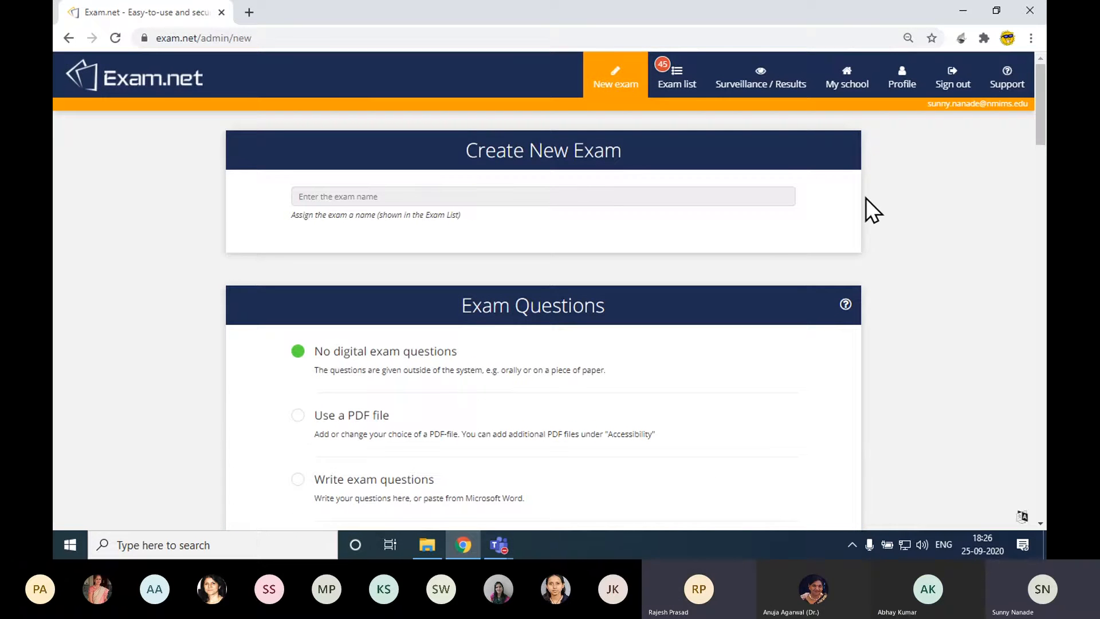
left_click(499, 547)
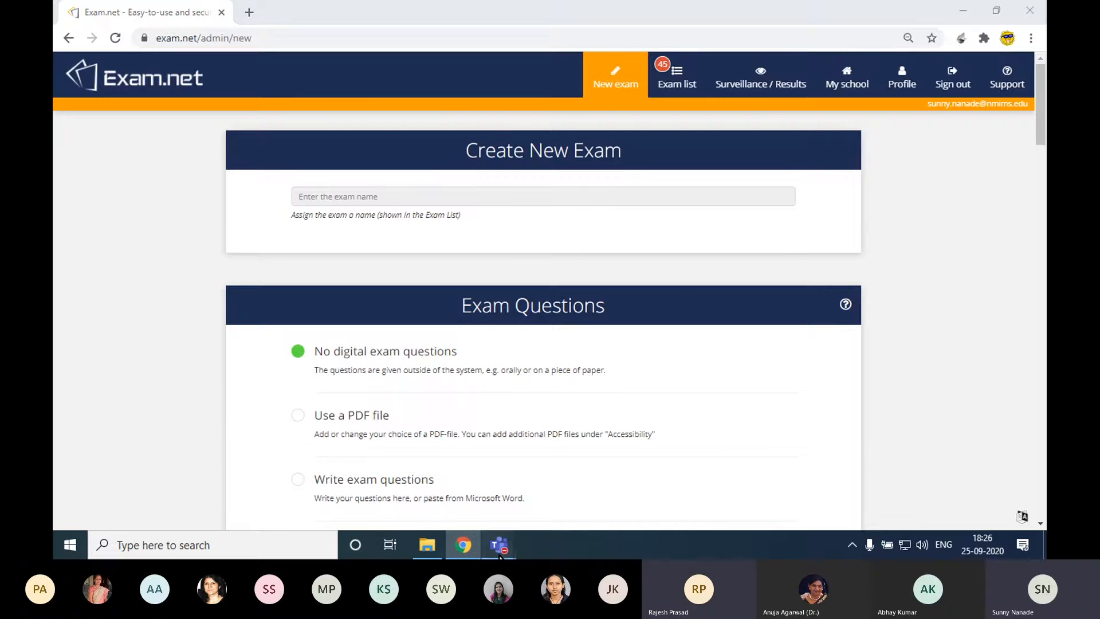
left_click(620, 480)
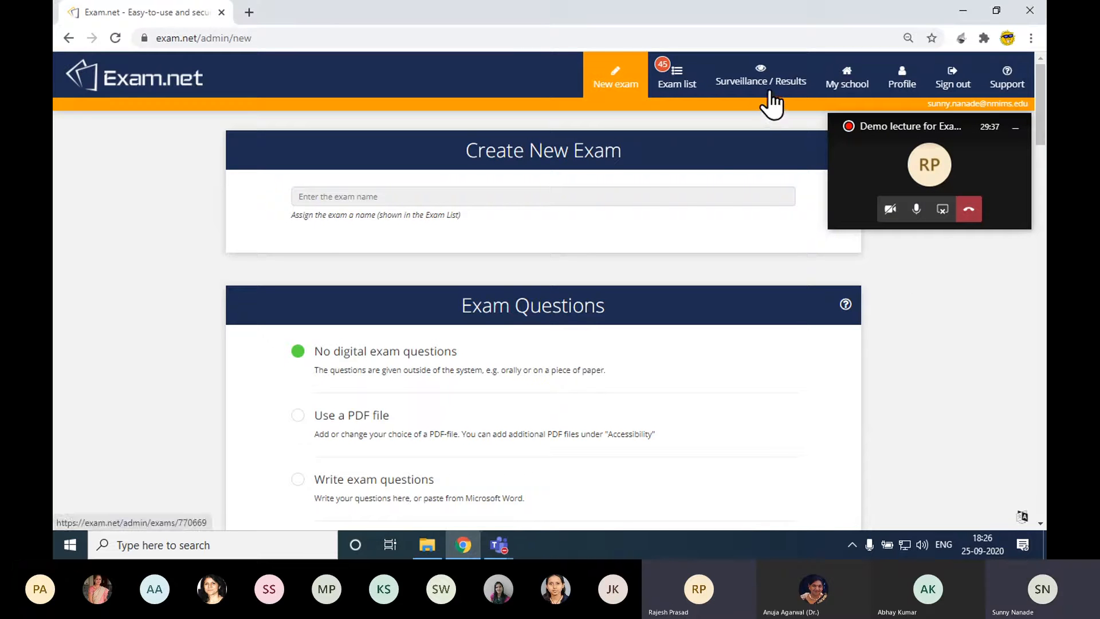
left_click(635, 191)
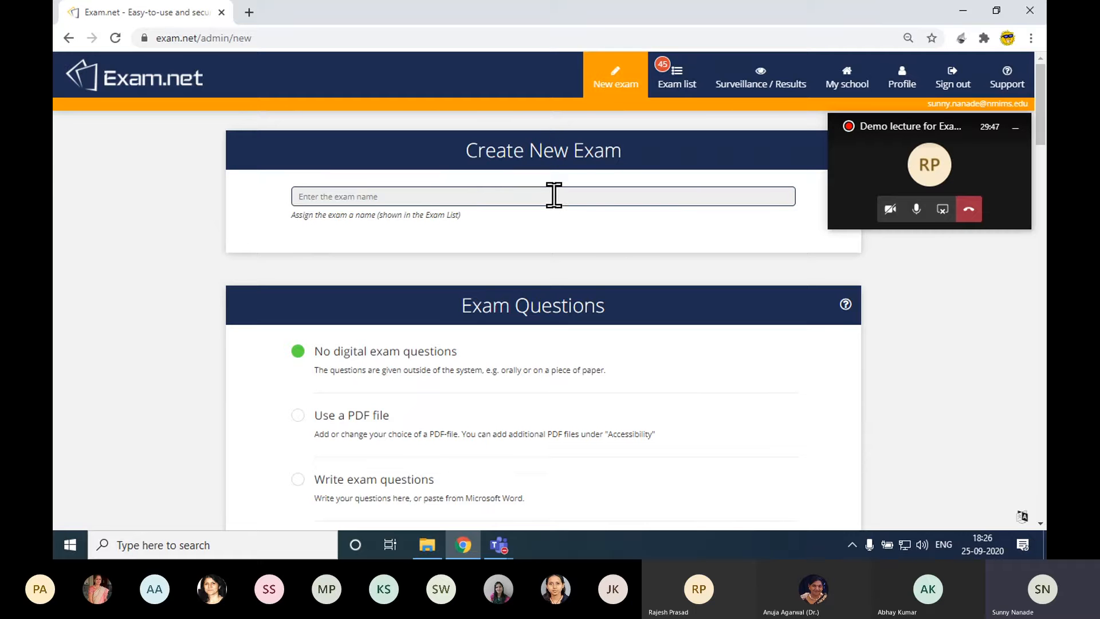
Enter MCQ as the exam name and scroll down to the Exam Questions options.
type("MCQ")
scroll(553, 196, "down", 2)
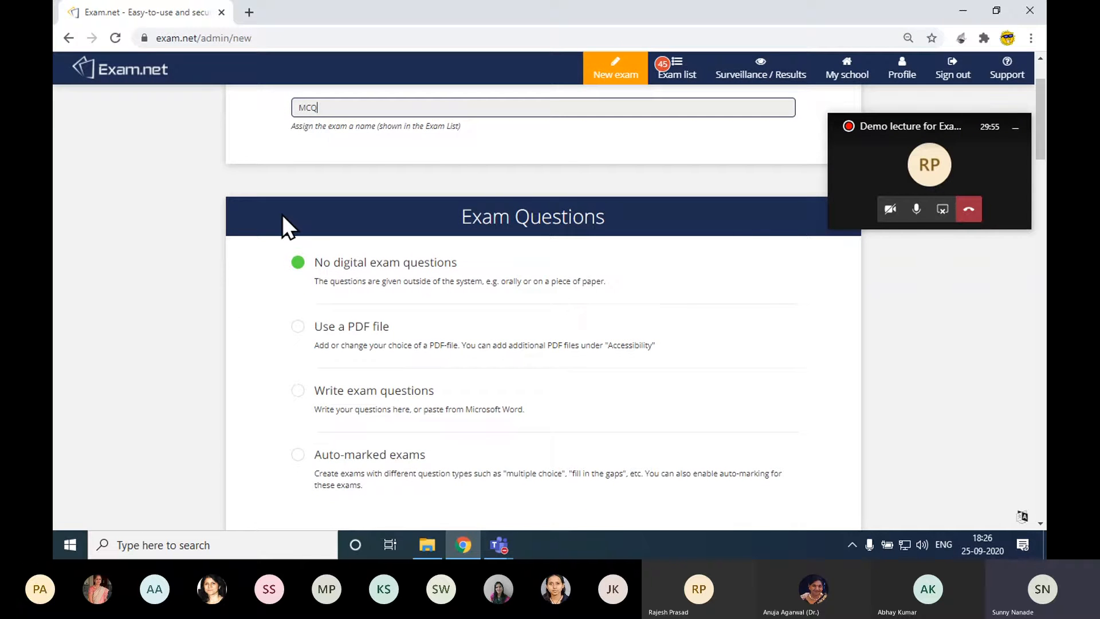
scroll(281, 215, "down", 2)
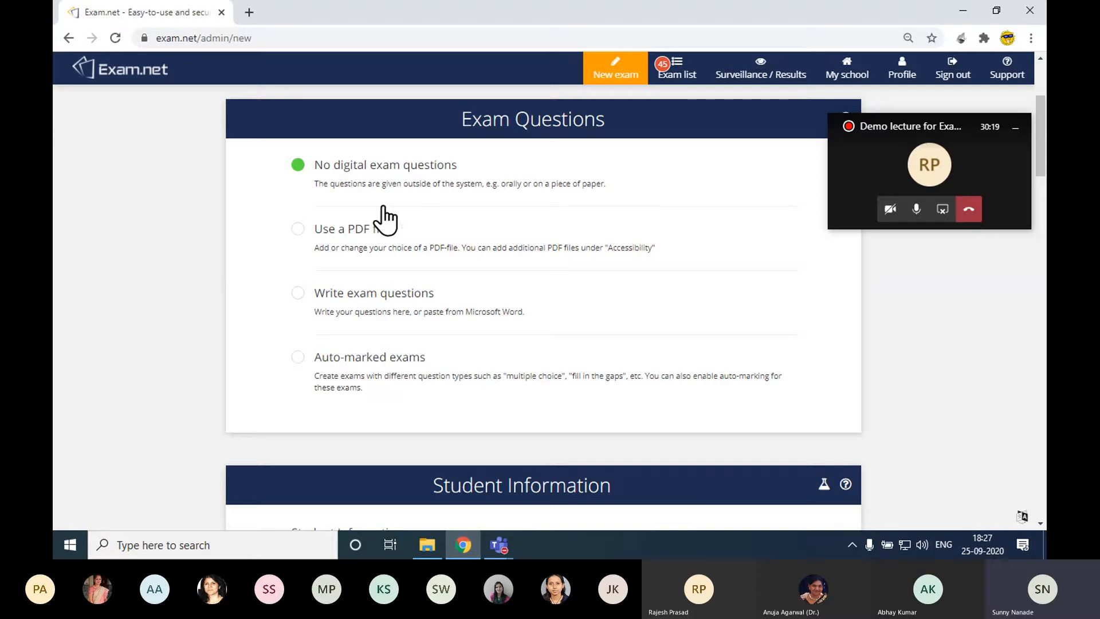
Try the Use a PDF file option, then back out without choosing a document.
left_click(352, 230)
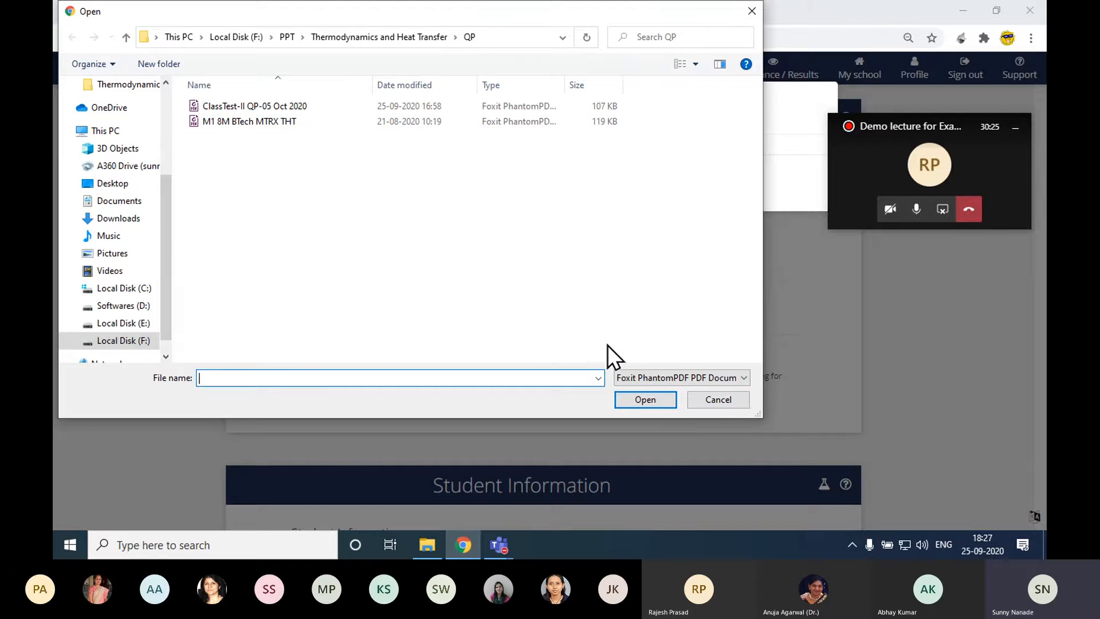
left_click(718, 399)
left_click(563, 196)
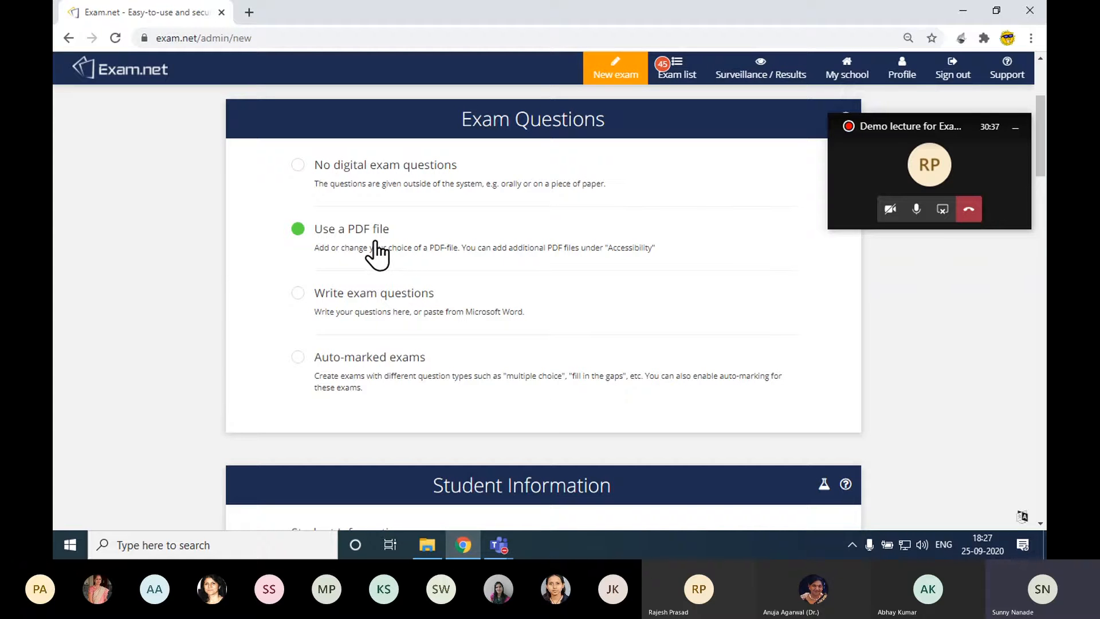
Choose Write exam questions and reopen its question editor.
left_click(384, 310)
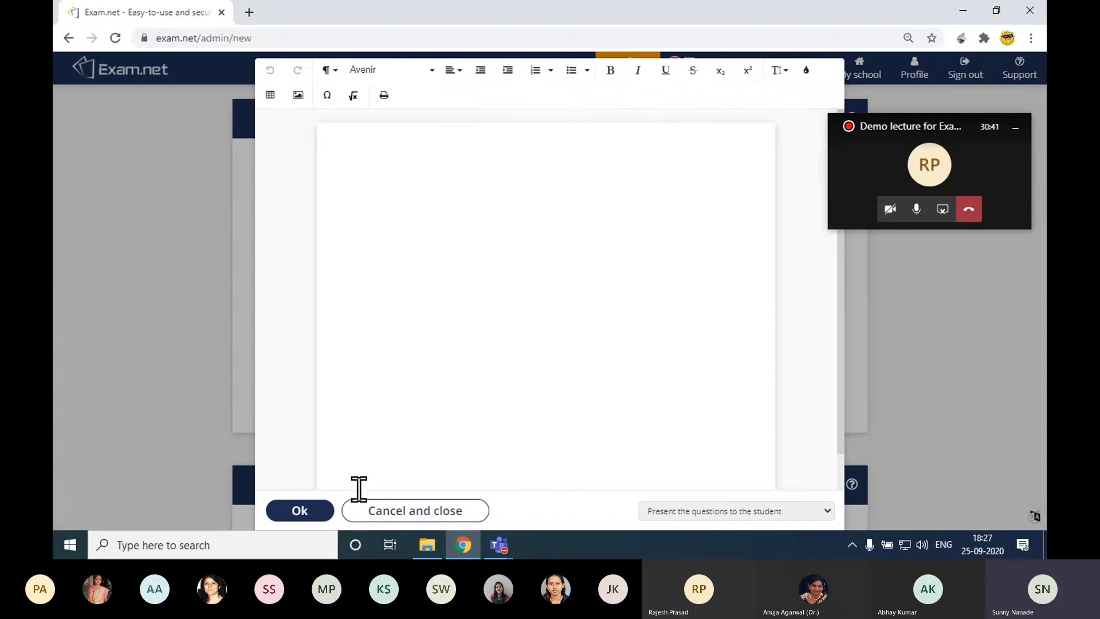
left_click(415, 510)
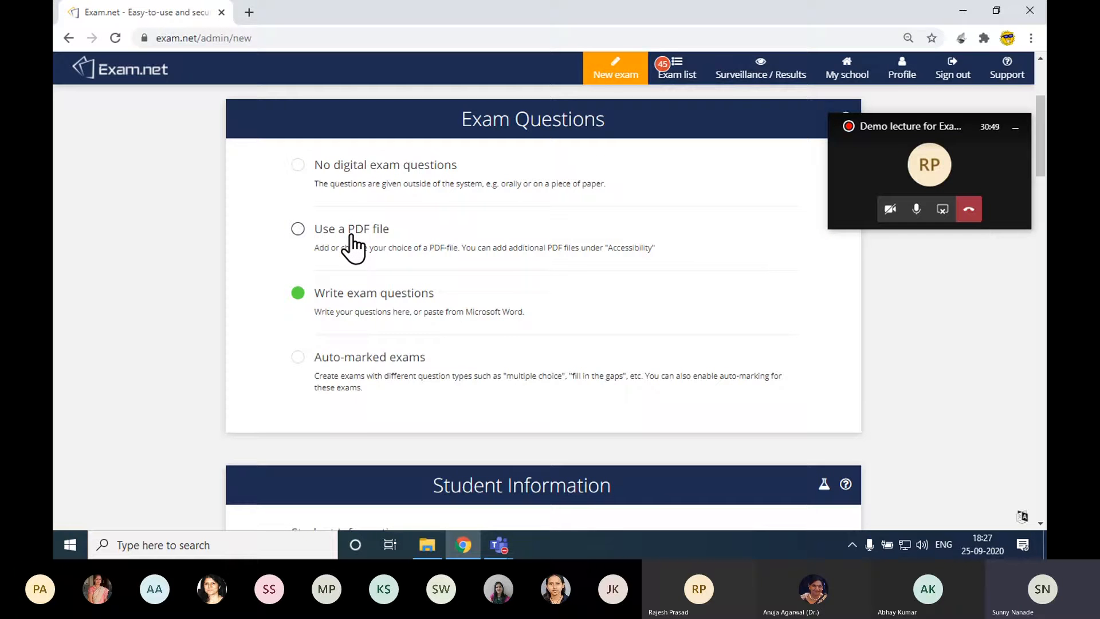
left_click(370, 297)
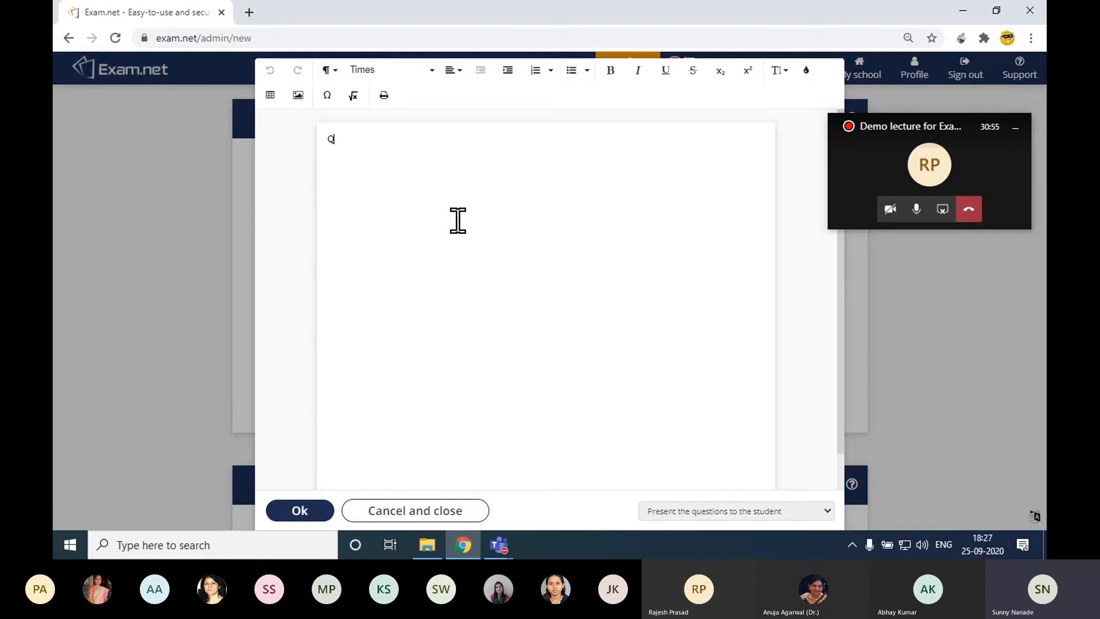
Type draft Q1 and Q2 sample lines, then cancel and confirm discarding them.
type("ngsngsf;kn  Q2")
type(" fndgfnsdngdsnvd")
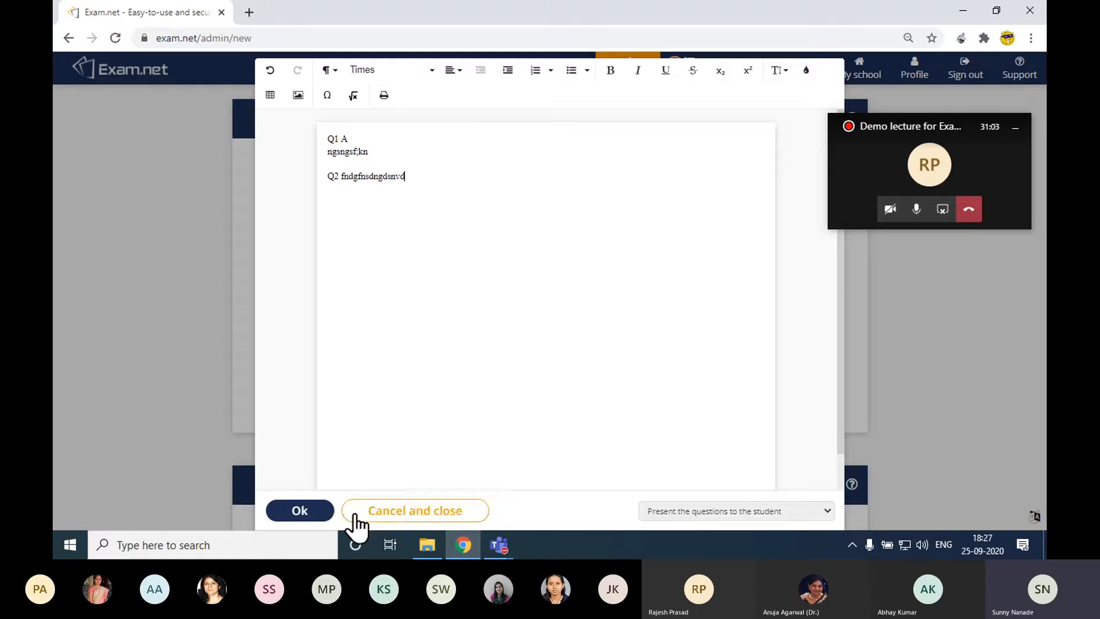
left_click(378, 512)
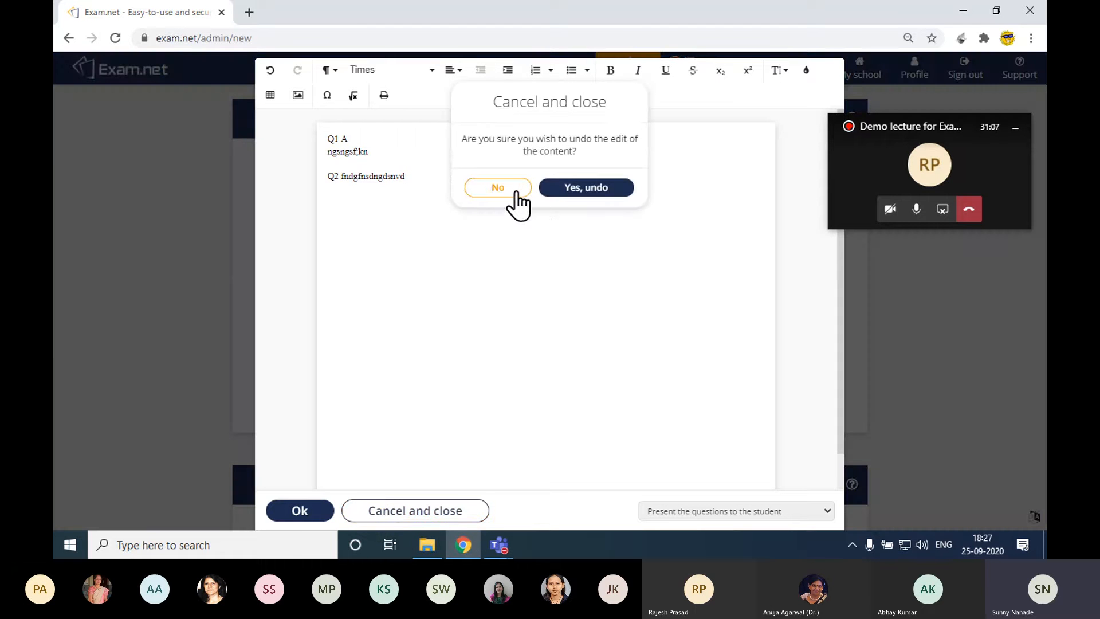
left_click(575, 187)
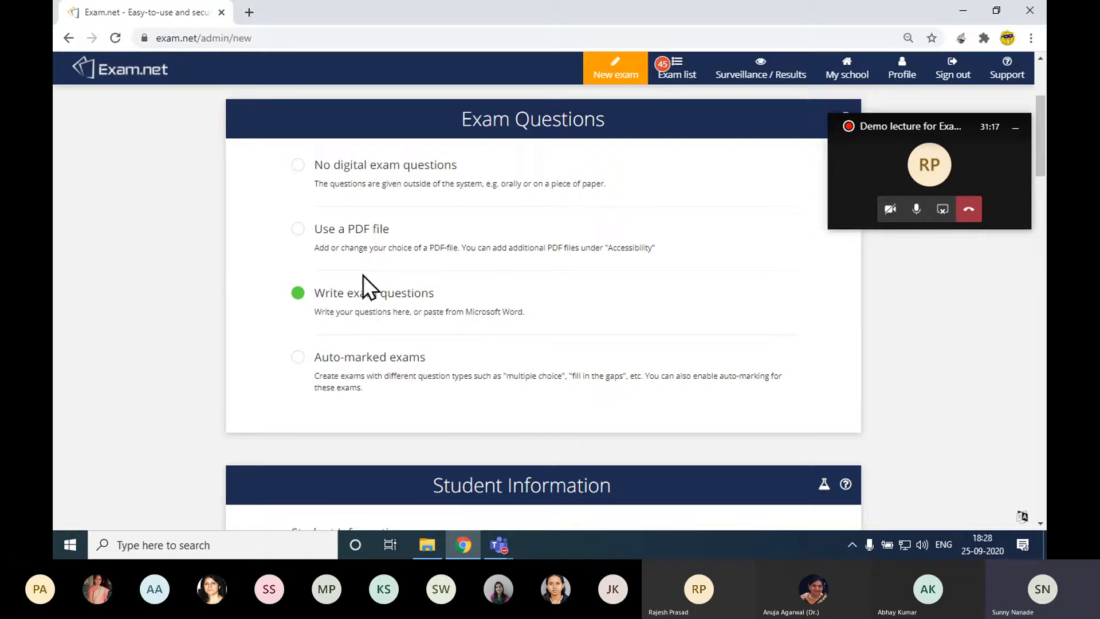
Set Use a PDF file as the question source, cancelling the file chooser without choosing a document.
left_click(356, 230)
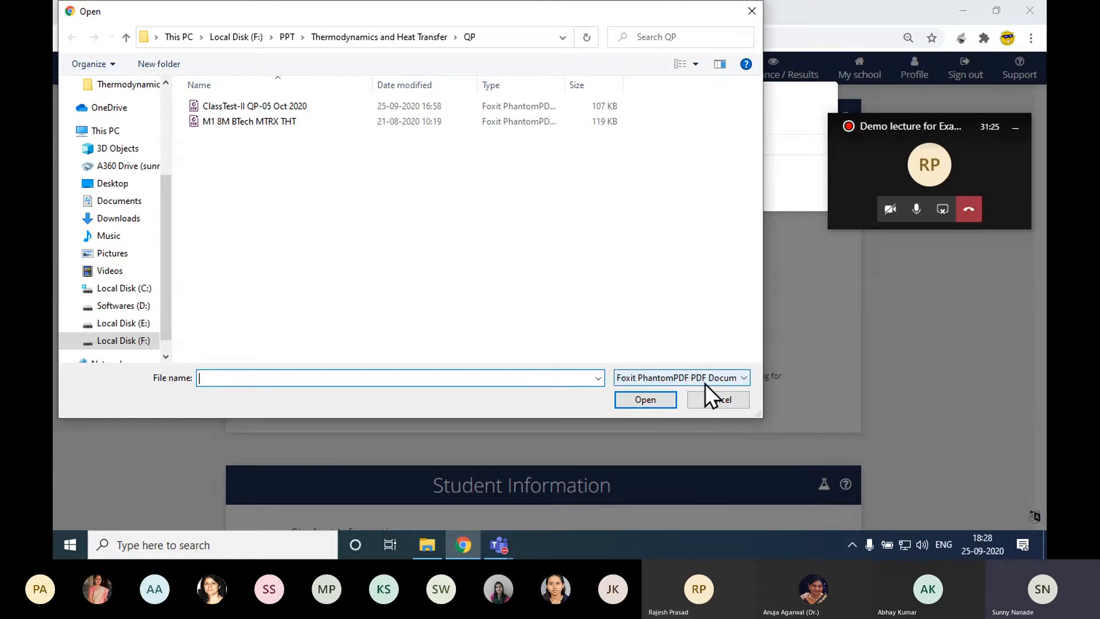
left_click(716, 401)
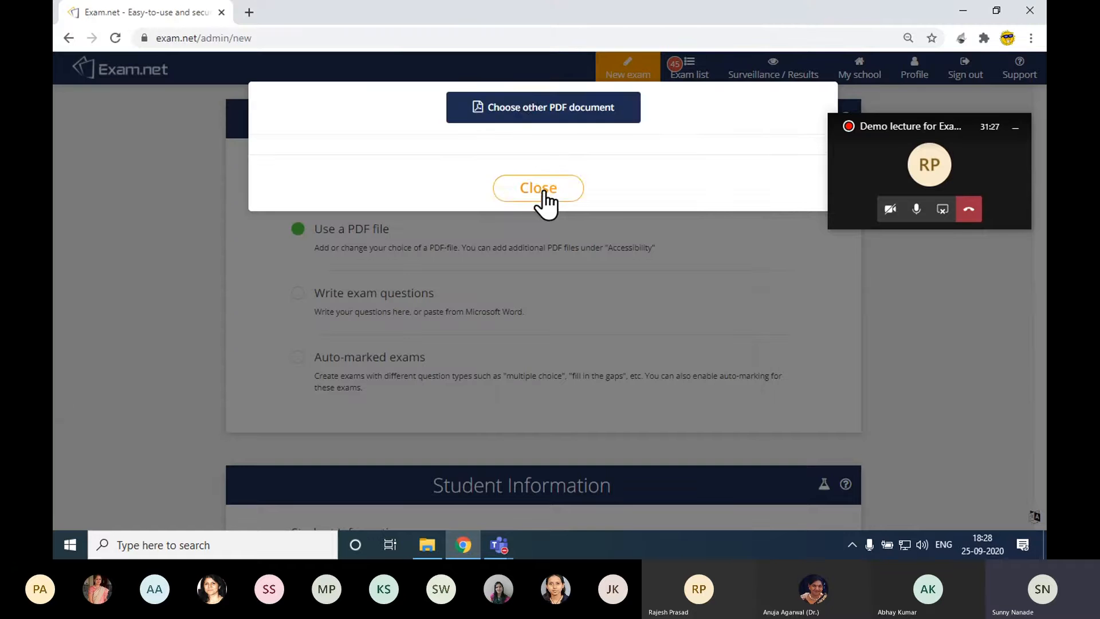
left_click(540, 188)
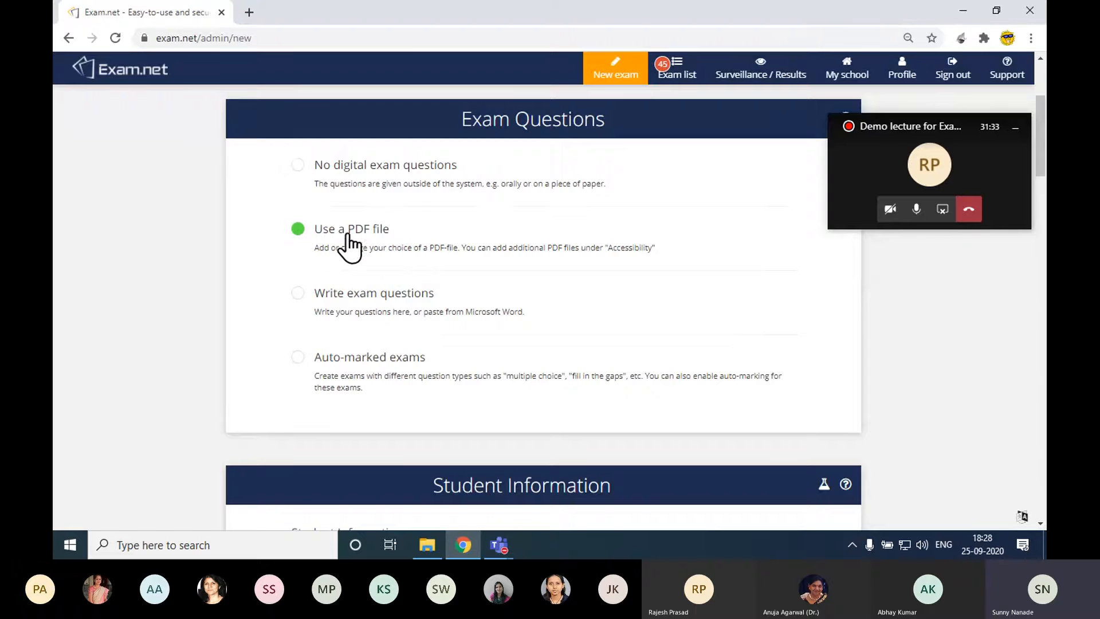
scroll(339, 239, "down", 1)
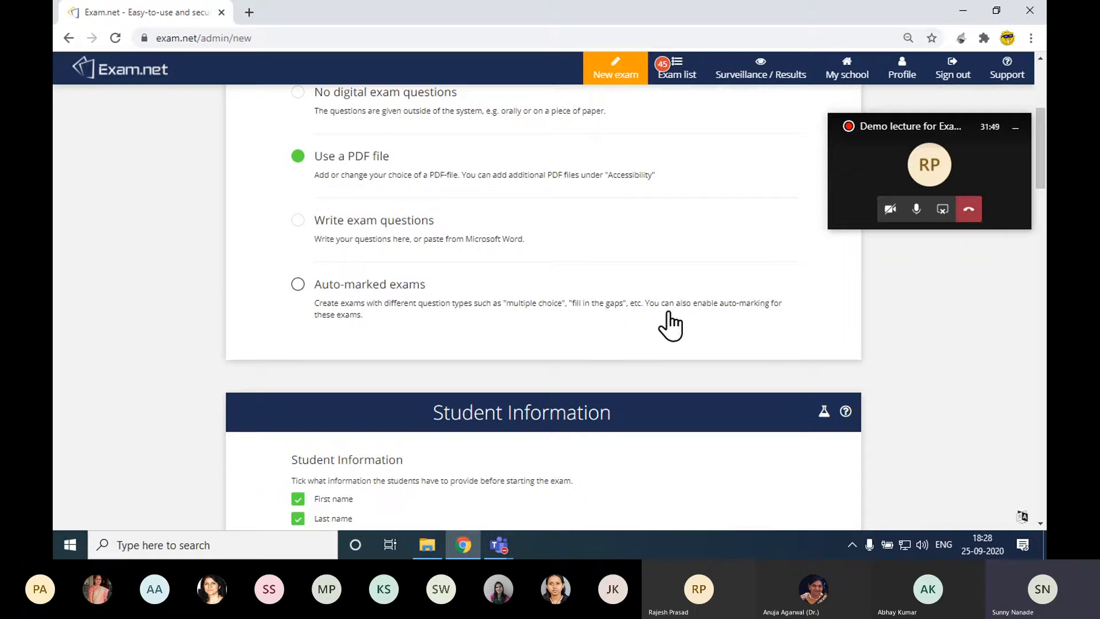
Choose Auto-marked exams and add a Multiple choice question.
left_click(352, 289)
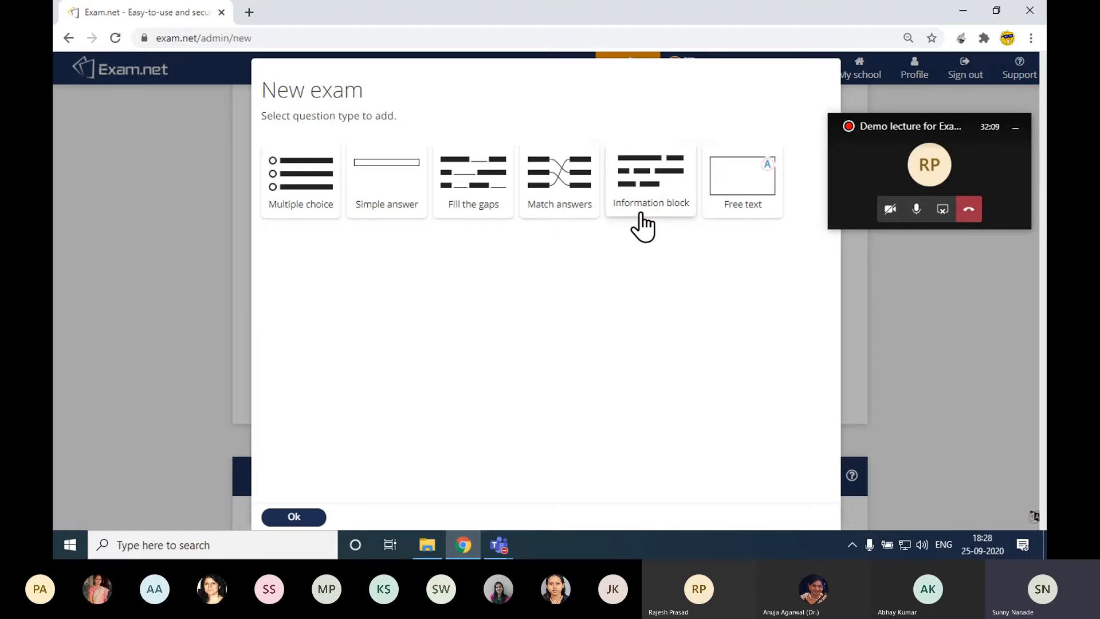
left_click(292, 189)
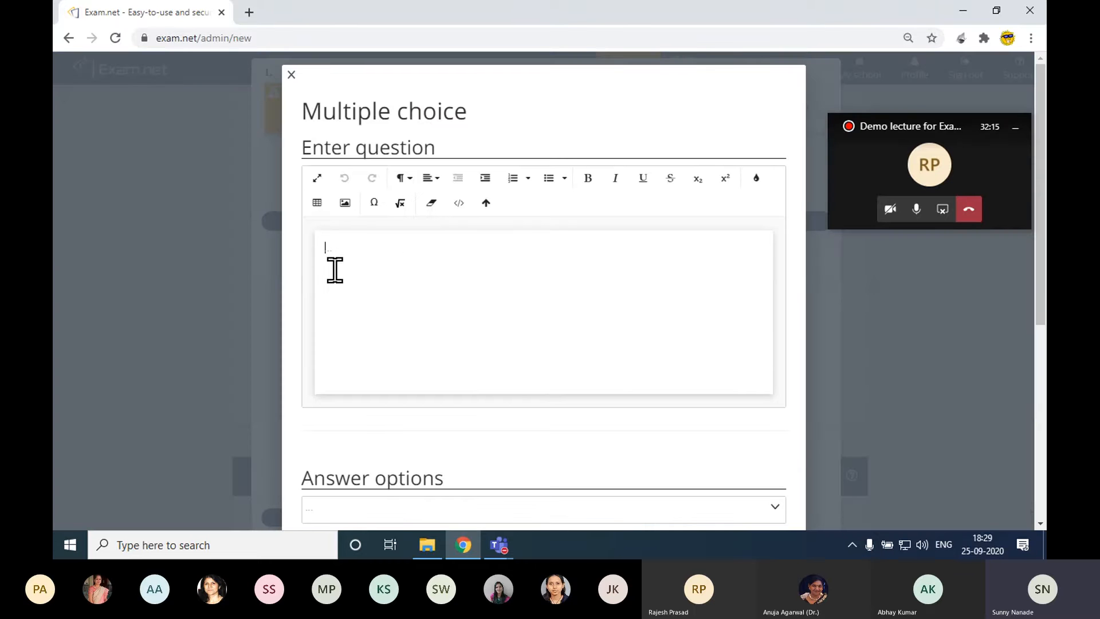
Enter 'Answer the same' as the question text.
right_click(335, 269)
left_click(396, 233)
type("Answer the same")
scroll(388, 249, "down", 4)
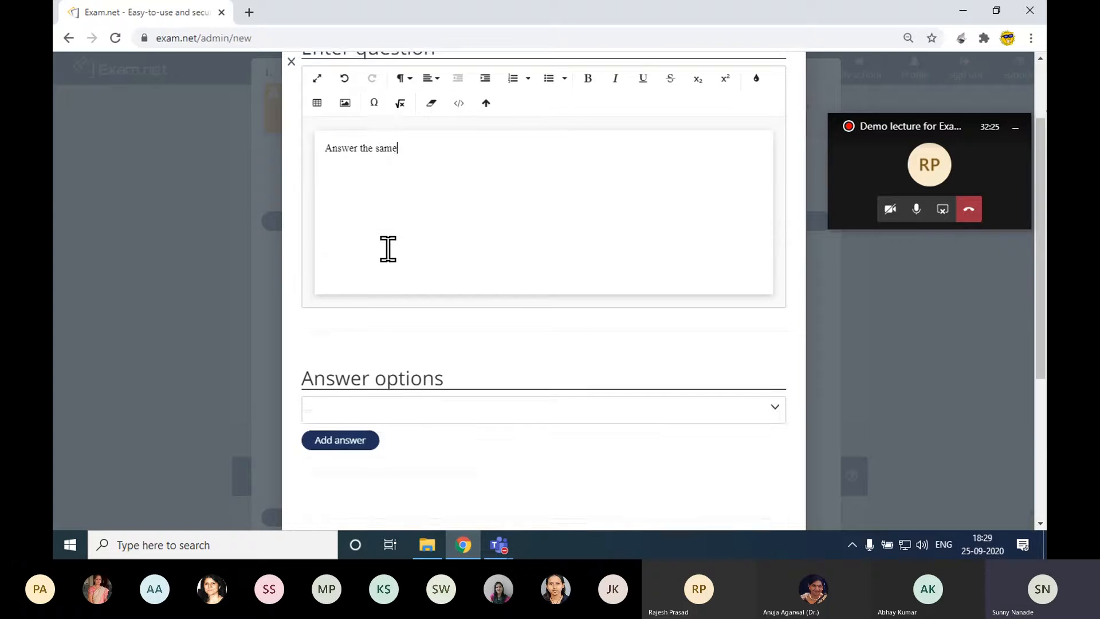
Add the answer options A, B, C and D.
left_click(346, 280)
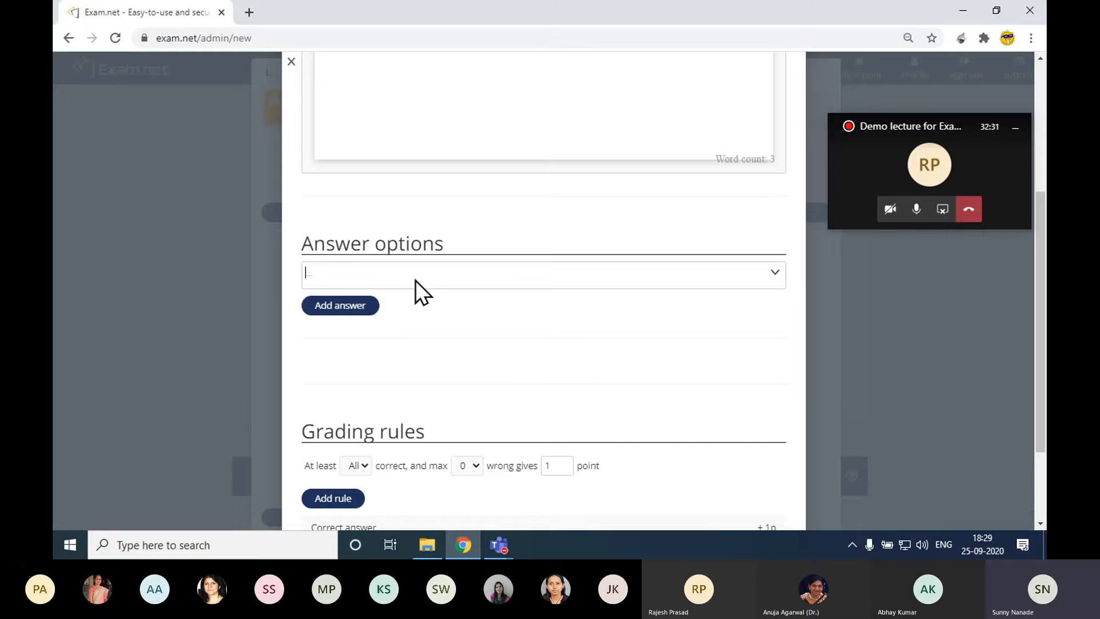
type("A")
left_click(364, 314)
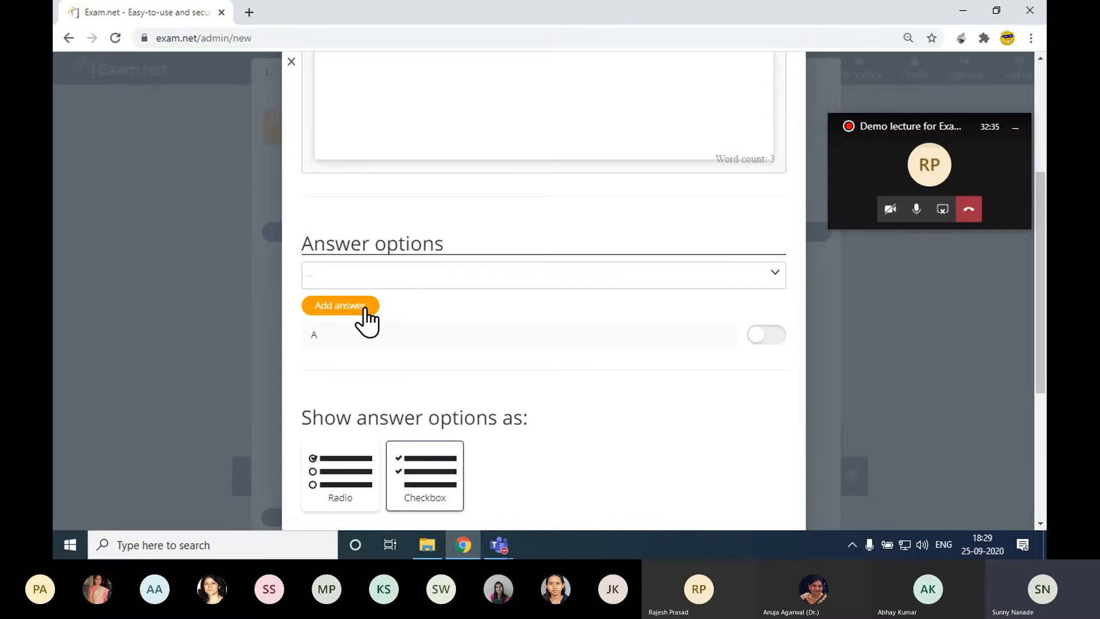
type("B")
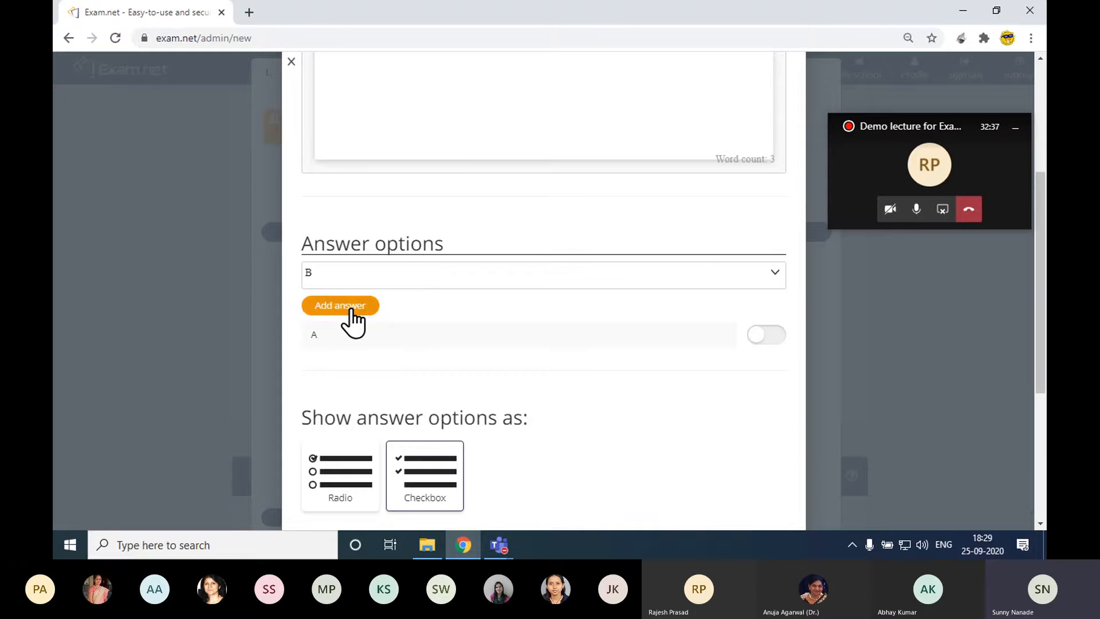
left_click(348, 310)
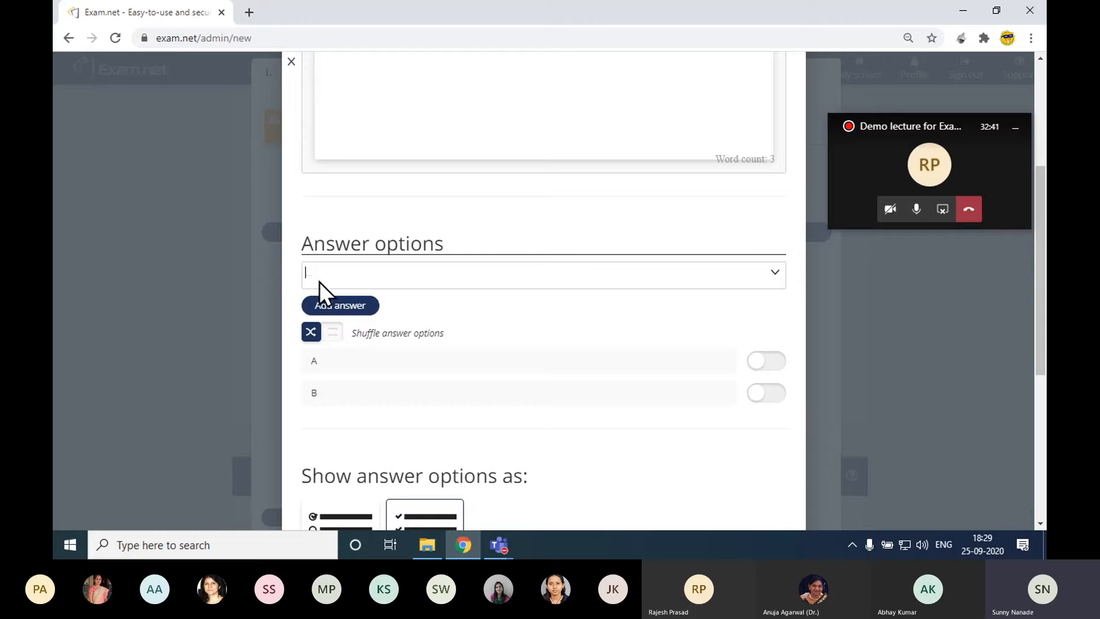
type("C")
left_click(335, 306)
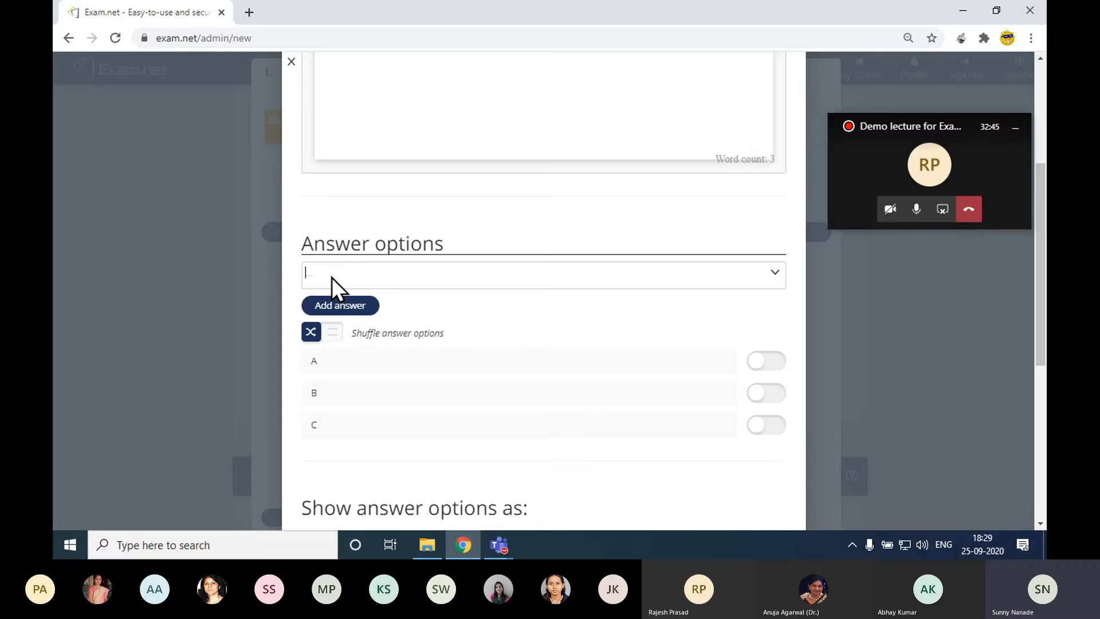
type("D")
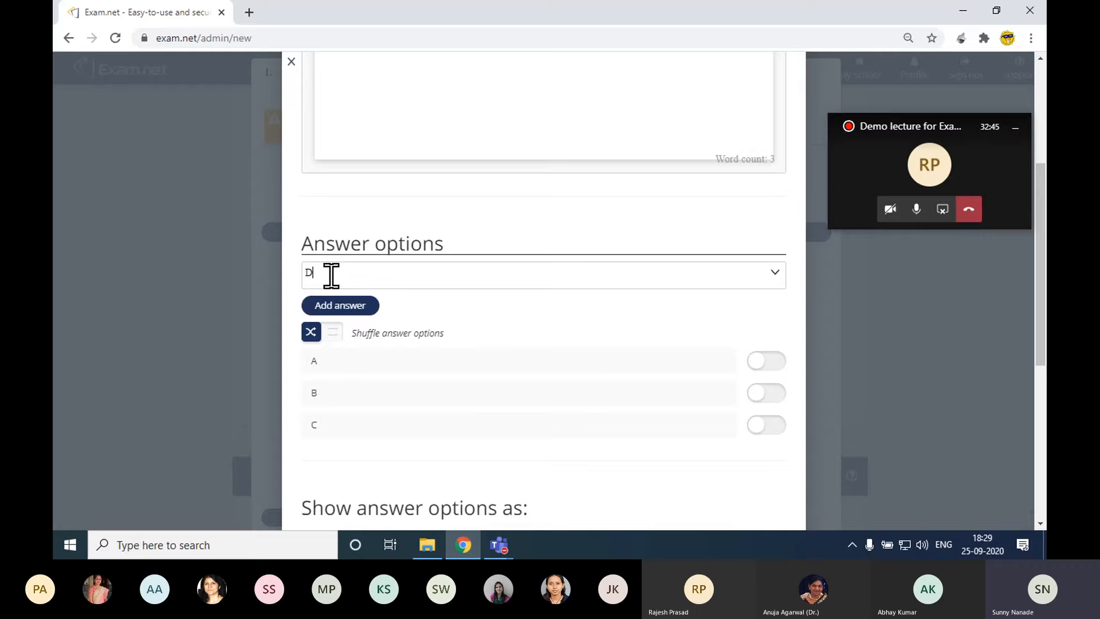
left_click(340, 307)
scroll(424, 233, "up", 4)
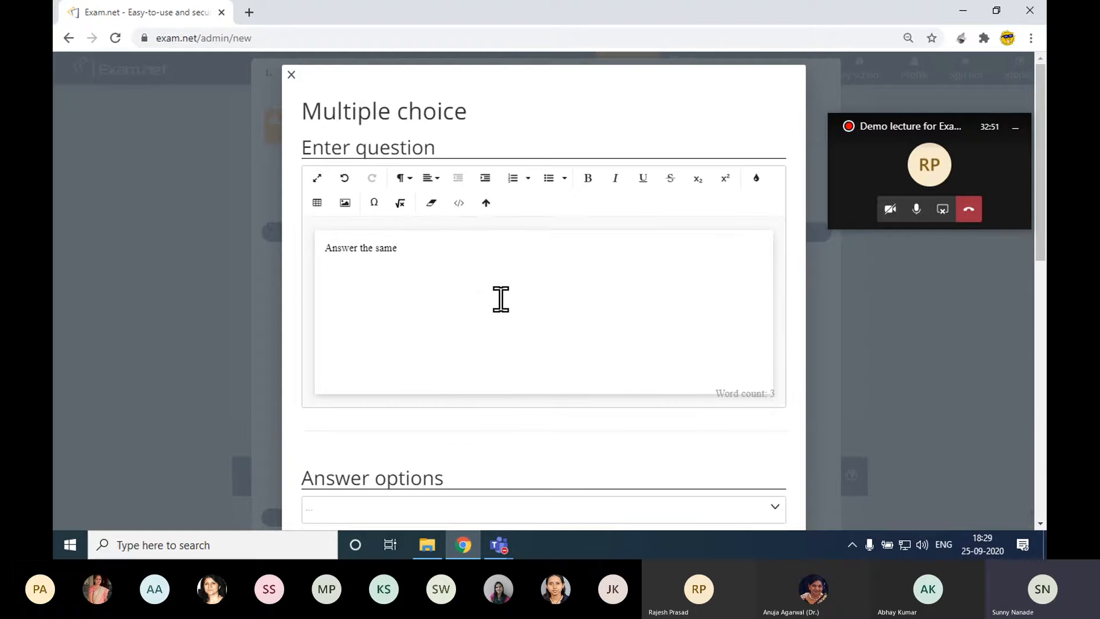
Mark C as the only correct answer and display the options as radio buttons.
scroll(501, 299, "down", 7)
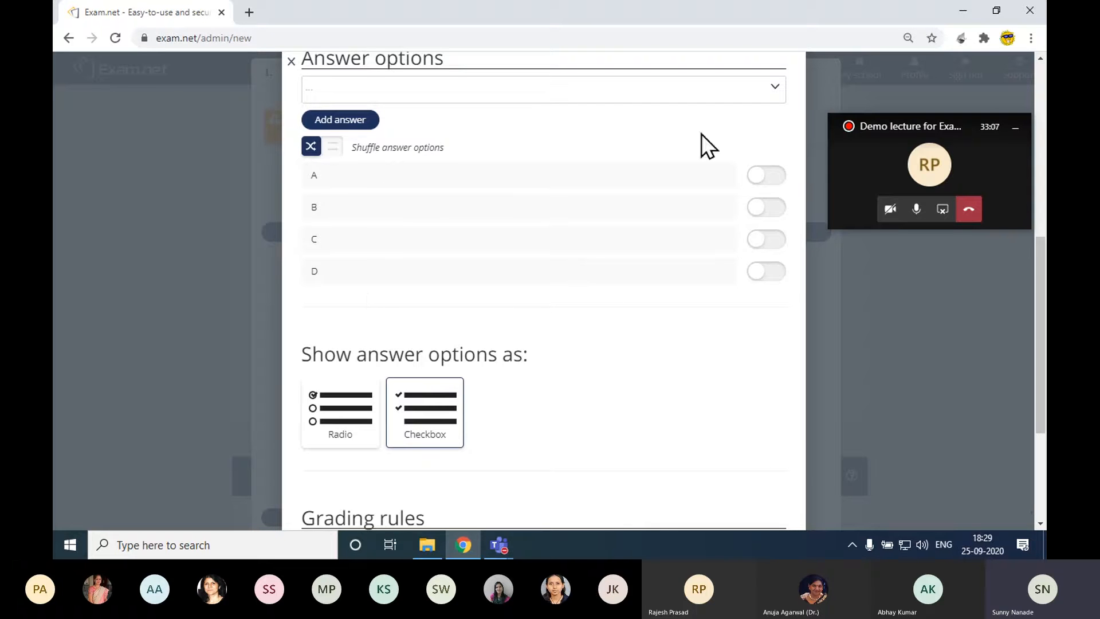
left_click(764, 241)
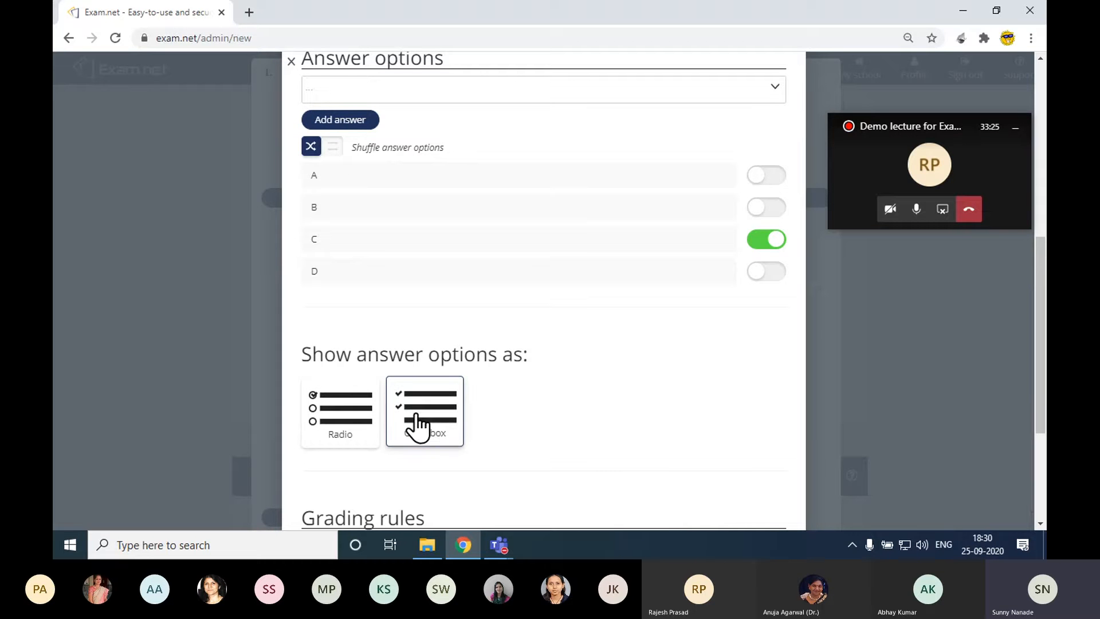
left_click(767, 176)
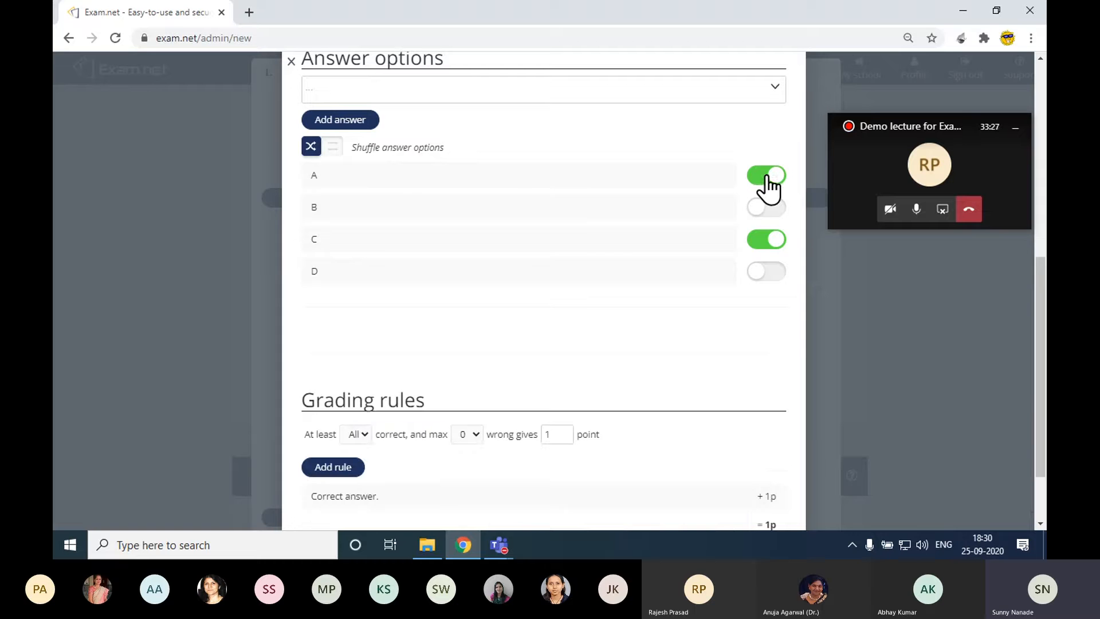
left_click(767, 176)
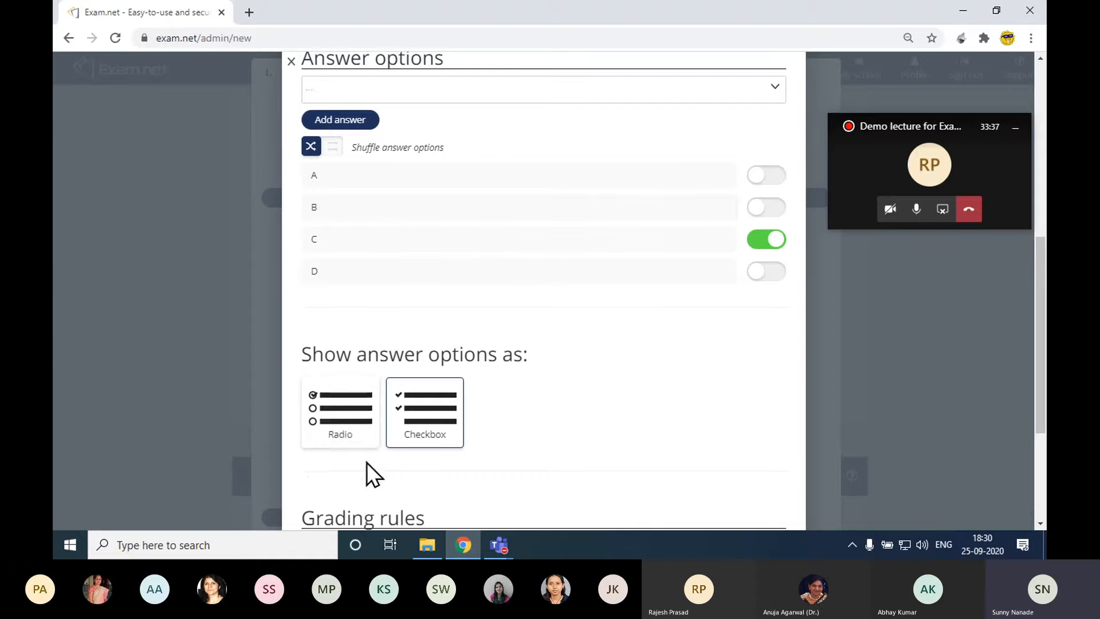
left_click(338, 417)
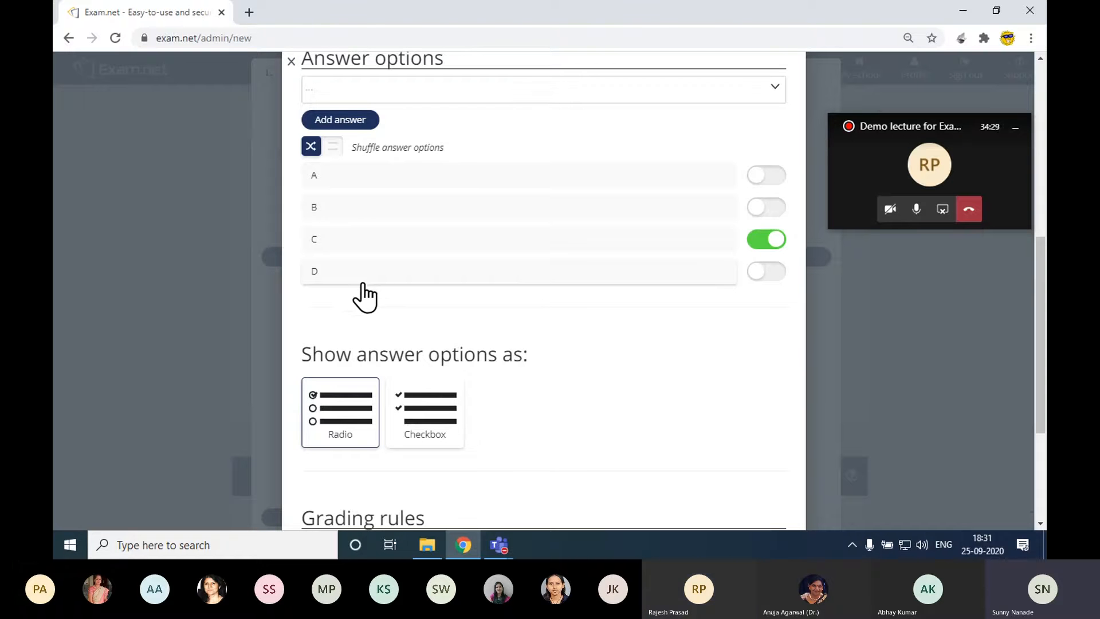
scroll(346, 275, "down", 3)
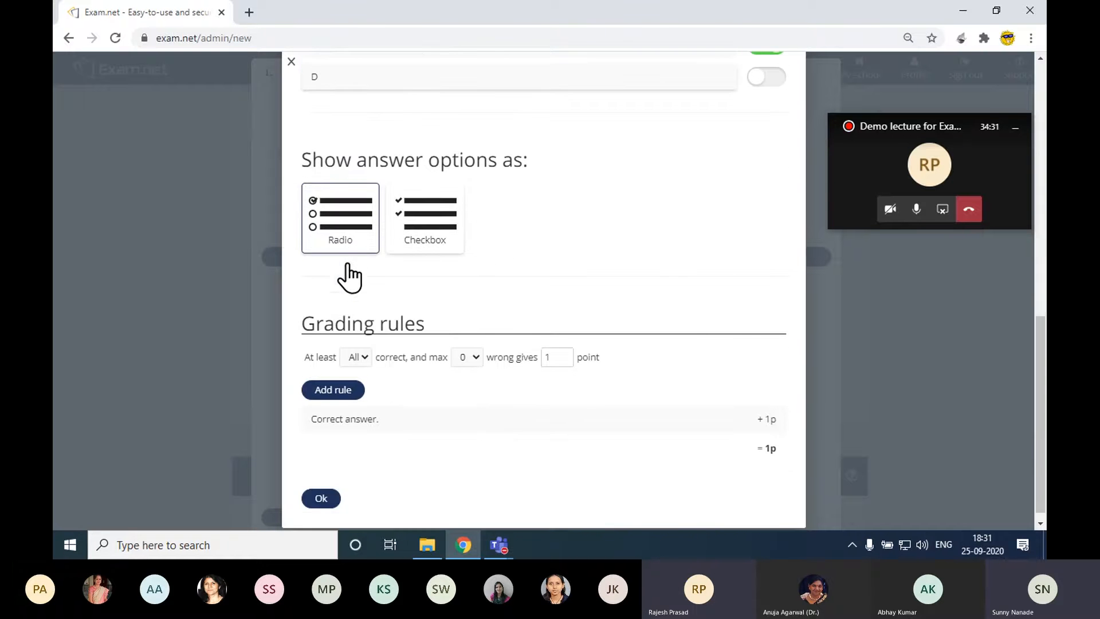
scroll(349, 275, "up", 3)
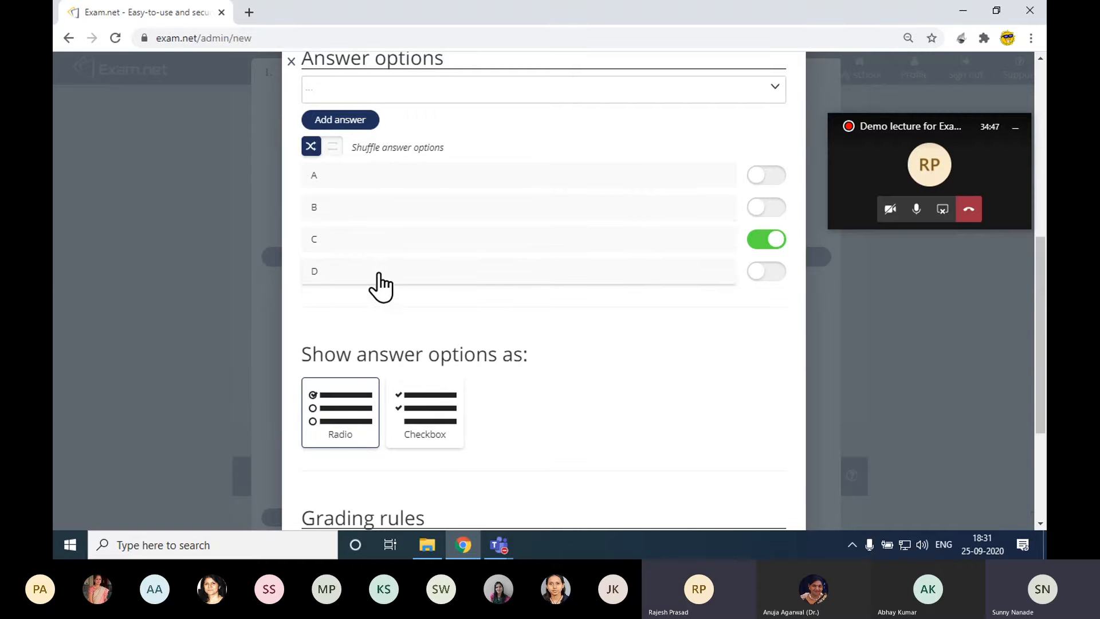
scroll(378, 274, "down", 1)
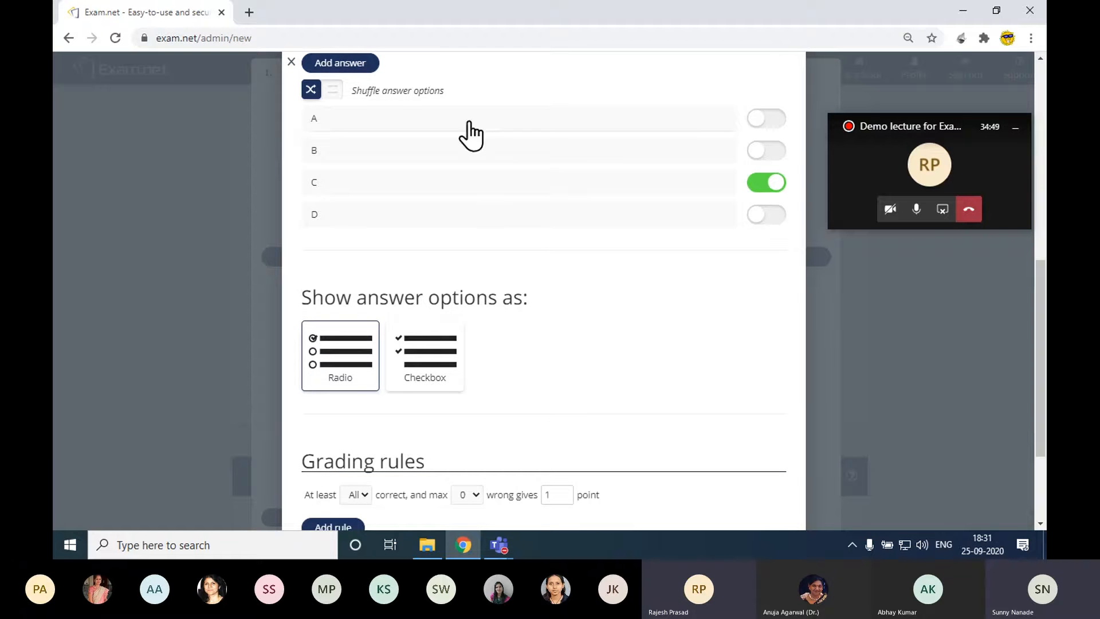
scroll(469, 291, "down", 3)
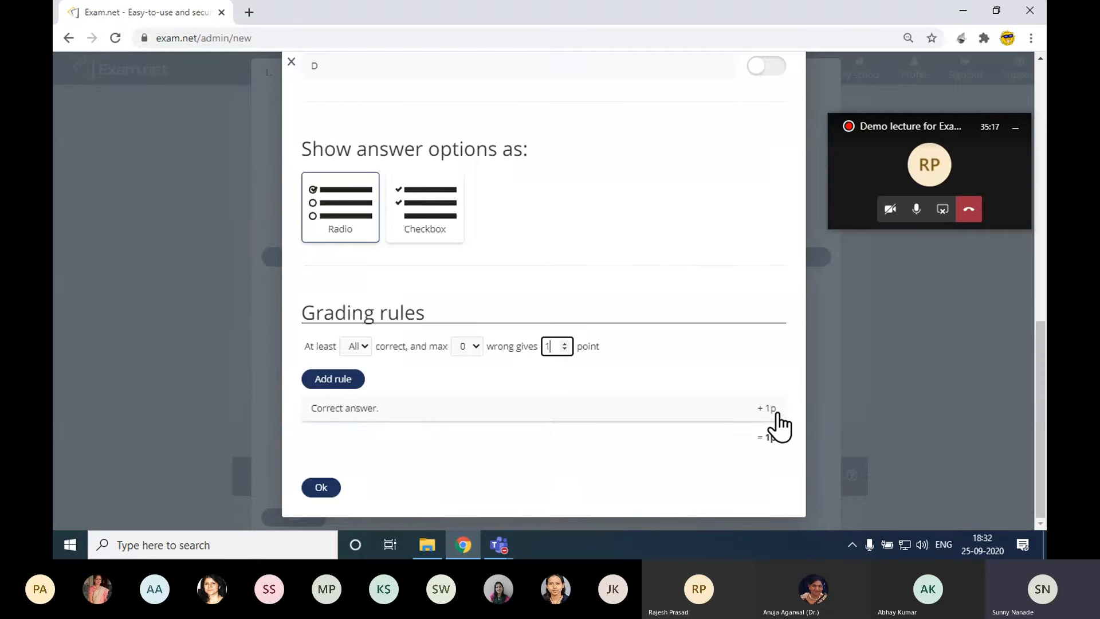
Save question 1 'Answer the same' and open a blank Multiple choice question form.
left_click(323, 487)
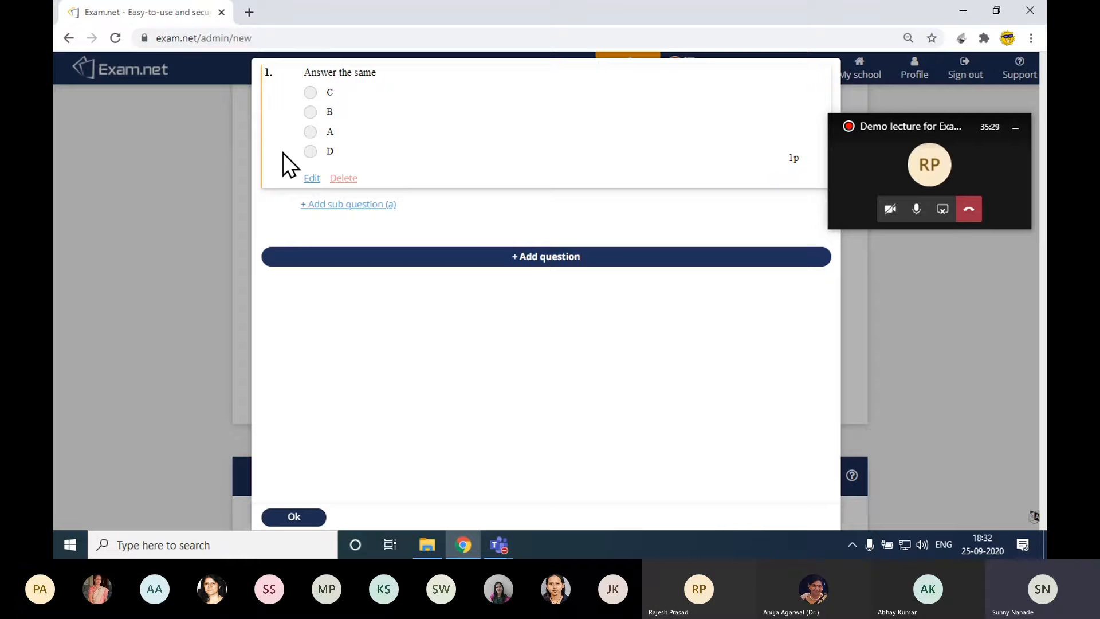
left_click(545, 258)
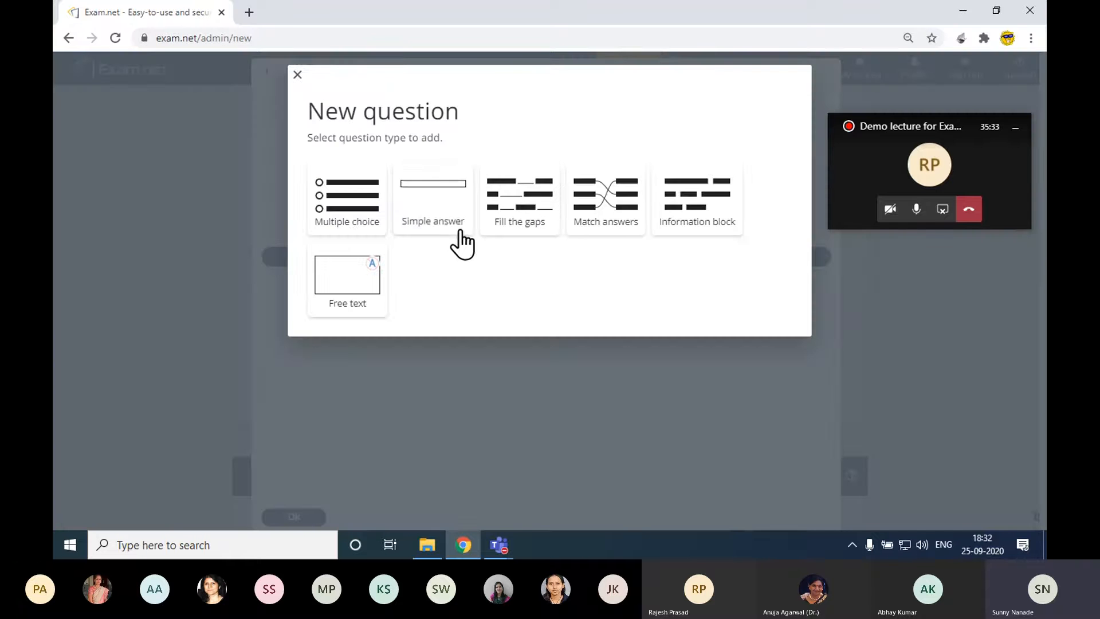
left_click(297, 74)
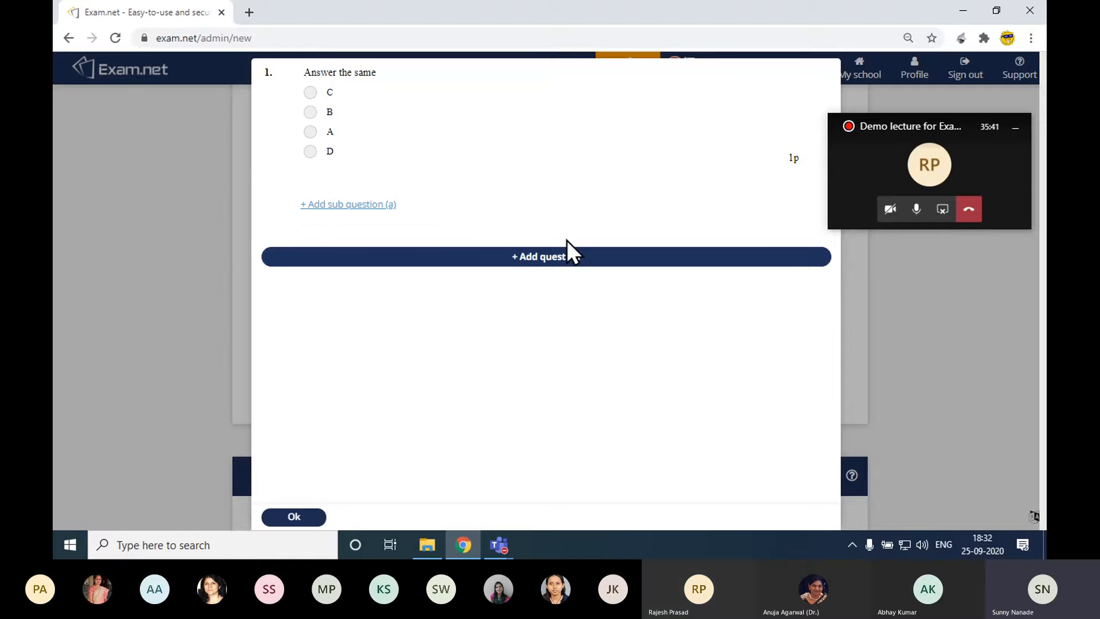
left_click(559, 259)
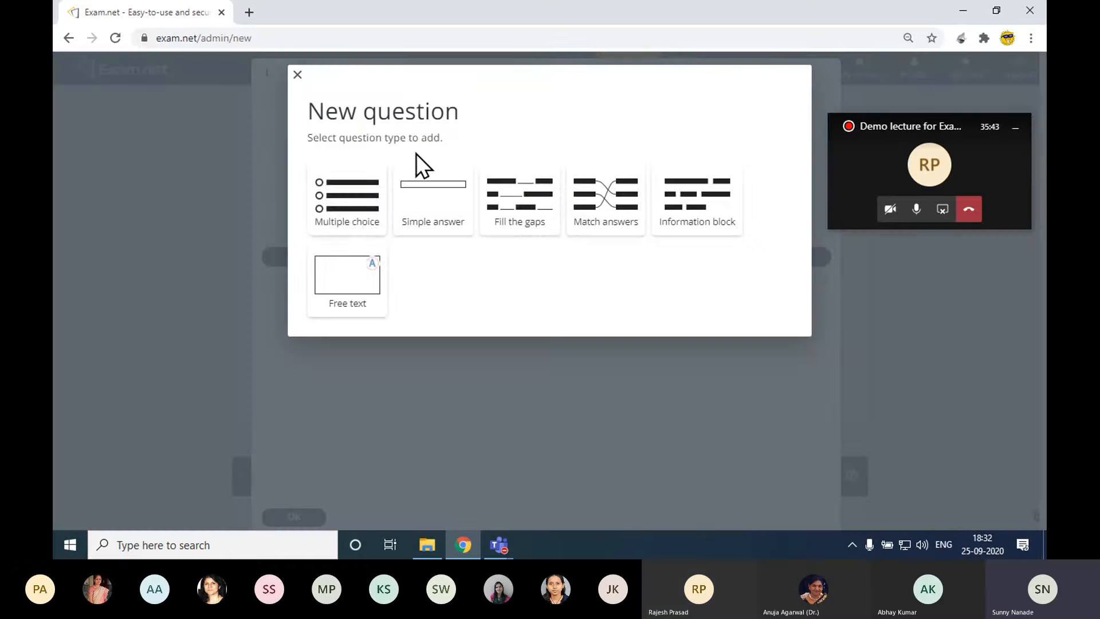
left_click(346, 202)
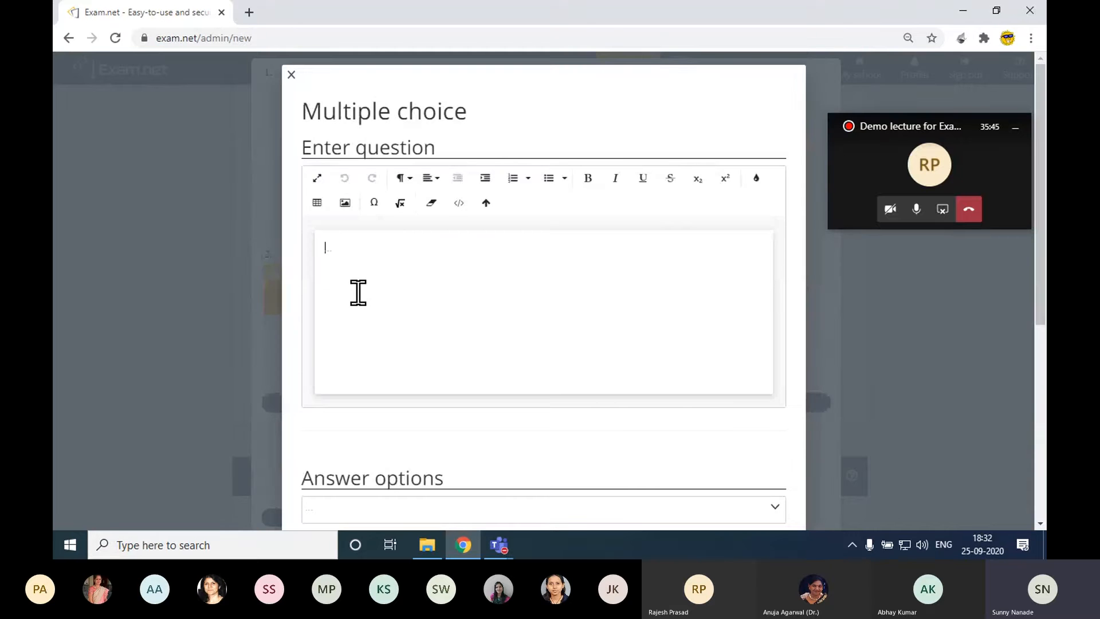
Enter question 'PQRD' with answer options A, B, C and D.
type("PQRD")
scroll(359, 292, "down", 5)
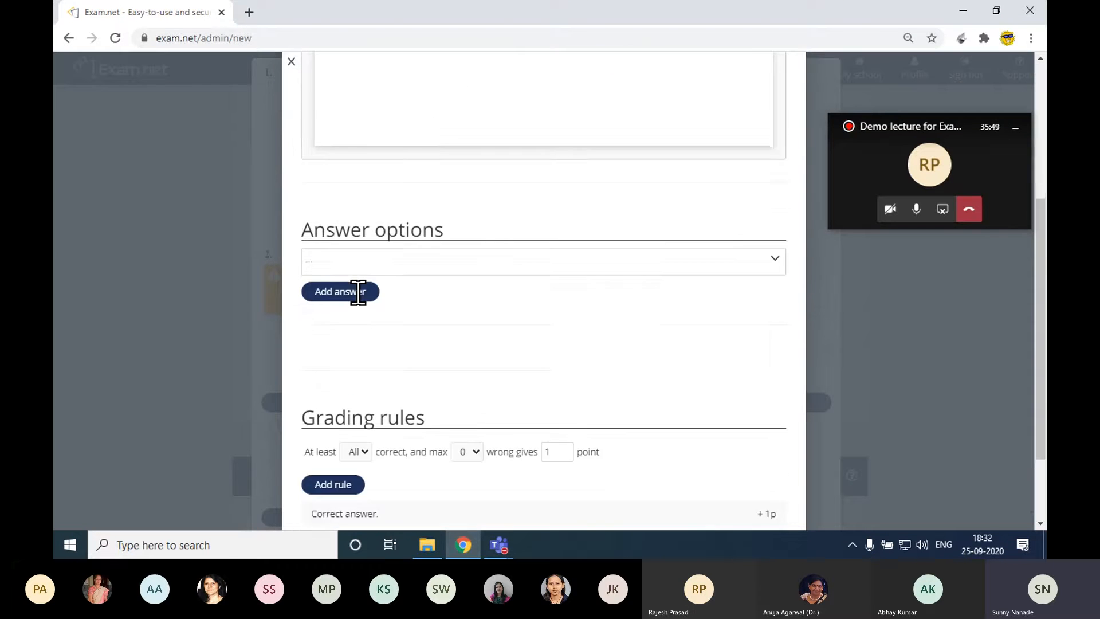
left_click(381, 233)
type("A")
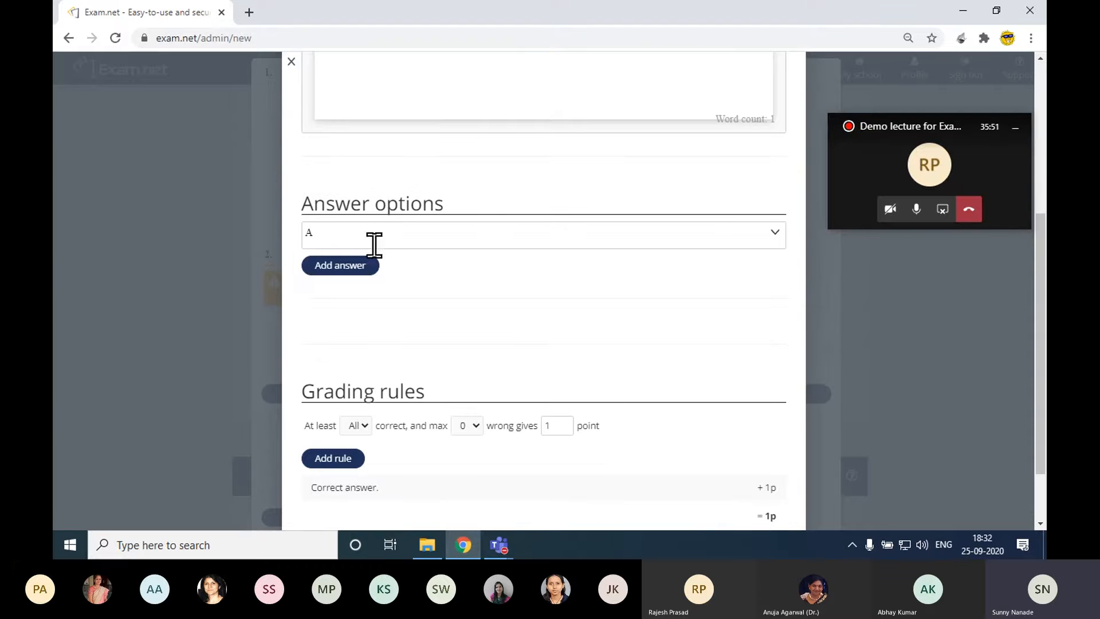
left_click(363, 266)
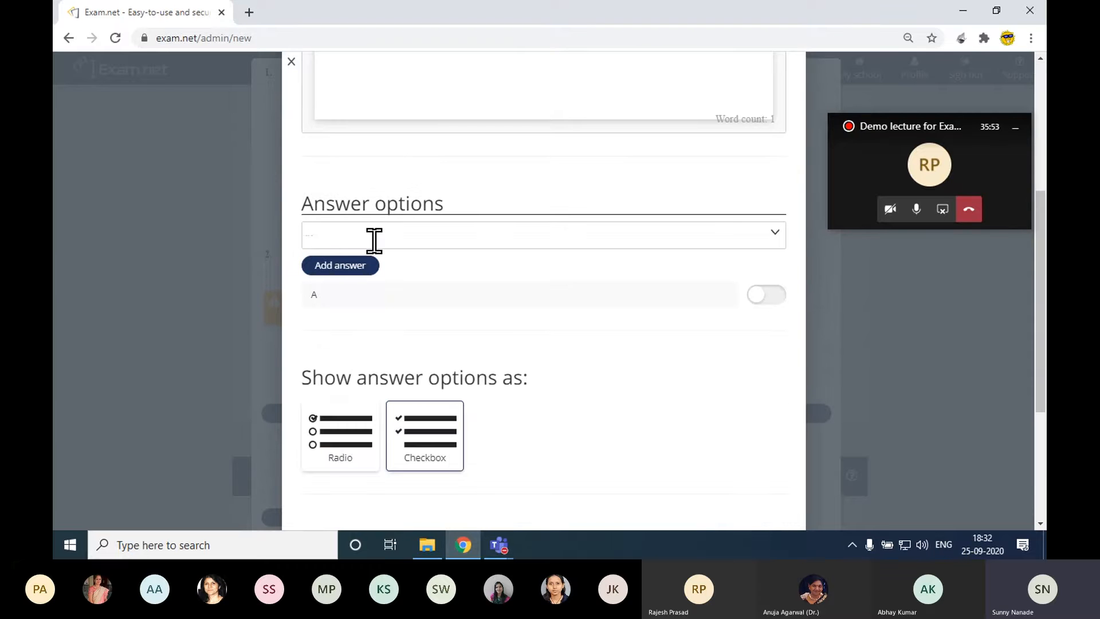
type("B")
left_click(363, 263)
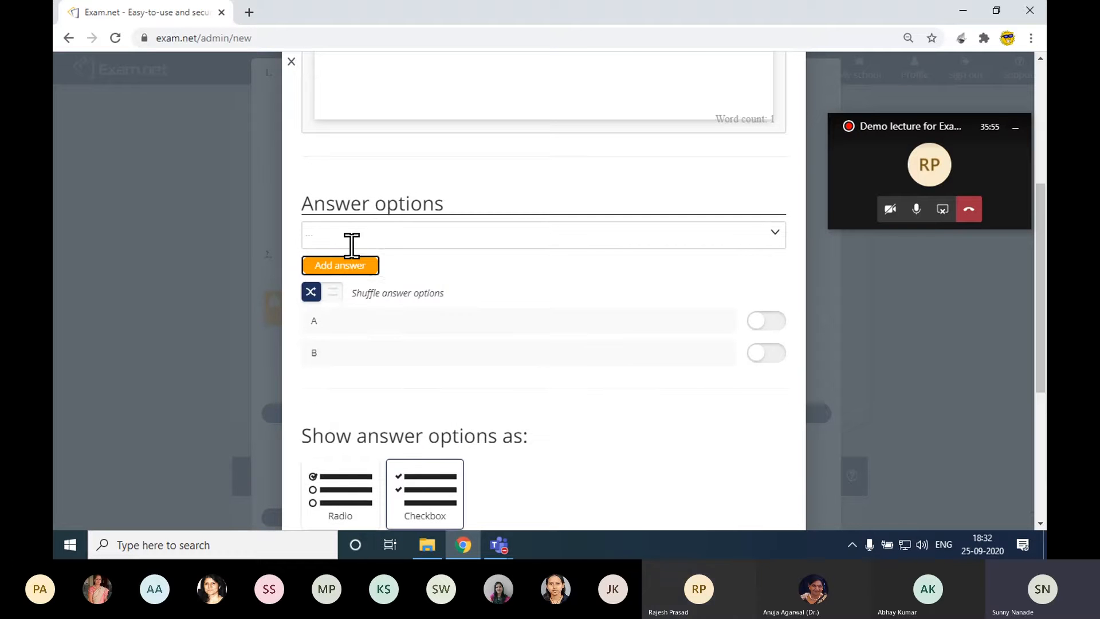
type("C")
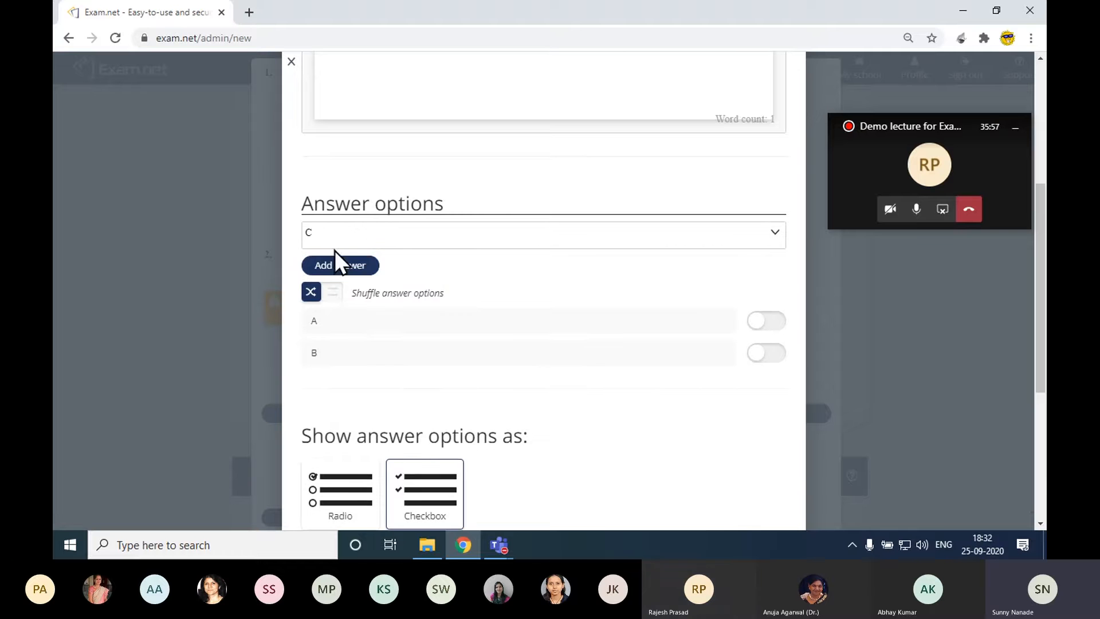
left_click(332, 267)
type("D")
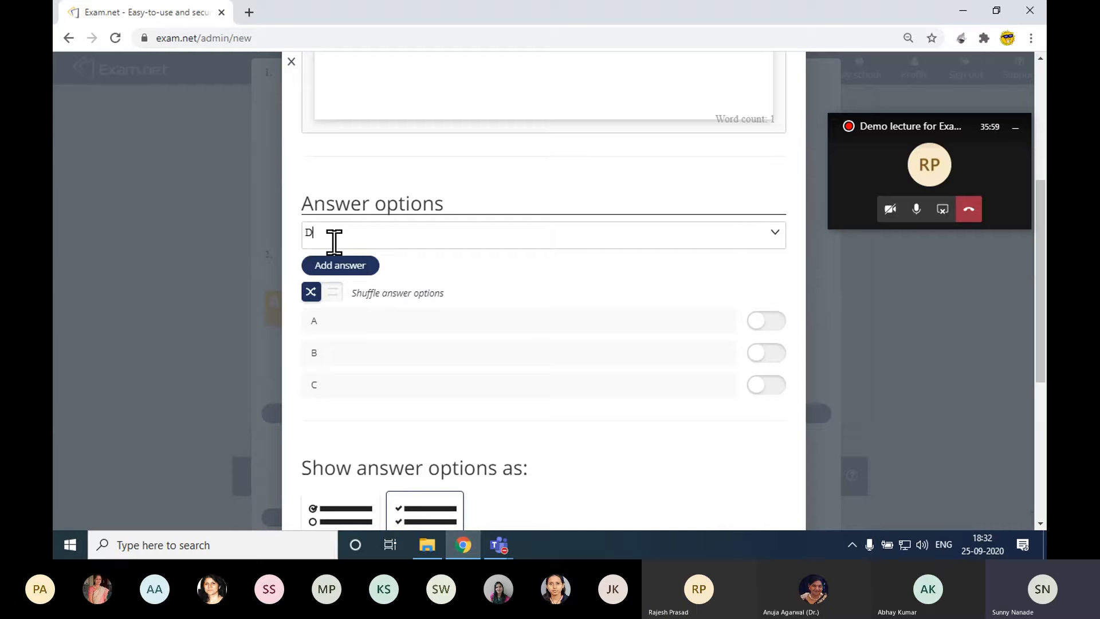
left_click(339, 277)
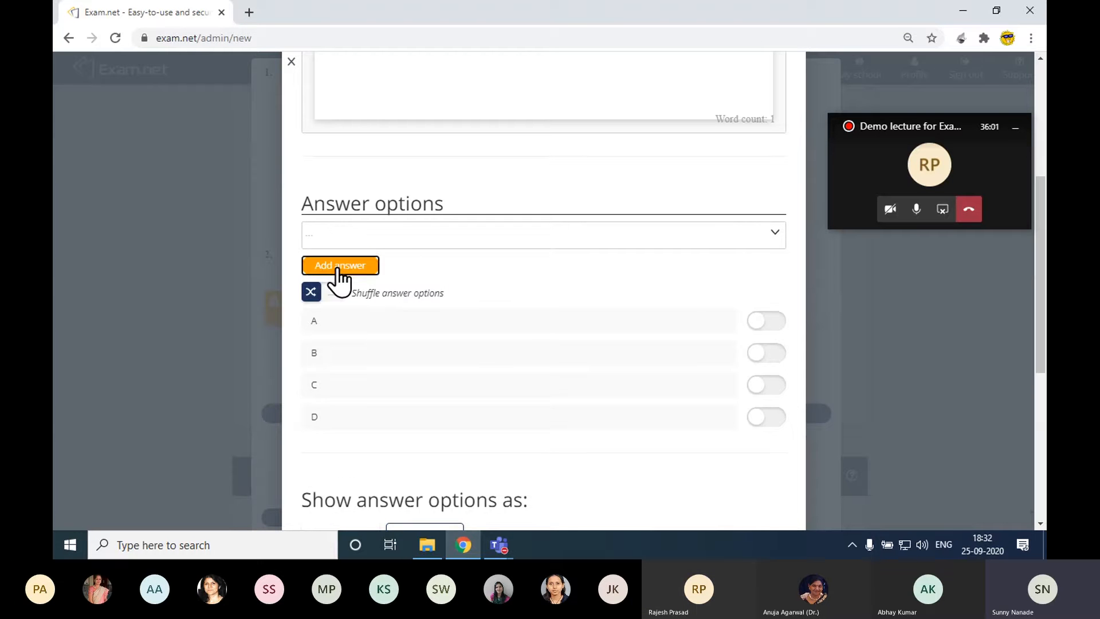
Display the answers as radio buttons and save question 2.
scroll(339, 278, "down", 6)
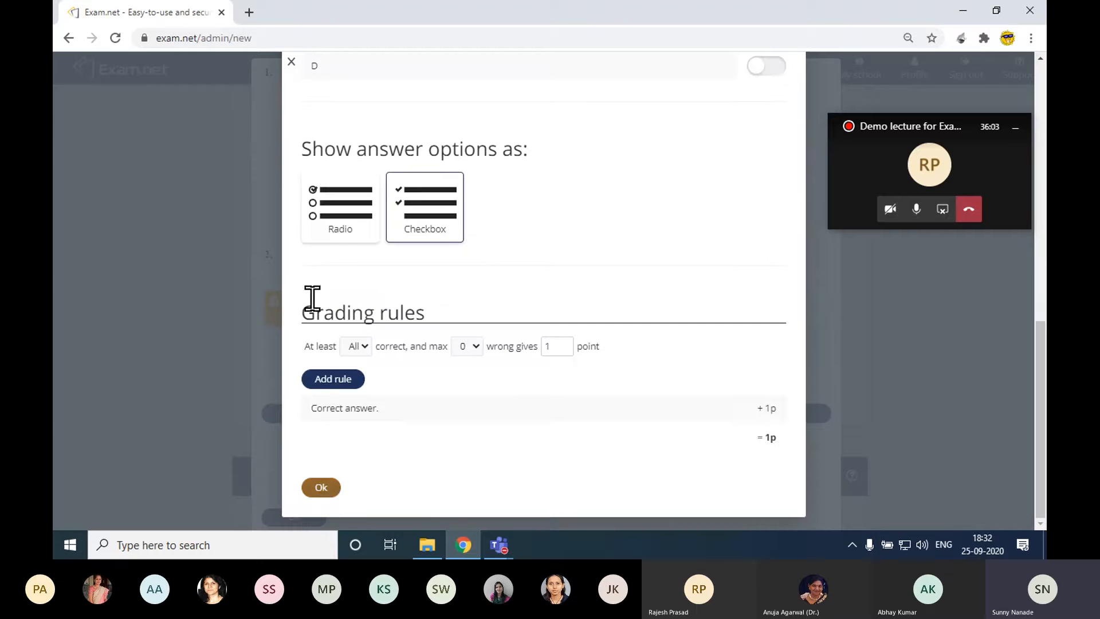
left_click(318, 234)
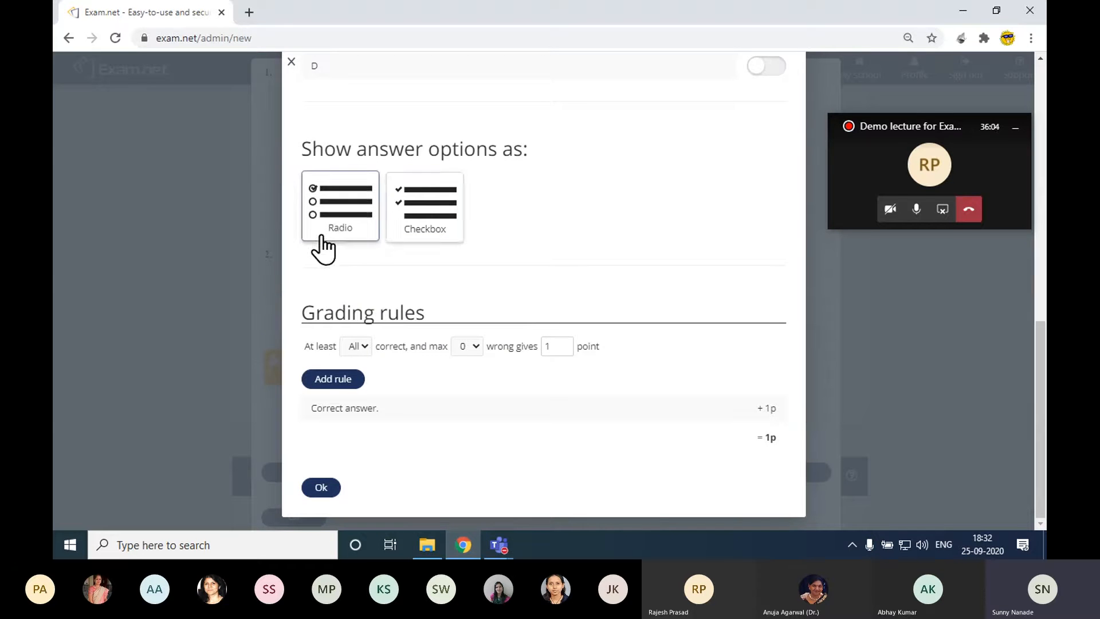
left_click(319, 488)
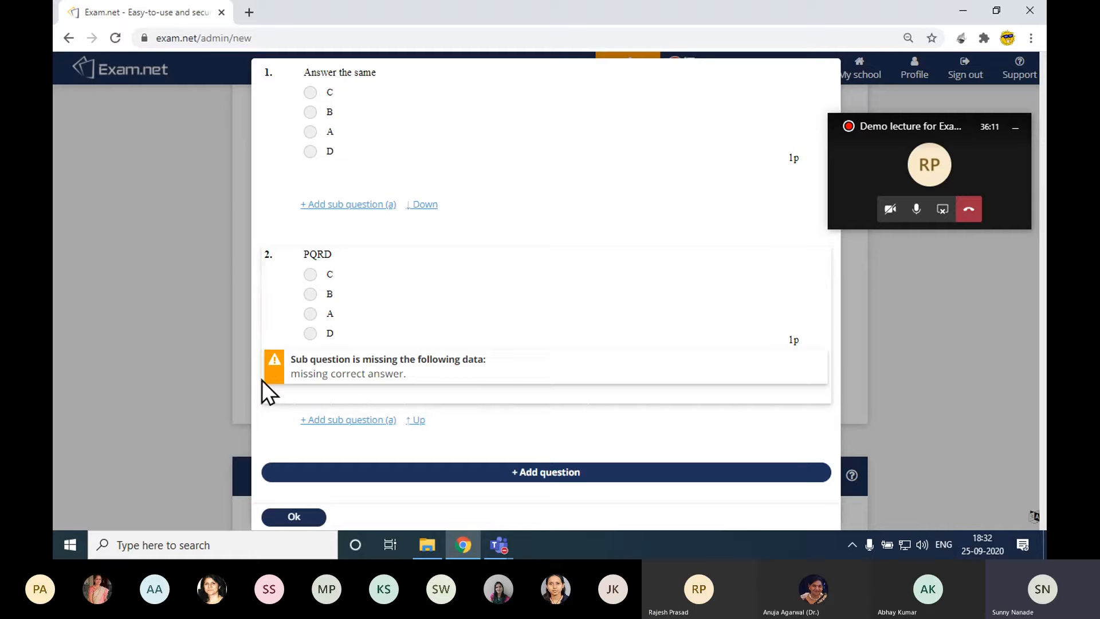
Reopen question 2, mark answer A as correct, and save it.
mouse_move(279, 356)
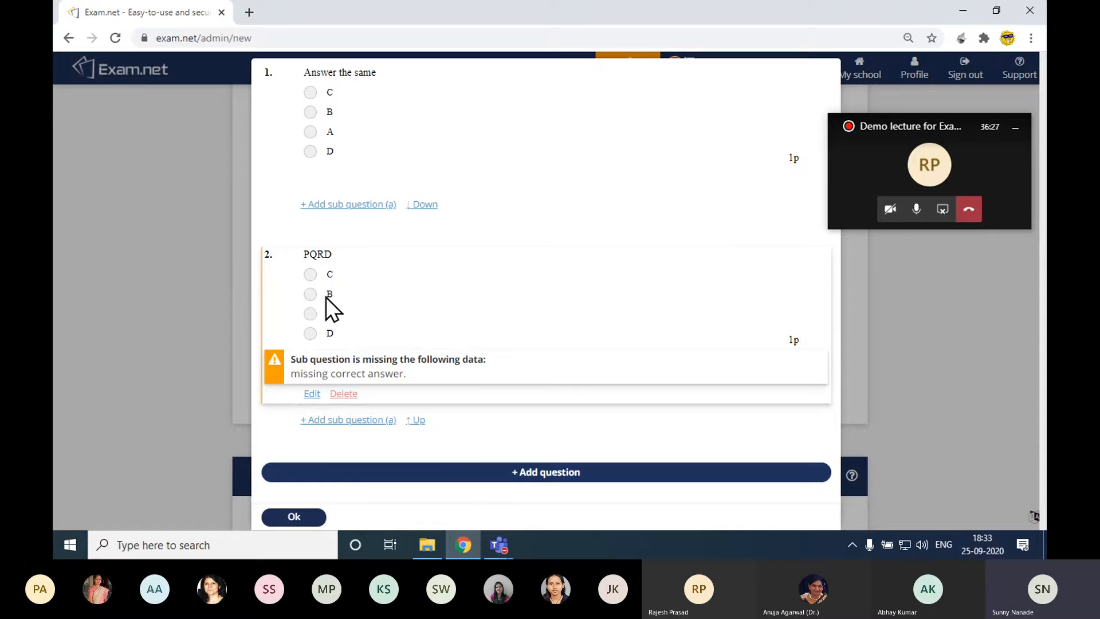
left_click(312, 394)
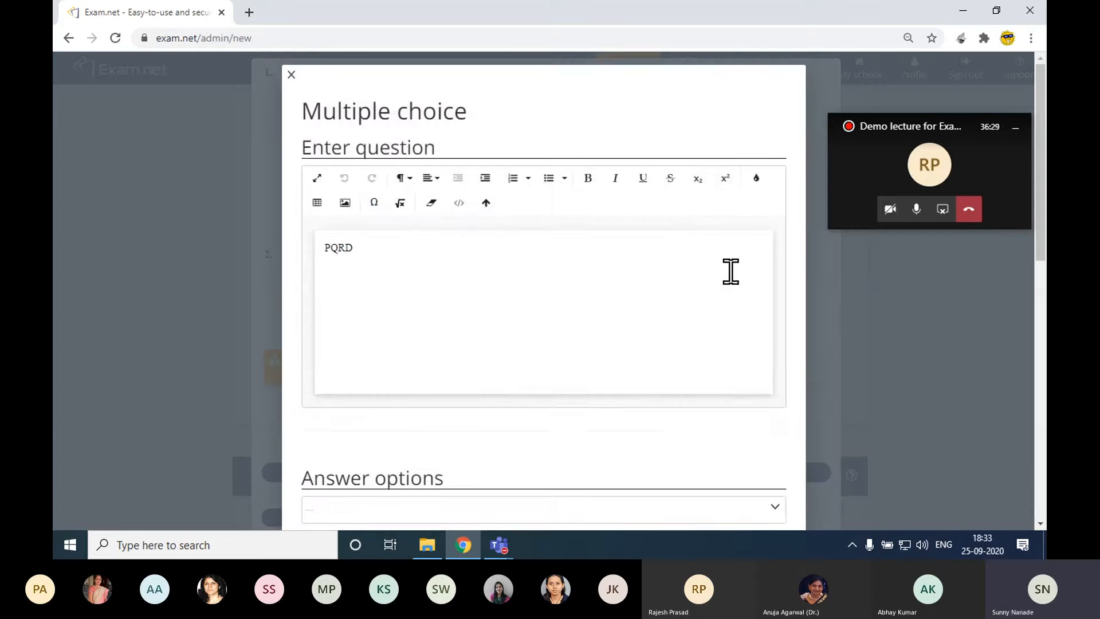
scroll(730, 271, "down", 6)
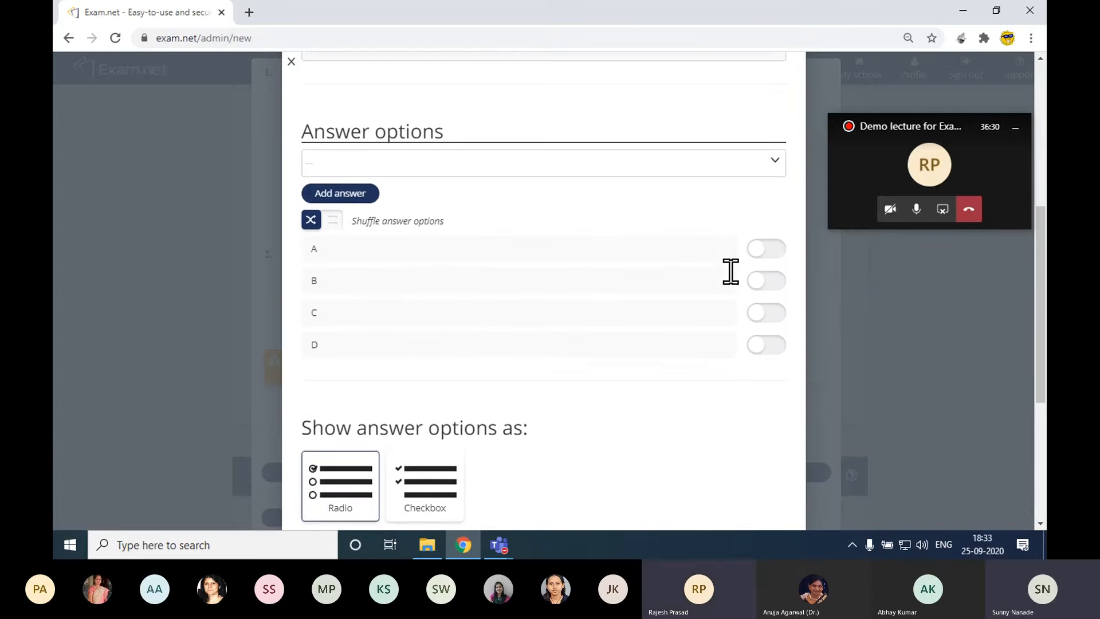
left_click(767, 251)
scroll(630, 367, "down", 5)
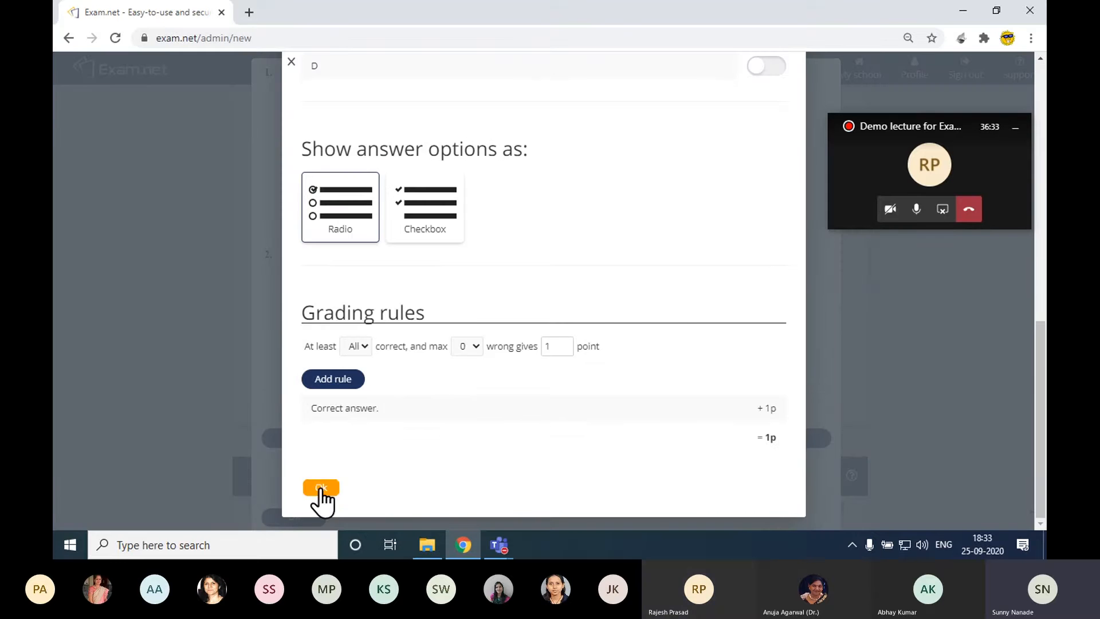
left_click(319, 496)
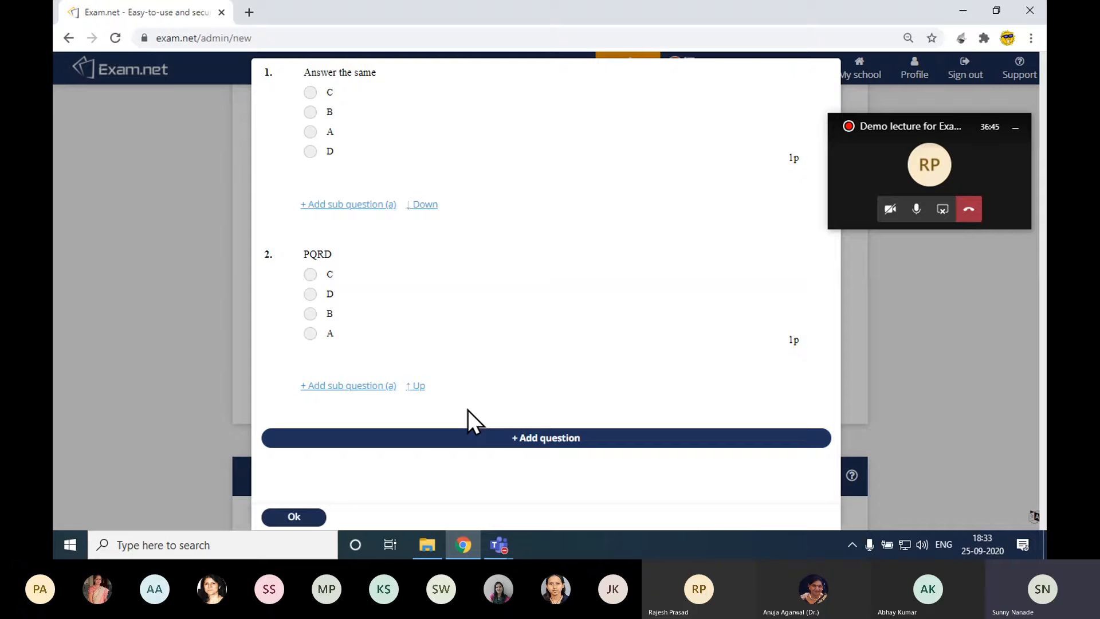
Add simple-answer sub question b) 'Name' to question 1, accepting ABCD as the answer.
mouse_move(273, 73)
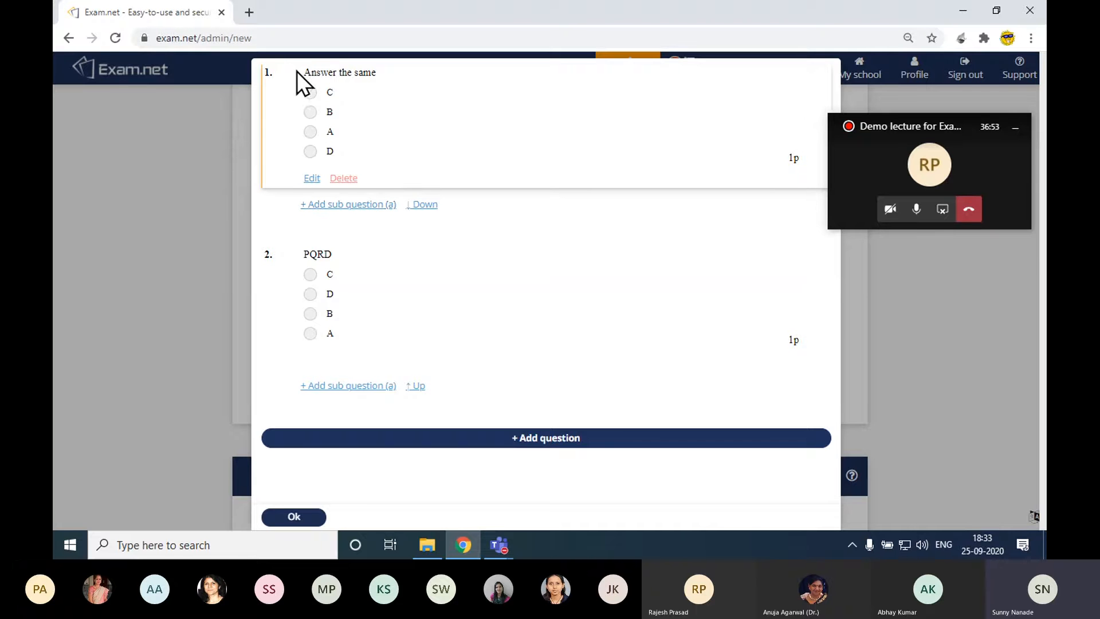
left_click(349, 204)
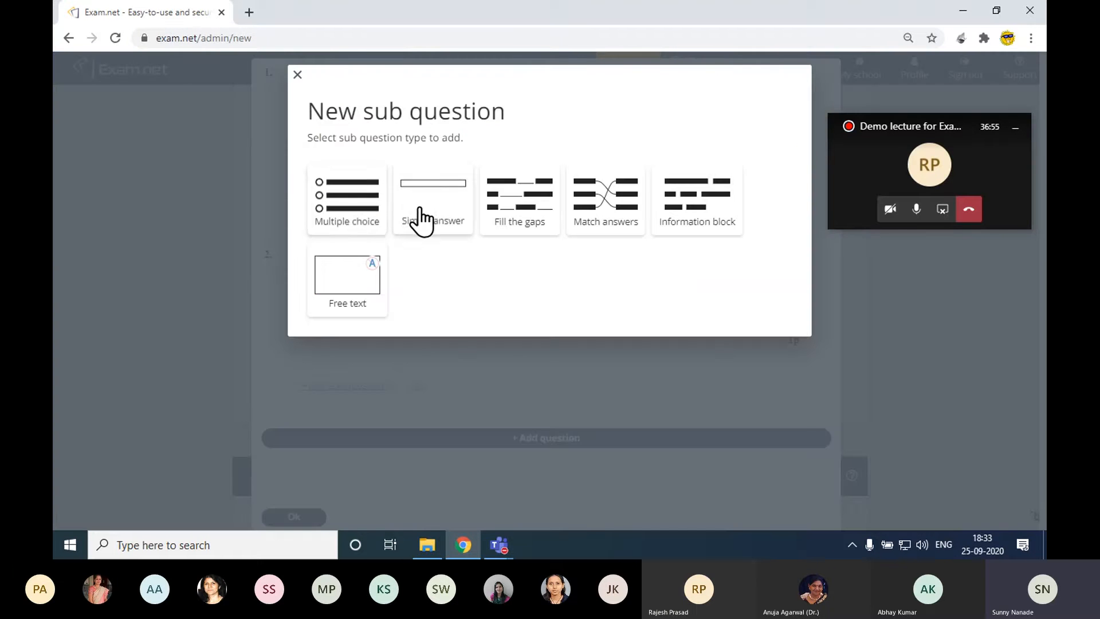
left_click(419, 214)
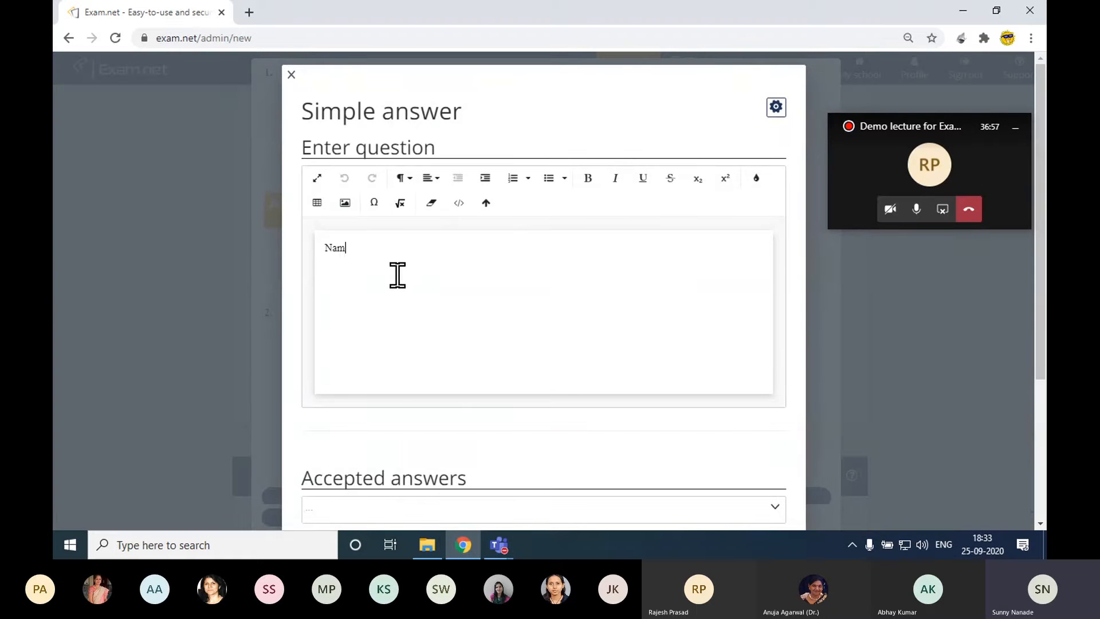
scroll(398, 275, "down", 4)
left_click(390, 310)
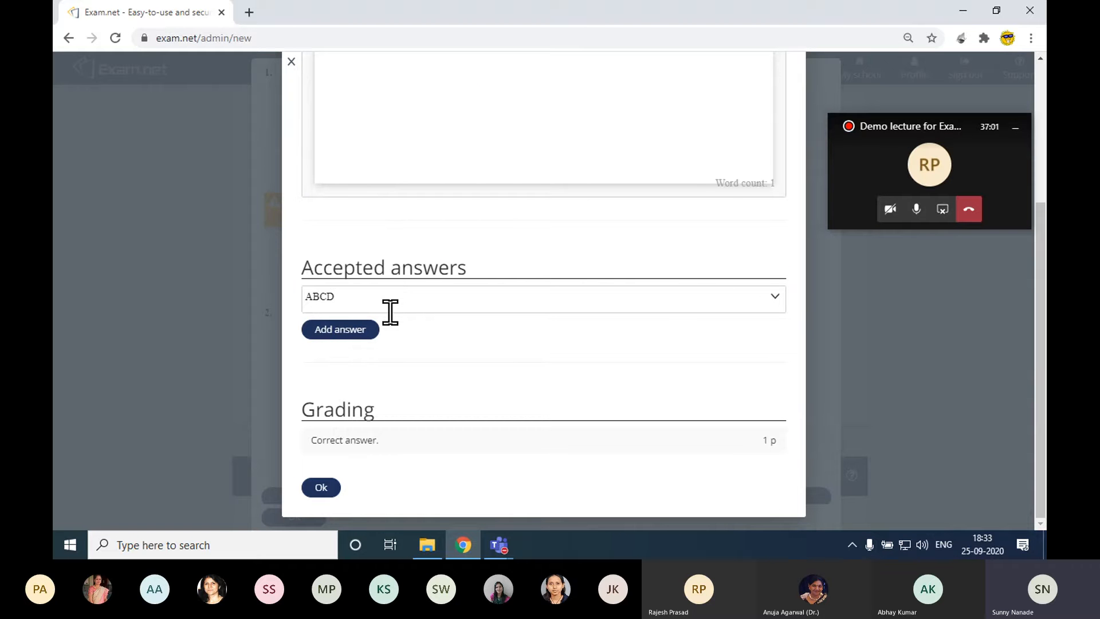
left_click(356, 335)
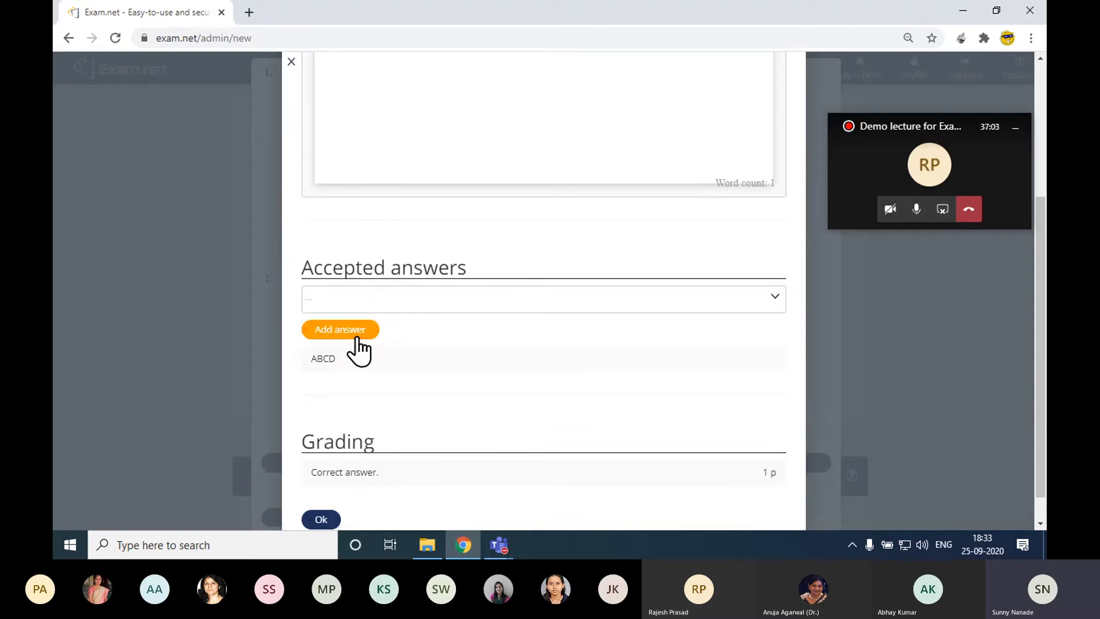
left_click(321, 519)
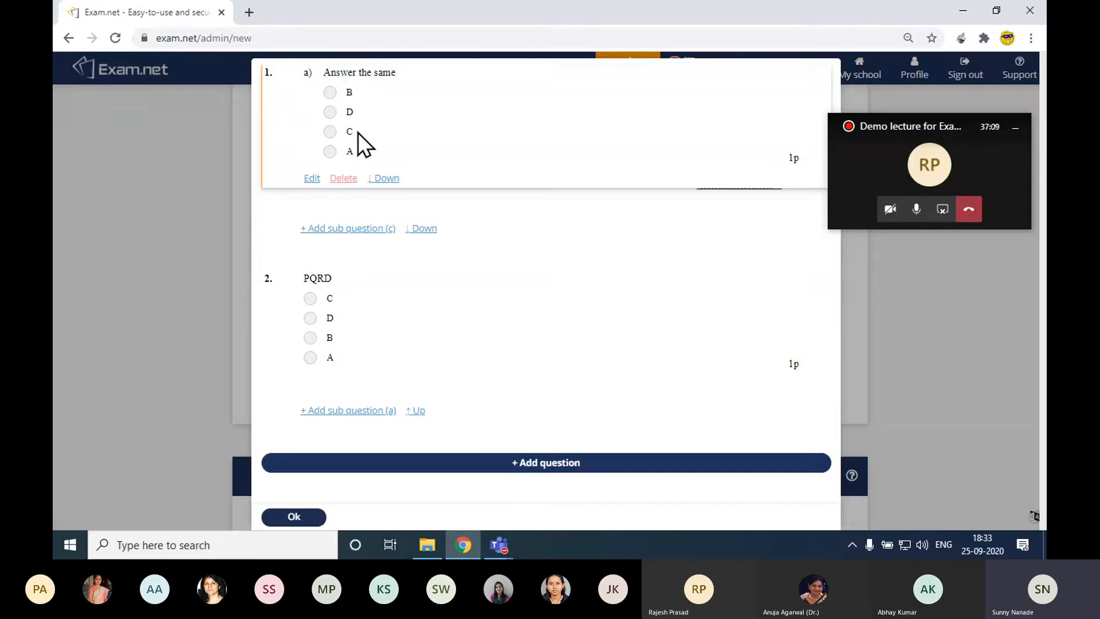
mouse_move(312, 208)
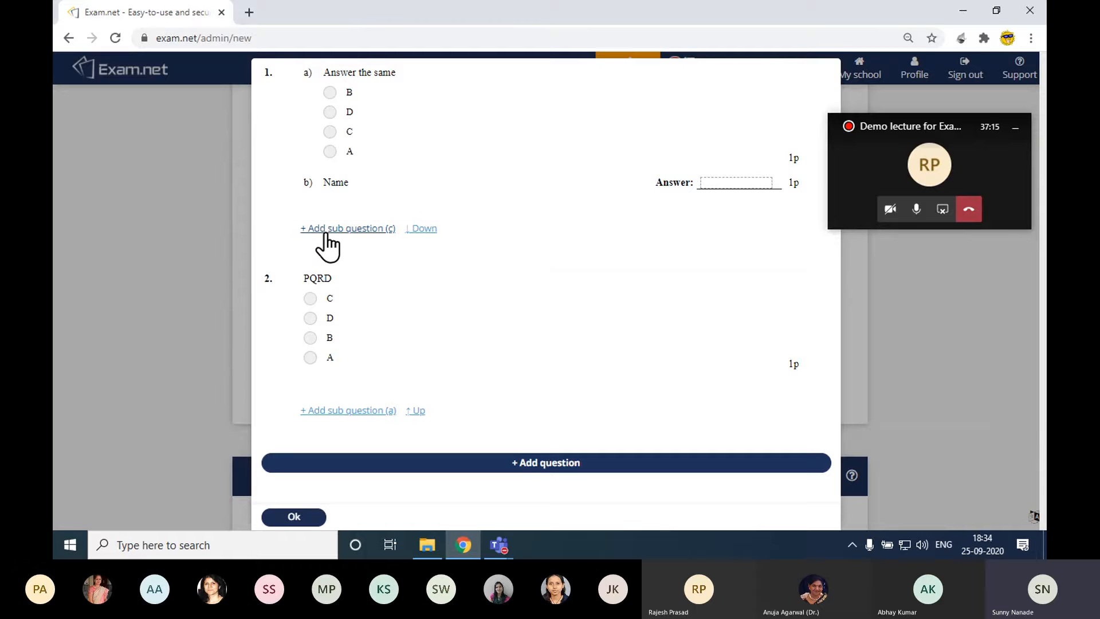
mouse_move(475, 347)
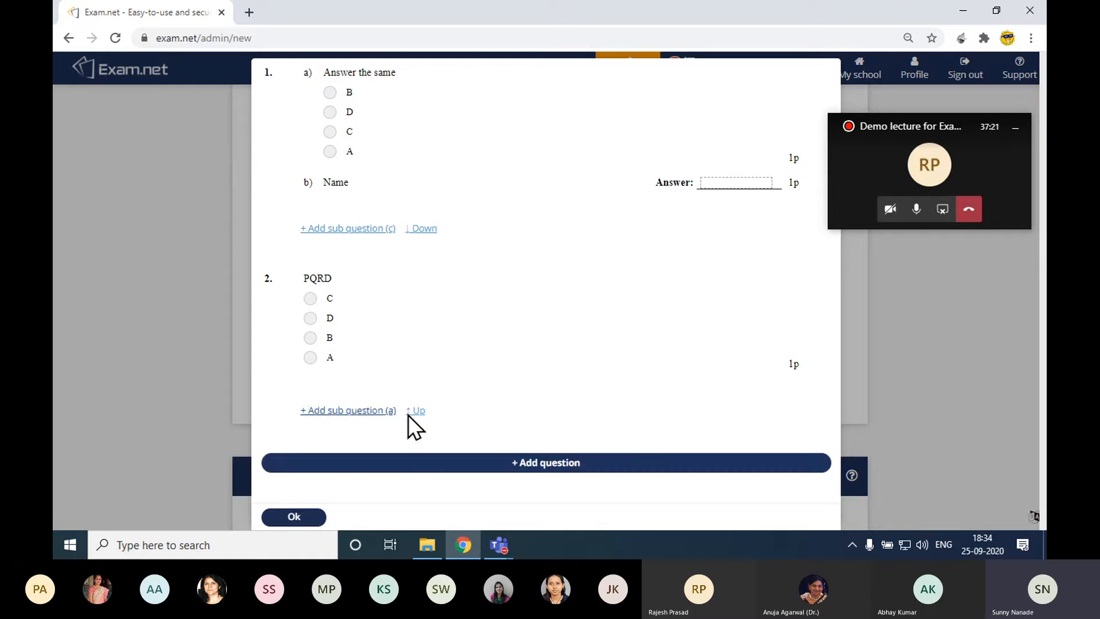
mouse_move(382, 385)
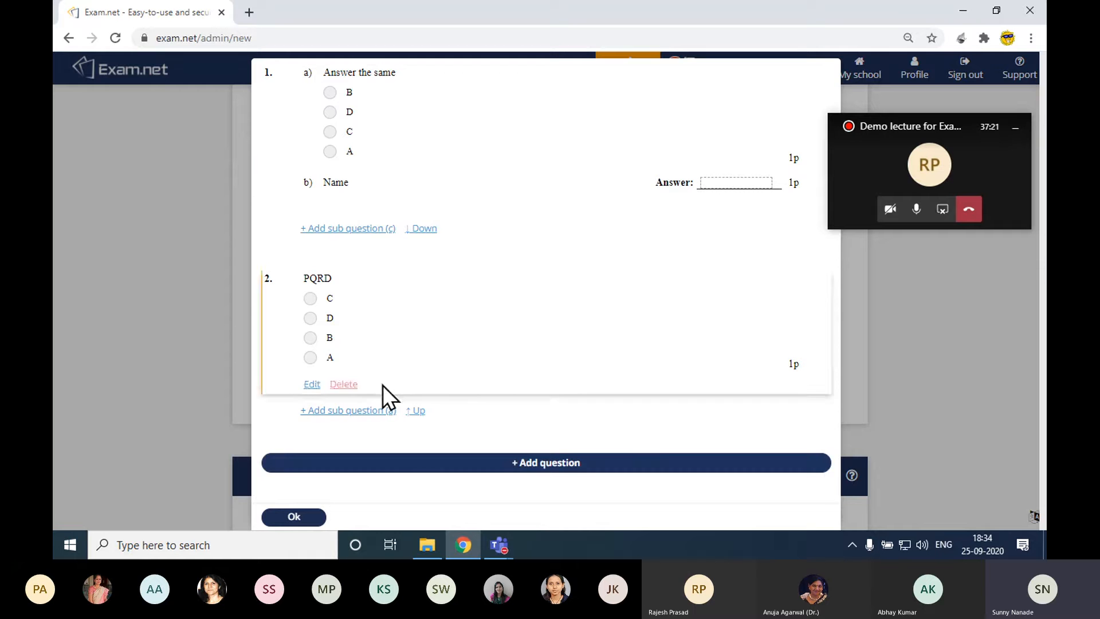
Start a Simple answer question, then close its editor without content.
left_click(537, 470)
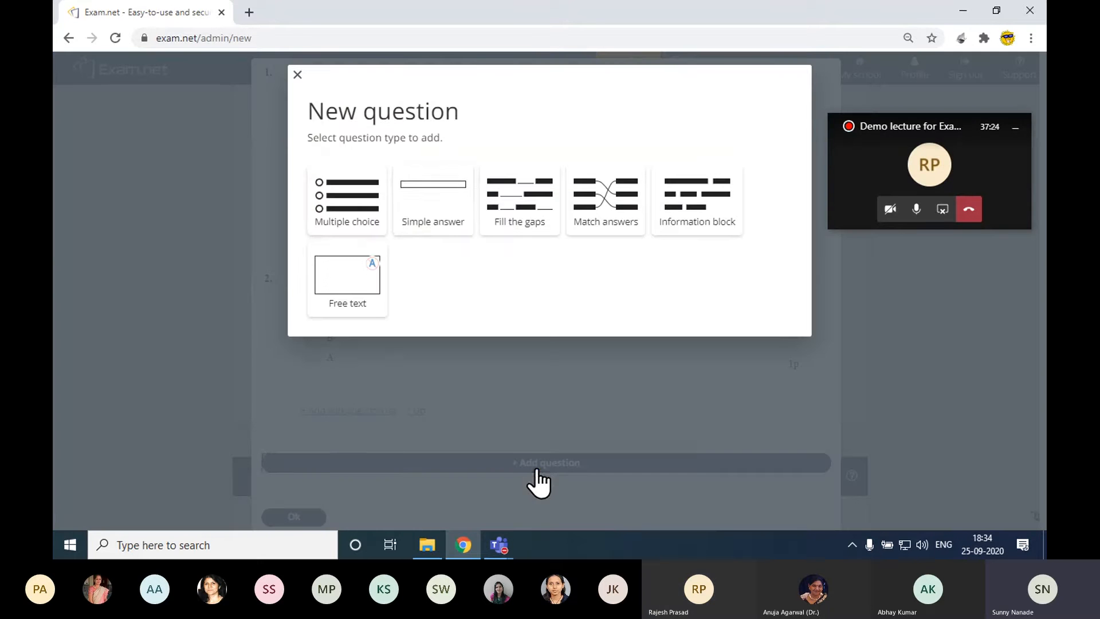
left_click(440, 224)
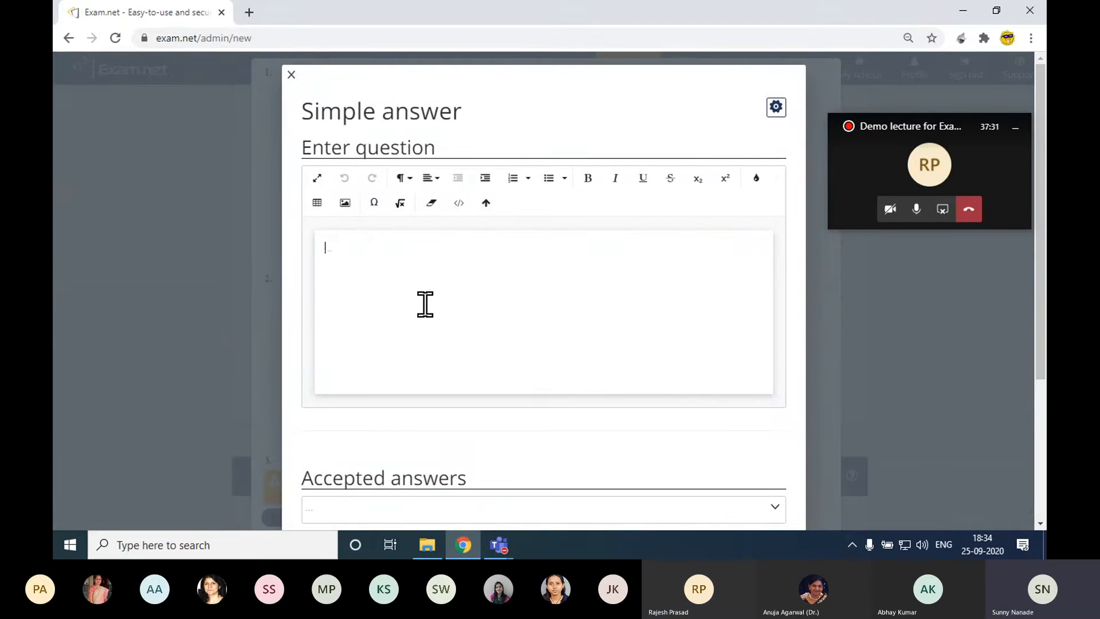
scroll(422, 304, "down", 4)
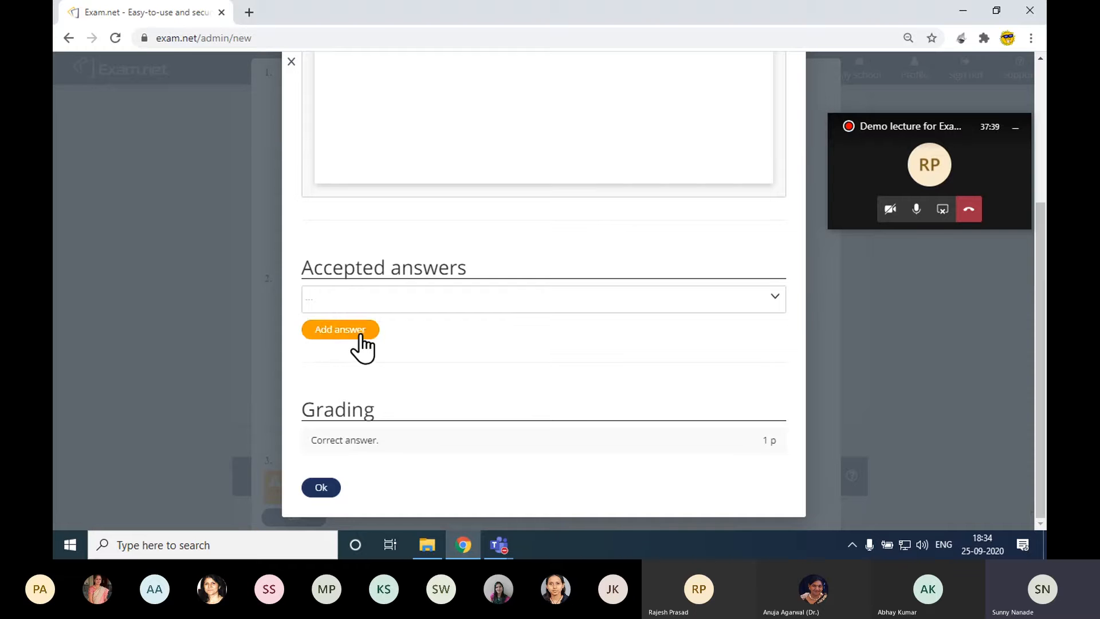
scroll(352, 409, "up", 4)
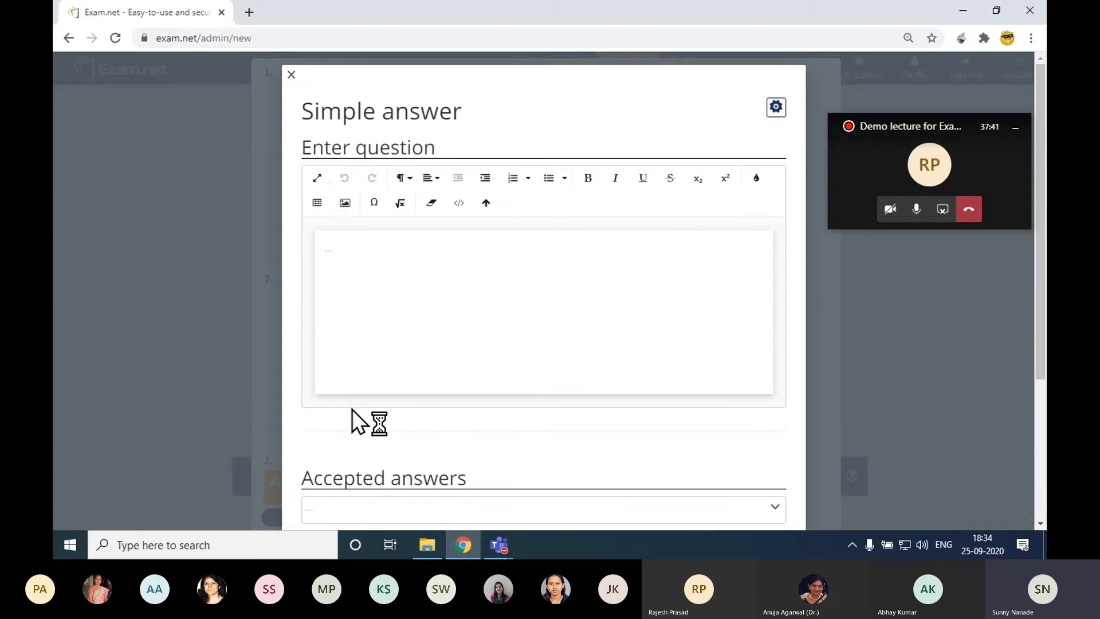
left_click(292, 75)
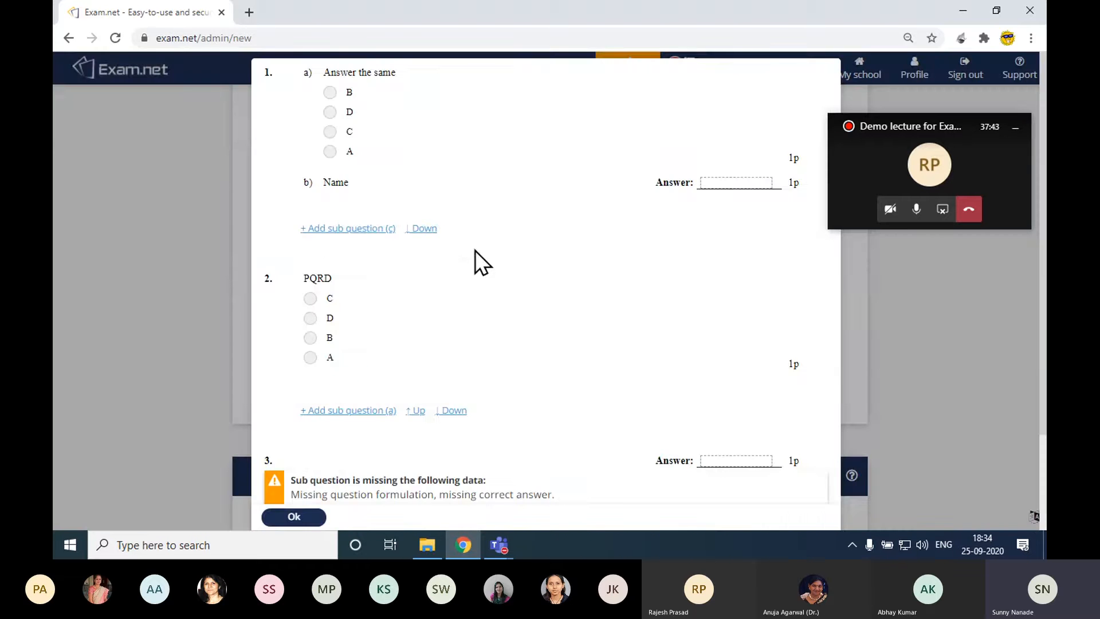
Delete the unfinished question 3 and confirm the deletion.
scroll(527, 394, "down", 2)
mouse_move(463, 404)
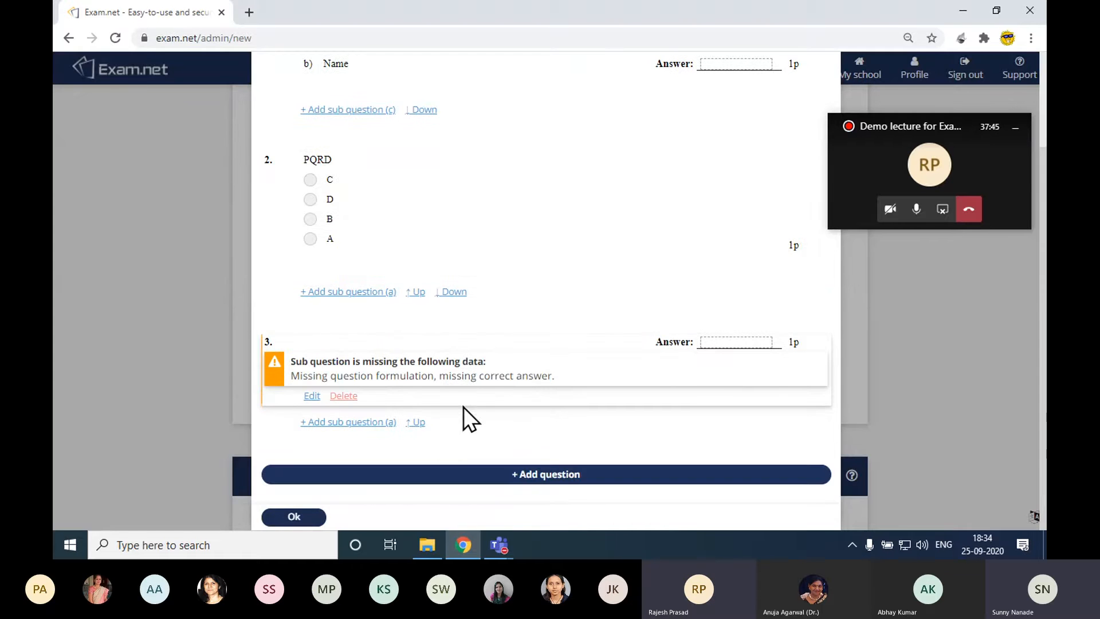
left_click(343, 396)
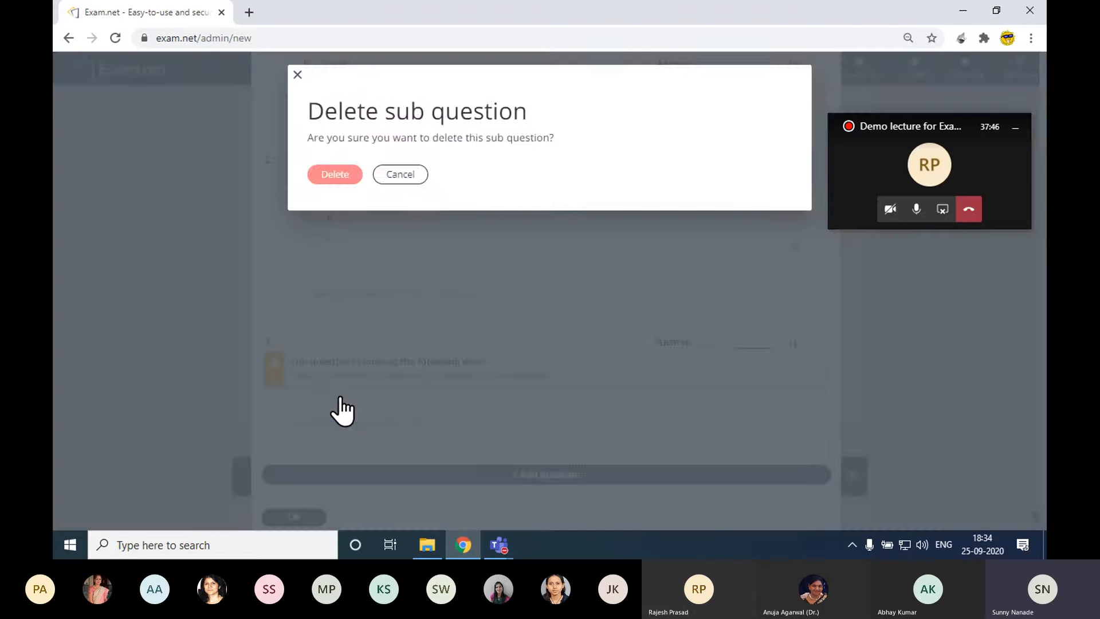
left_click(330, 175)
Create a Fill the gaps question reading 'Microsoft Teams is a collaboration software suite'.
left_click(342, 465)
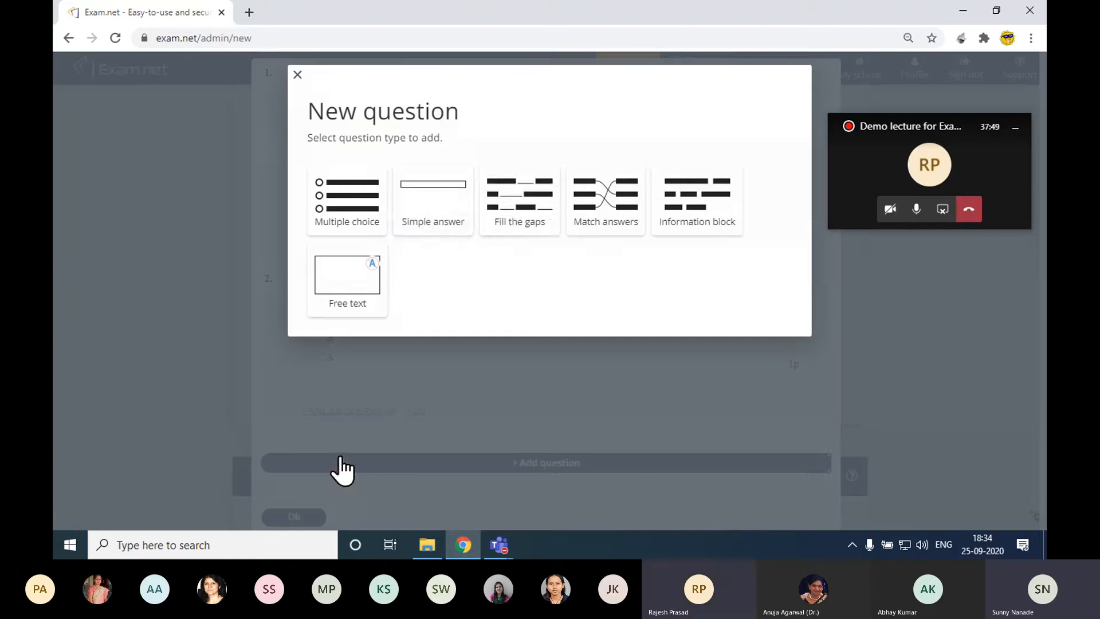
left_click(523, 214)
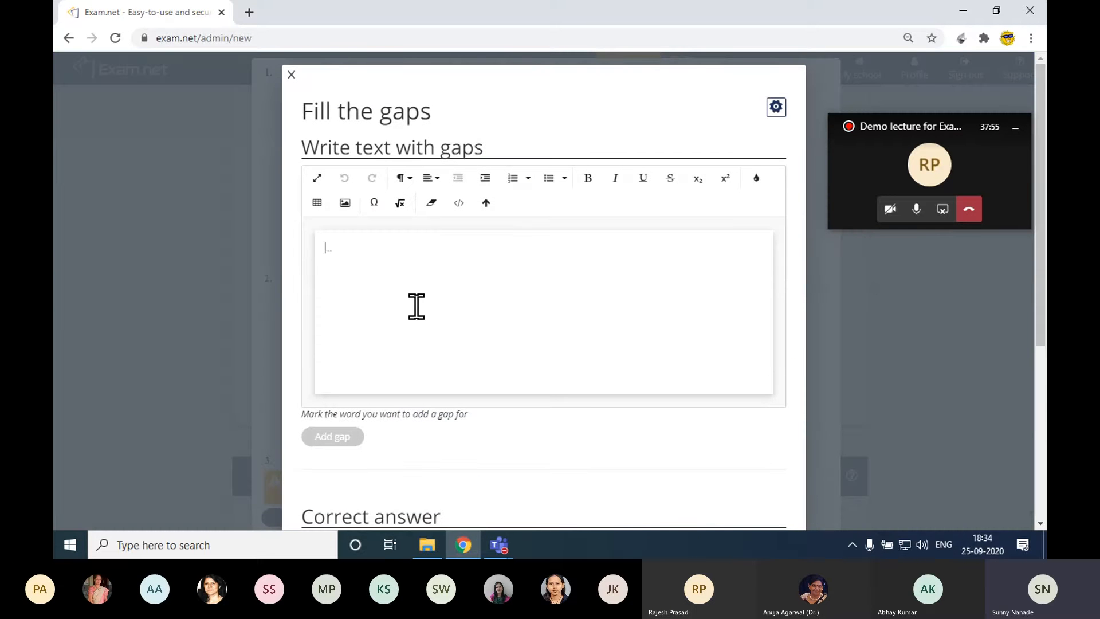
type("icroso")
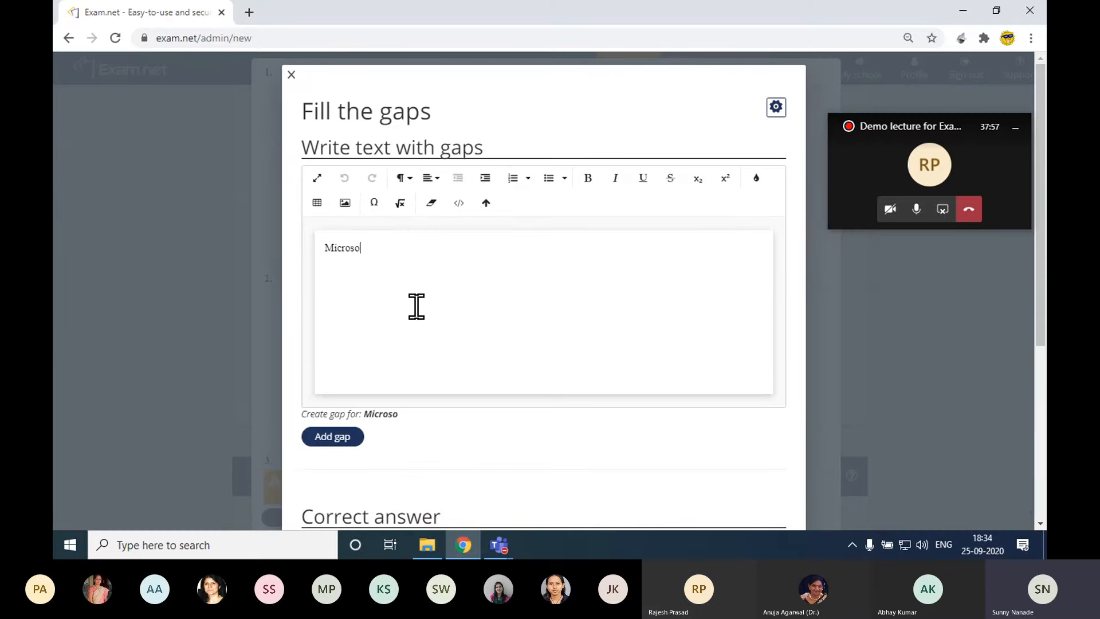
type("ft Teams is a collaboration")
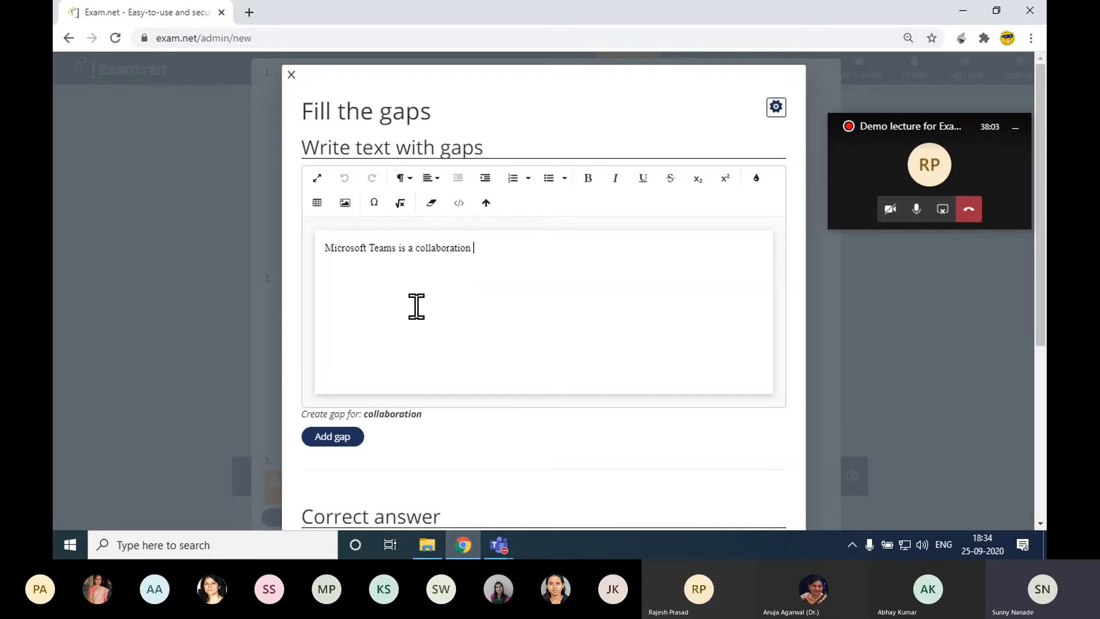
type(" software suit")
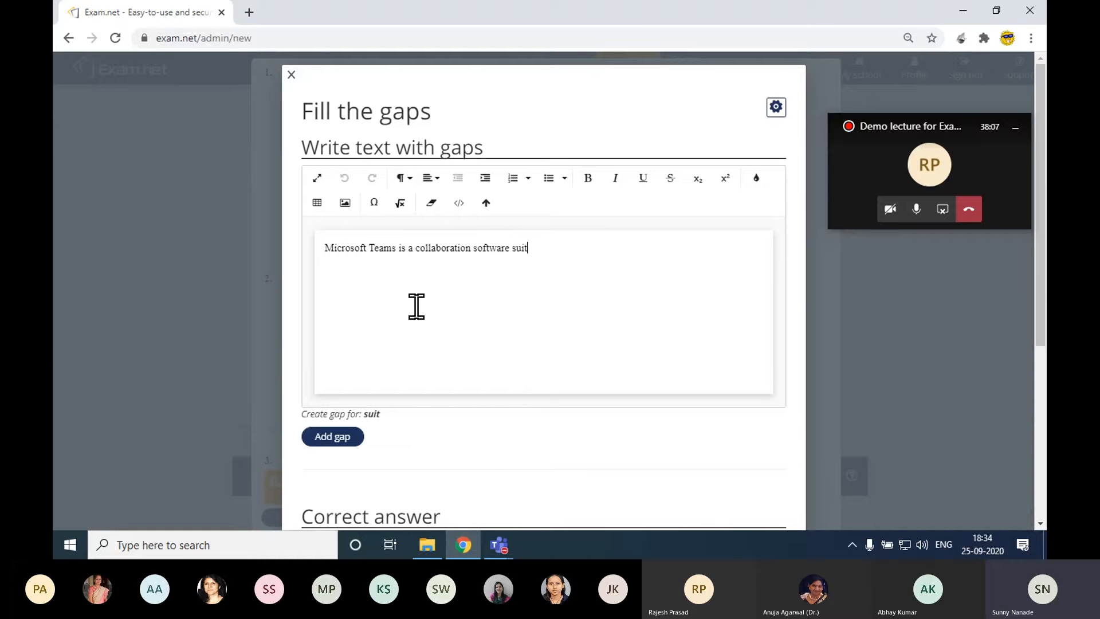
type("e")
scroll(526, 367, "down", 4)
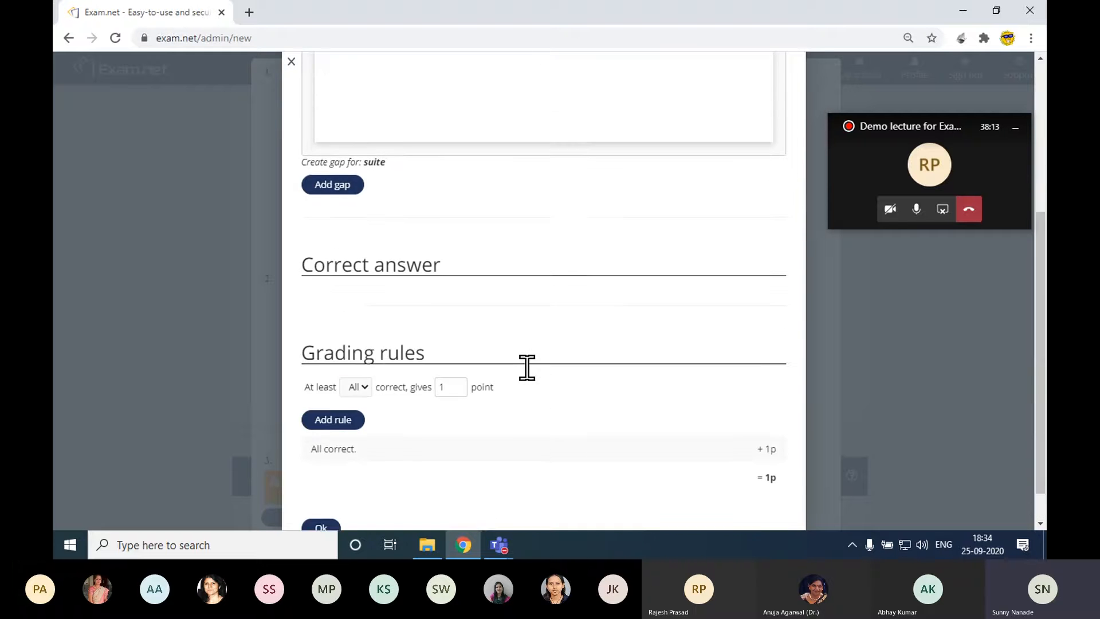
scroll(526, 367, "up", 5)
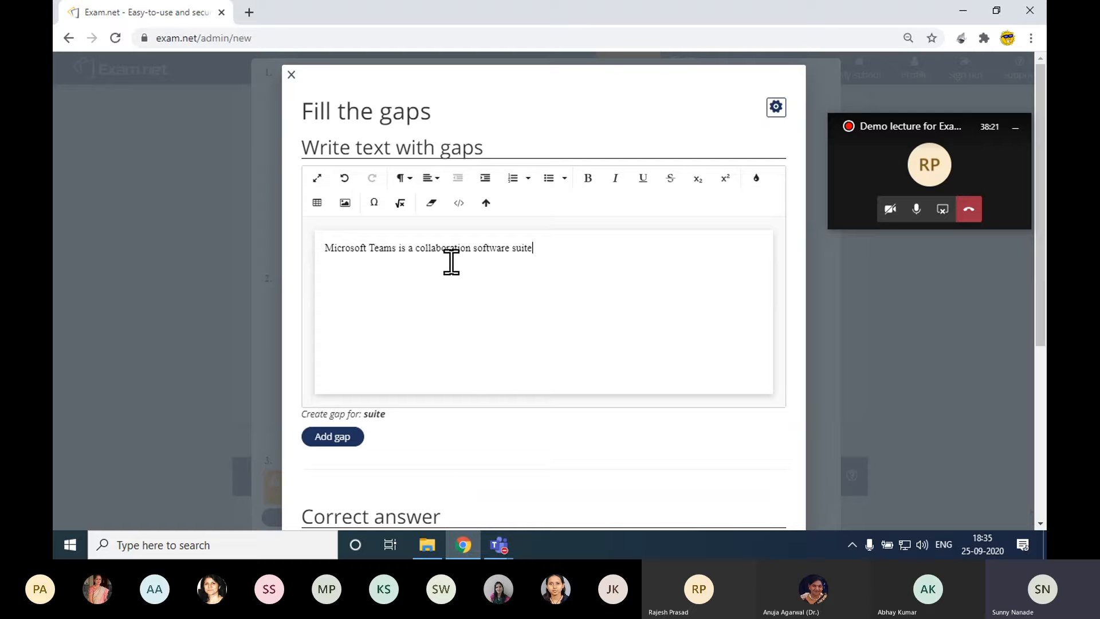
Make 'collaboration' the gap, add a grading rule, and save the question.
left_click(438, 248)
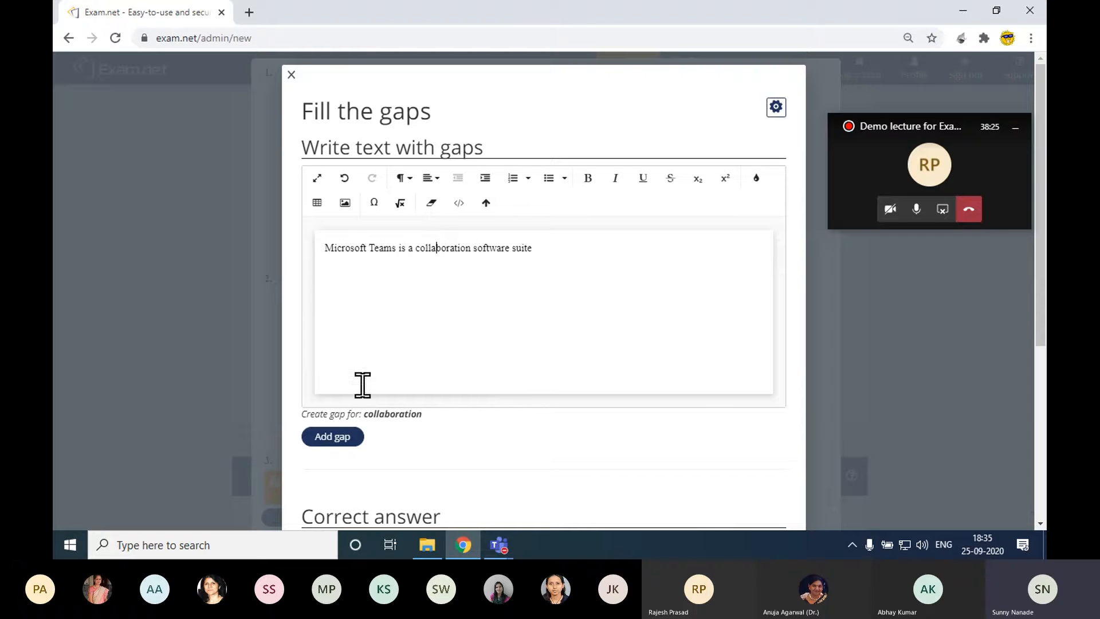
left_click(338, 440)
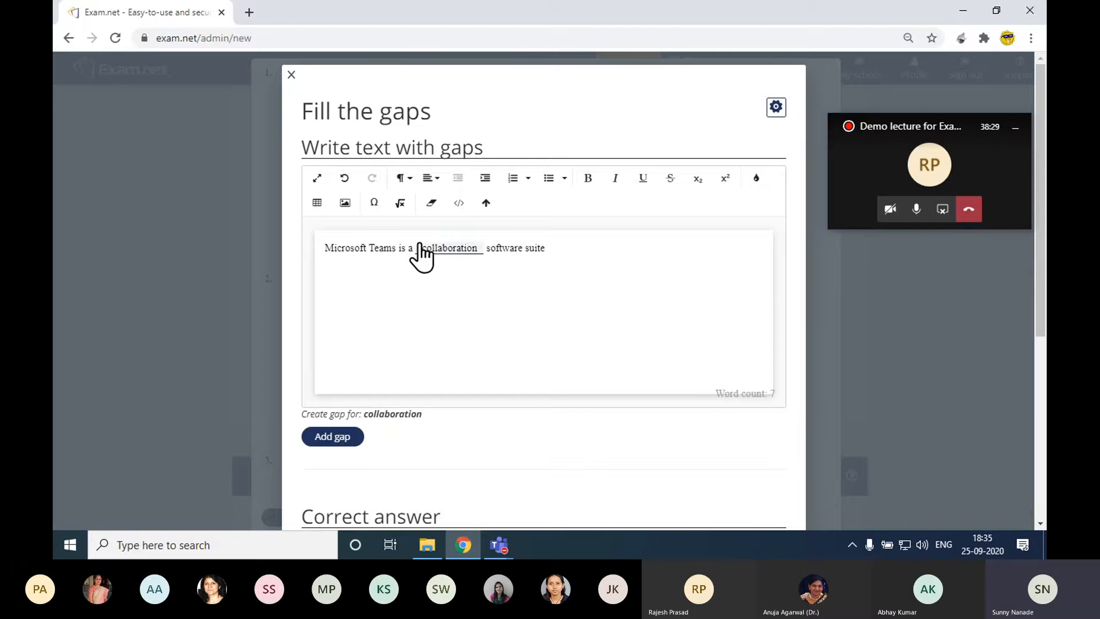
scroll(441, 336, "down", 3)
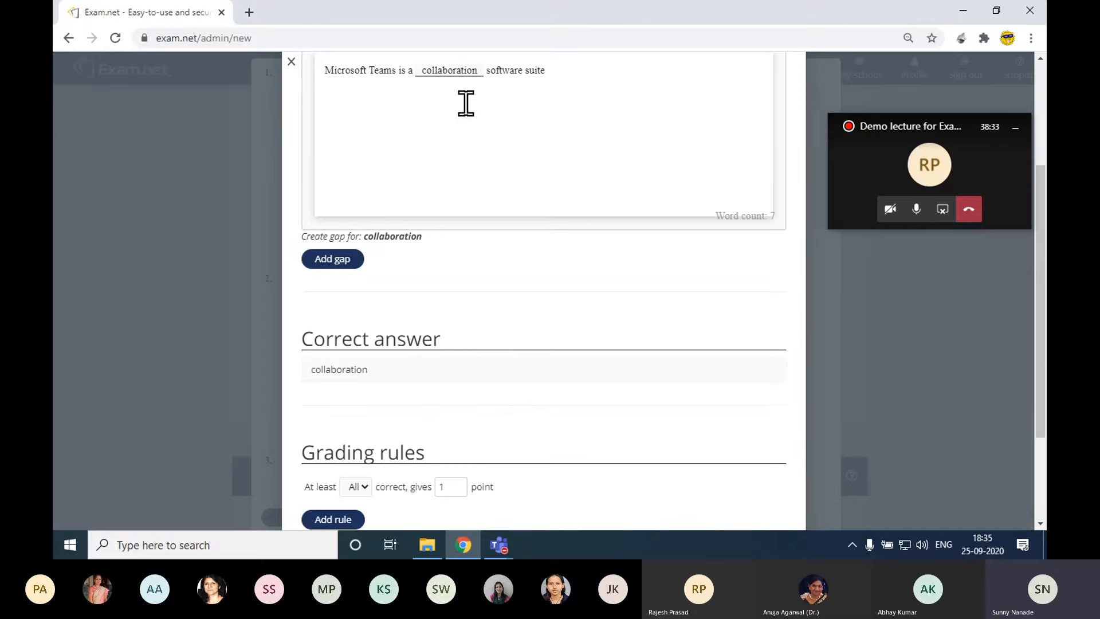
left_click(341, 519)
scroll(345, 501, "down", 3)
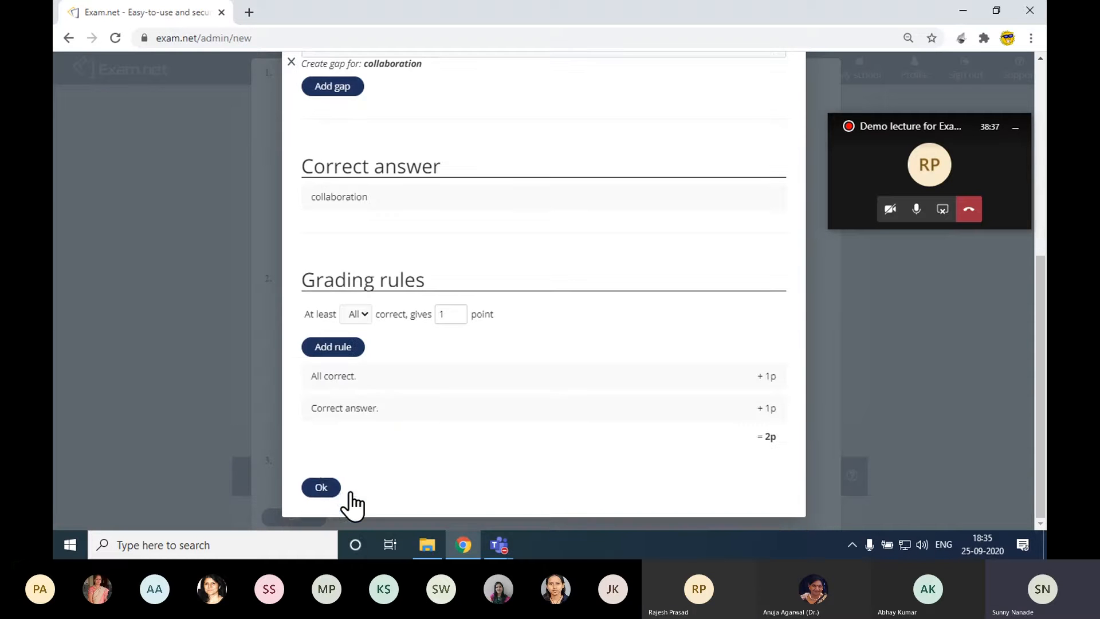
left_click(316, 487)
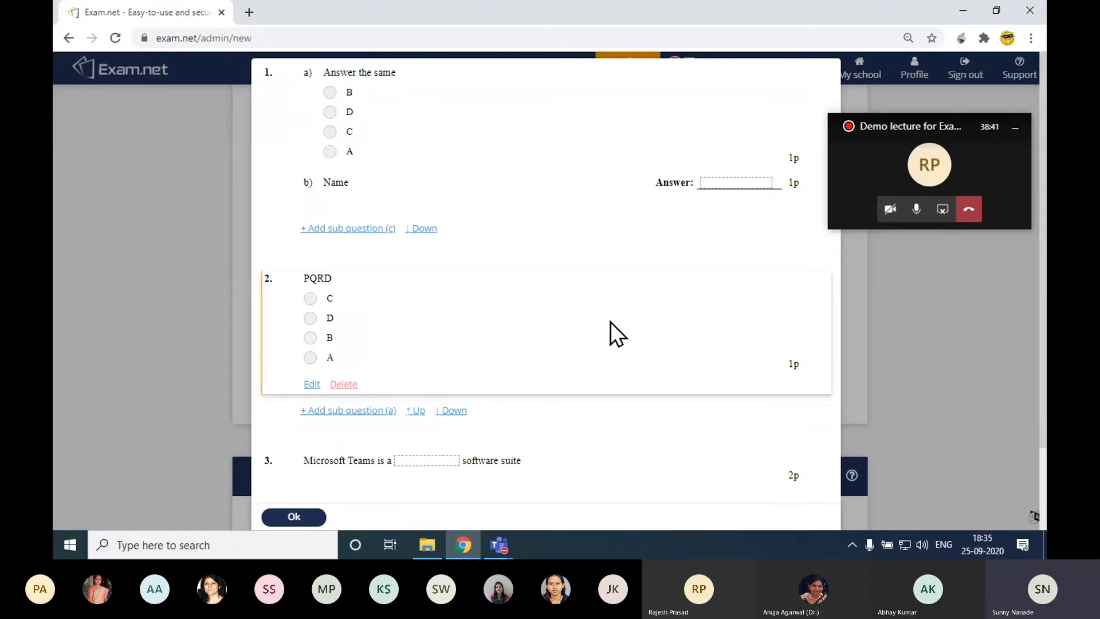
Delete question 3's All correct grading rule so it is worth 1p.
mouse_move(499, 468)
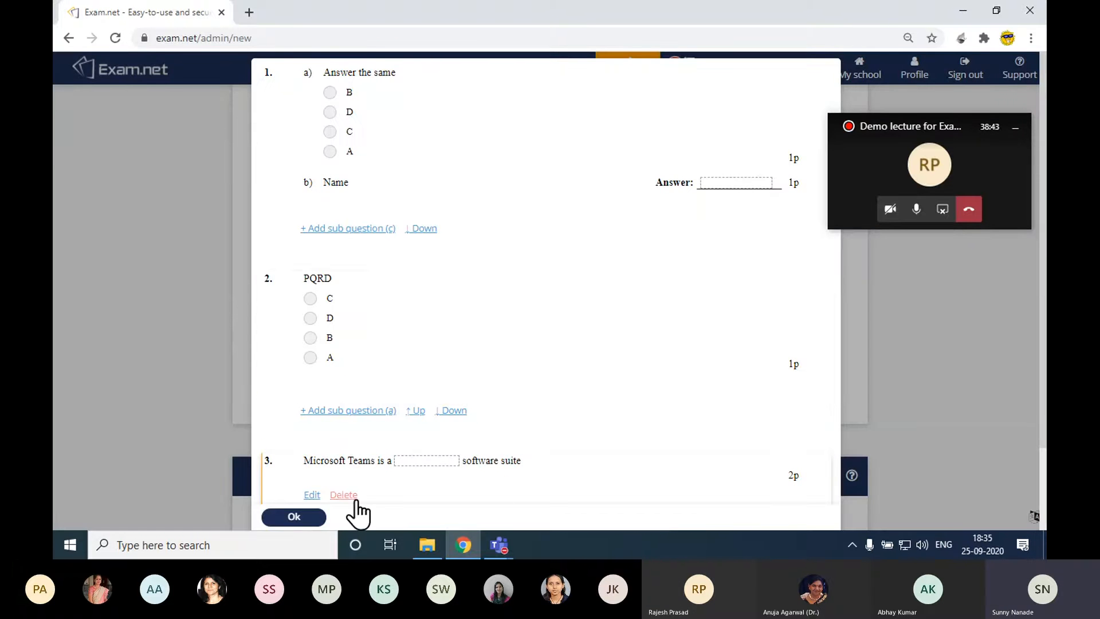
left_click(321, 500)
scroll(538, 462, "down", 5)
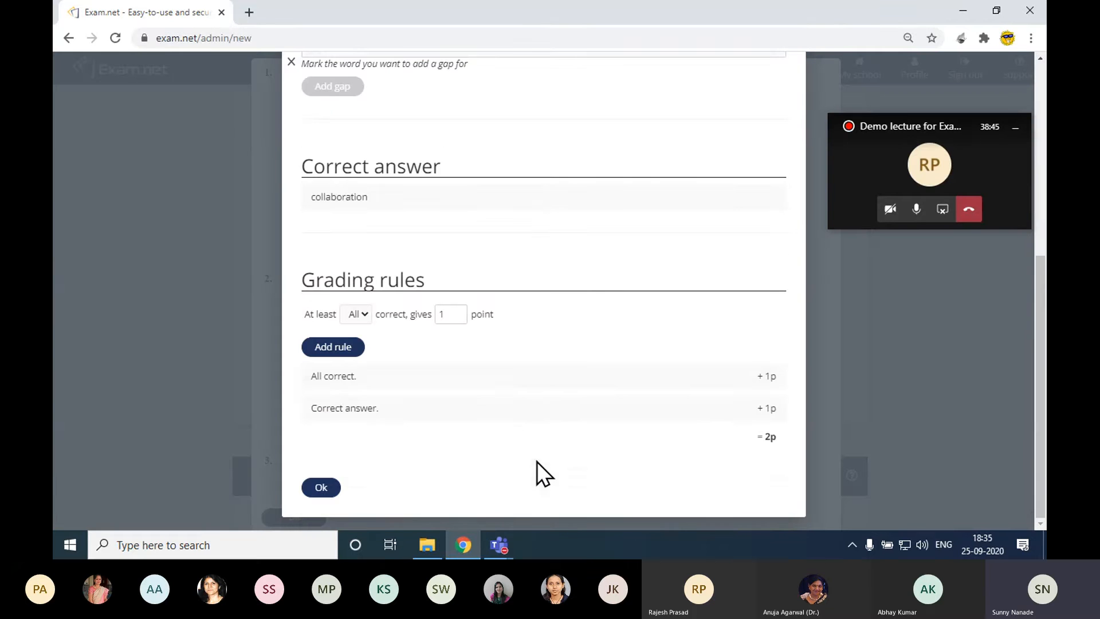
left_click(765, 410)
left_click(360, 383)
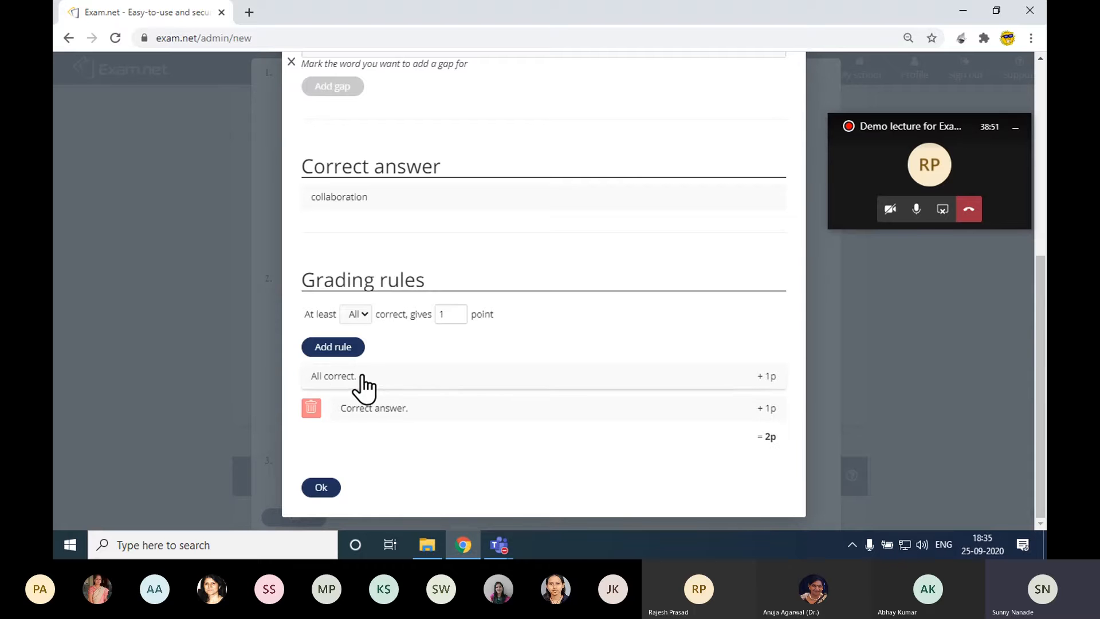
left_click(311, 375)
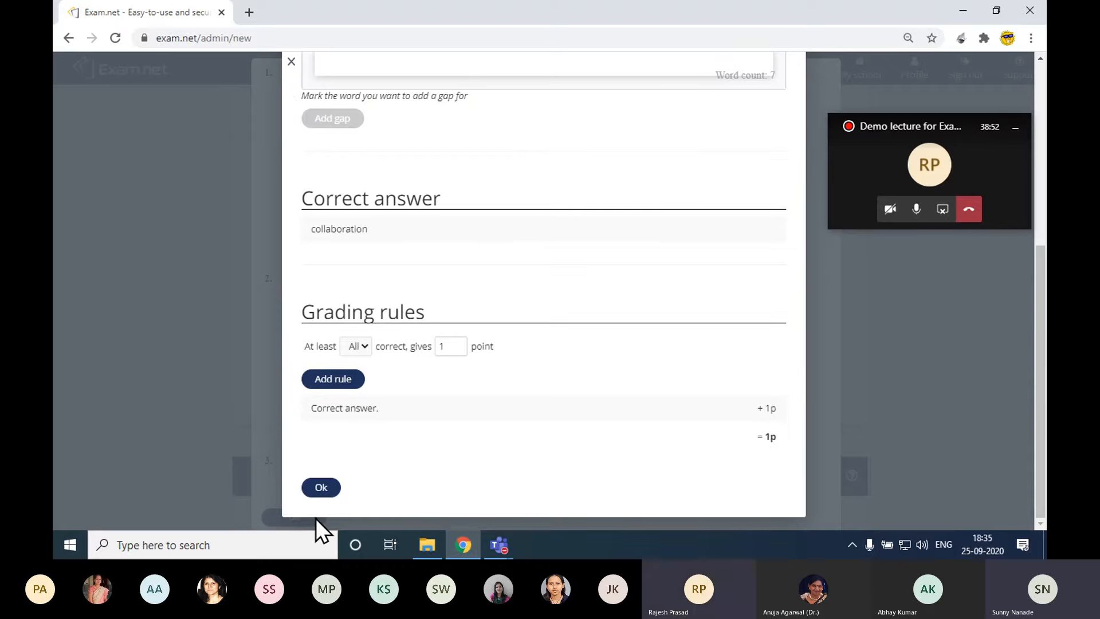
left_click(319, 488)
scroll(332, 508, "down", 2)
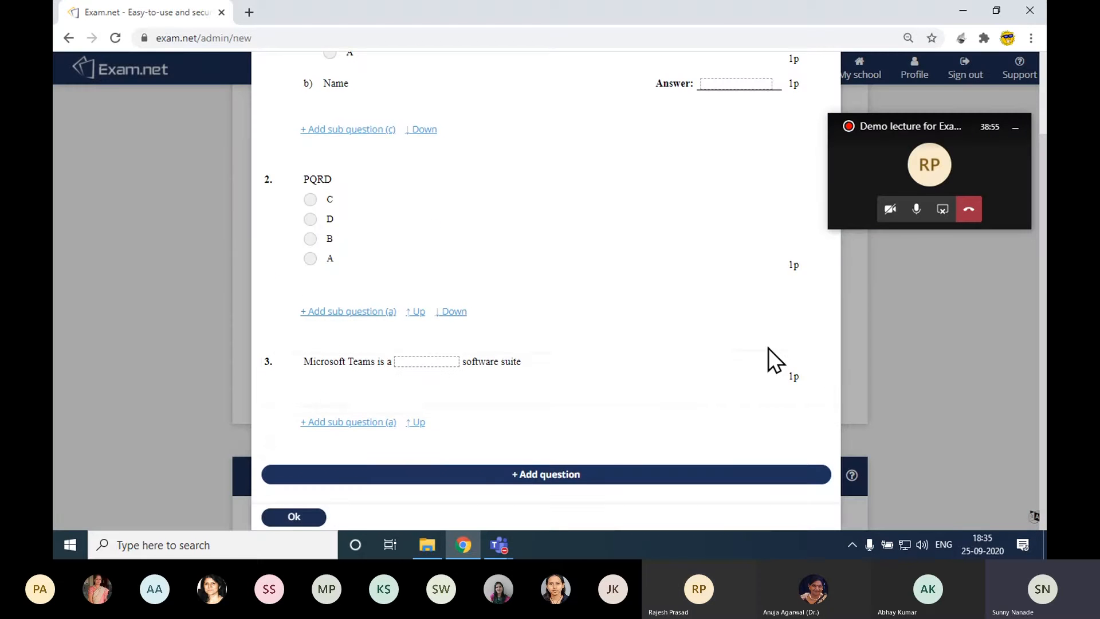
left_click(545, 477)
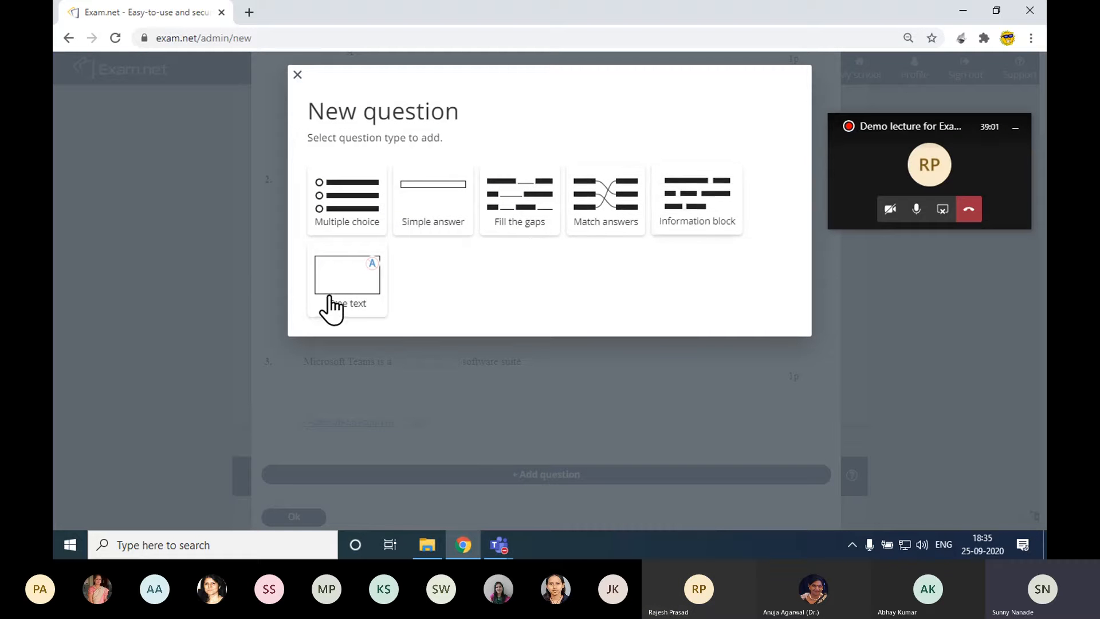
Dismiss the new-question picker without adding a question and go back to the exam settings.
left_click(381, 412)
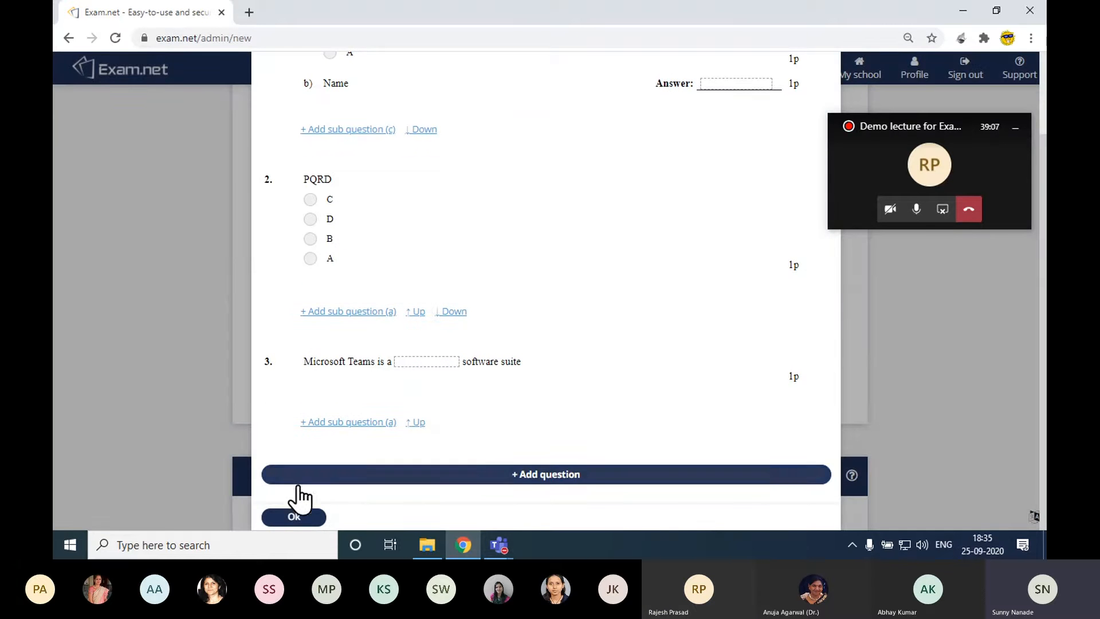
left_click(294, 517)
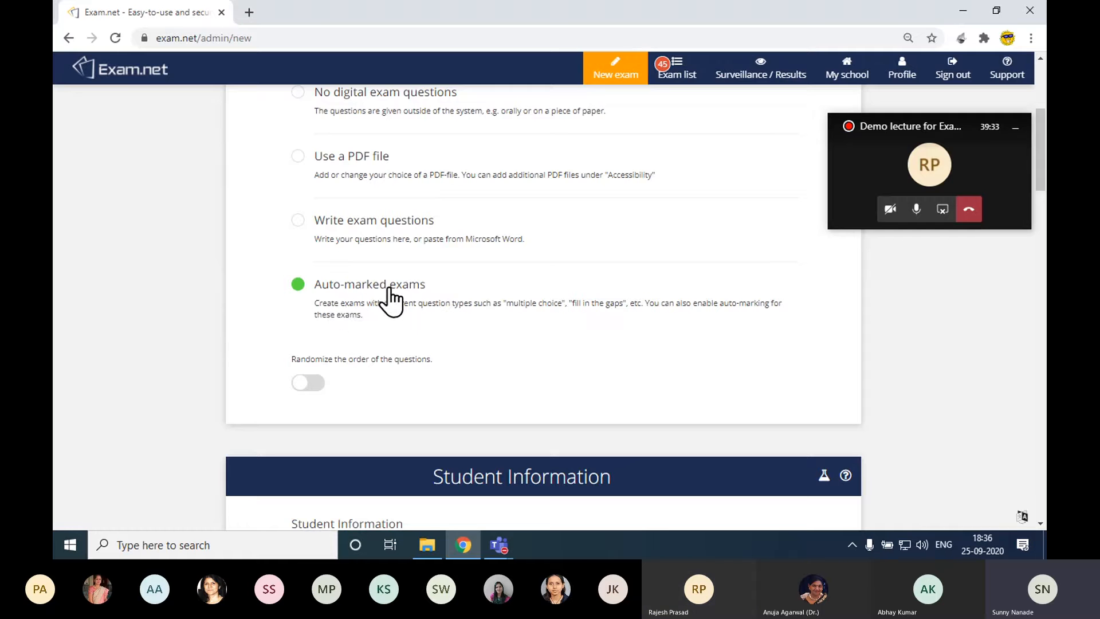
scroll(384, 299, "down", 2)
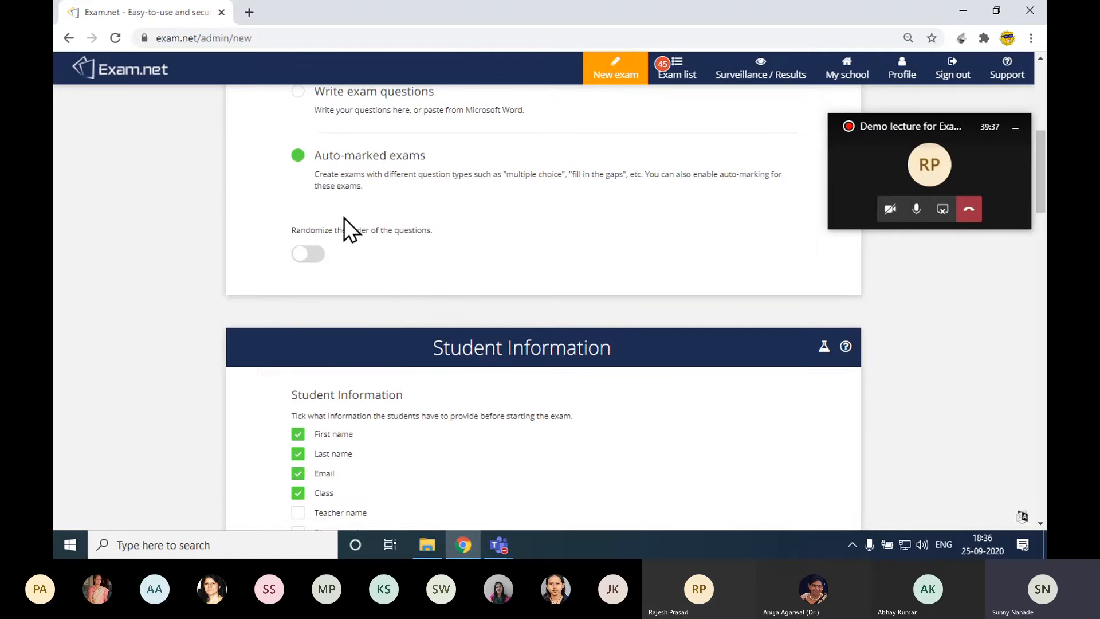
Switch on 'Randomize the order of the questions' for the auto-marked exam.
left_click(302, 255)
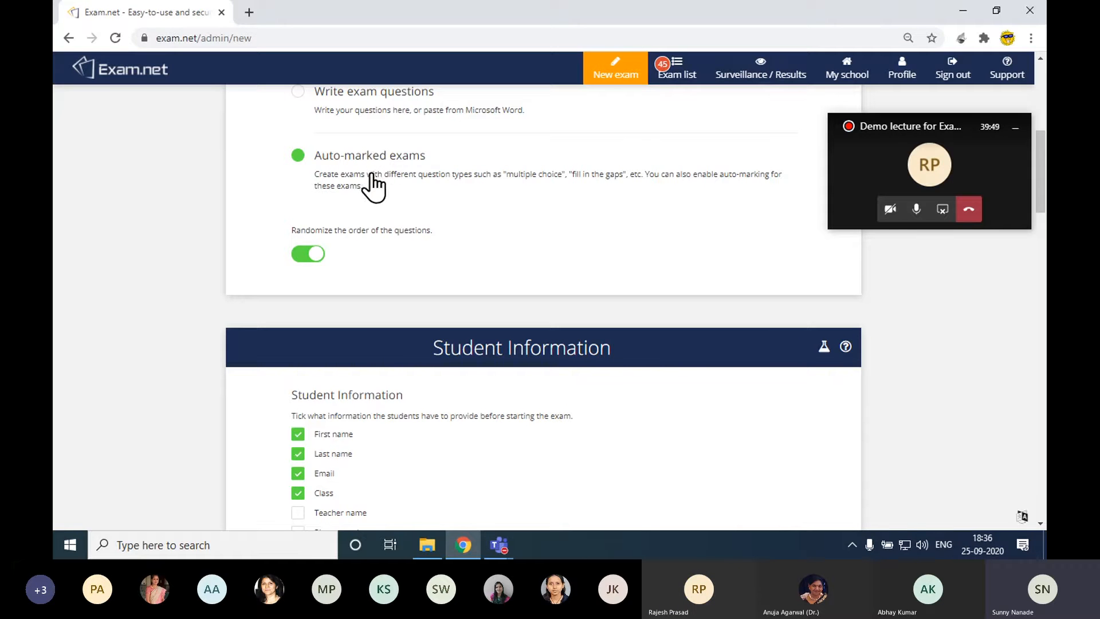
scroll(378, 180, "down", 4)
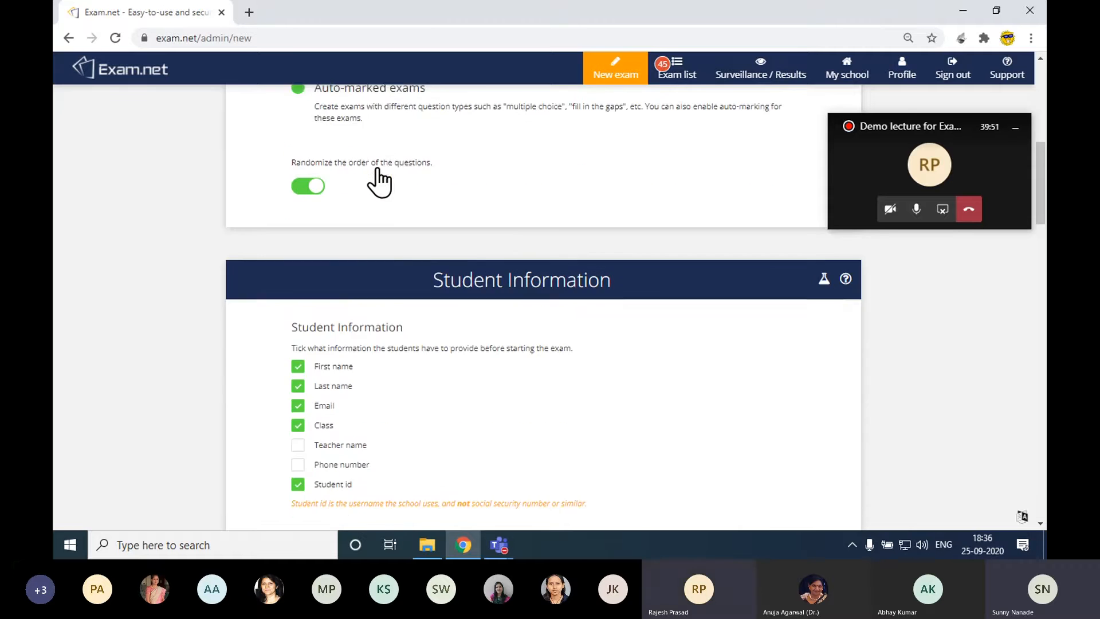
scroll(378, 181, "up", 7)
scroll(378, 170, "down", 1)
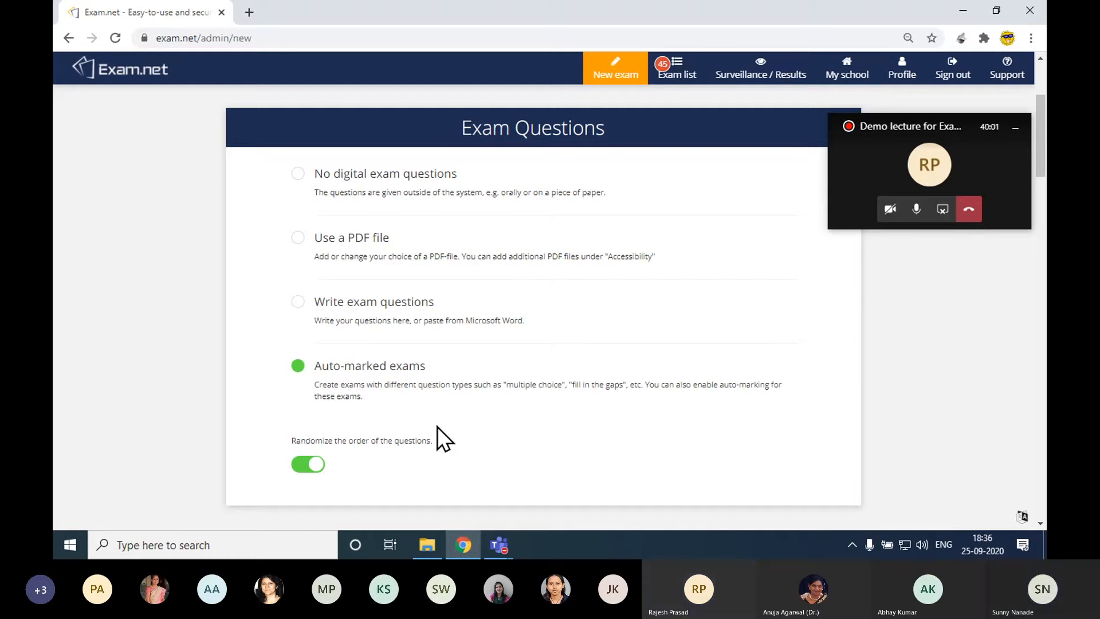
scroll(437, 427, "down", 6)
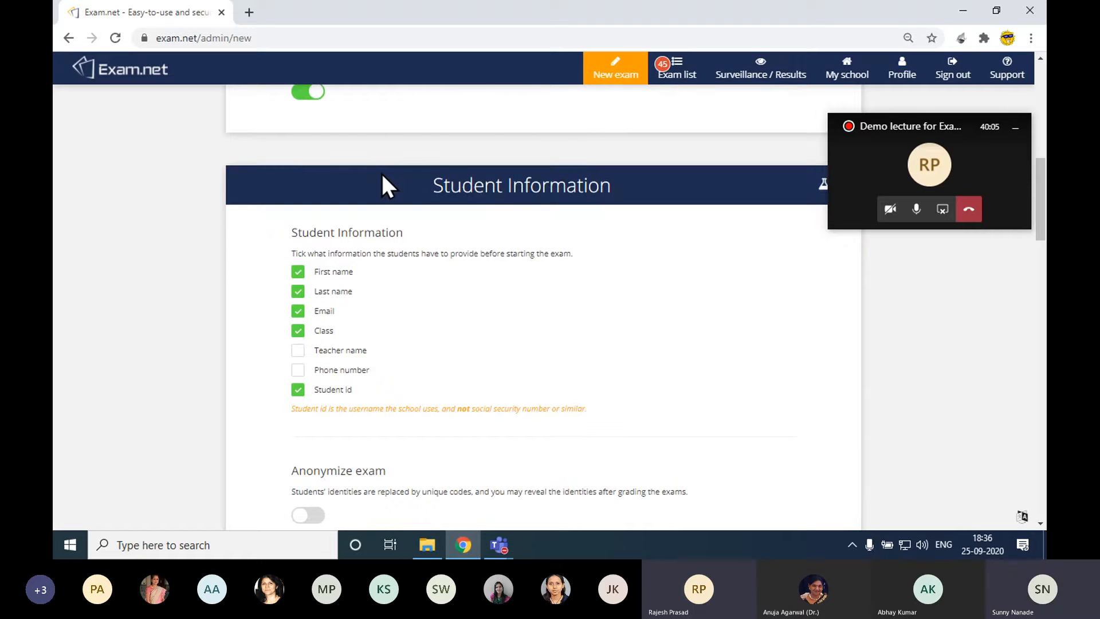
scroll(543, 194, "down", 2)
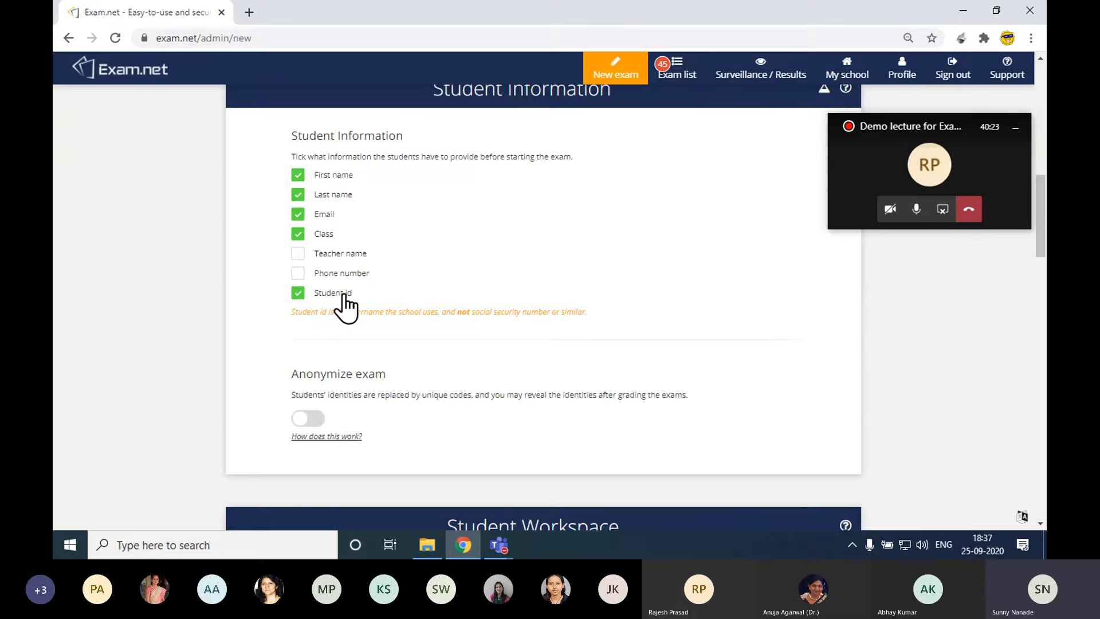
scroll(351, 323, "down", 3)
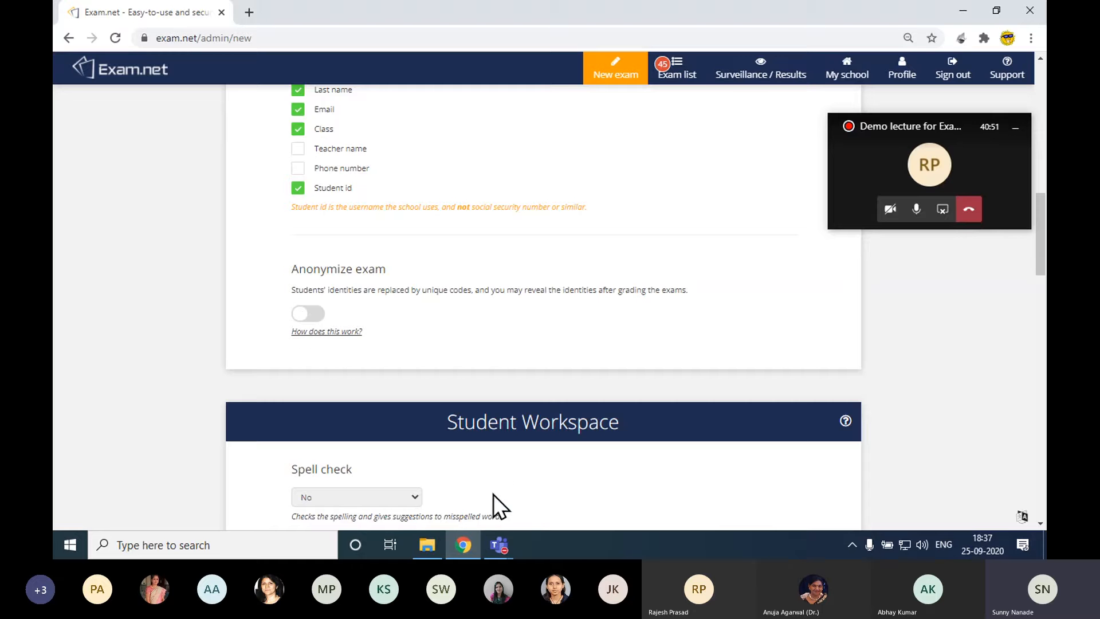
left_click(427, 544)
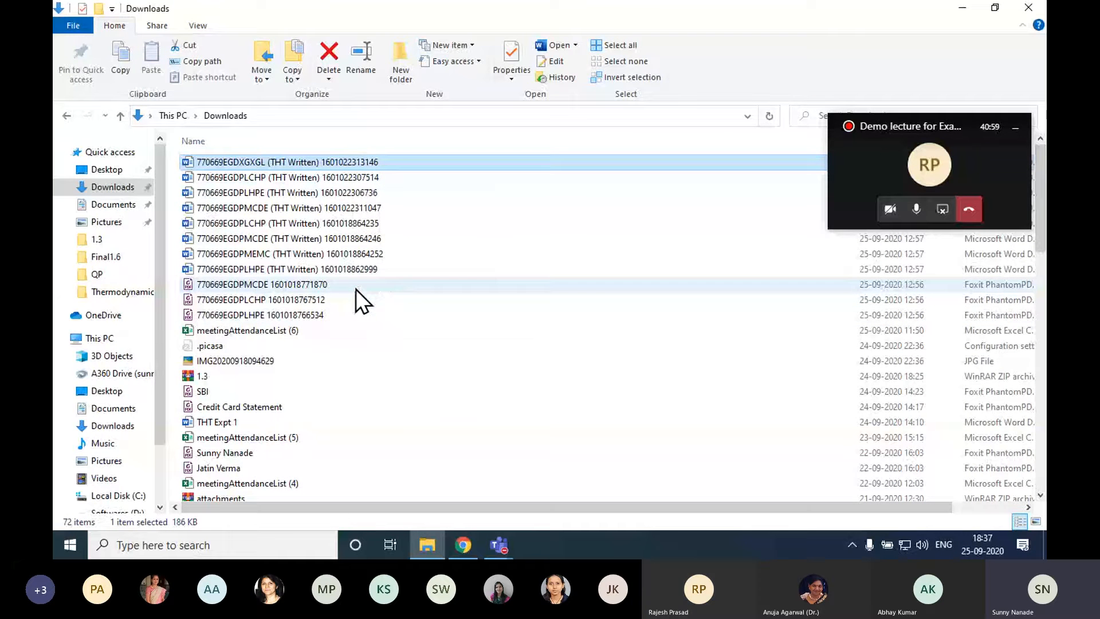
Open the downloaded handwritten answer PDF, look through both pages, and close it.
left_click(341, 287)
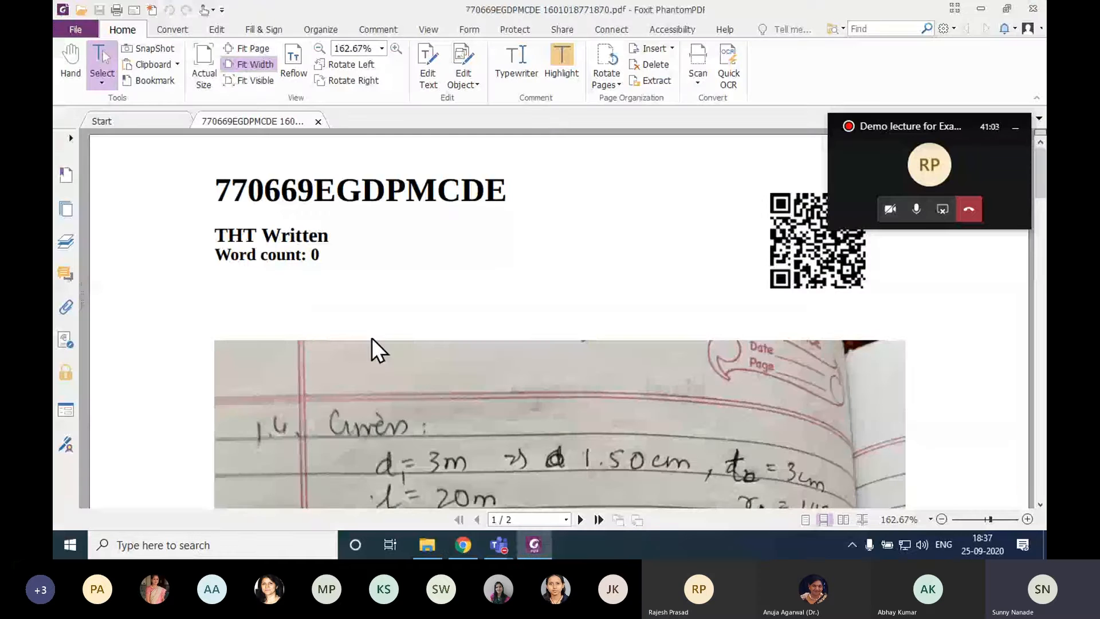
scroll(524, 240, "down", 10)
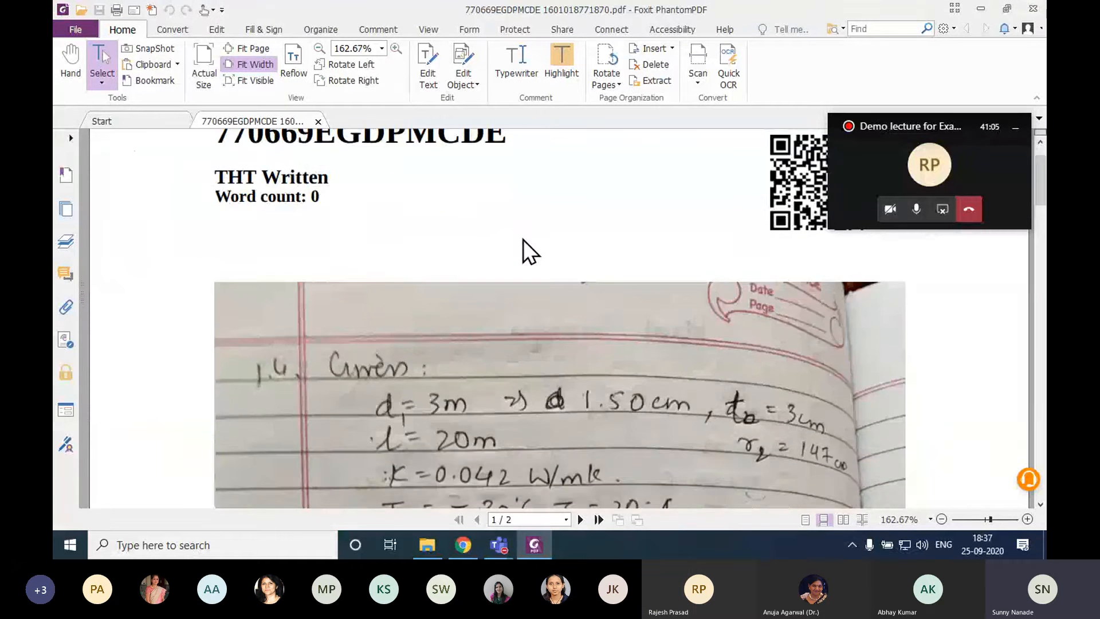
scroll(524, 239, "down", 20)
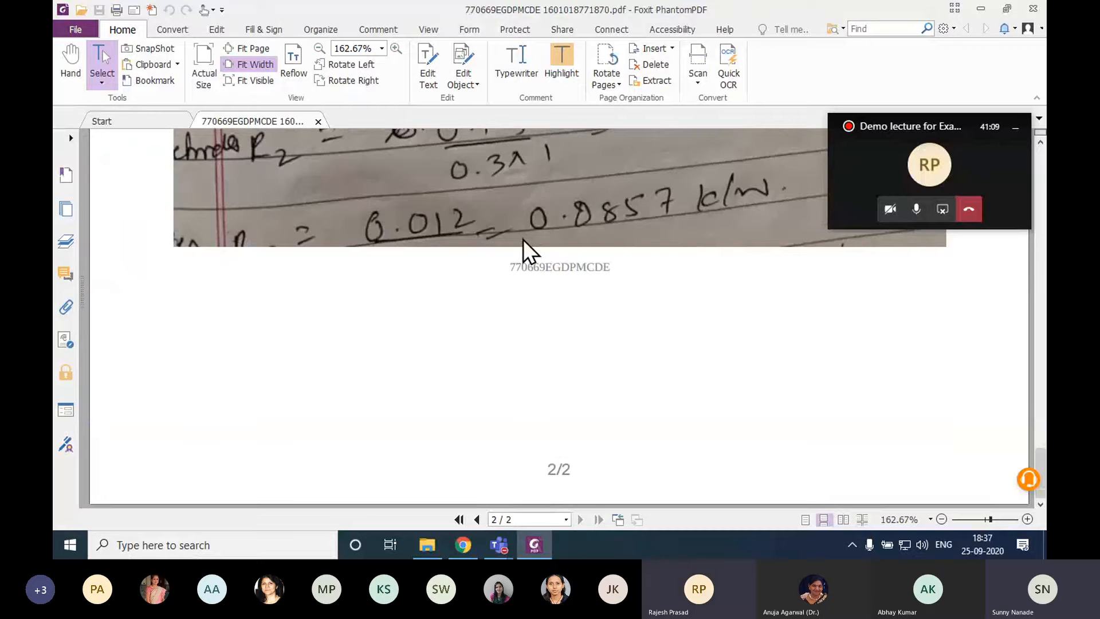
scroll(524, 239, "up", 20)
scroll(524, 240, "up", 3)
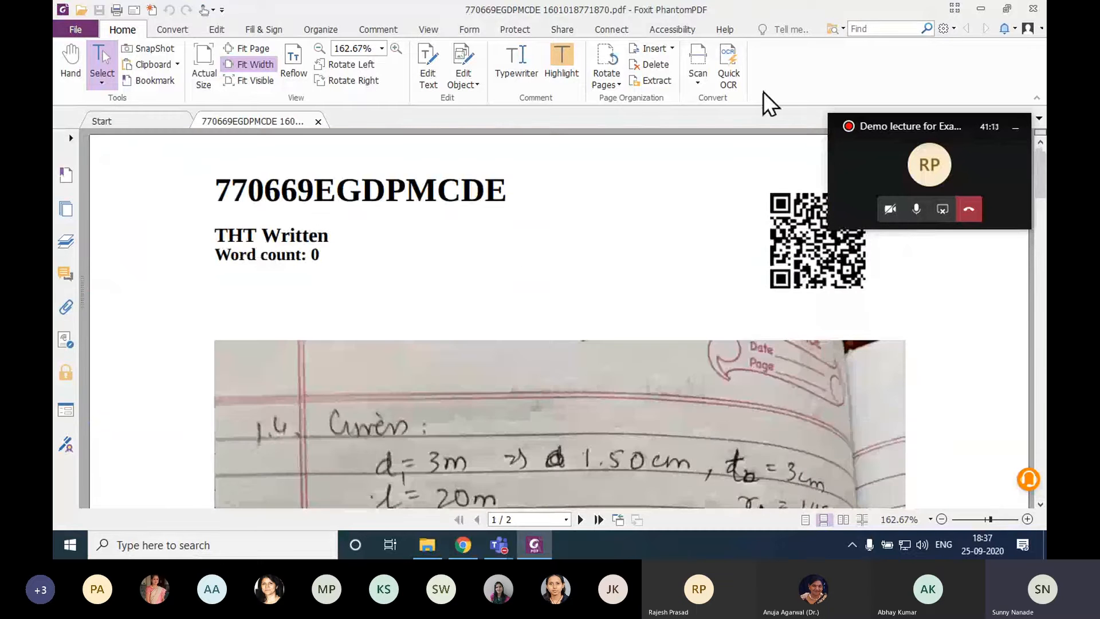
left_click(319, 122)
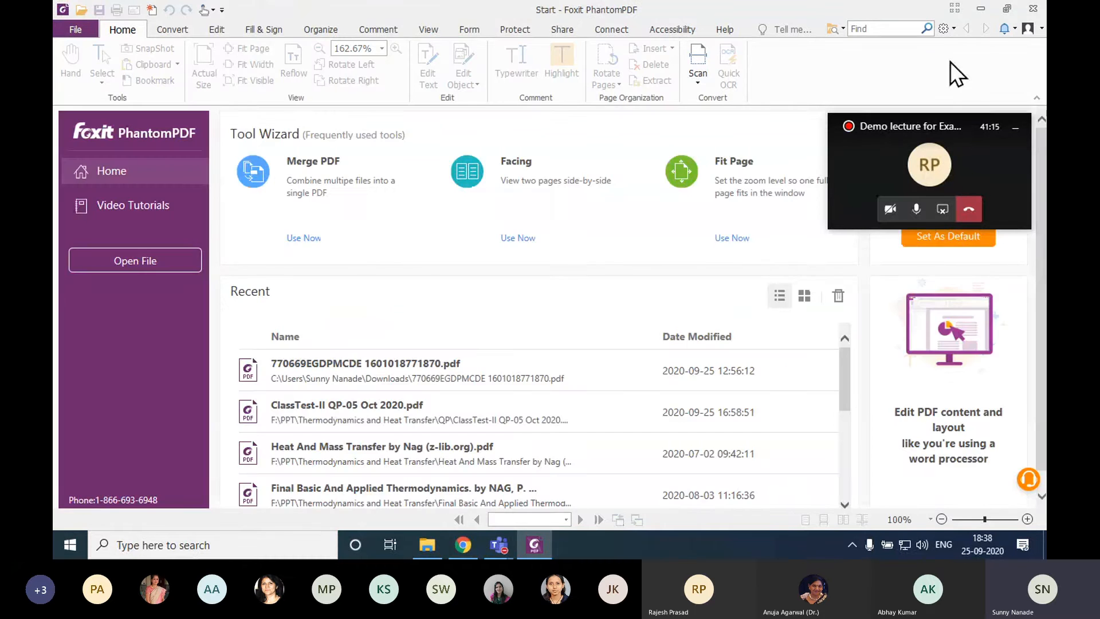
Minimize the PDF reader and return to the exam settings in the browser.
left_click(981, 8)
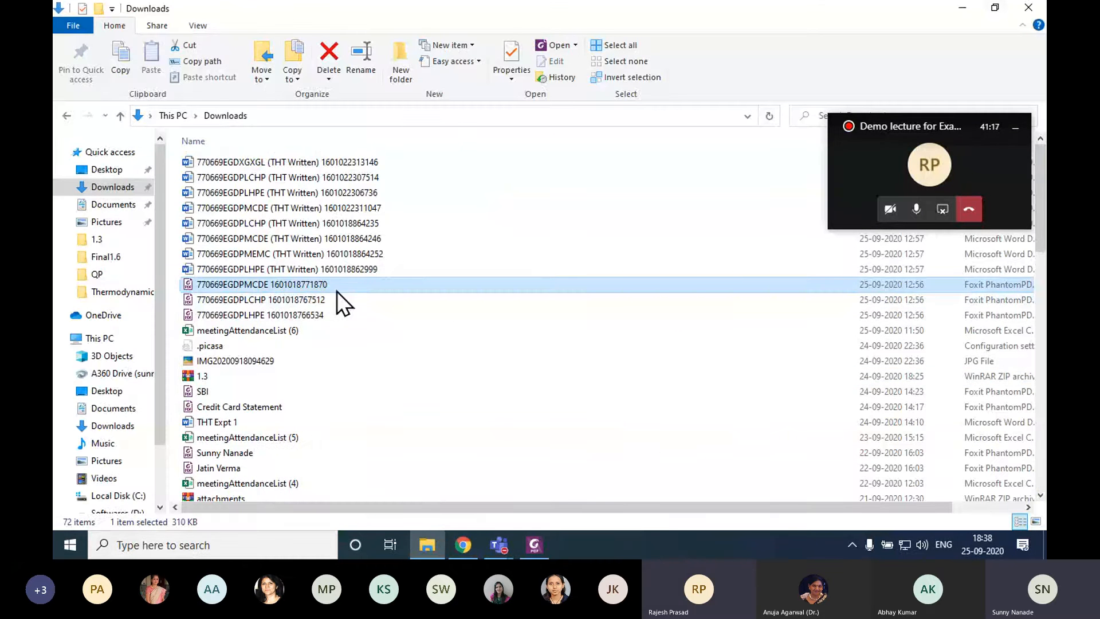
left_click(498, 545)
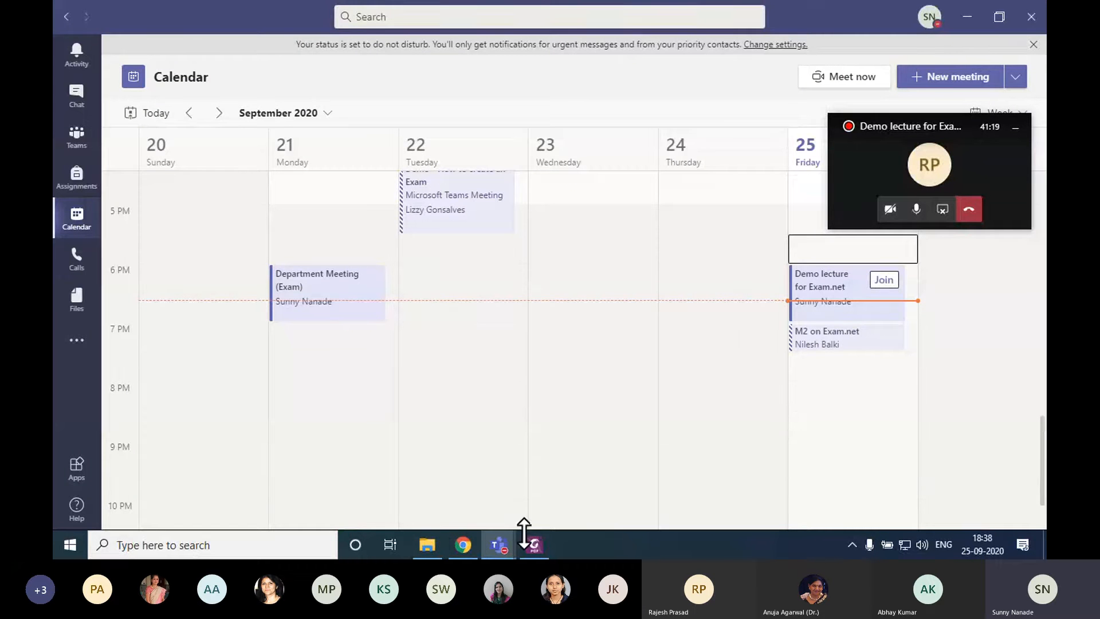
left_click(534, 545)
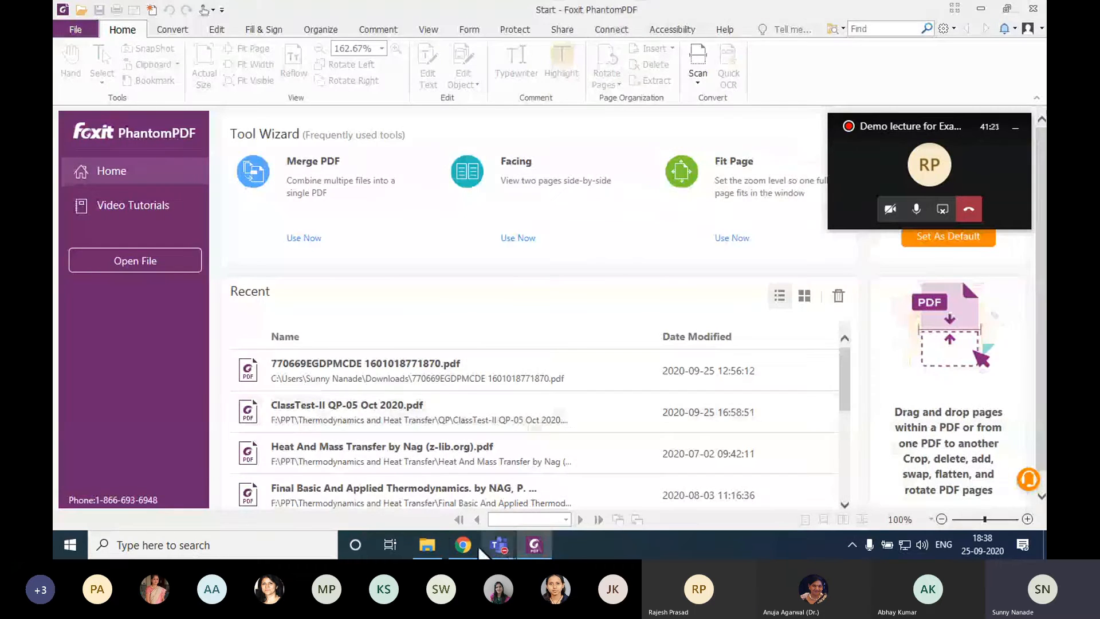
left_click(463, 545)
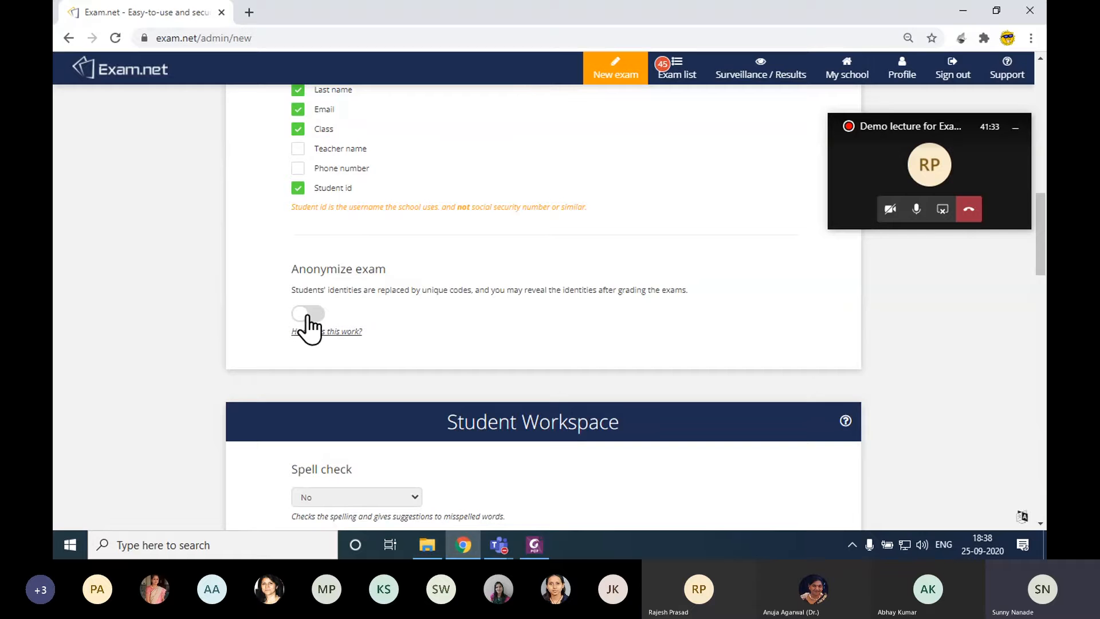
mouse_move(511, 540)
scroll(144, 345, "down", 5)
scroll(143, 344, "down", 1)
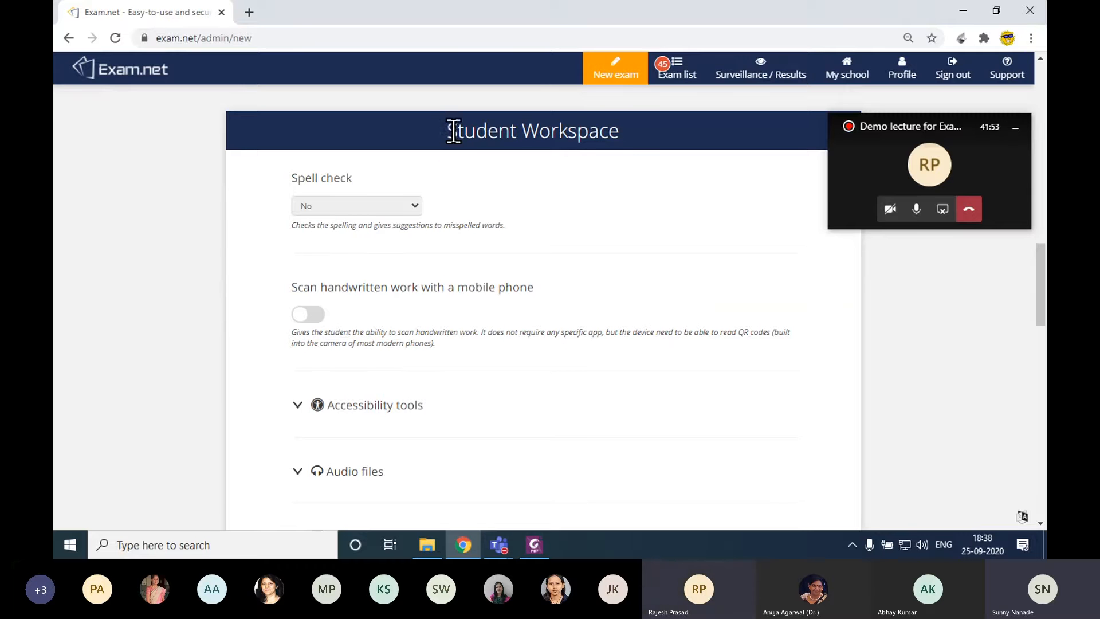
left_click_drag(447, 130, 629, 135)
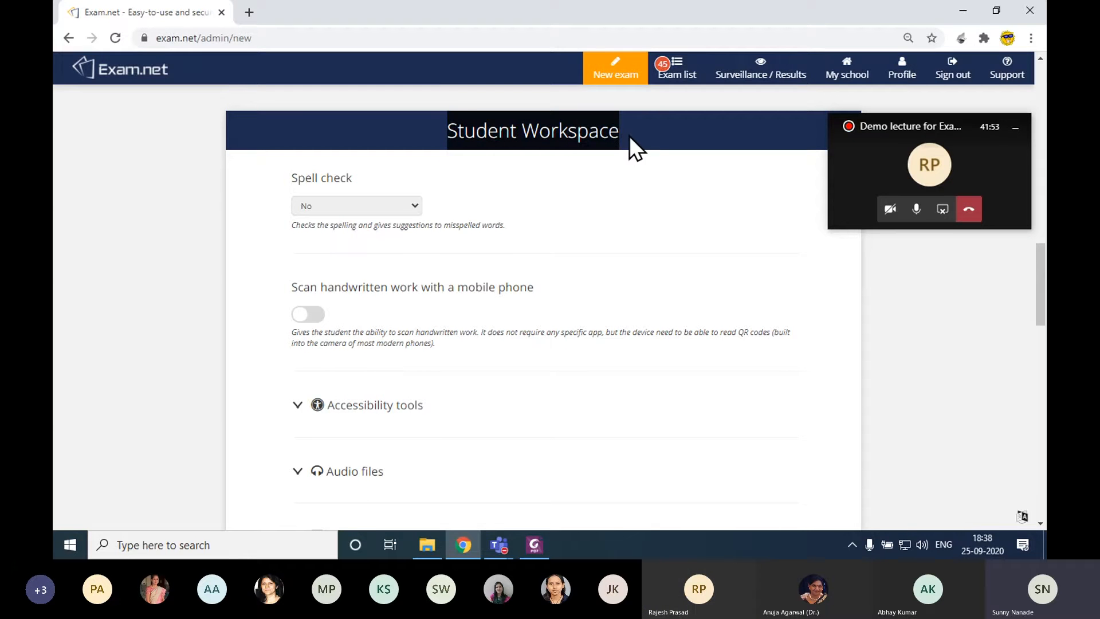
left_click(211, 225)
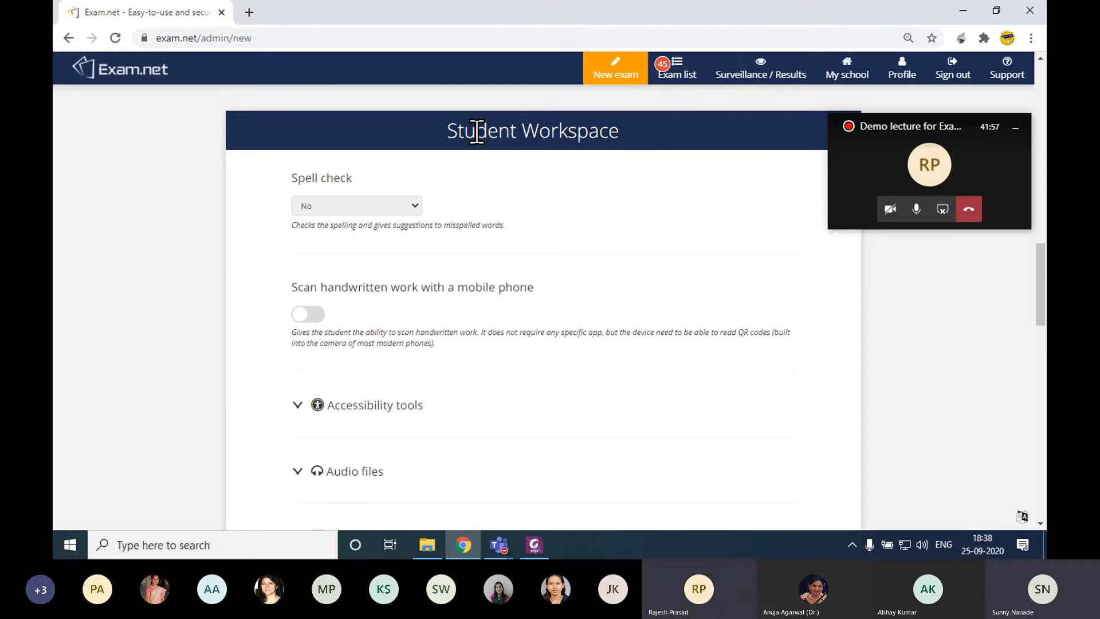
scroll(476, 130, "down", 6)
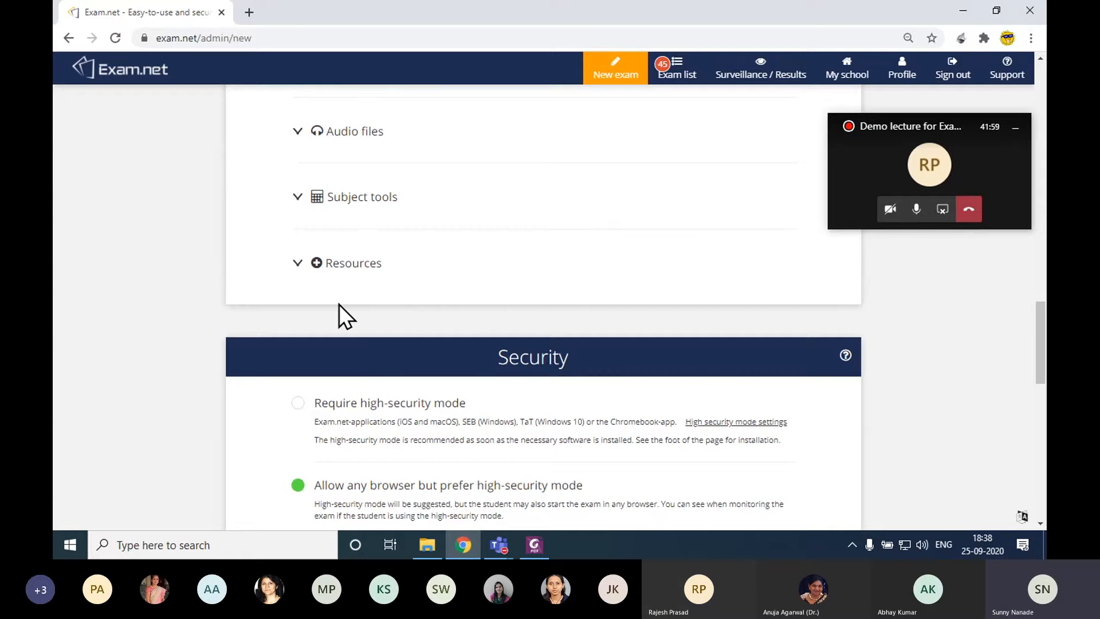
scroll(339, 305, "up", 7)
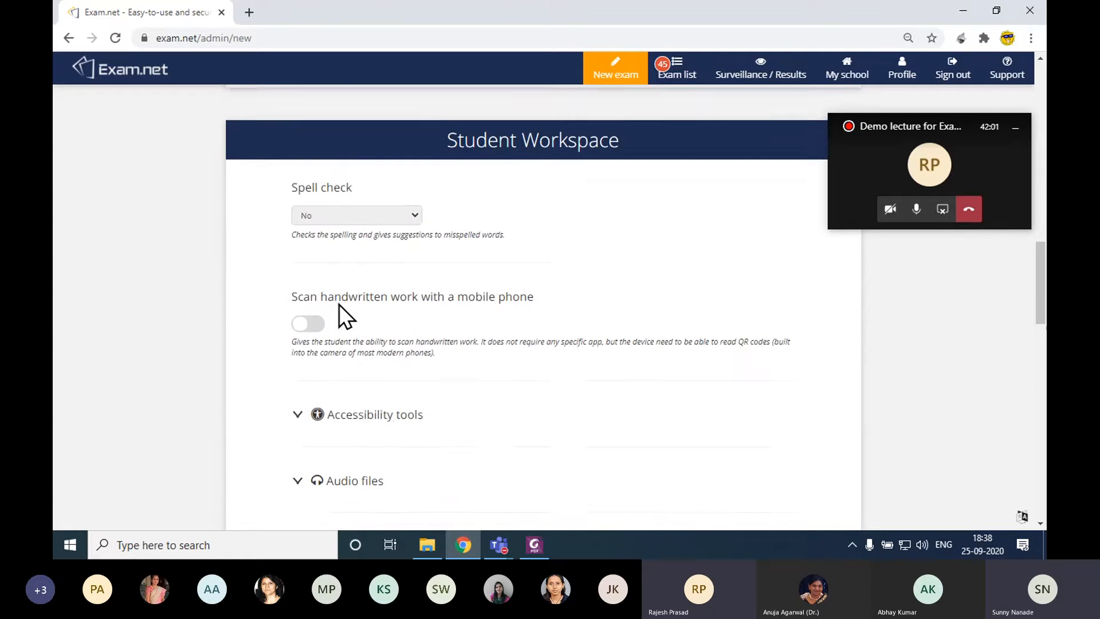
scroll(339, 305, "up", 2)
scroll(446, 305, "down", 5)
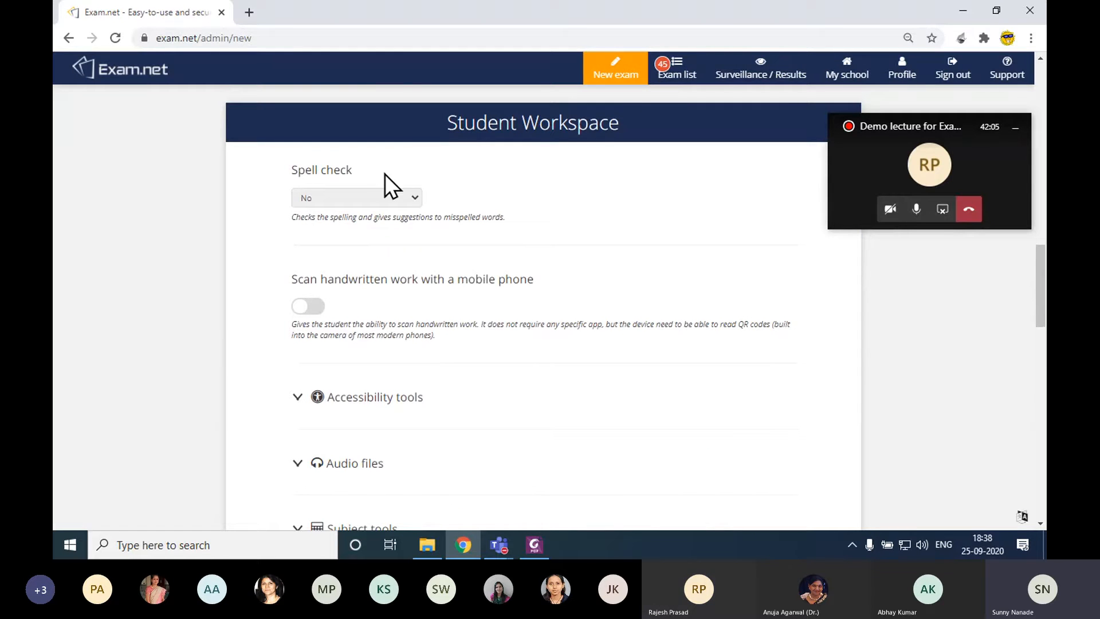
left_click(404, 198)
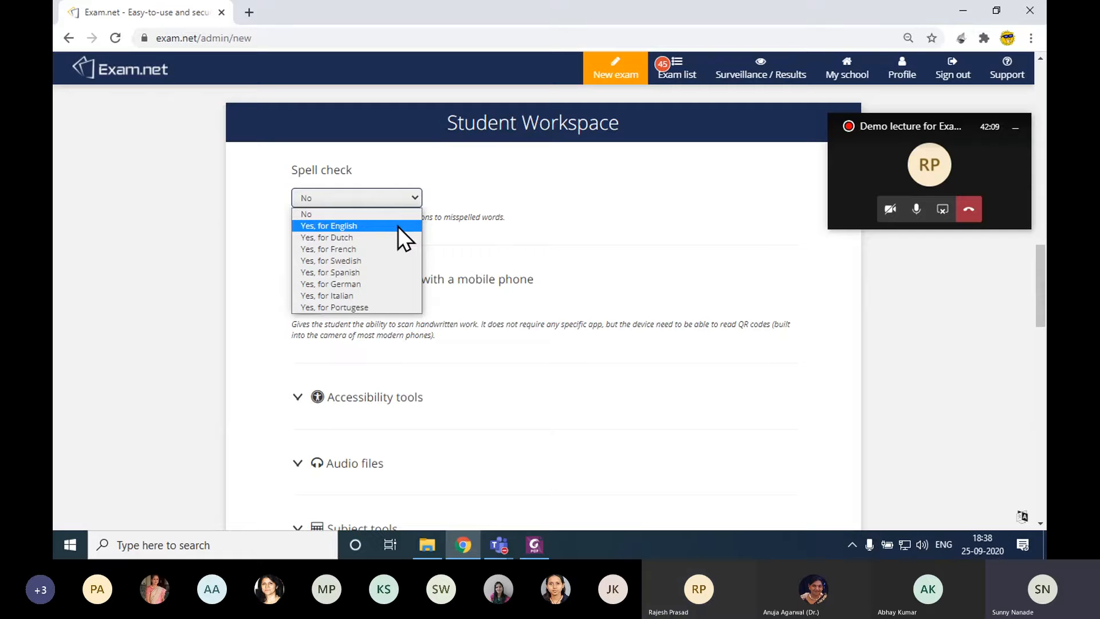
left_click(643, 279)
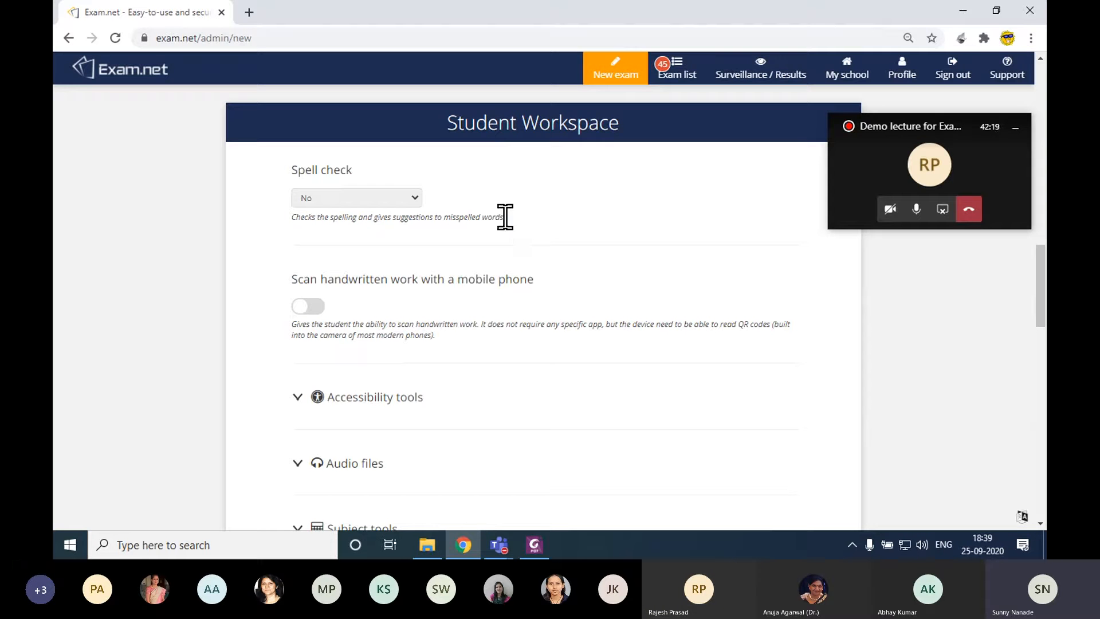
left_click(389, 201)
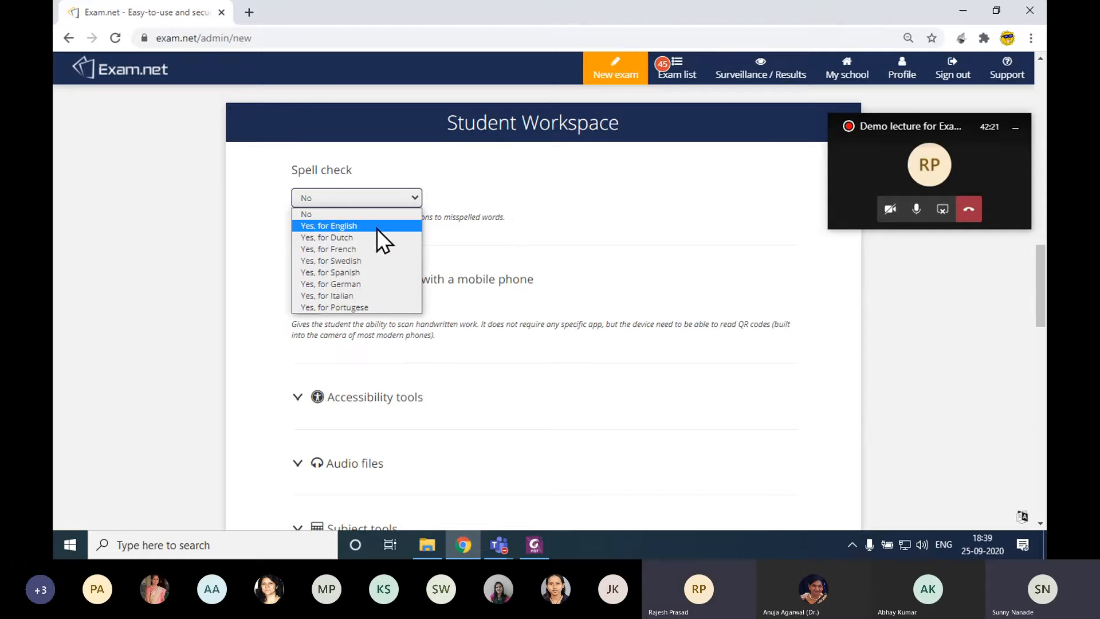
left_click(553, 246)
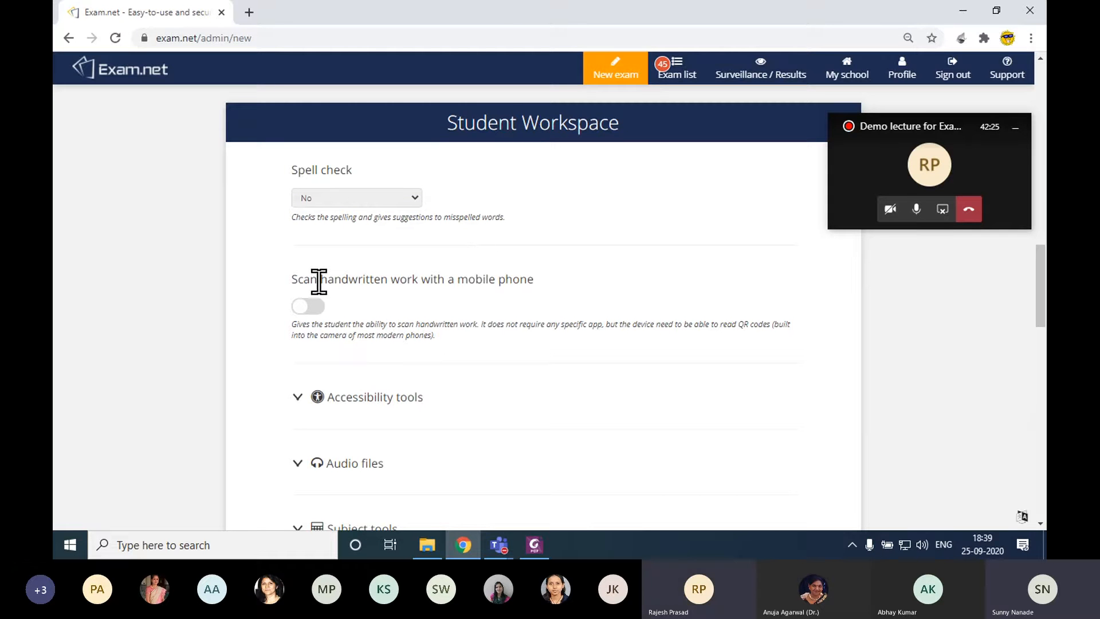
left_click_drag(294, 281, 541, 280)
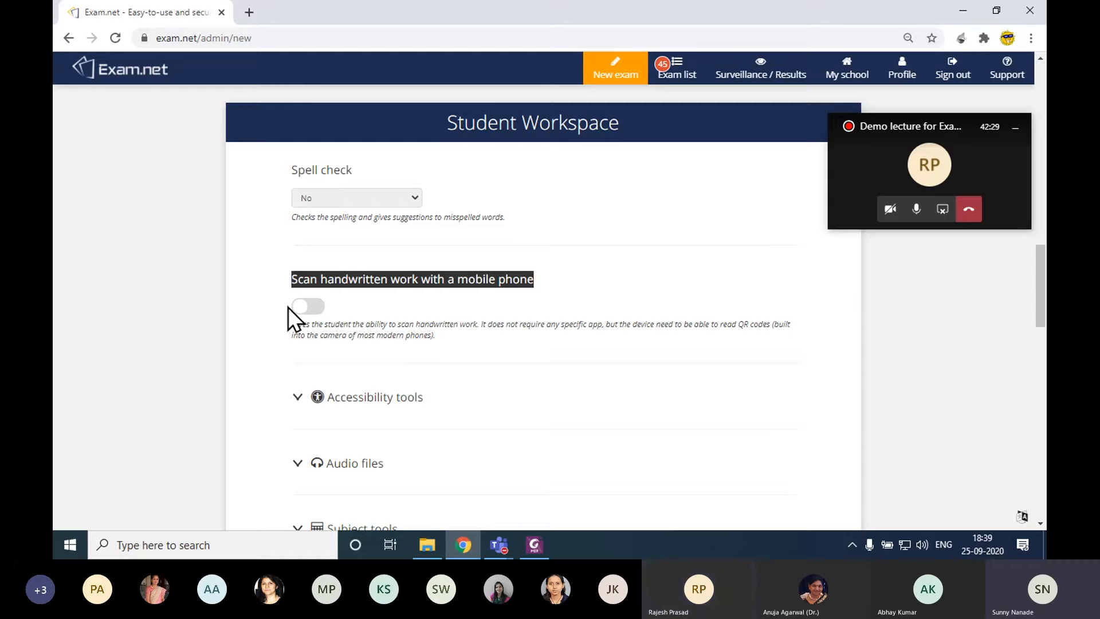
left_click(379, 317)
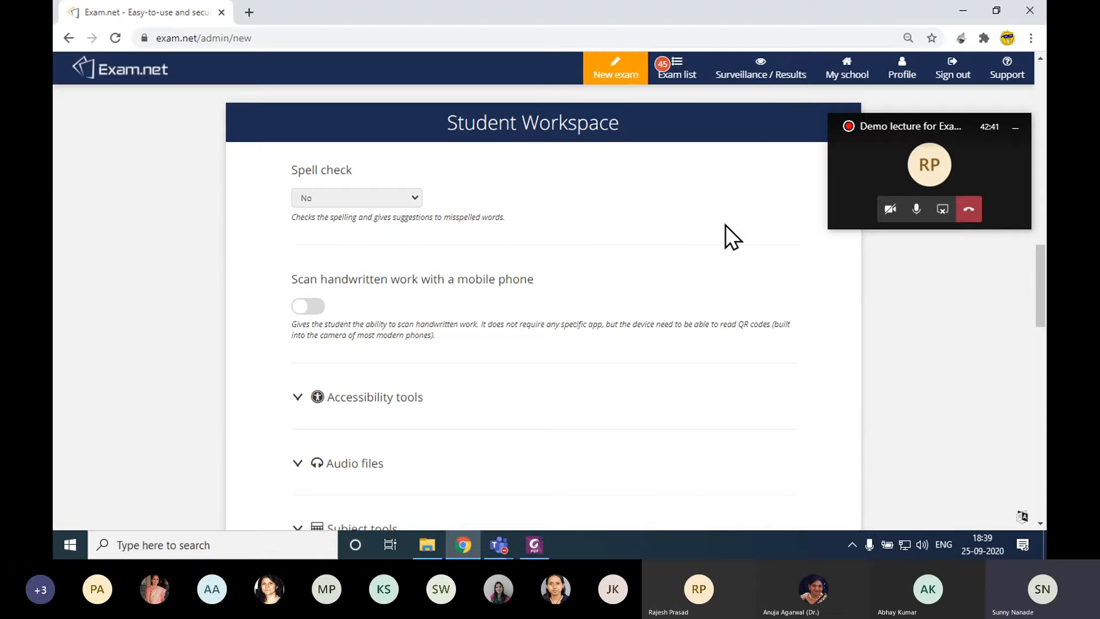
Turn on mobile-phone scanning of handwritten work and review the Accessibility tools options.
left_click(301, 309)
scroll(290, 292, "down", 3)
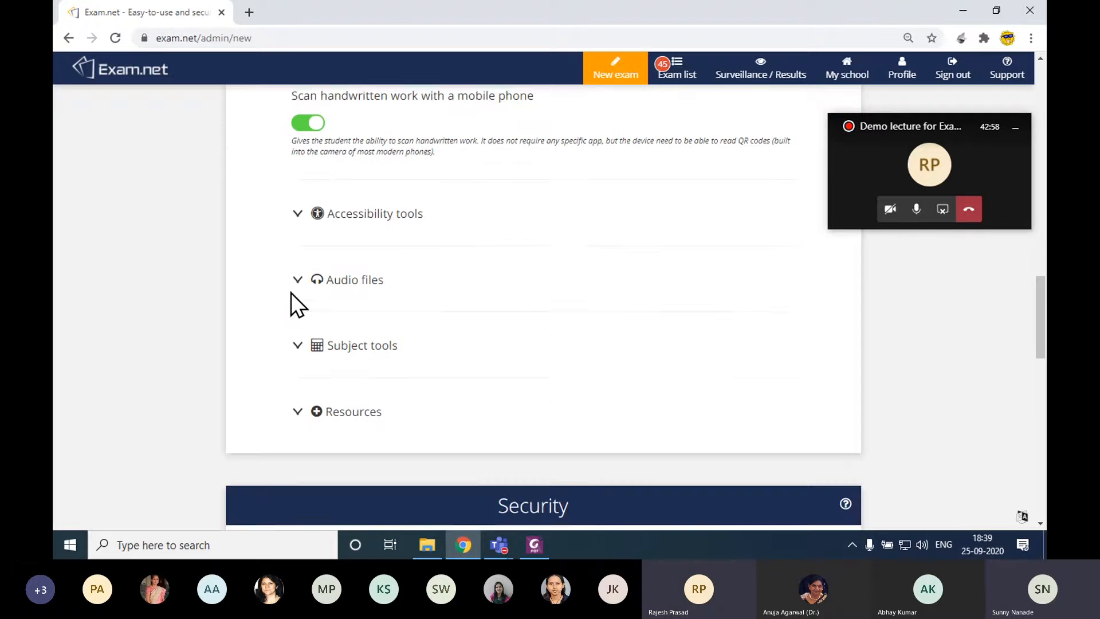
left_click(367, 206)
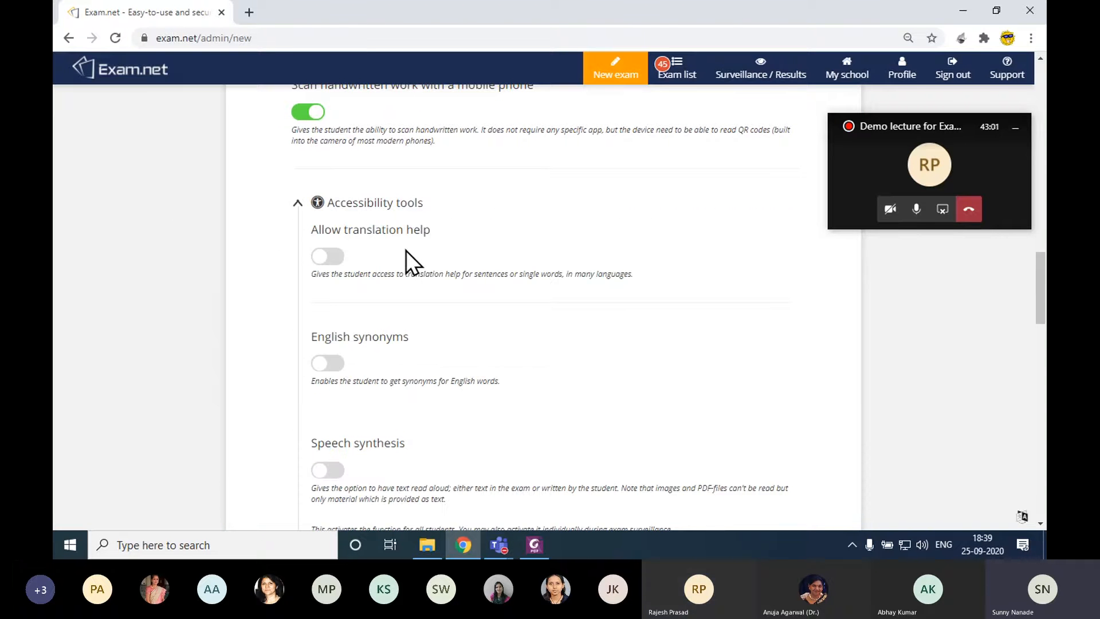
scroll(406, 250, "down", 2)
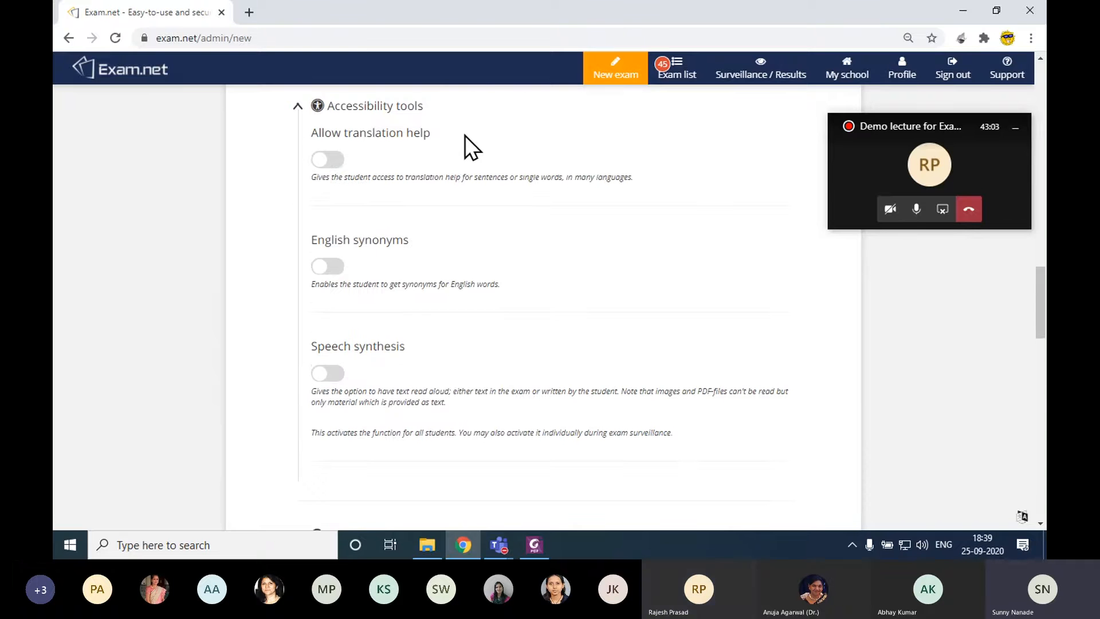
scroll(371, 305, "down", 1)
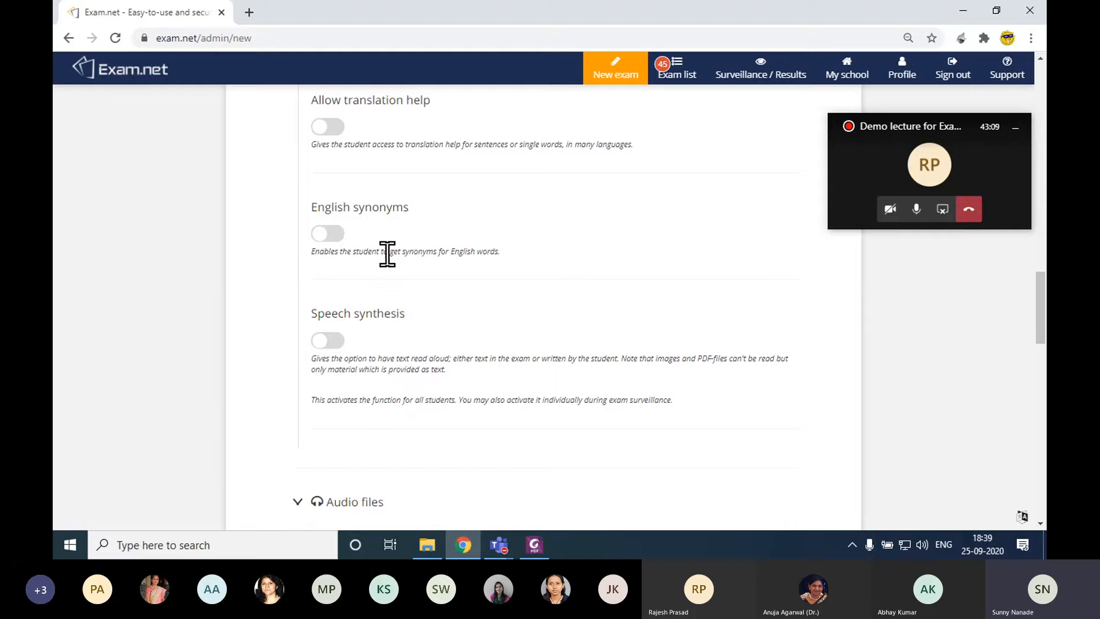
scroll(389, 274, "up", 3)
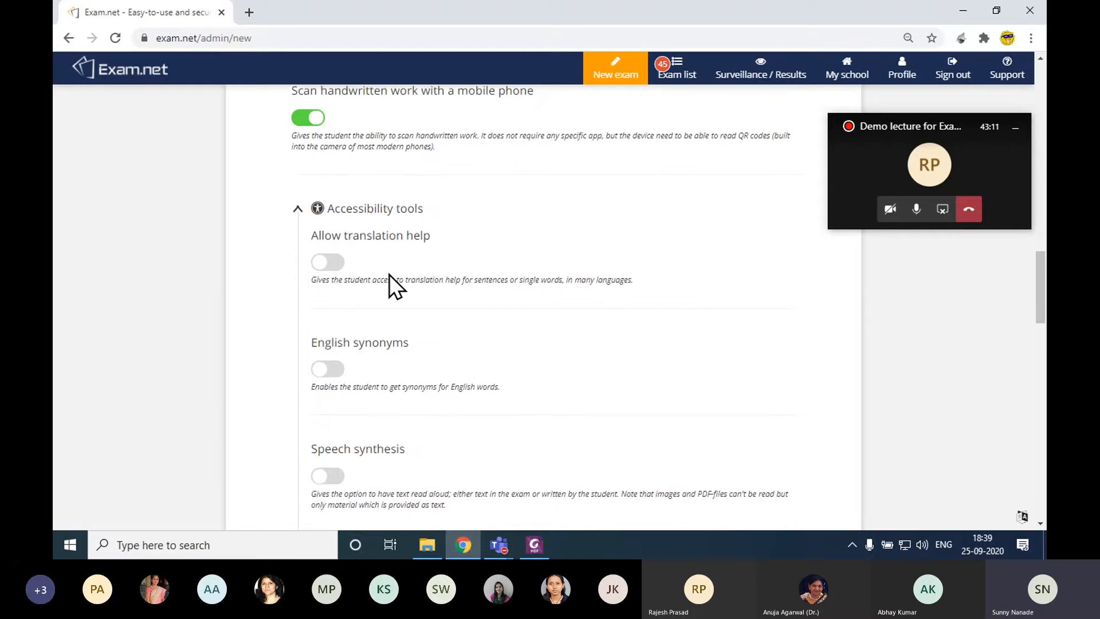
scroll(390, 274, "down", 3)
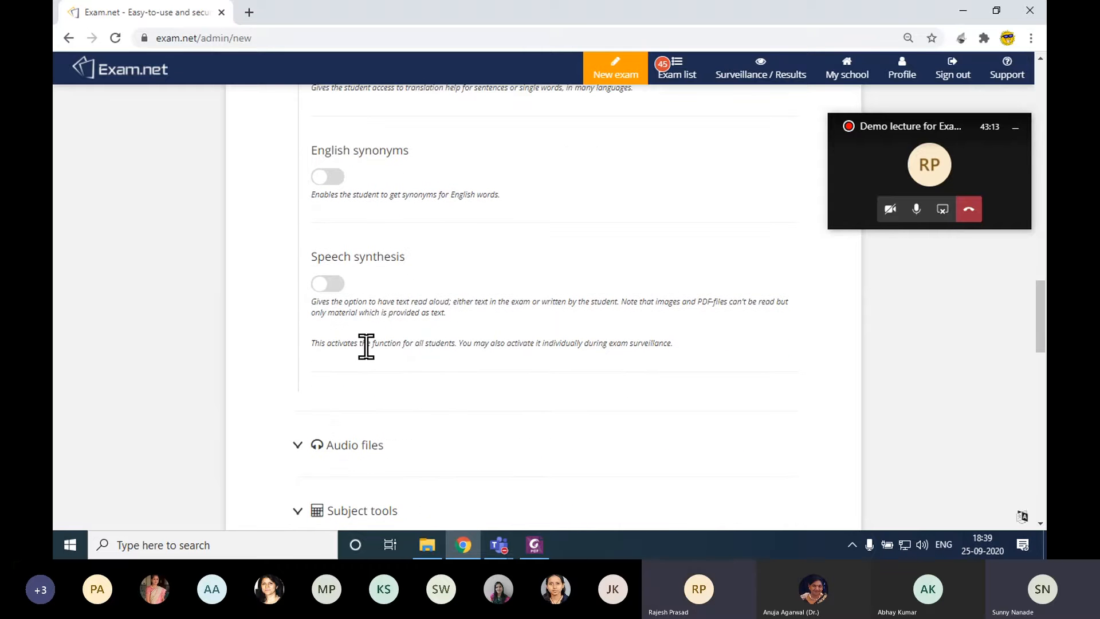
scroll(366, 345, "up", 3)
scroll(367, 348, "down", 4)
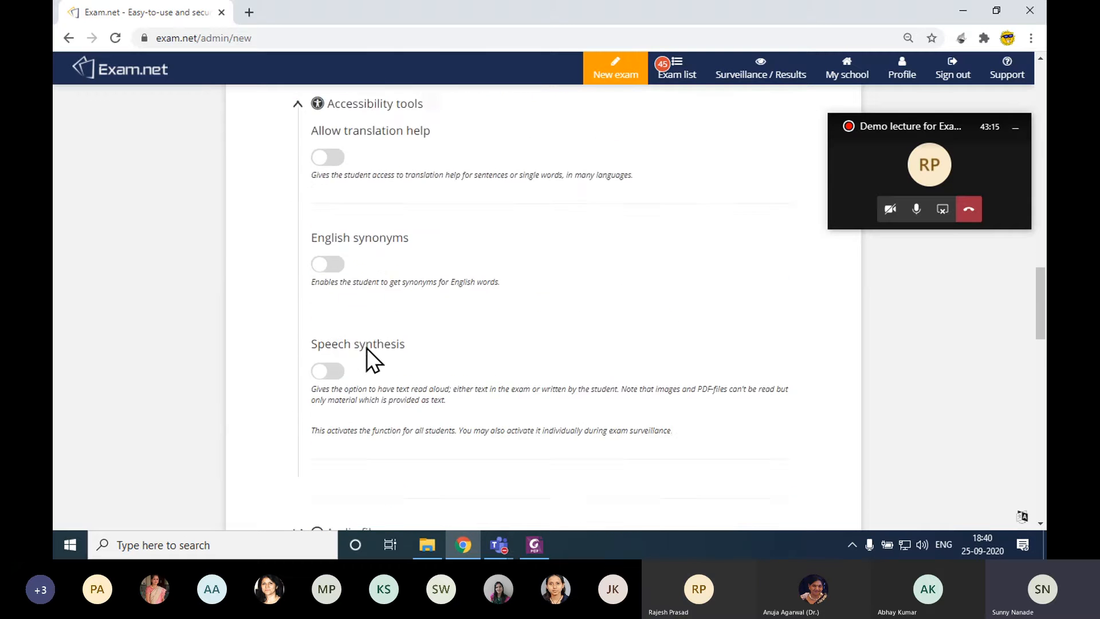
scroll(367, 349, "up", 3)
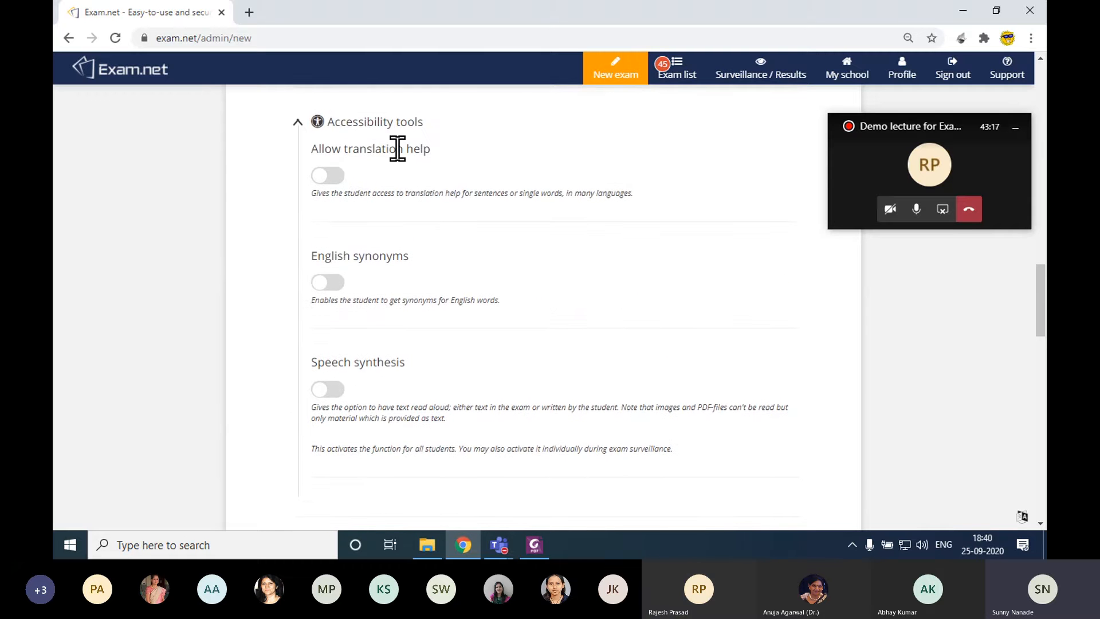
Collapse Accessibility tools, then check the Audio files options and collapse them.
left_click(366, 119)
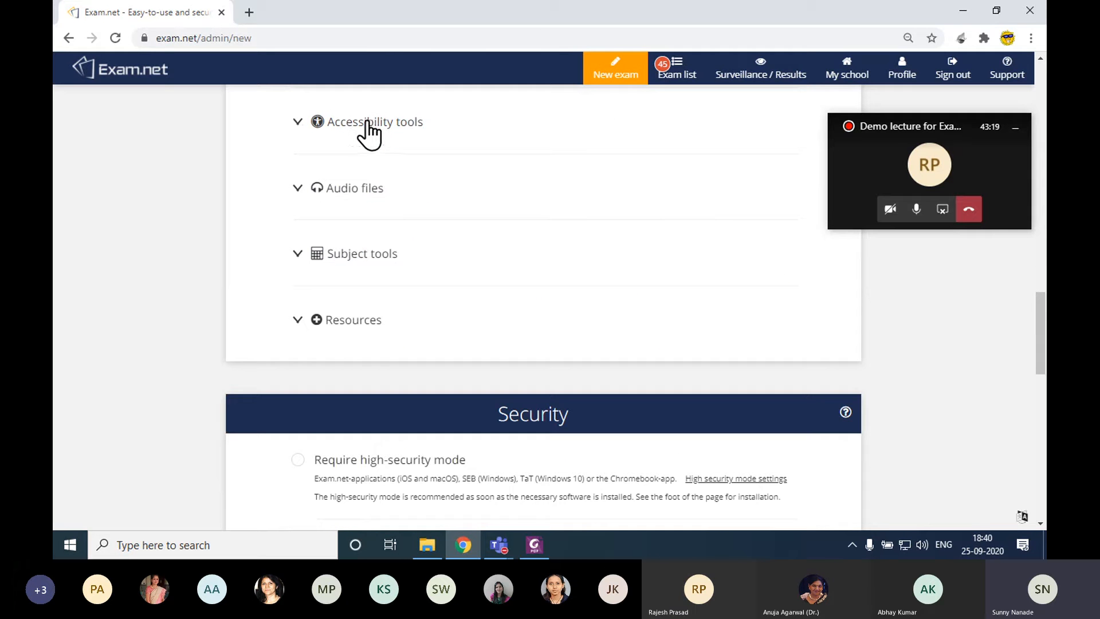
left_click(370, 121)
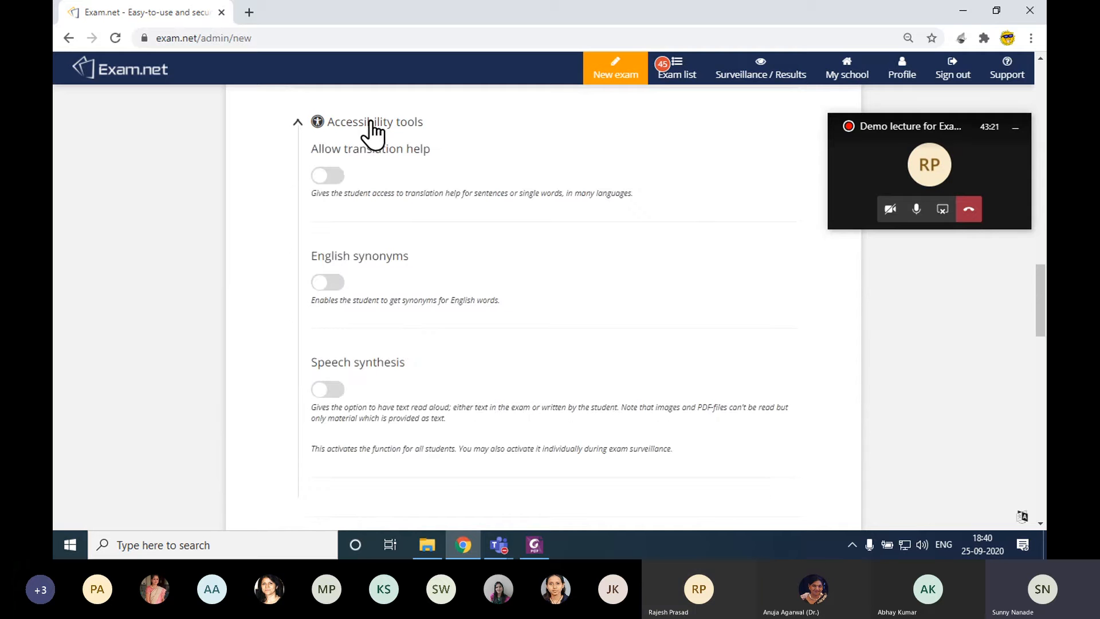
left_click(370, 121)
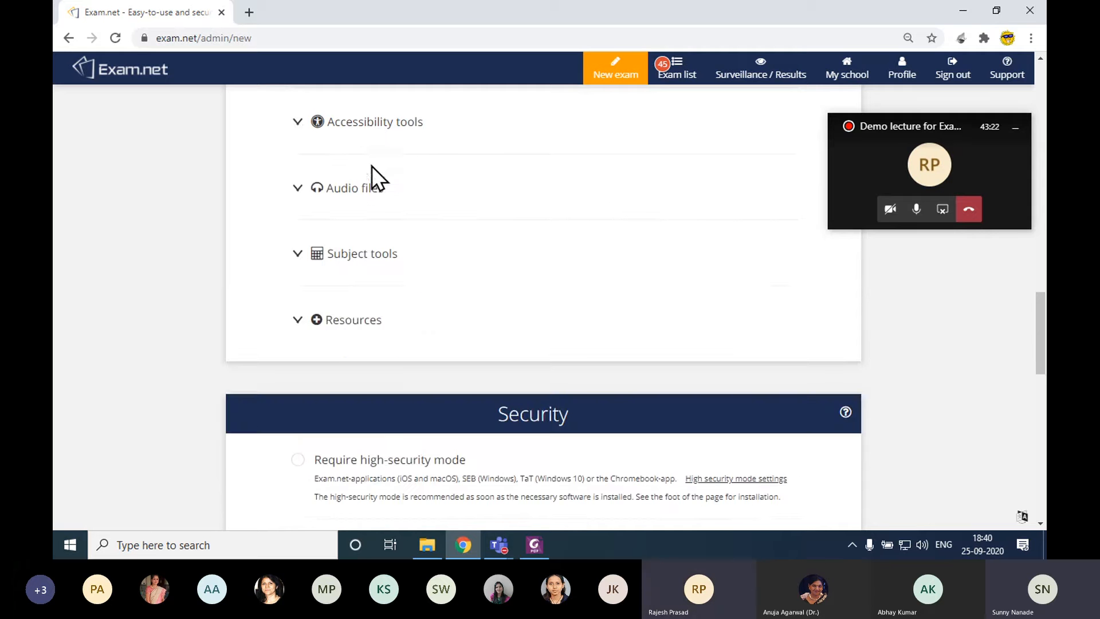
left_click(366, 209)
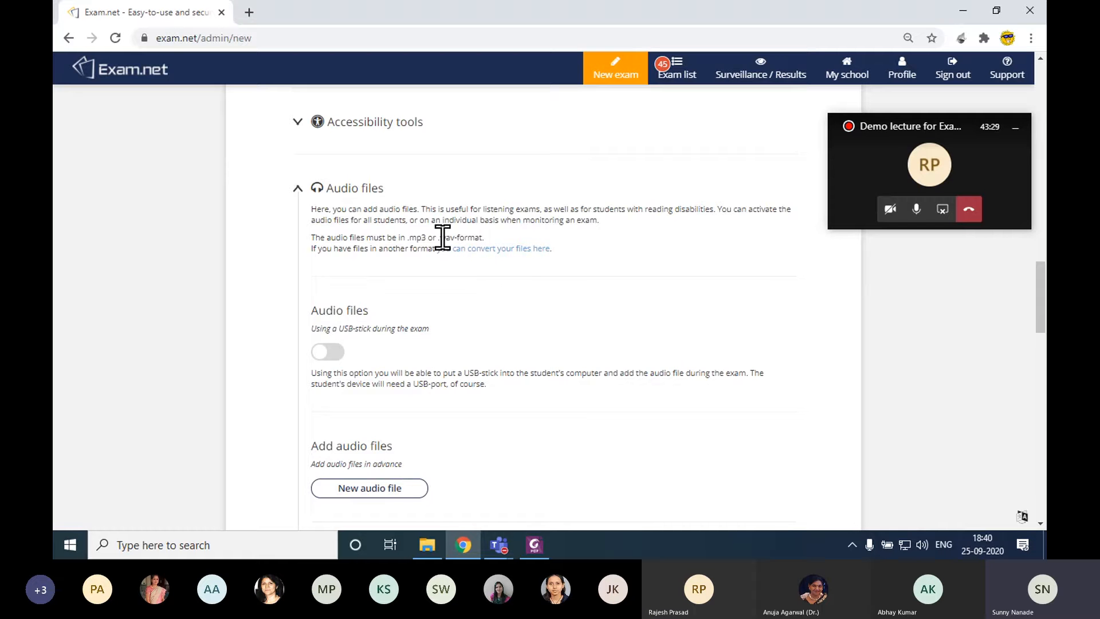
left_click(335, 190)
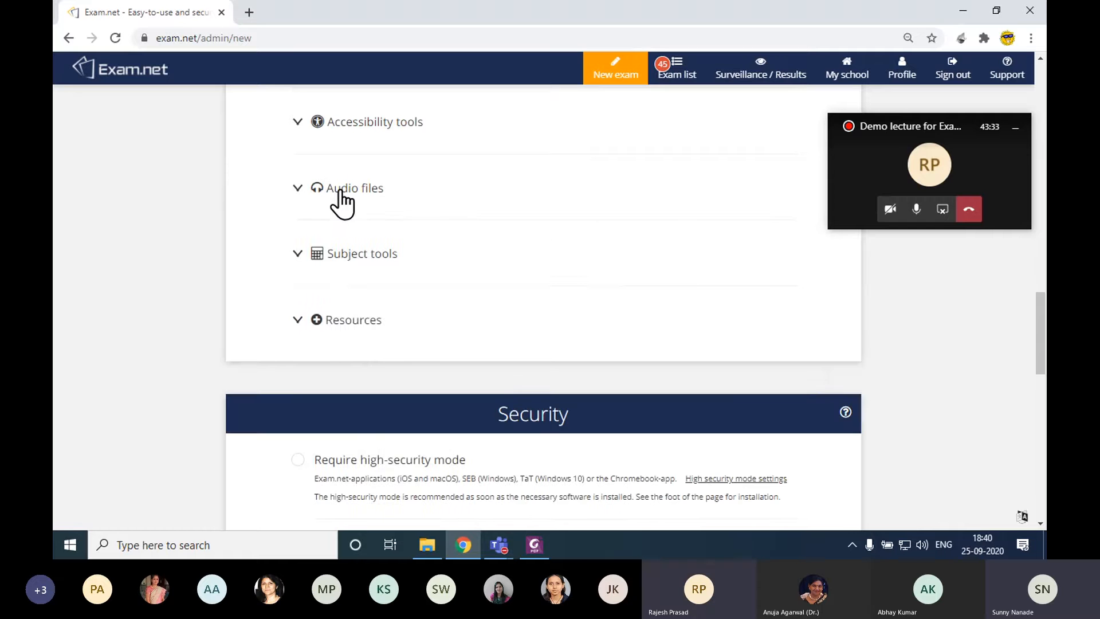
Expand Subject tools and give students the drawing tool and the calculator.
left_click(347, 256)
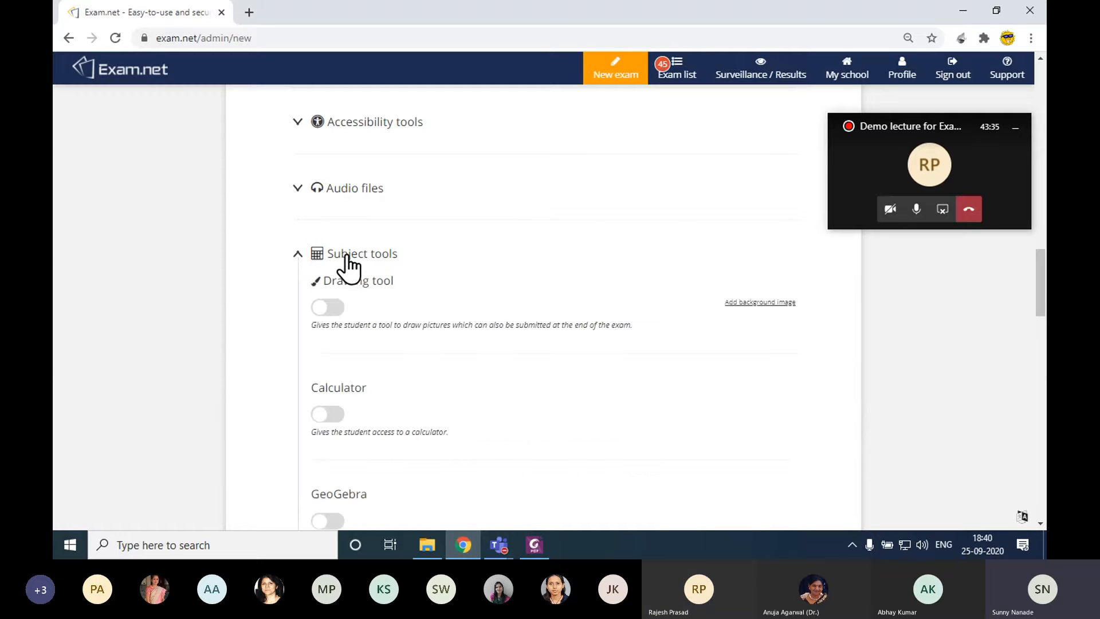
scroll(346, 256, "down", 2)
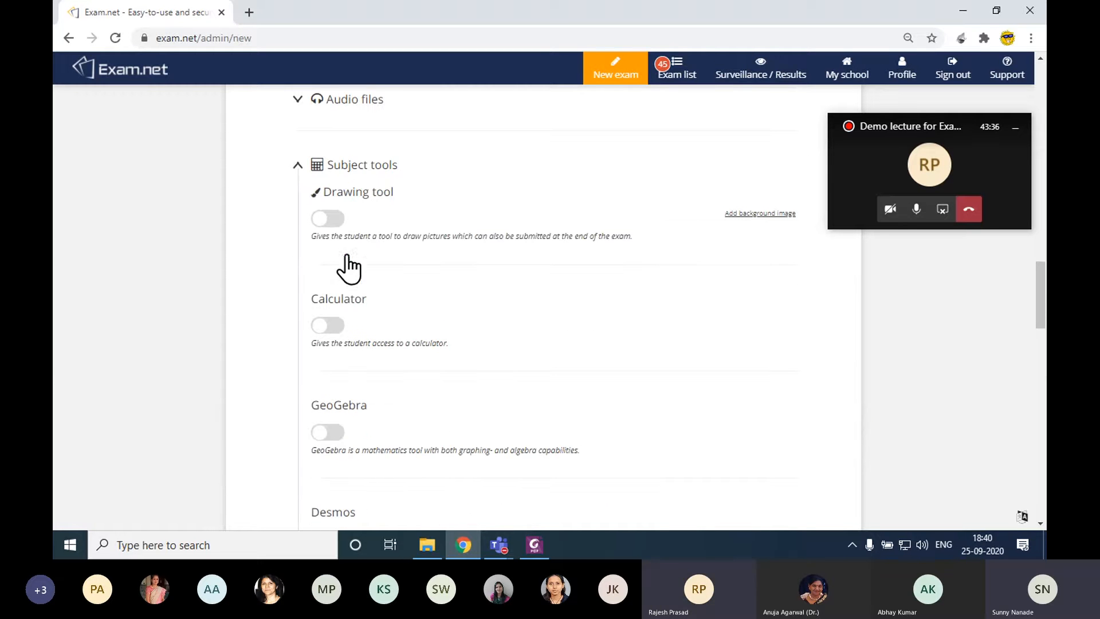
left_click(328, 219)
left_click(321, 327)
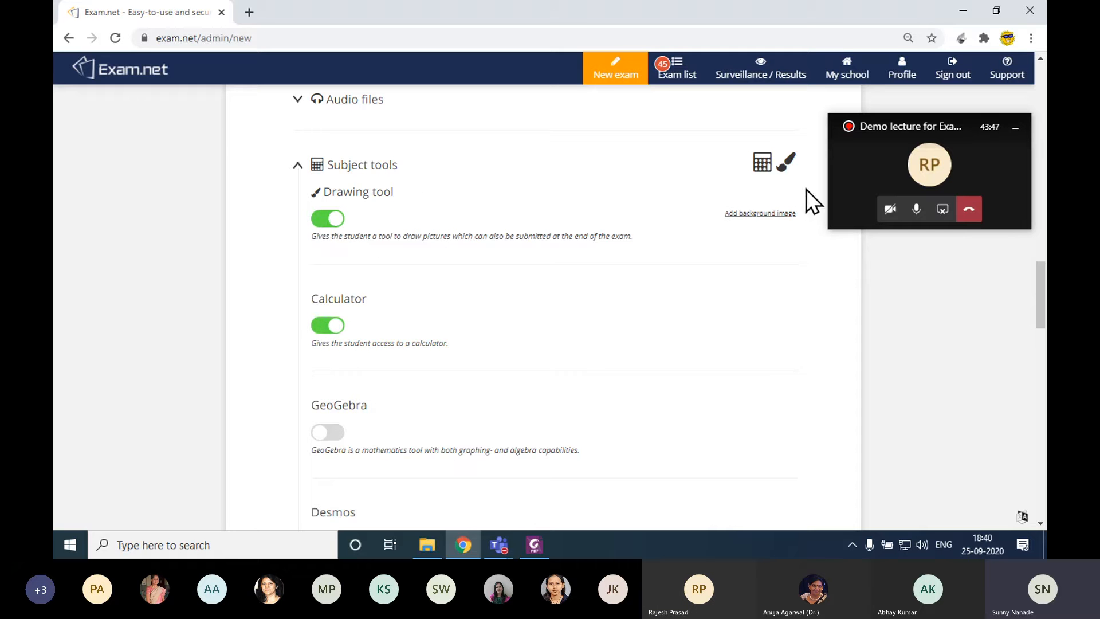
scroll(325, 343, "down", 4)
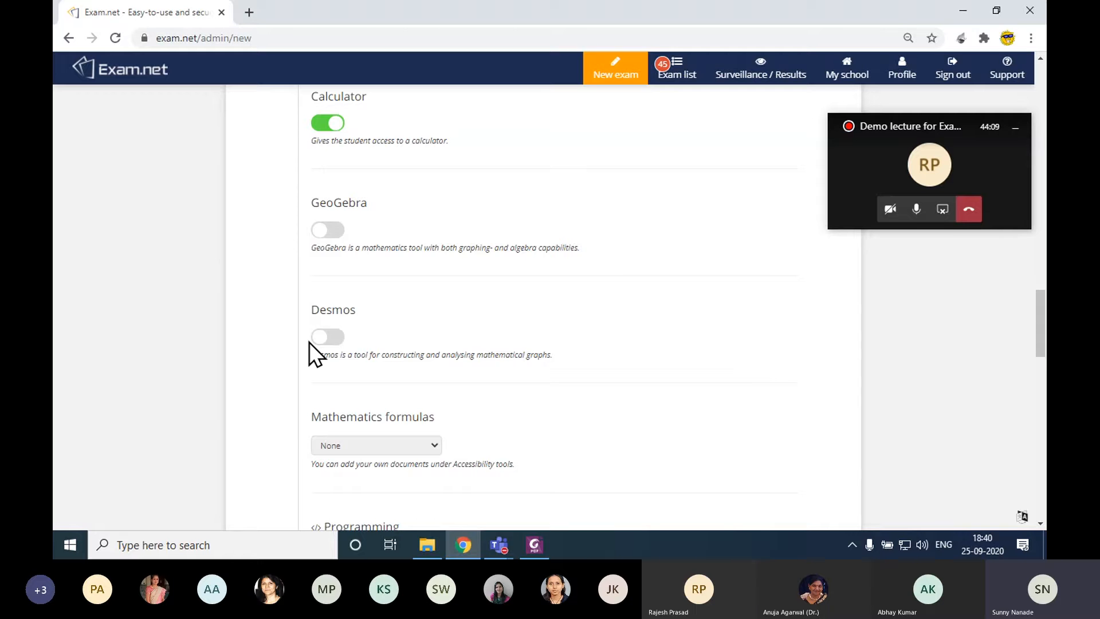
scroll(484, 349, "down", 4)
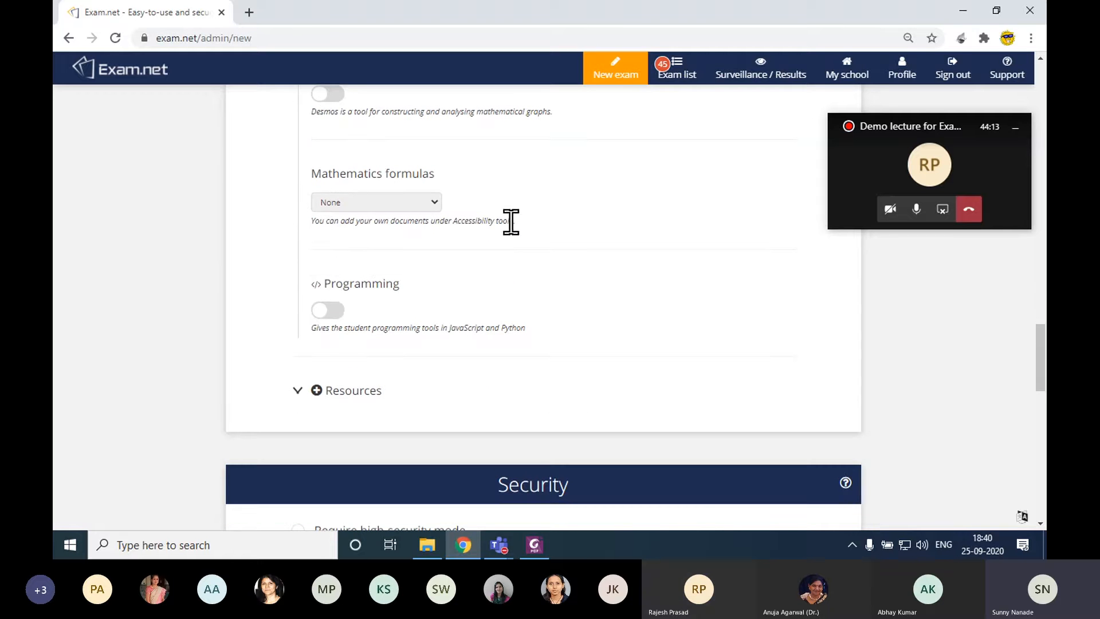
Keep Mathematics formulas set to None and toggle the Programming tools option.
left_click(430, 206)
left_click(427, 204)
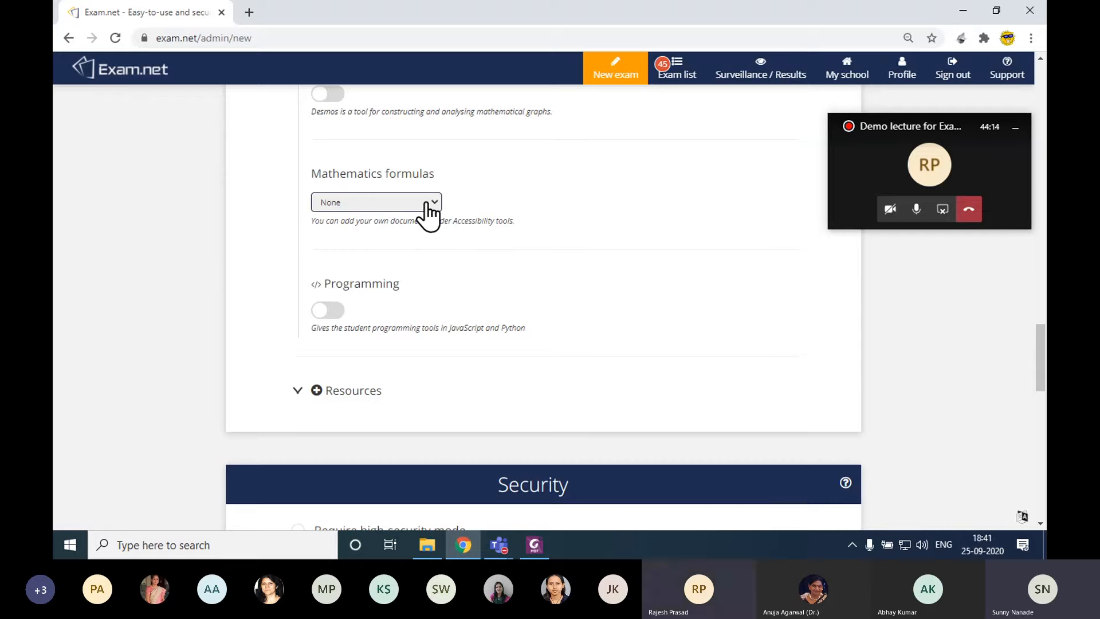
left_click(534, 257)
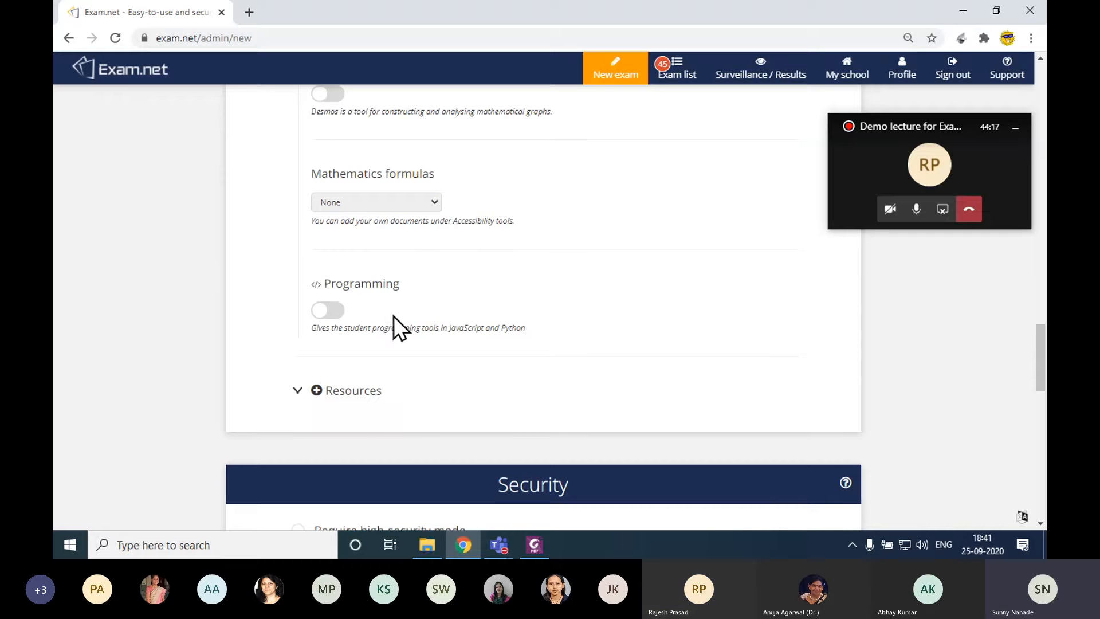
left_click_drag(450, 328, 509, 331)
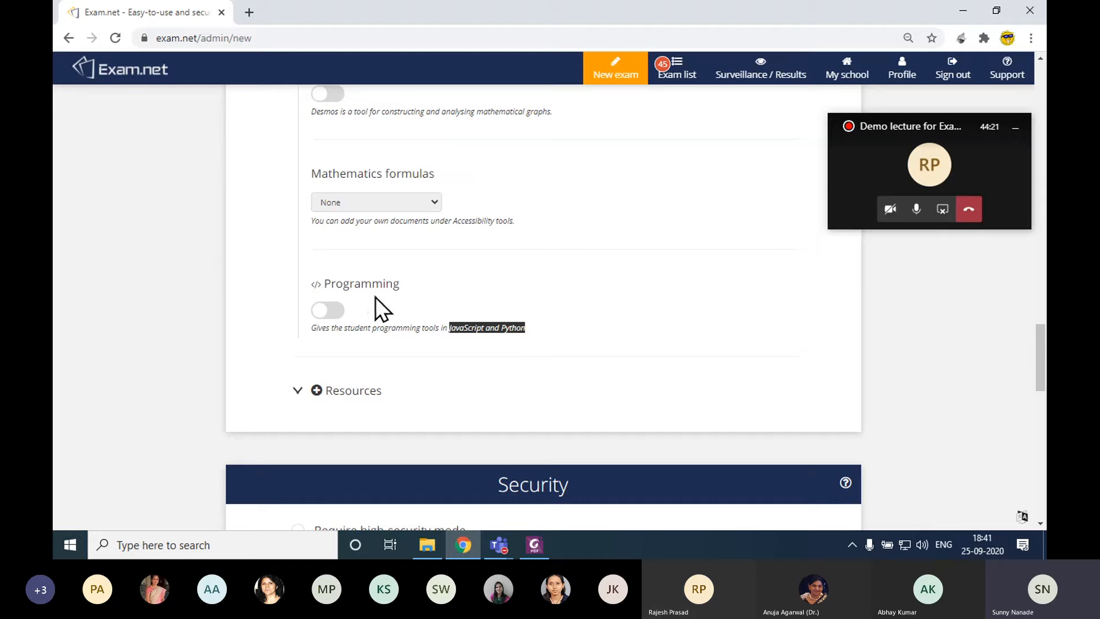
left_click(324, 311)
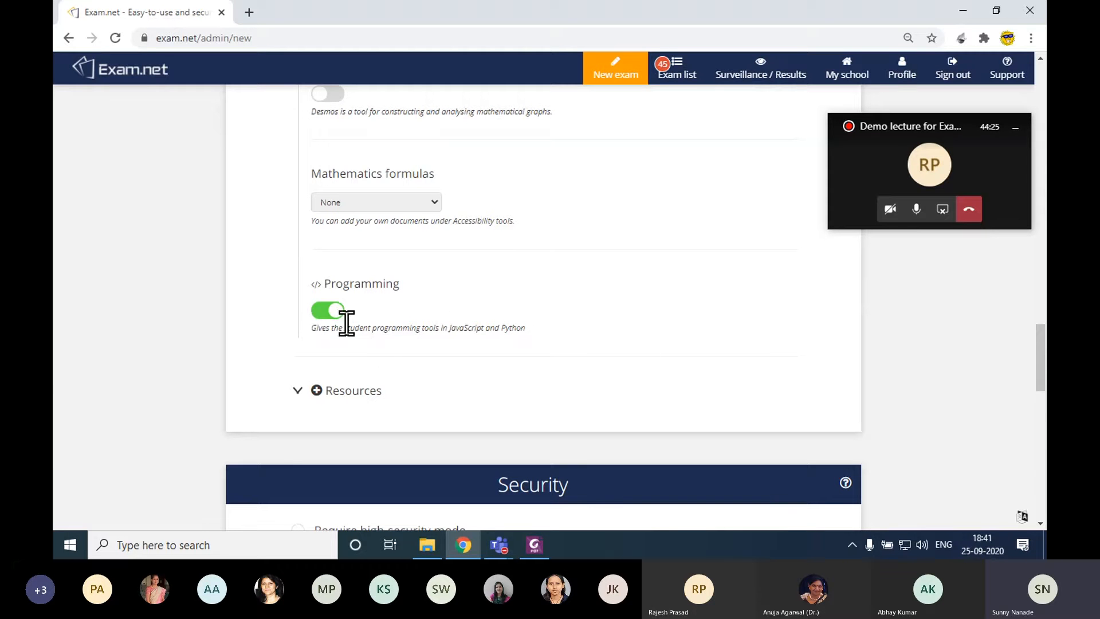
scroll(630, 259, "up", 4)
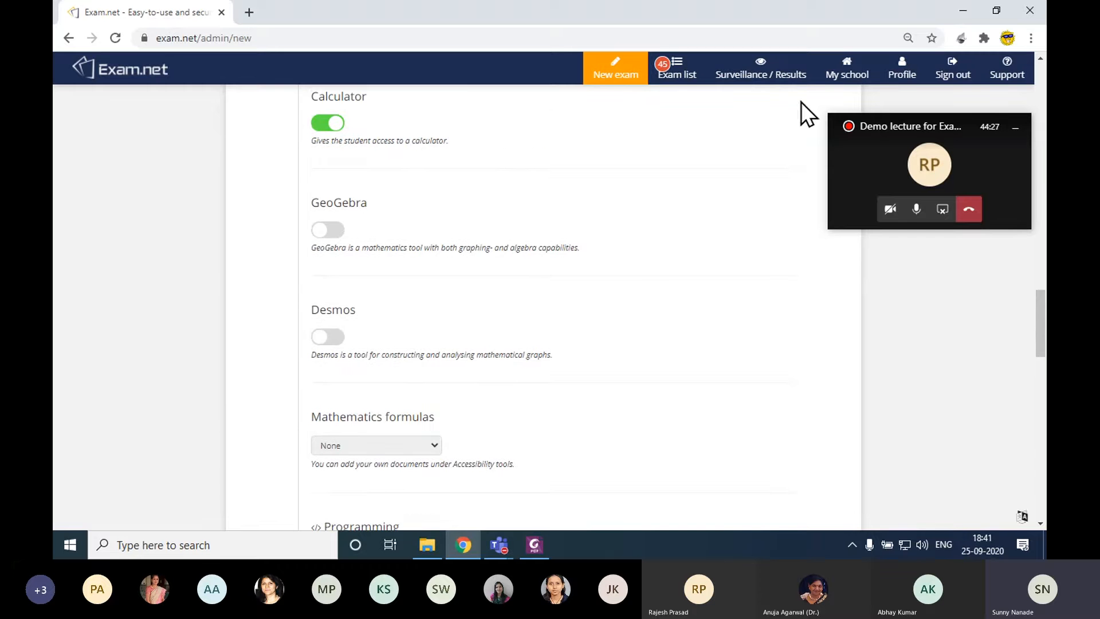
scroll(479, 366, "down", 5)
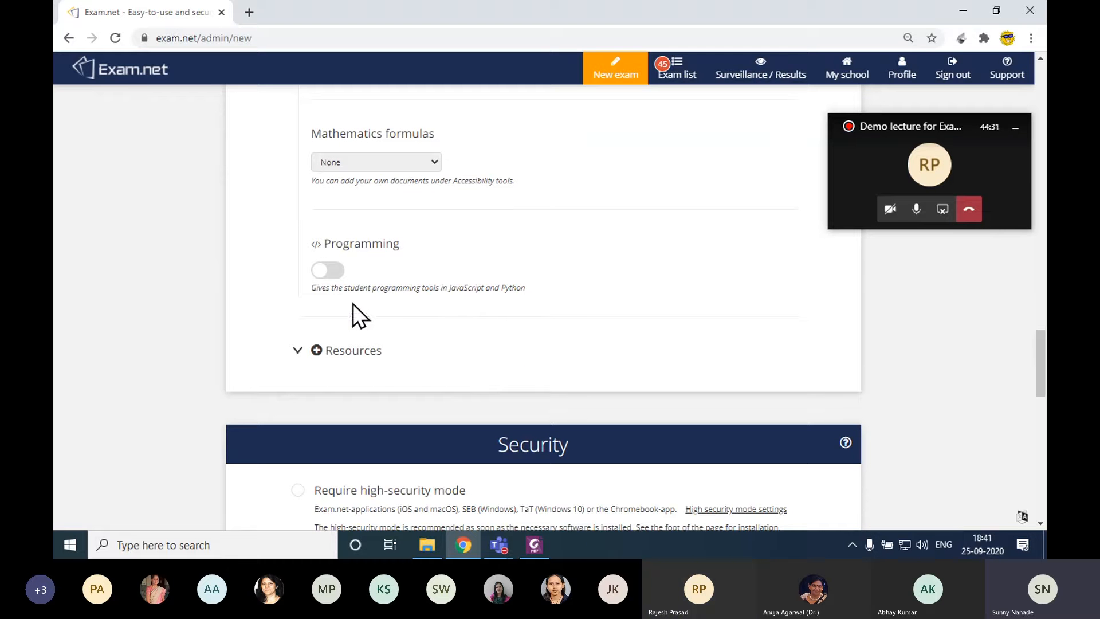
Review Additional documents and External resources, then collapse the Resources and Subject tools sections.
left_click(340, 360)
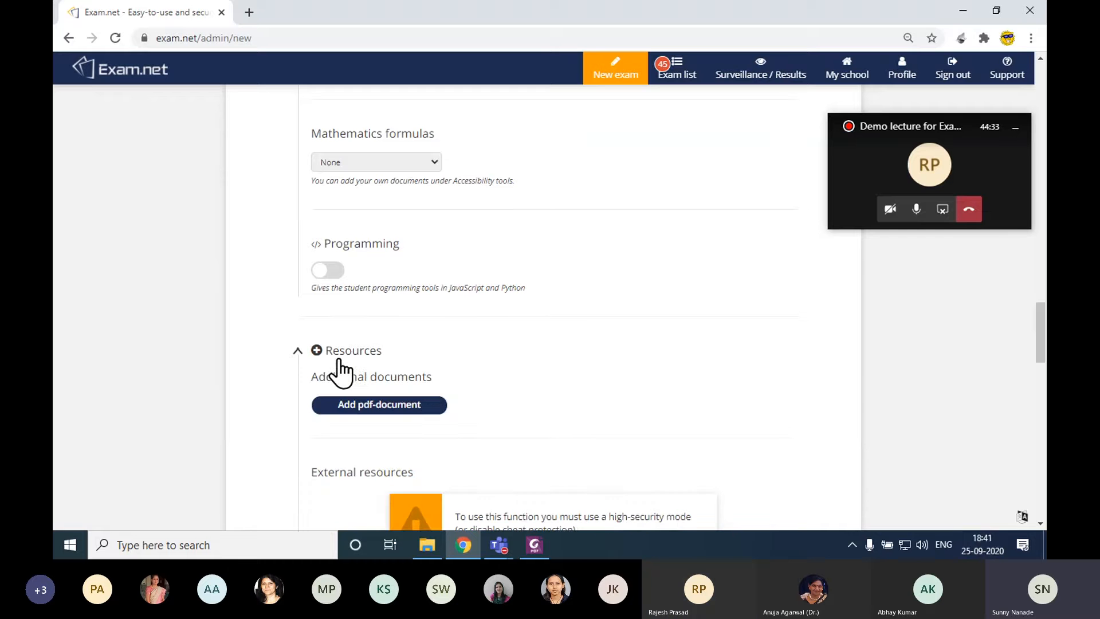
scroll(246, 378, "down", 3)
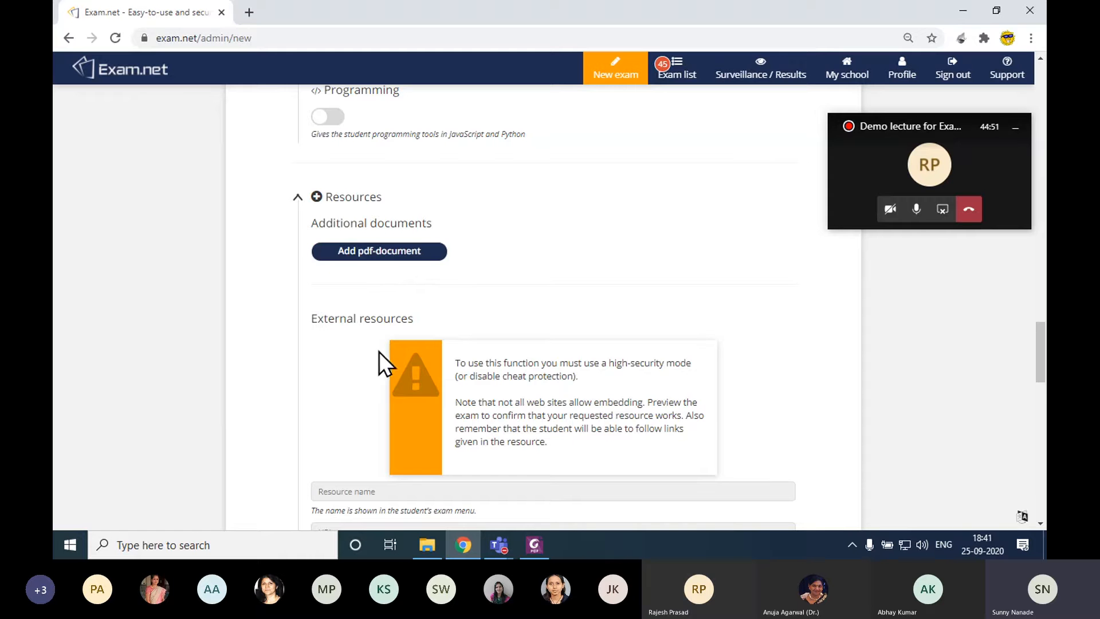
scroll(356, 349, "down", 2)
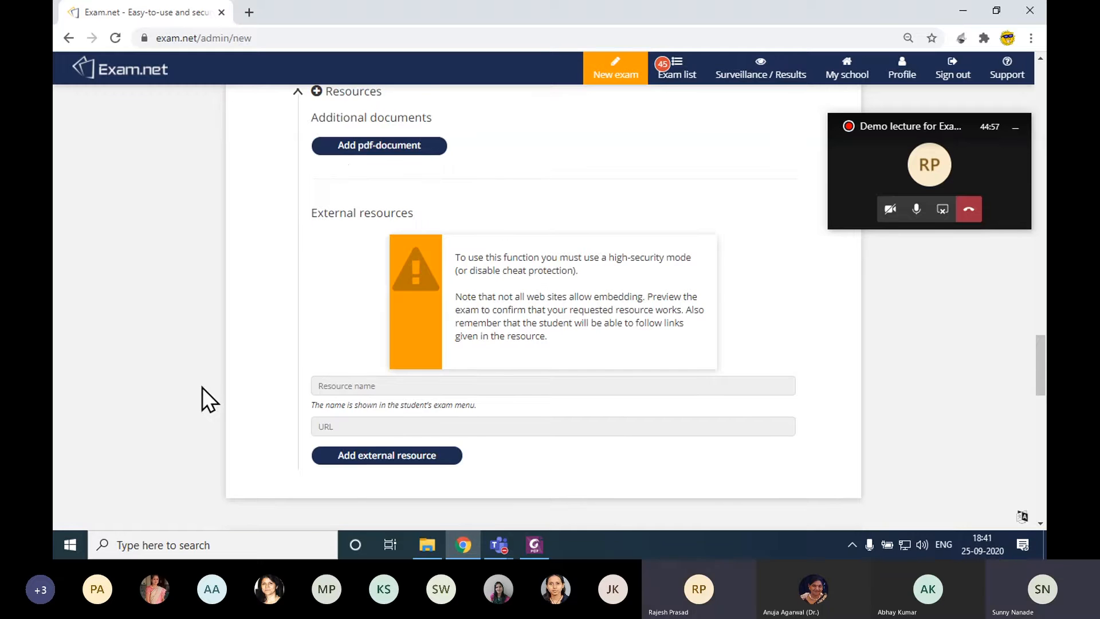
scroll(202, 387, "down", 2)
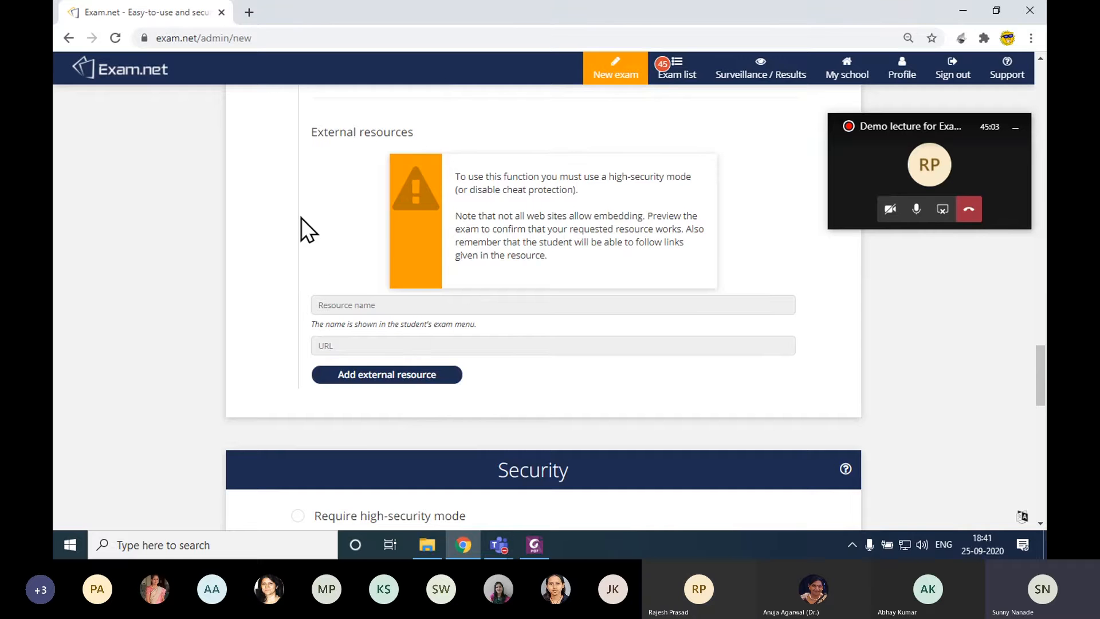
scroll(301, 221, "up", 4)
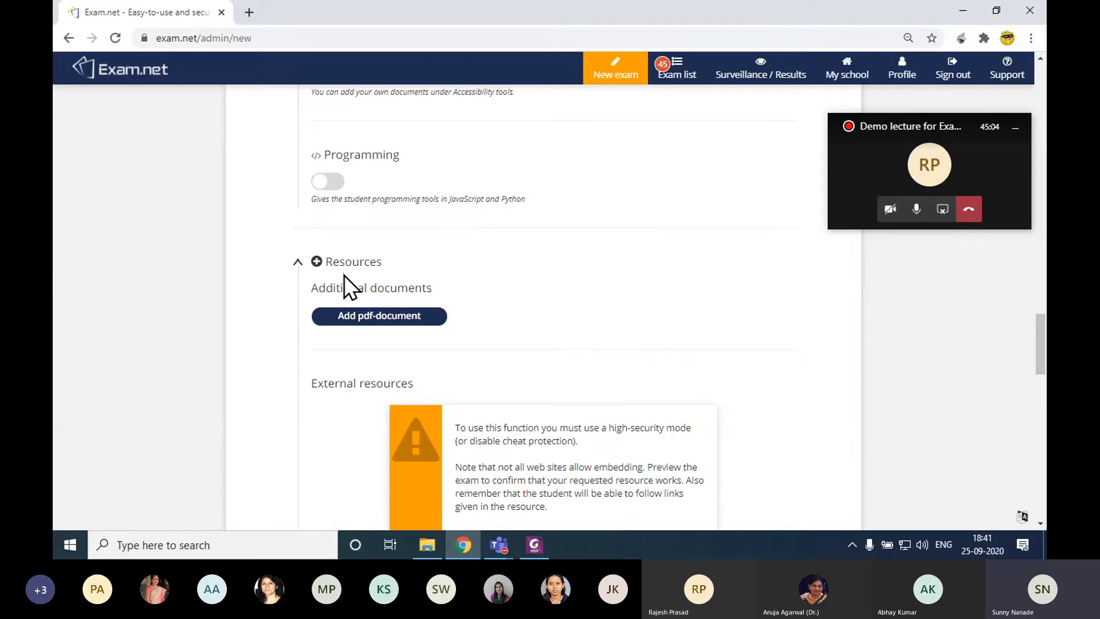
left_click(344, 265)
scroll(344, 269, "up", 5)
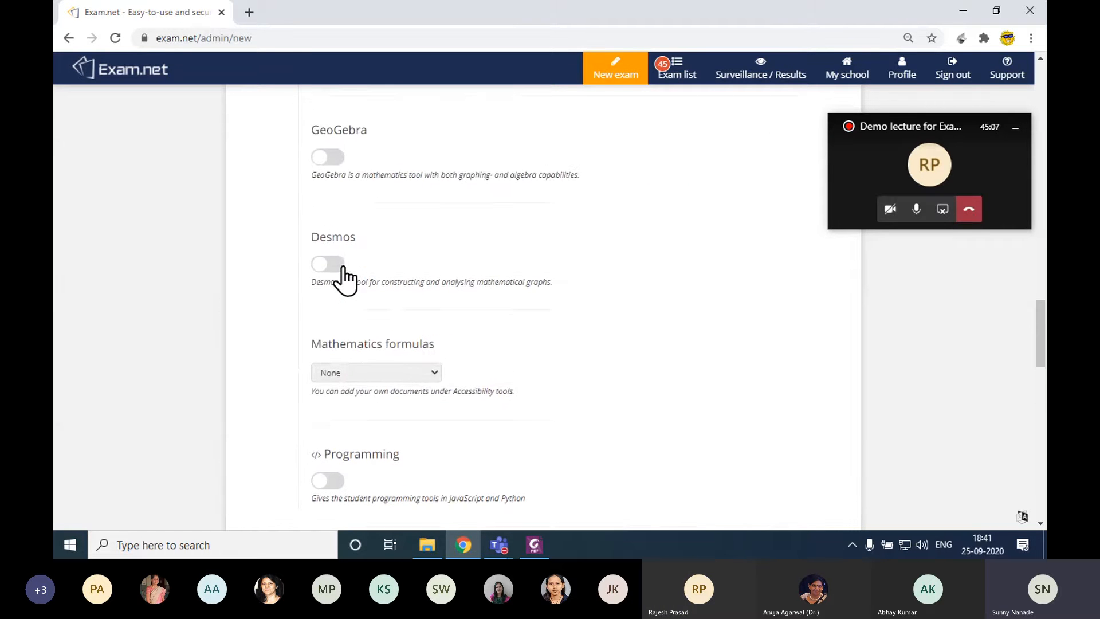
scroll(344, 270, "up", 6)
left_click(352, 245)
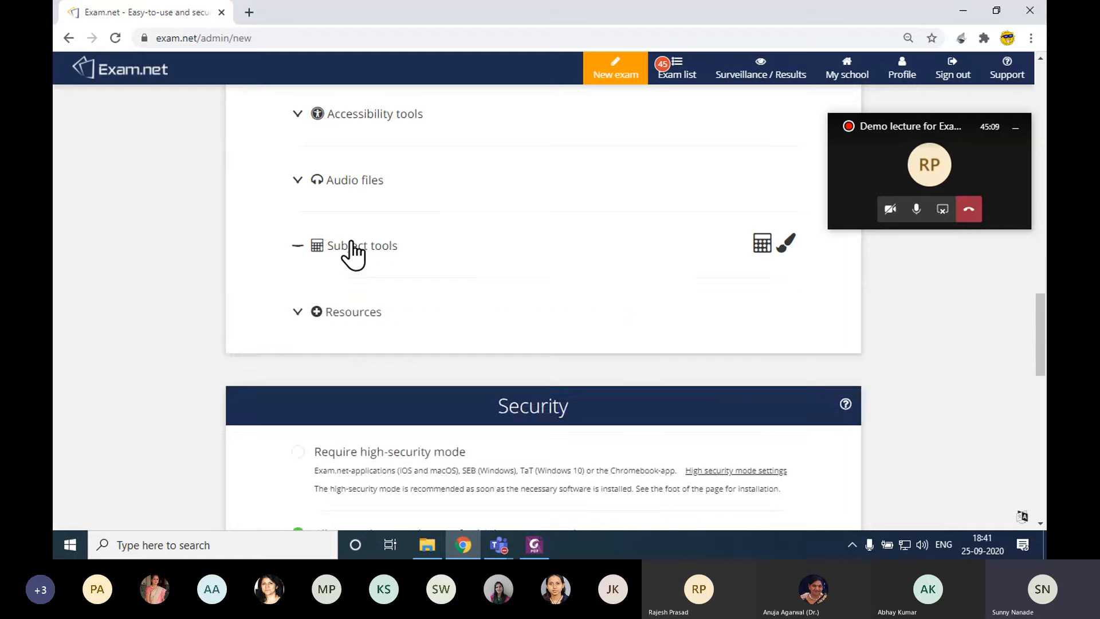
scroll(352, 250, "up", 5)
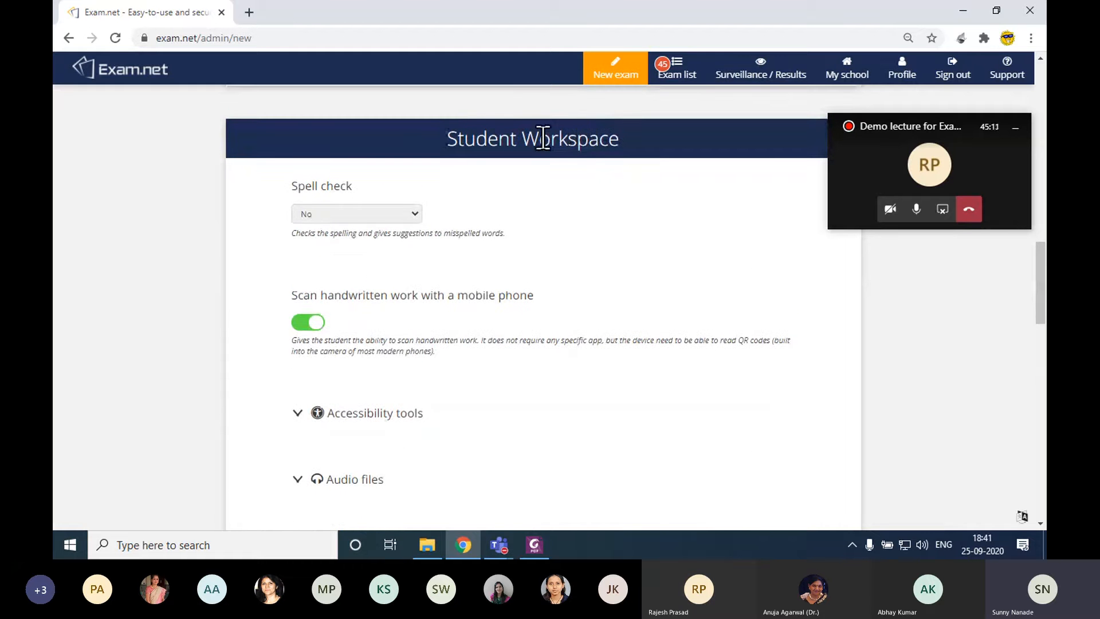
Scroll past Security settings and submit the form with 'Create the exam'.
left_click_drag(447, 136, 609, 141)
left_click(624, 144)
scroll(625, 143, "down", 8)
scroll(625, 143, "down", 3)
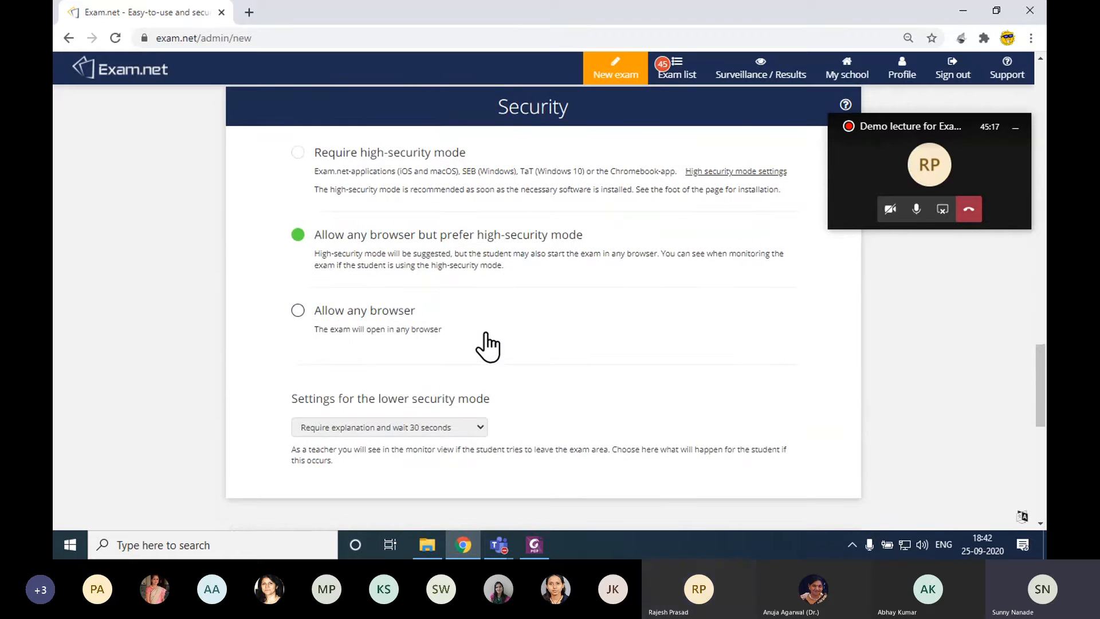
scroll(487, 344, "down", 5)
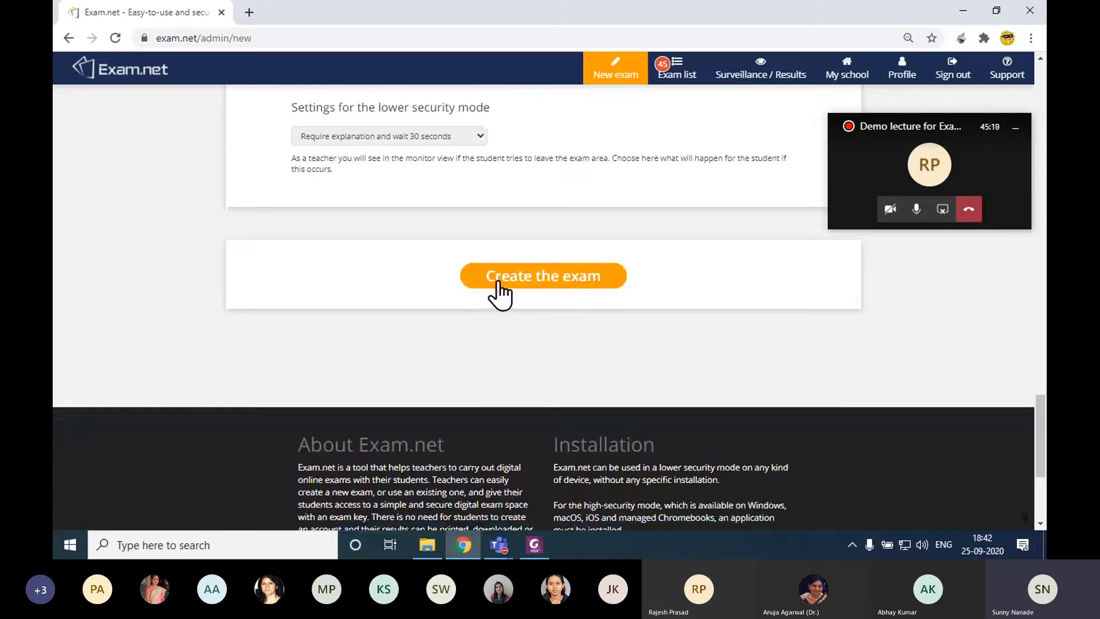
left_click(599, 278)
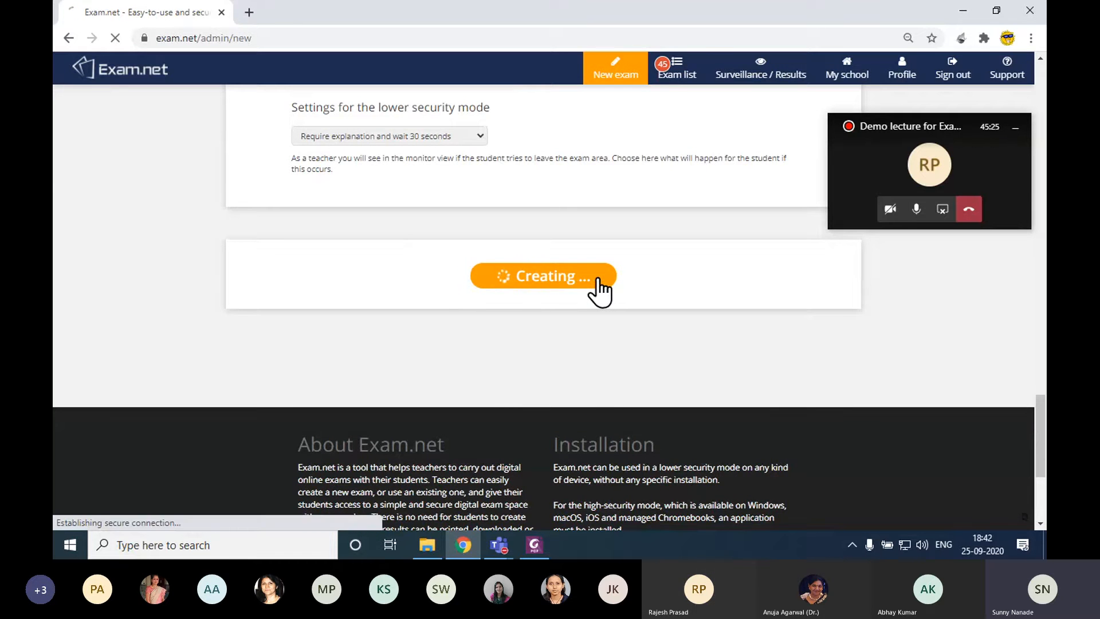
Scroll to the My Exams table showing the new MCQ exam and its exam key.
scroll(598, 279, "down", 10)
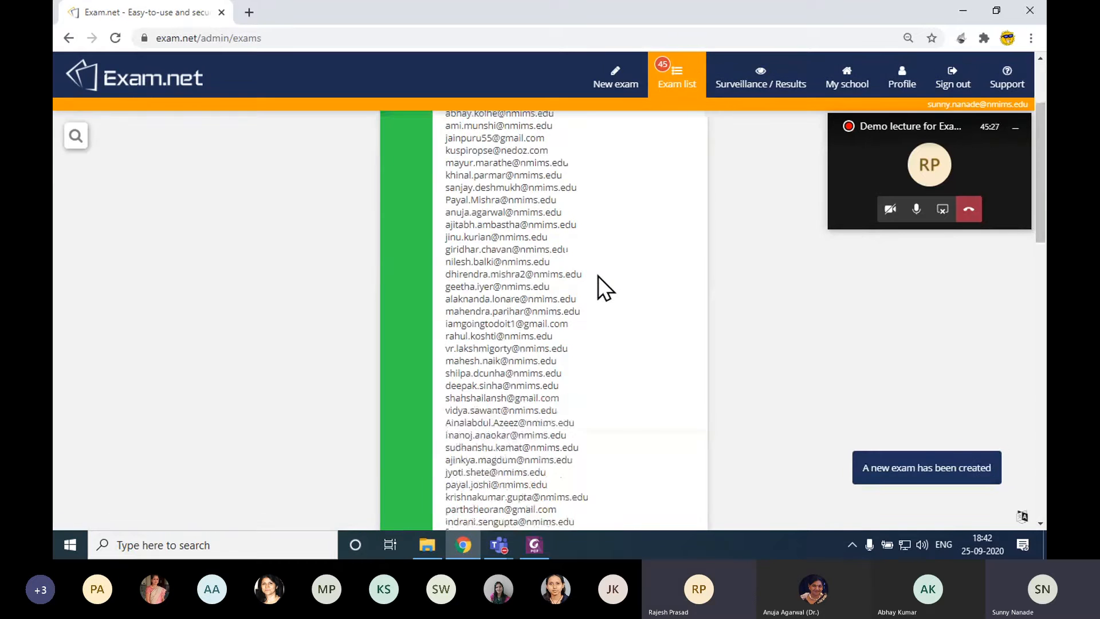
scroll(597, 276, "down", 3)
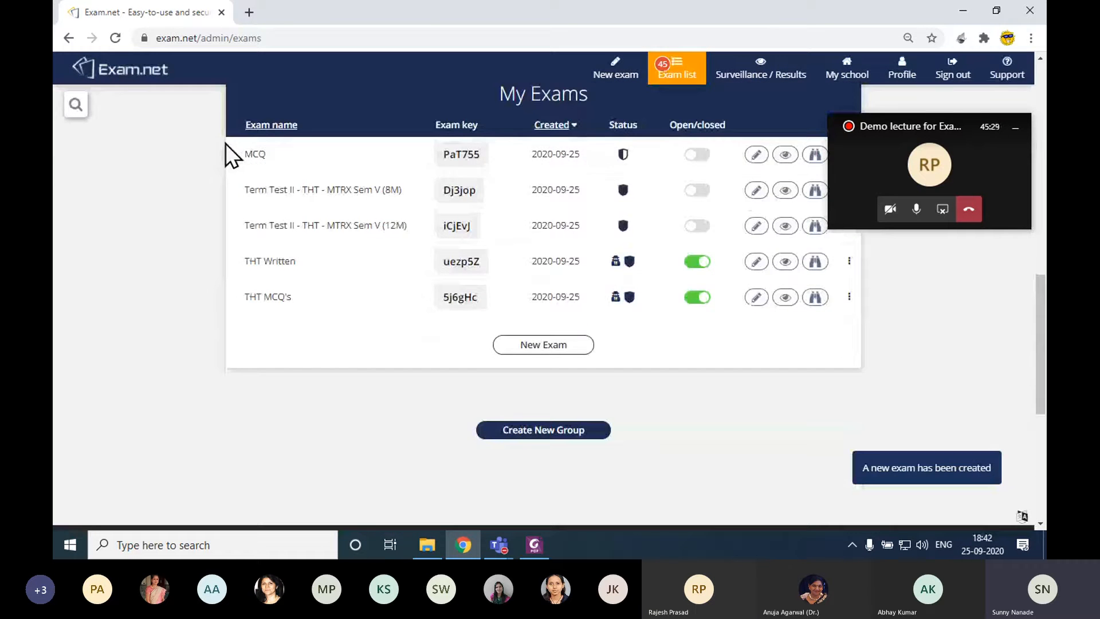
scroll(244, 146, "up", 1)
scroll(244, 146, "up", 2)
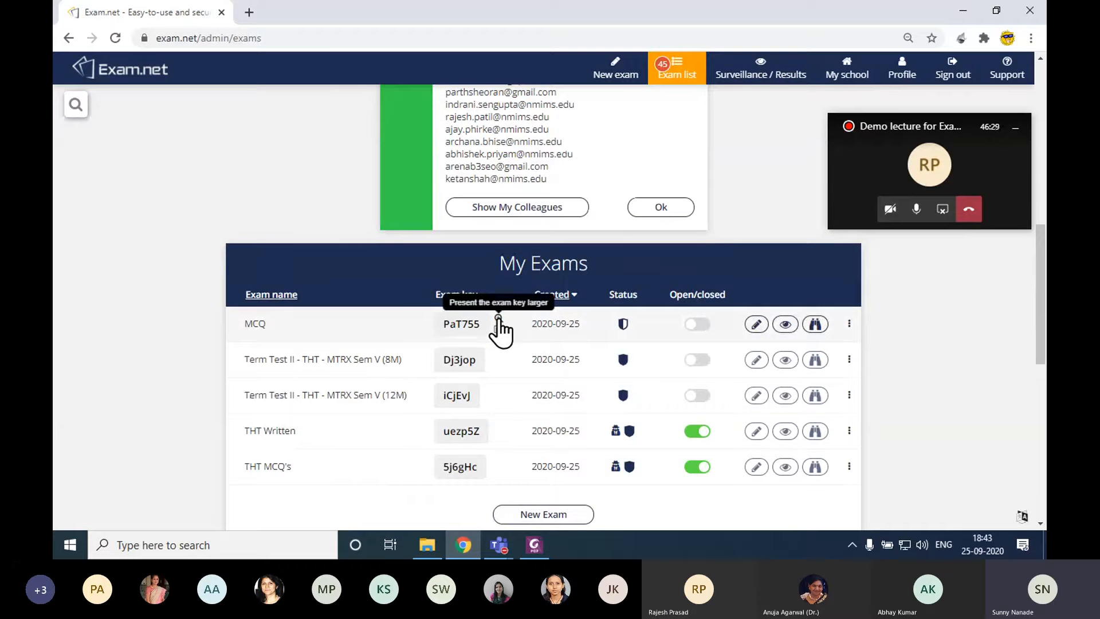
left_click(498, 319)
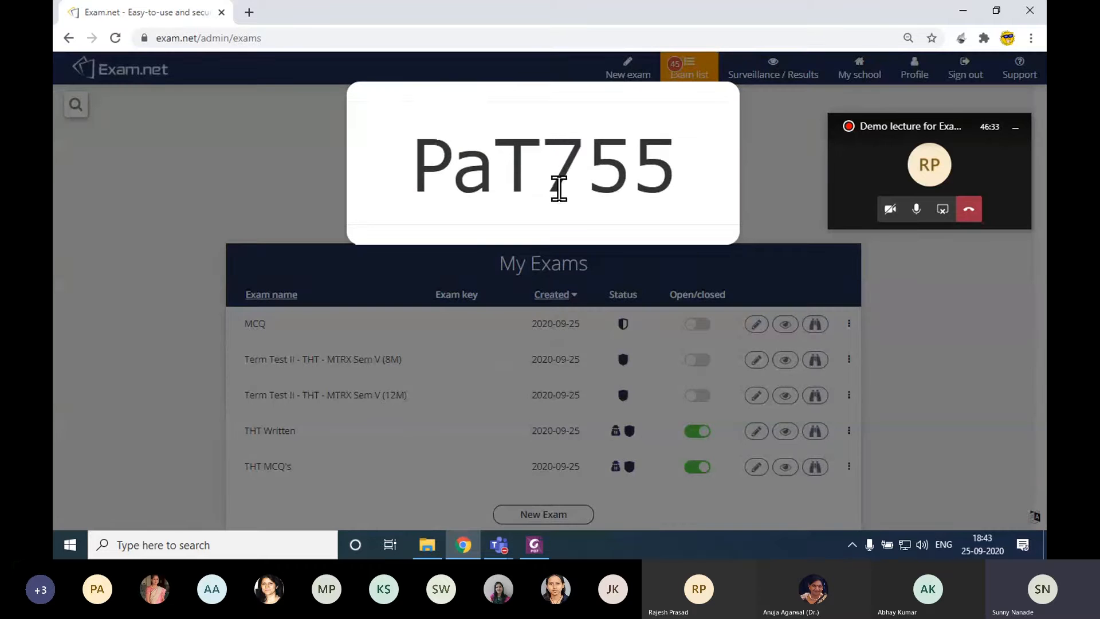
left_click(239, 200)
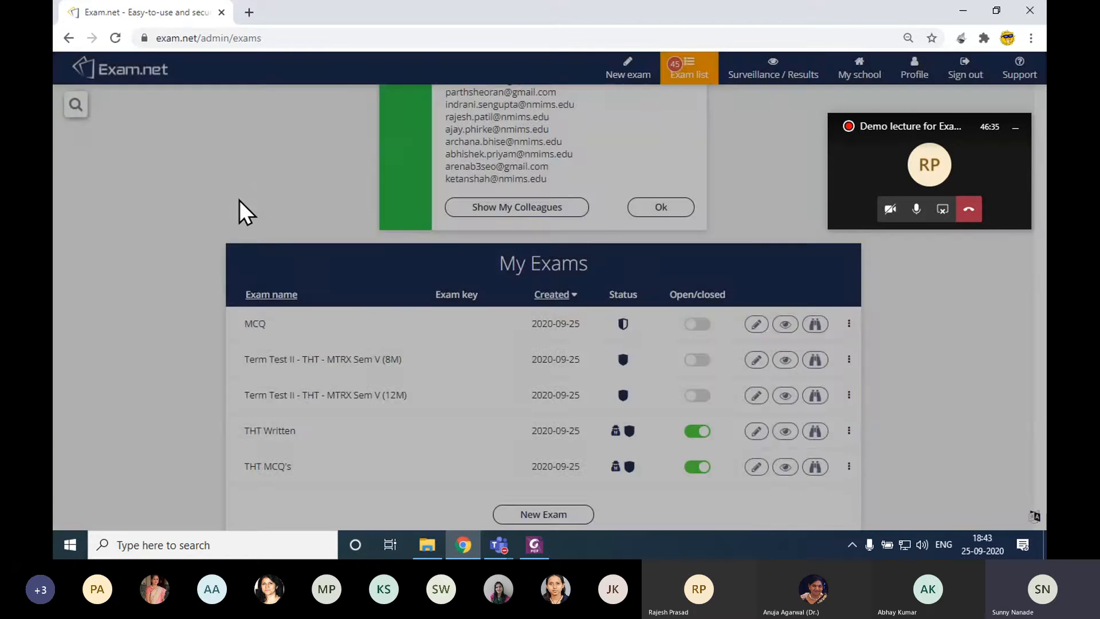
key("ctrl+shift+n")
type("exam.net")
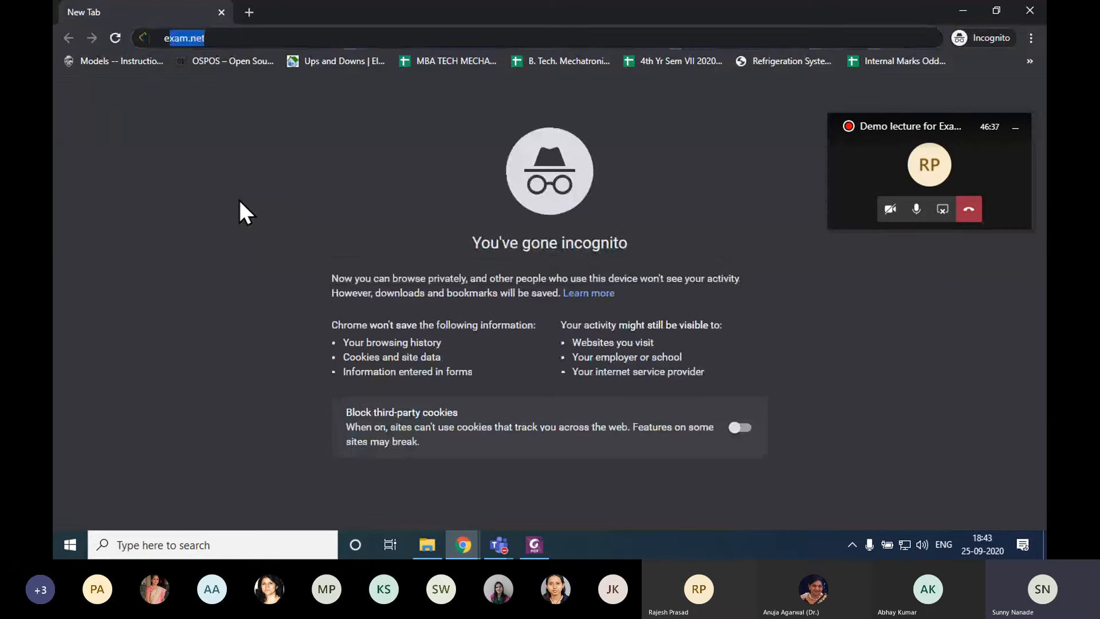
key("Return")
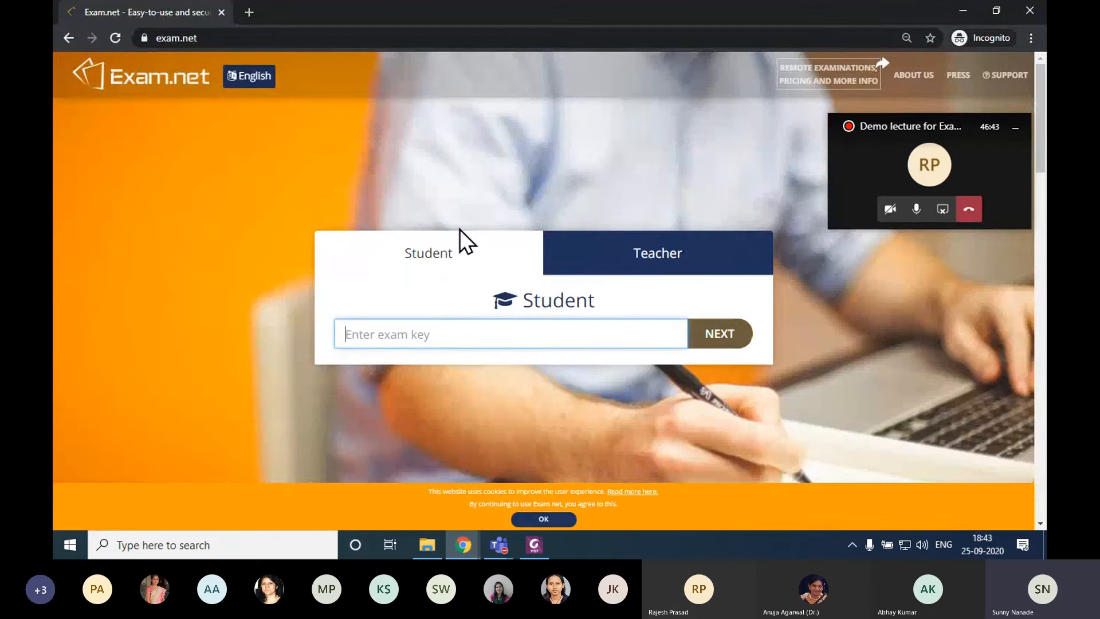
left_click(221, 12)
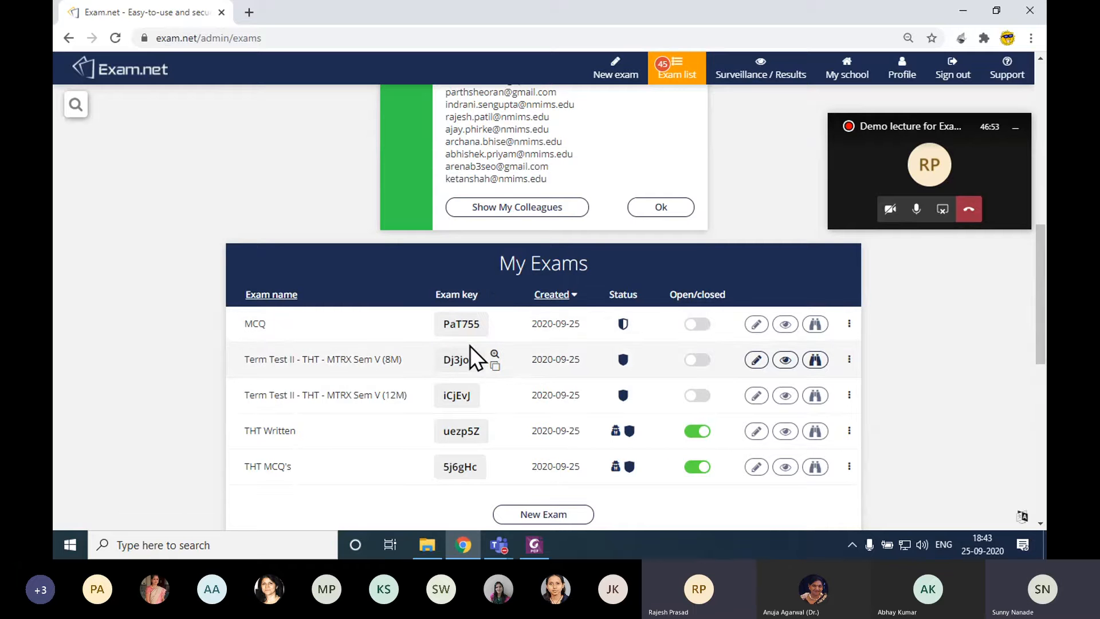
left_click(923, 545)
left_click(996, 409)
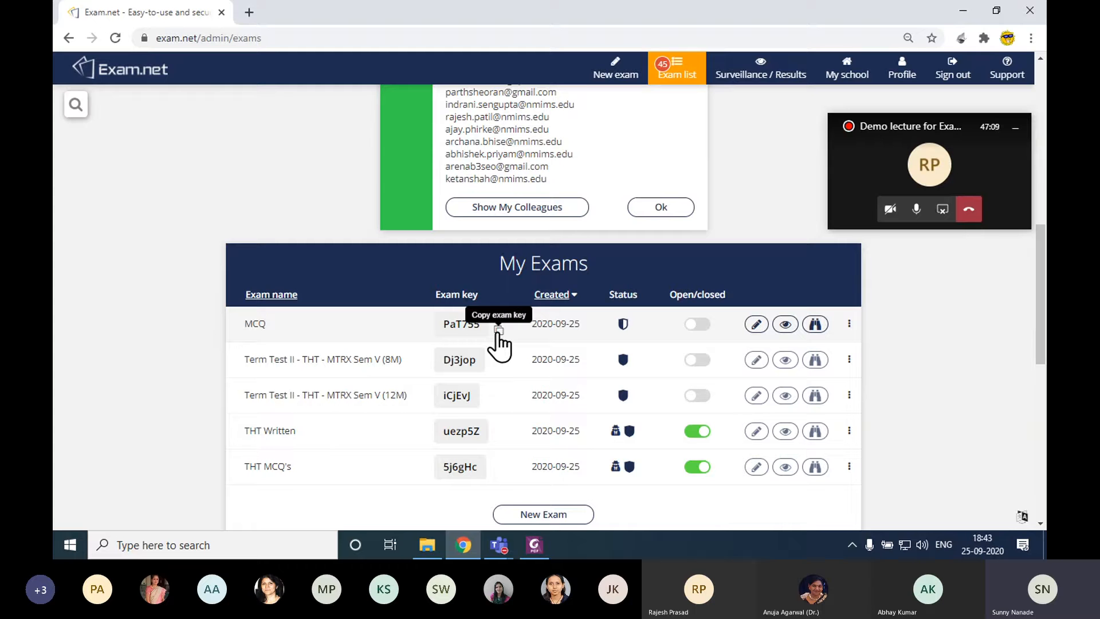
left_click(499, 331)
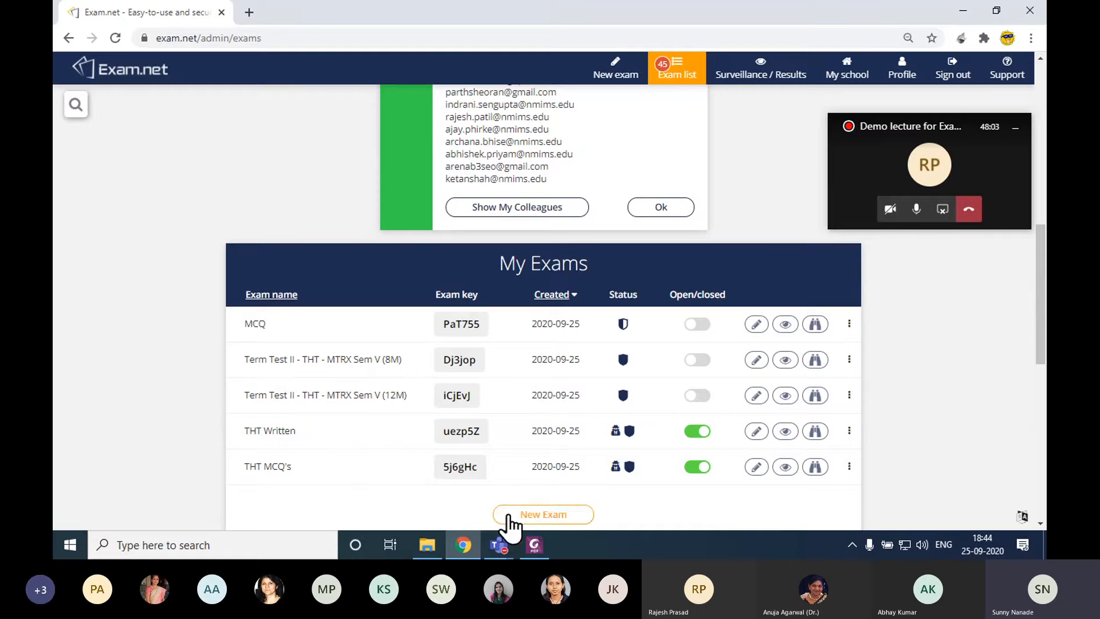
left_click(498, 544)
left_click(512, 465)
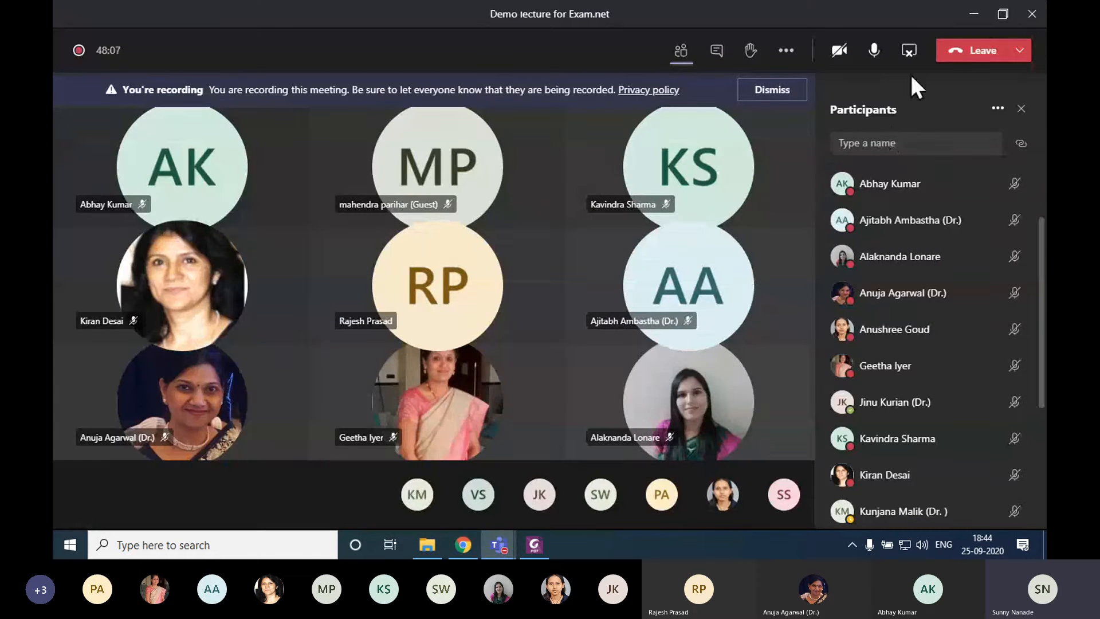
left_click(976, 14)
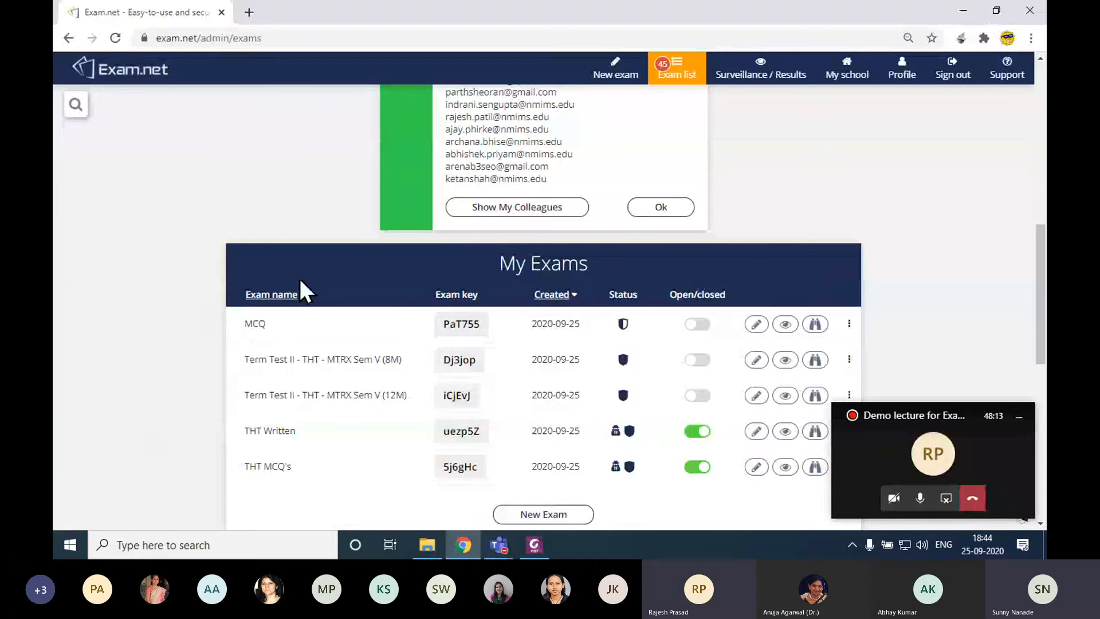
scroll(301, 279, "down", 2)
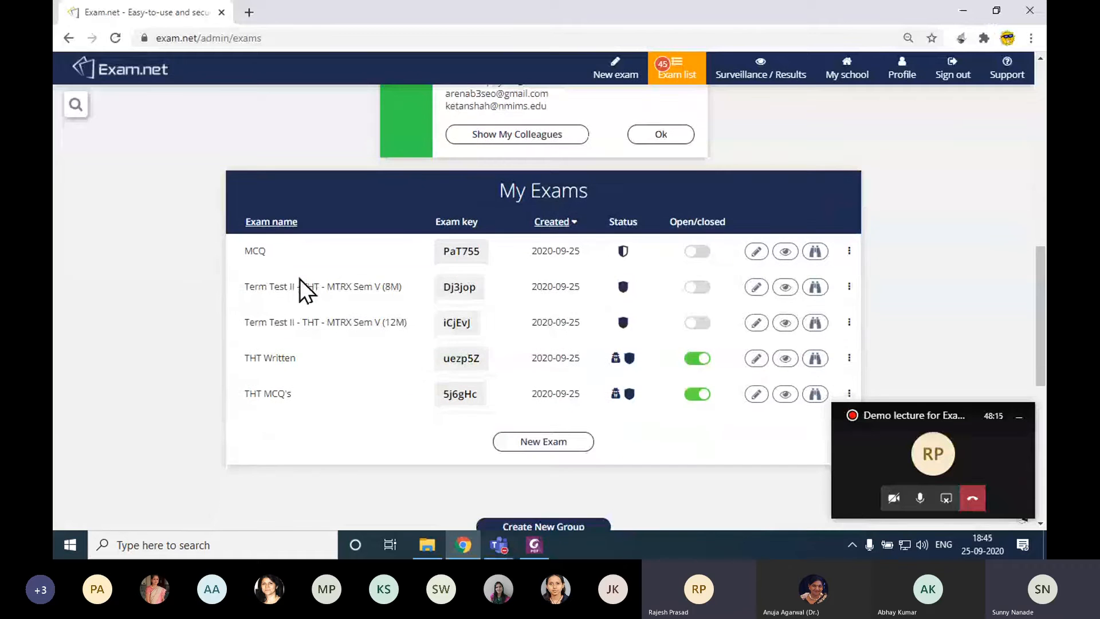
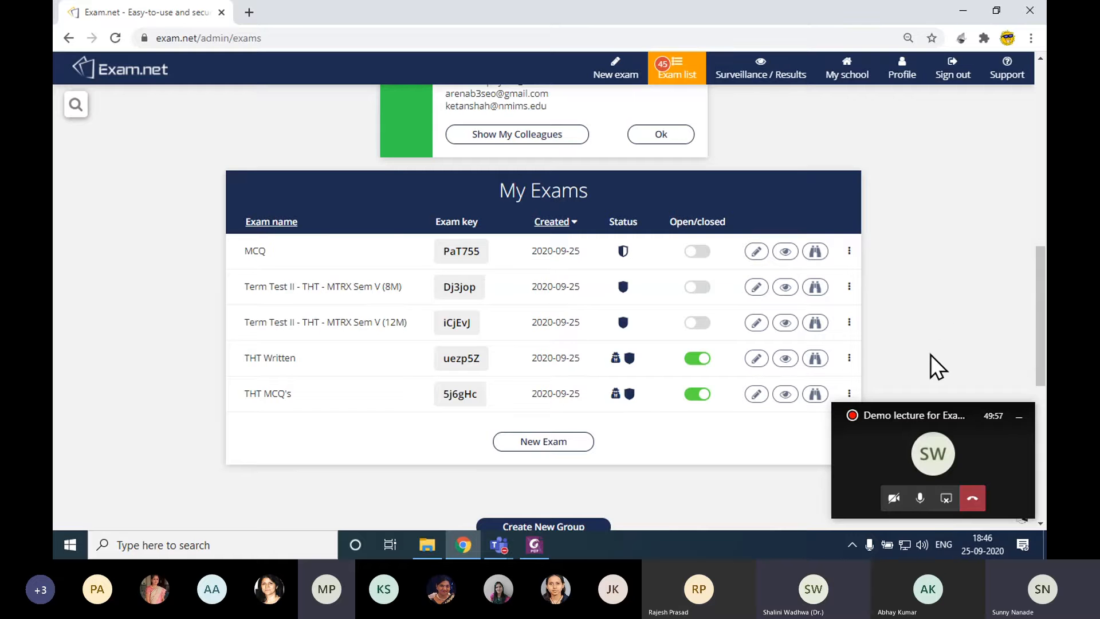
In the full Teams meeting, mute the raised-hand guest from the Participants list.
left_click(933, 444)
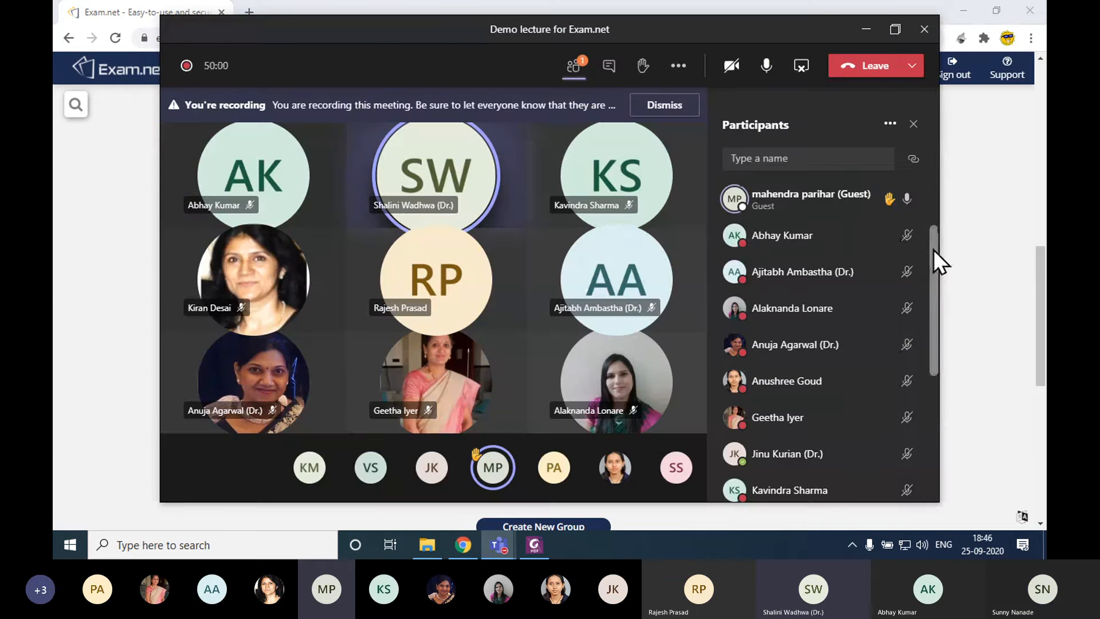
left_click_drag(934, 250, 937, 202)
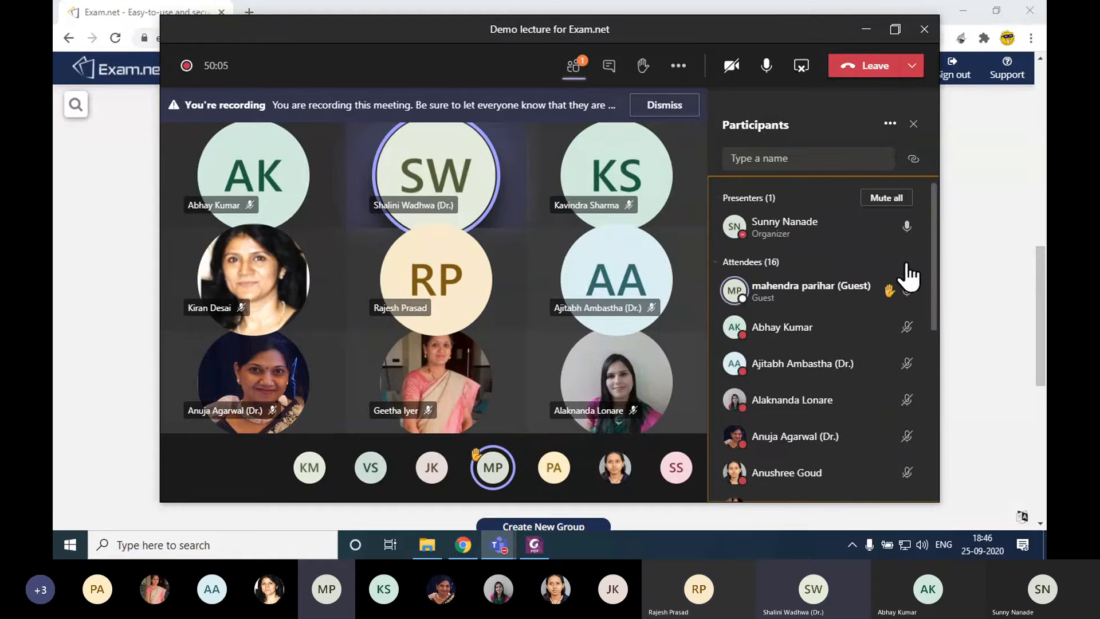
mouse_move(905, 293)
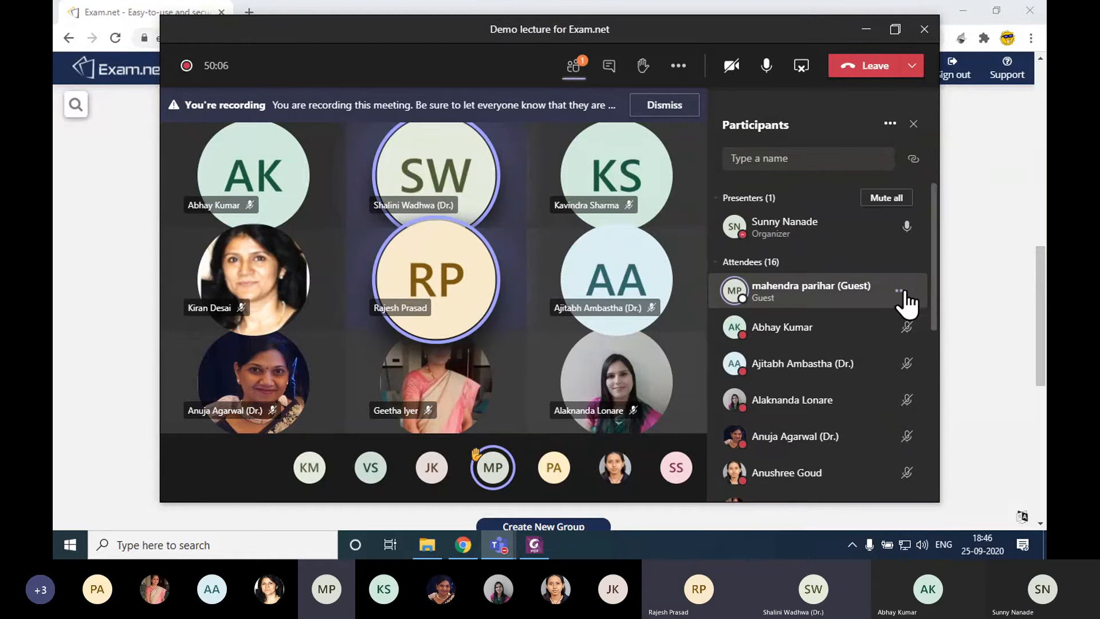
left_click(903, 291)
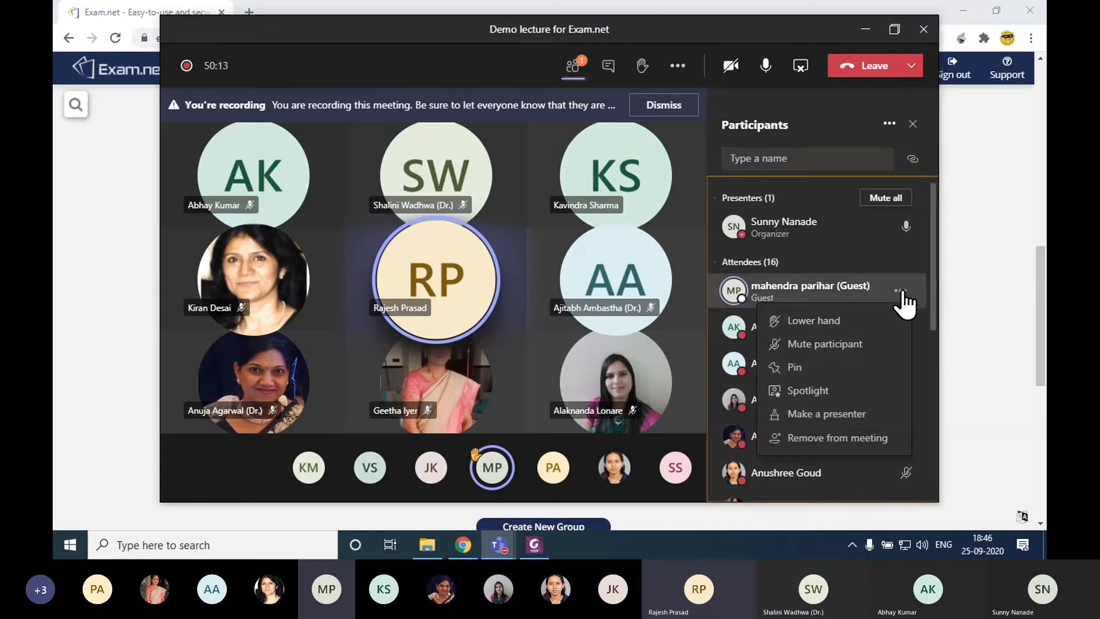
left_click(866, 345)
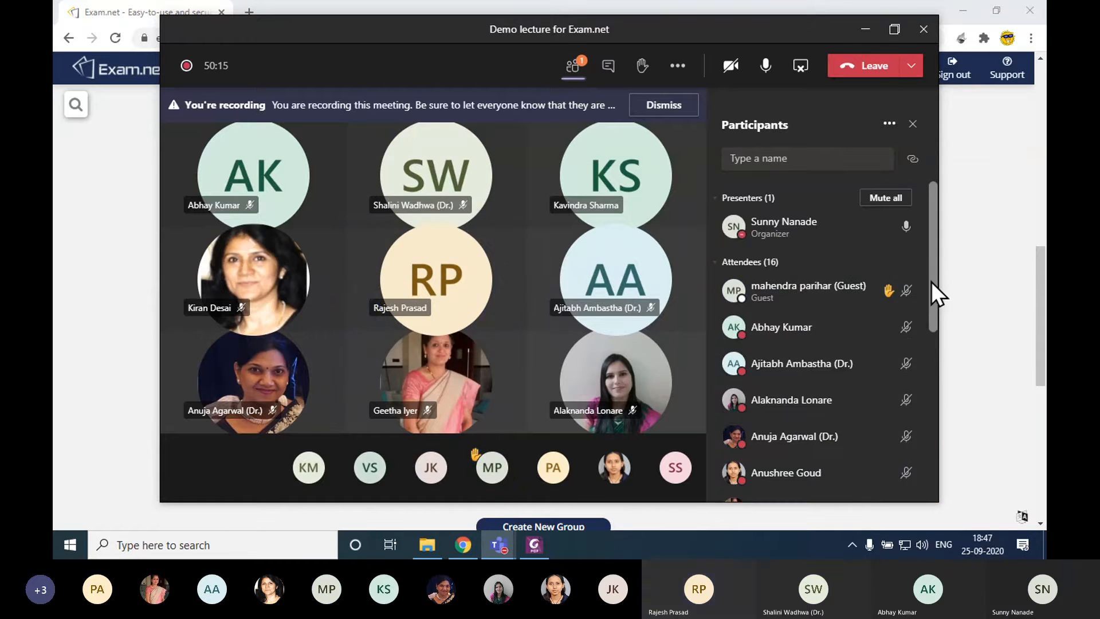
Recheck the guest in the participants list, then minimise the meeting window.
left_click_drag(930, 281, 937, 463)
left_click(933, 259)
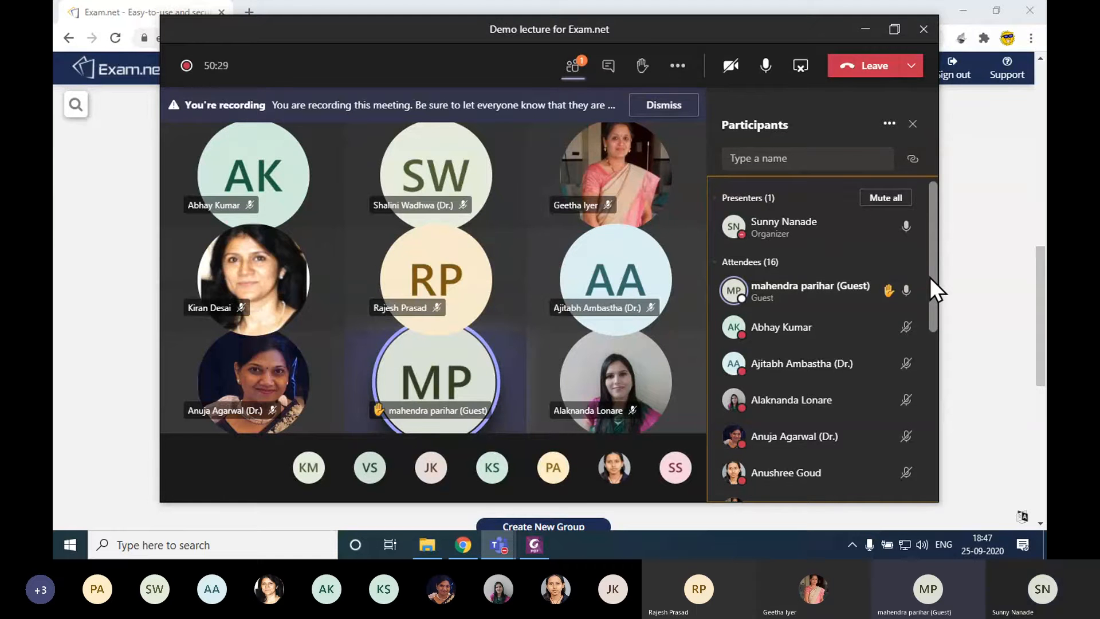
left_click_drag(935, 270, 937, 458)
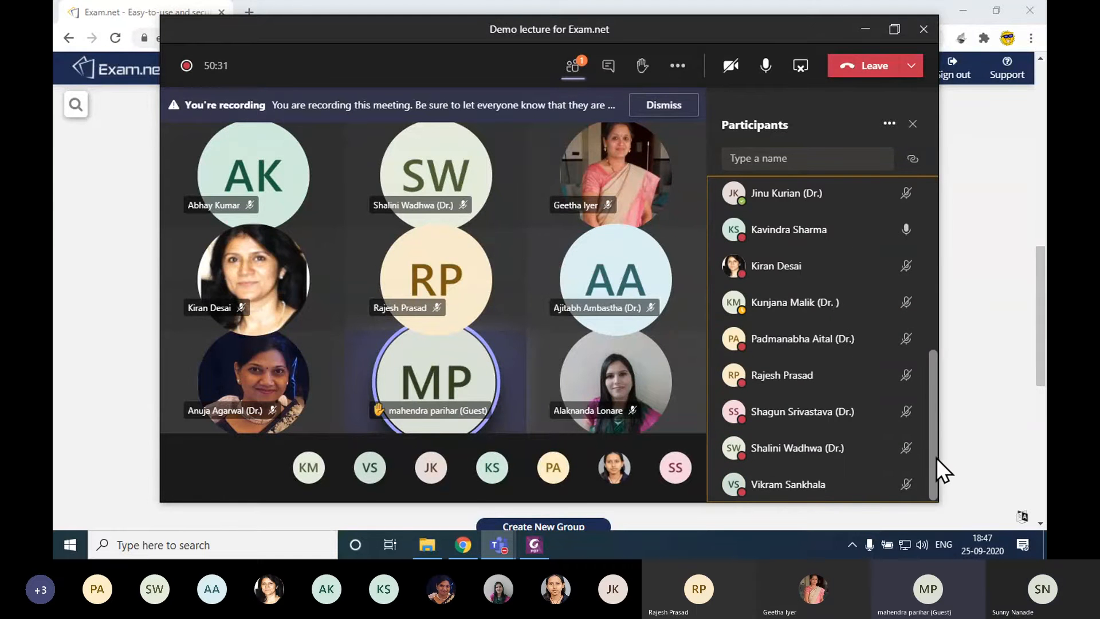
left_click(866, 29)
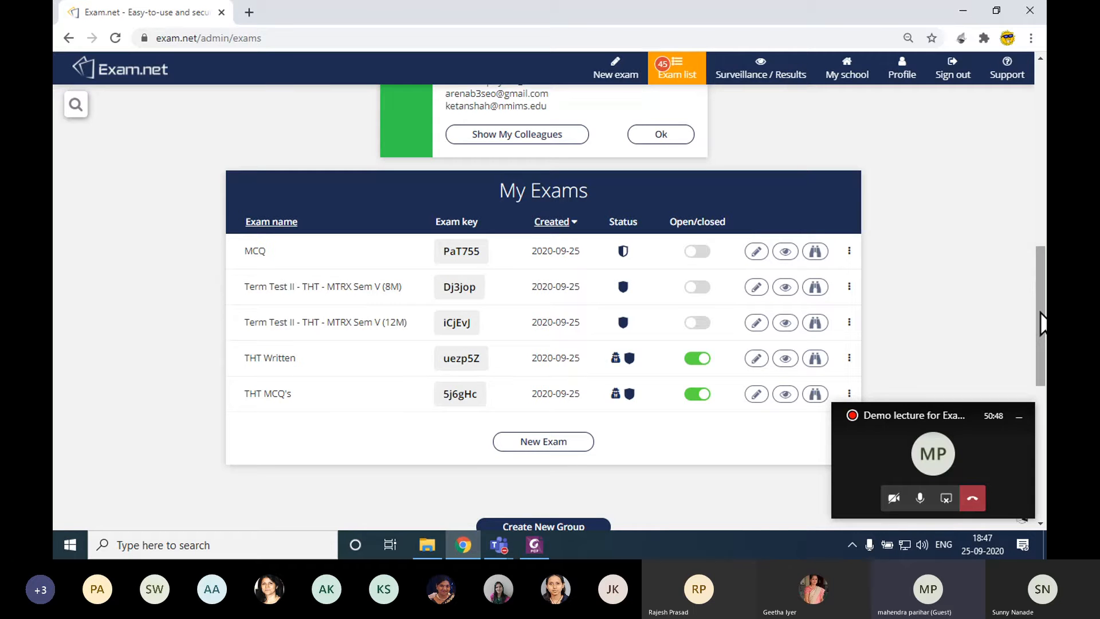
Scroll the five-exam My Exams list, then focus and nudge the floating Teams call window.
left_click_drag(1042, 324, 1043, 343)
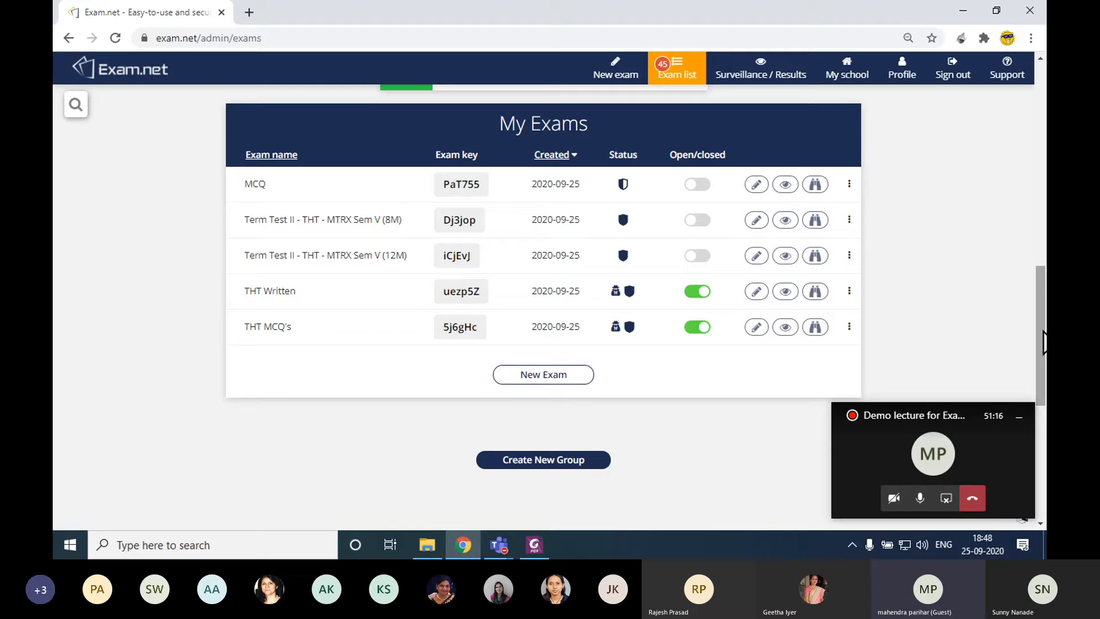
mouse_move(1044, 342)
left_mouse_down()
mouse_move(1044, 354)
mouse_move(1044, 343)
left_mouse_up()
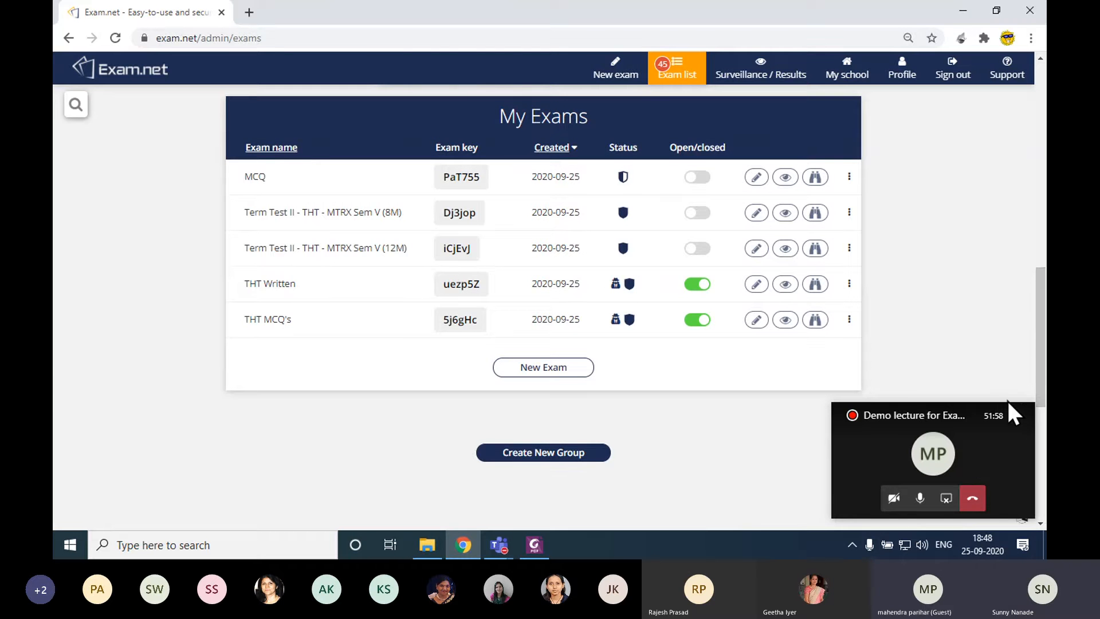
left_click(977, 430)
left_click_drag(974, 422, 970, 429)
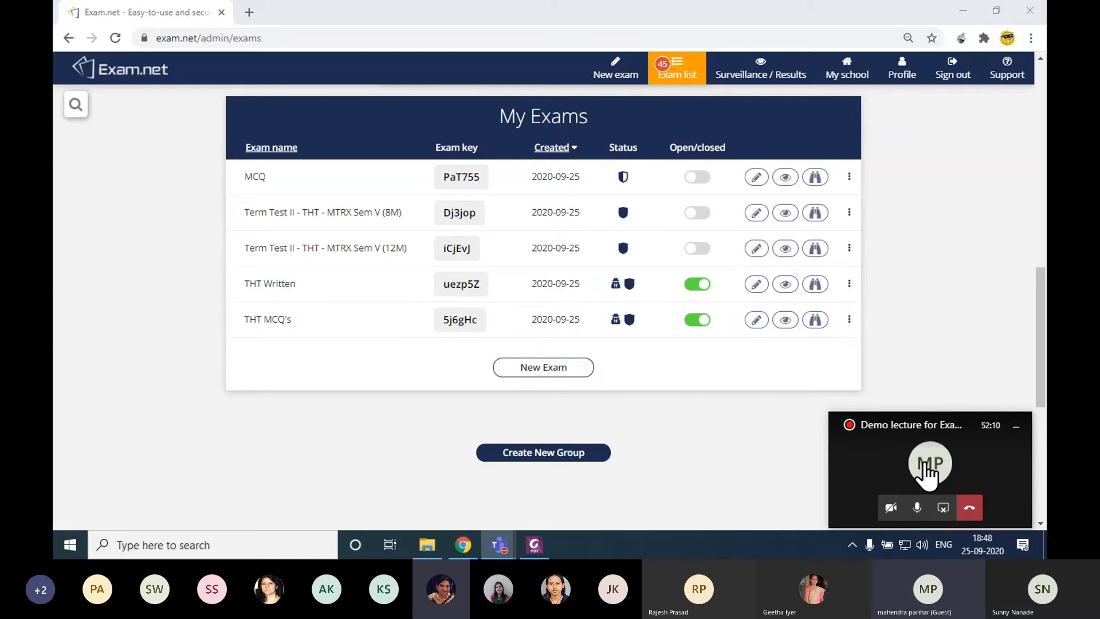
Maximise the Teams meeting, check speaker volume, and toggle your own microphone off and on.
left_click(928, 472)
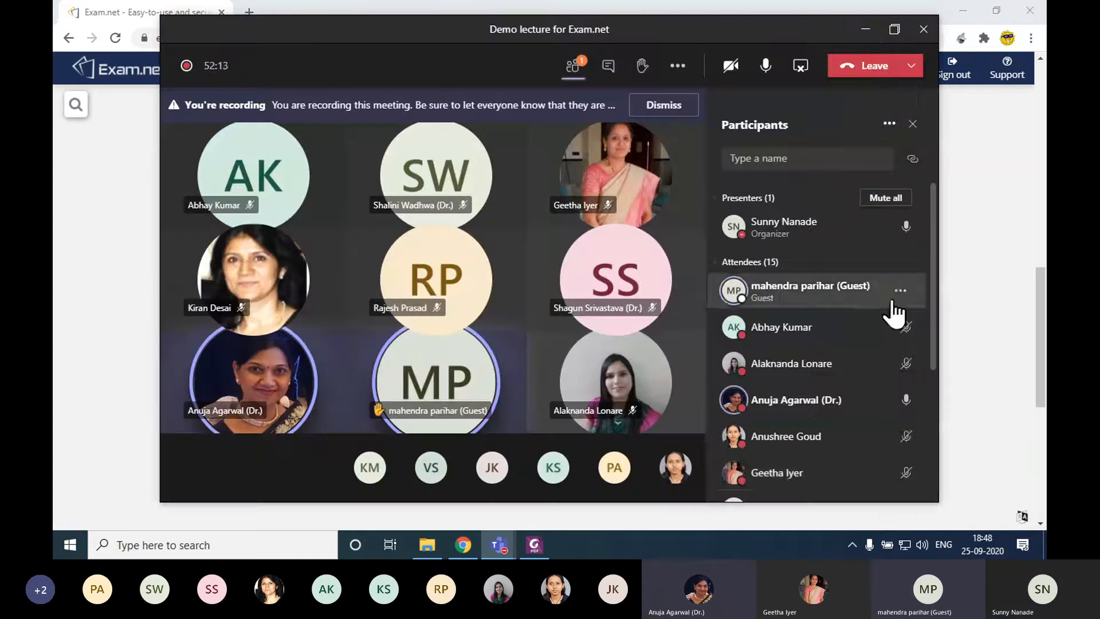
left_click(893, 34)
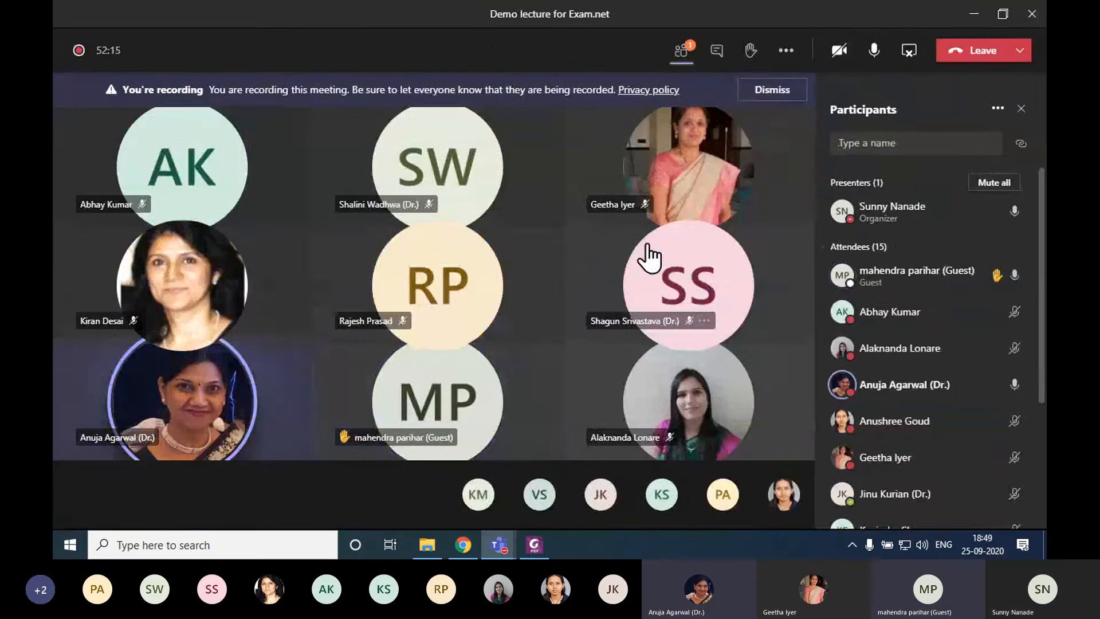
left_click(924, 545)
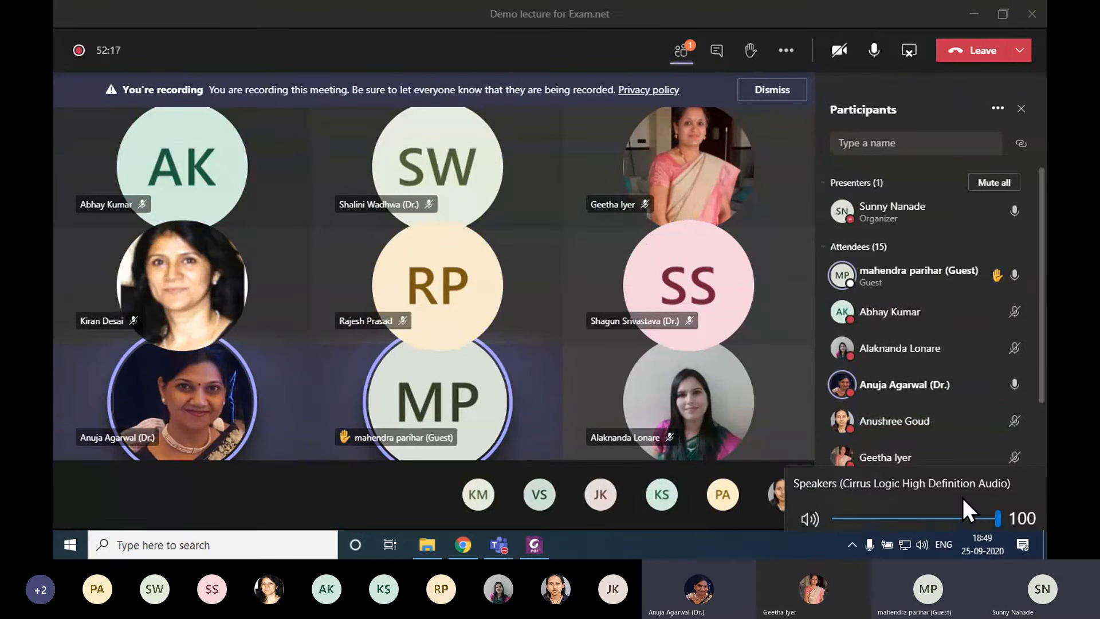
left_click(714, 554)
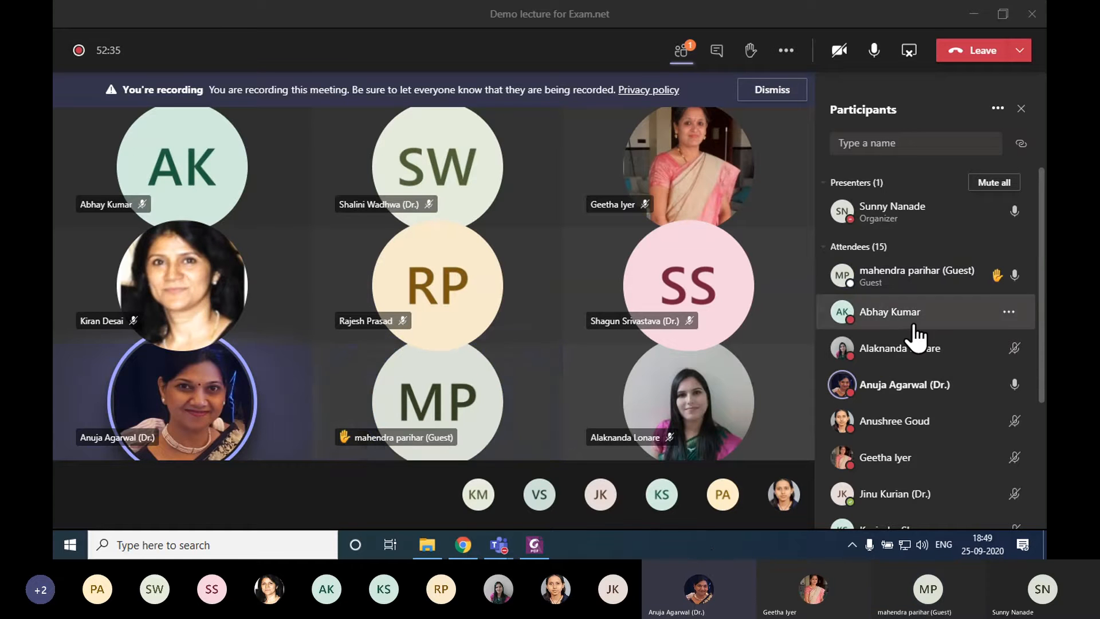
left_click(876, 67)
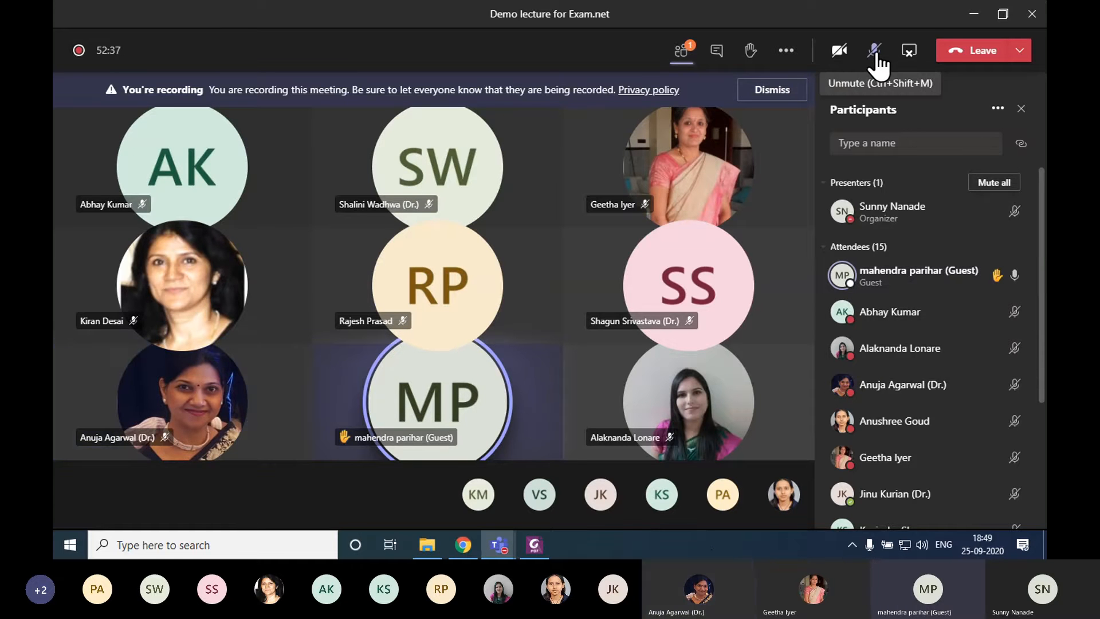
left_click(886, 72)
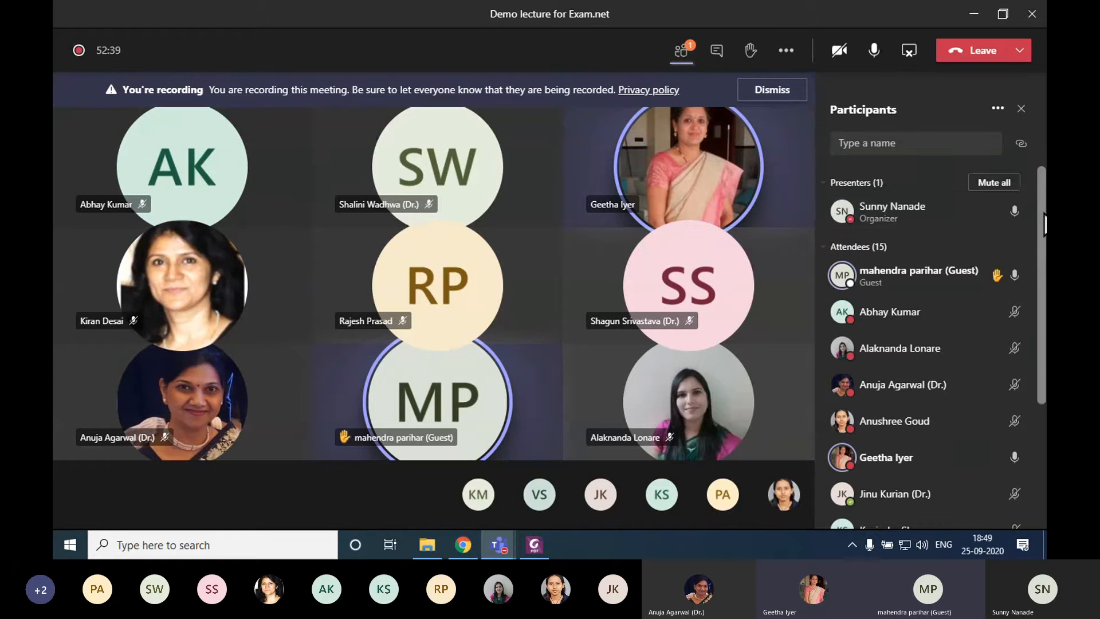
Mute the guest attendee from Participants, then return to the Exam.net exam list in Chrome.
scroll(975, 344, "down", 3)
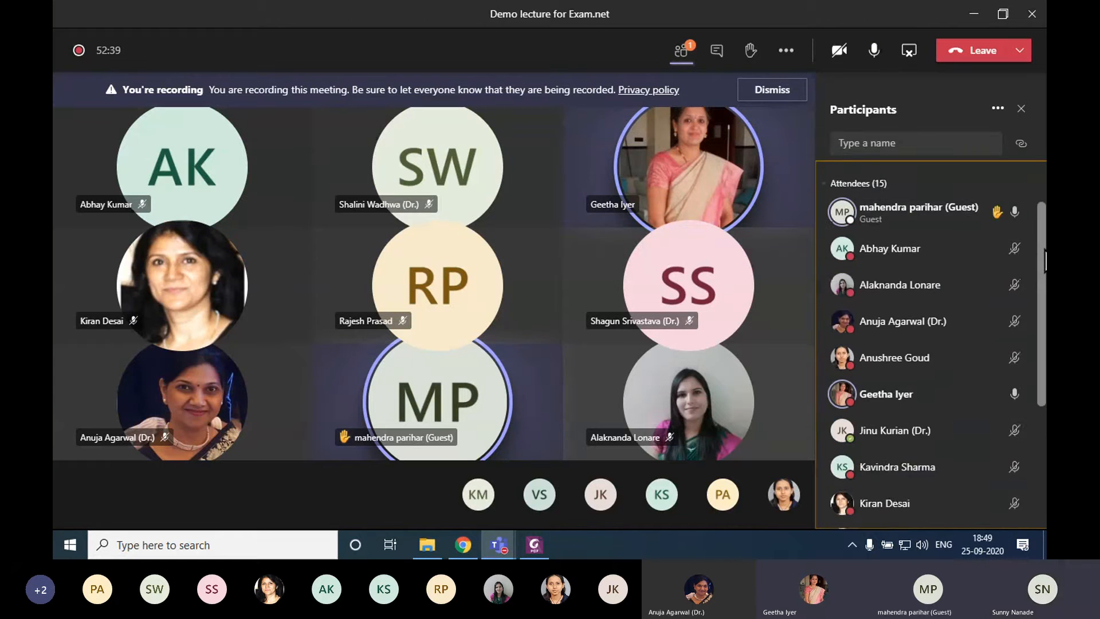
left_click(466, 547)
left_click(500, 545)
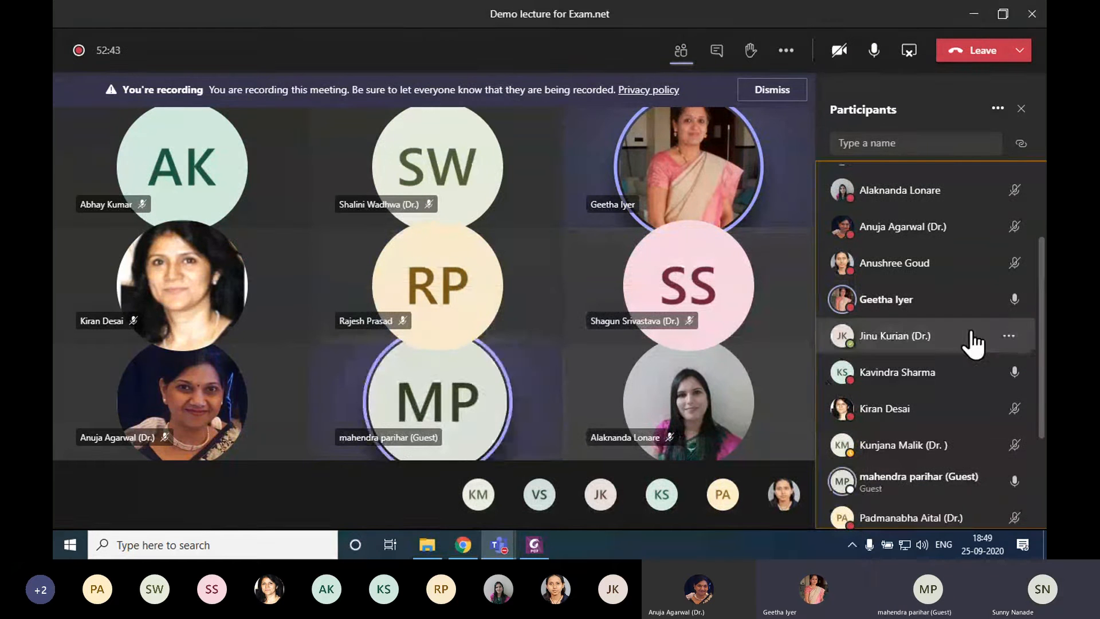
scroll(1035, 360, "down", 5)
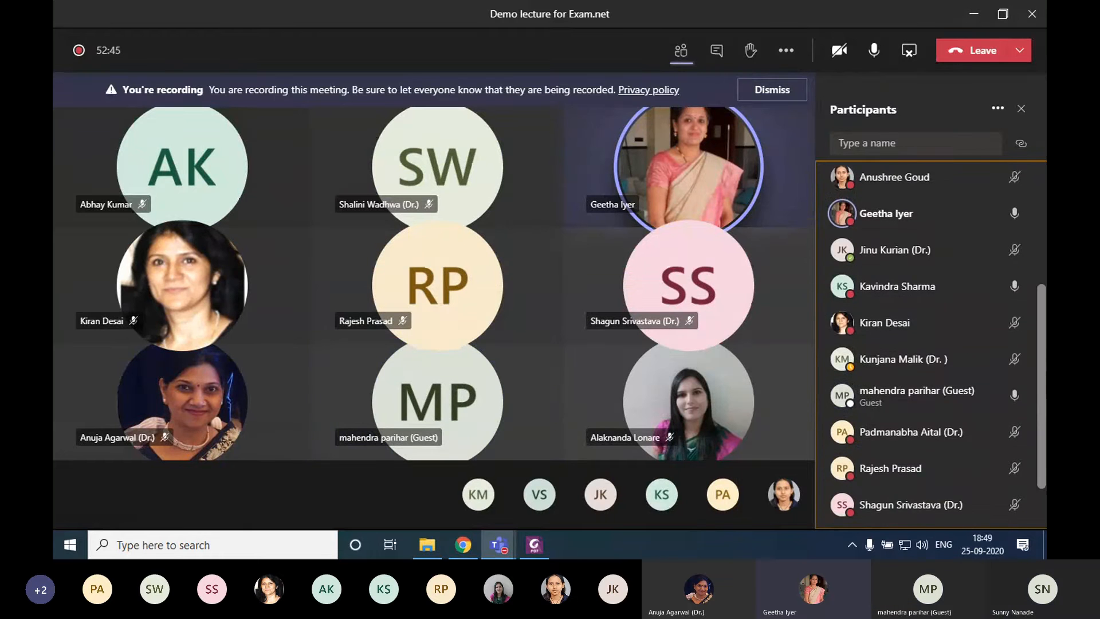
left_click(1008, 329)
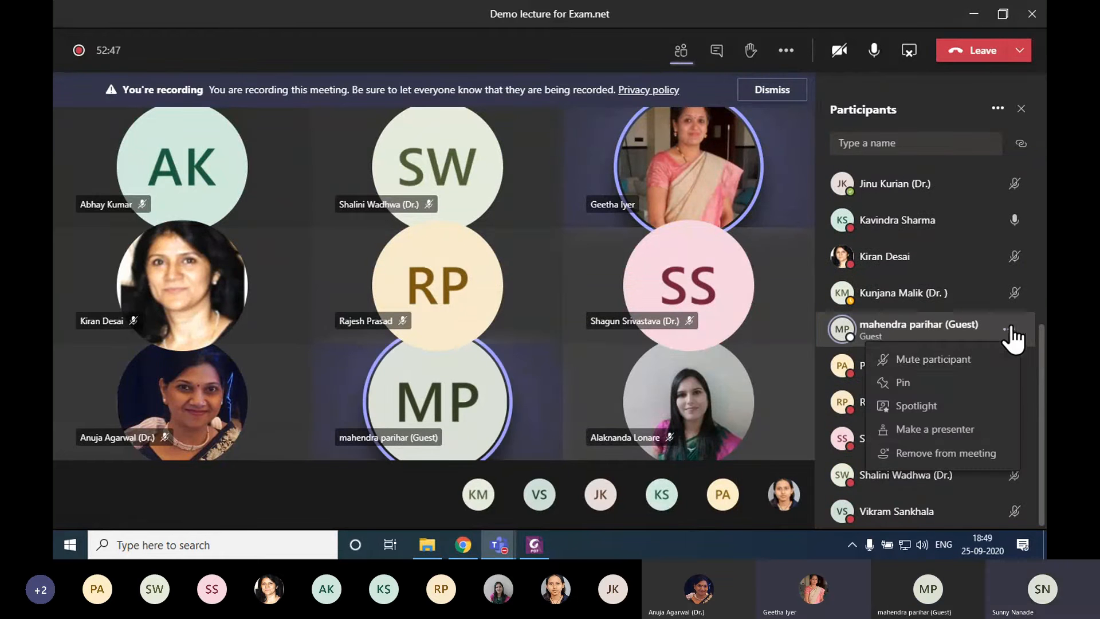
left_click(988, 361)
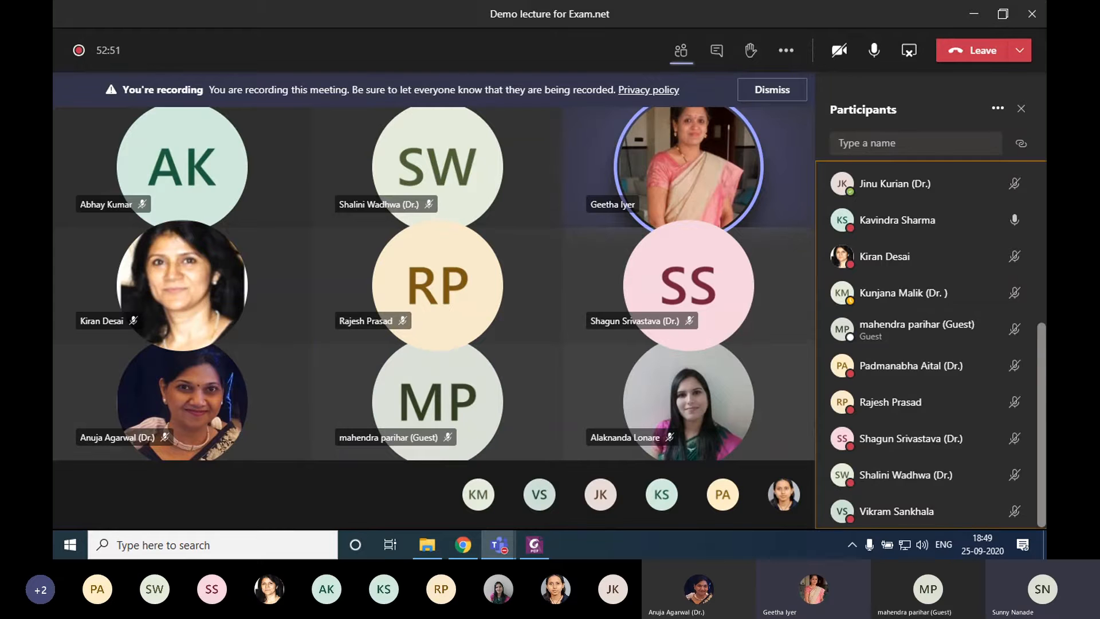
scroll(928, 344, "up", 4)
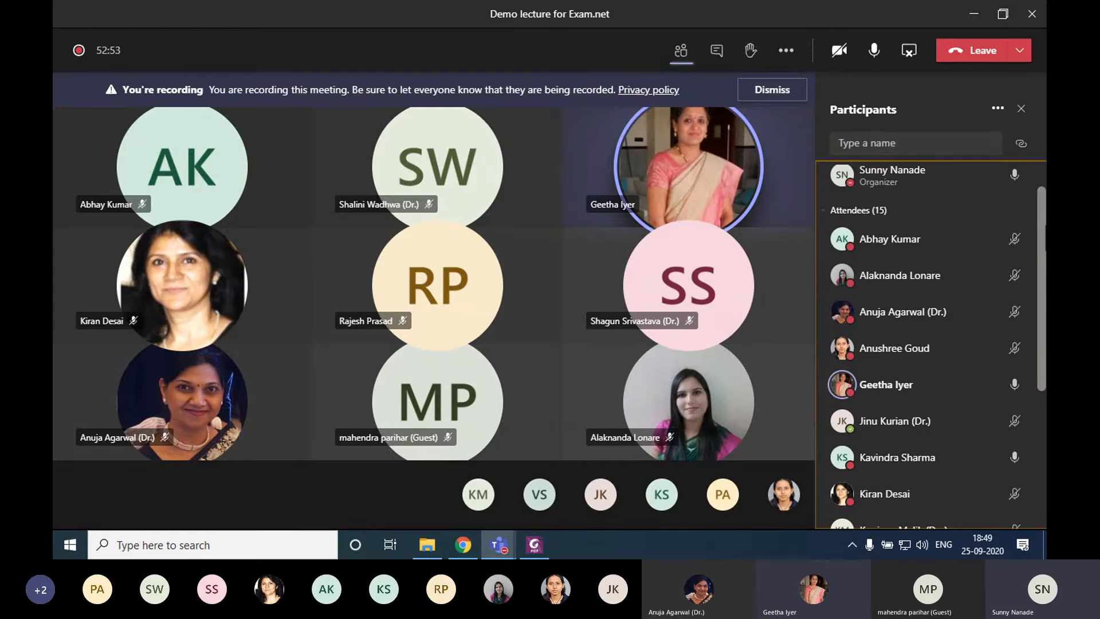
scroll(989, 387, "down", 5)
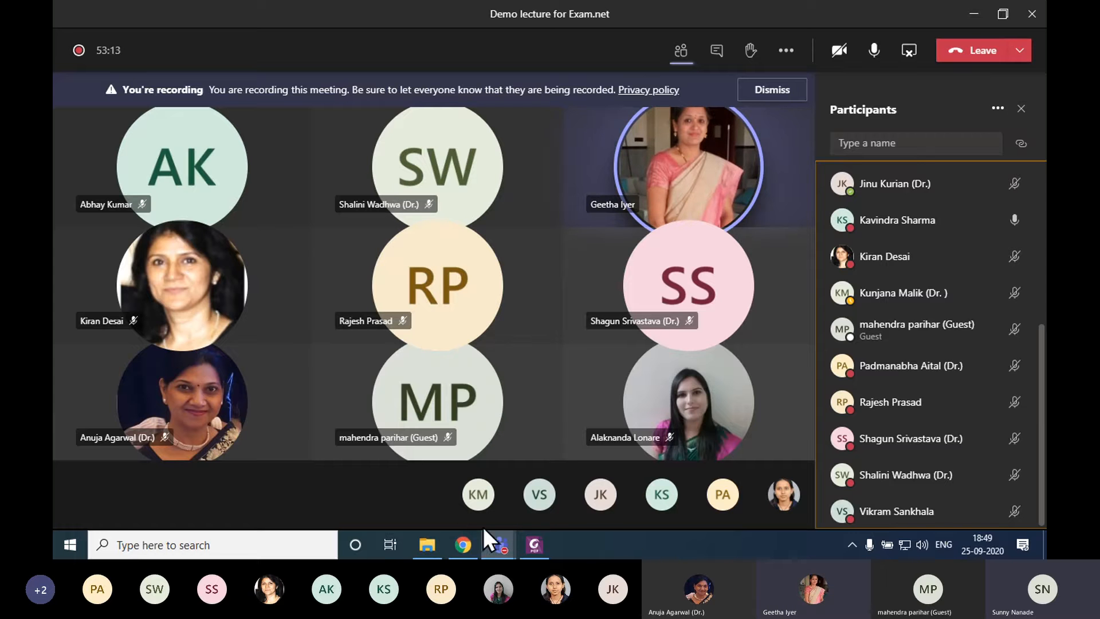
left_click(463, 545)
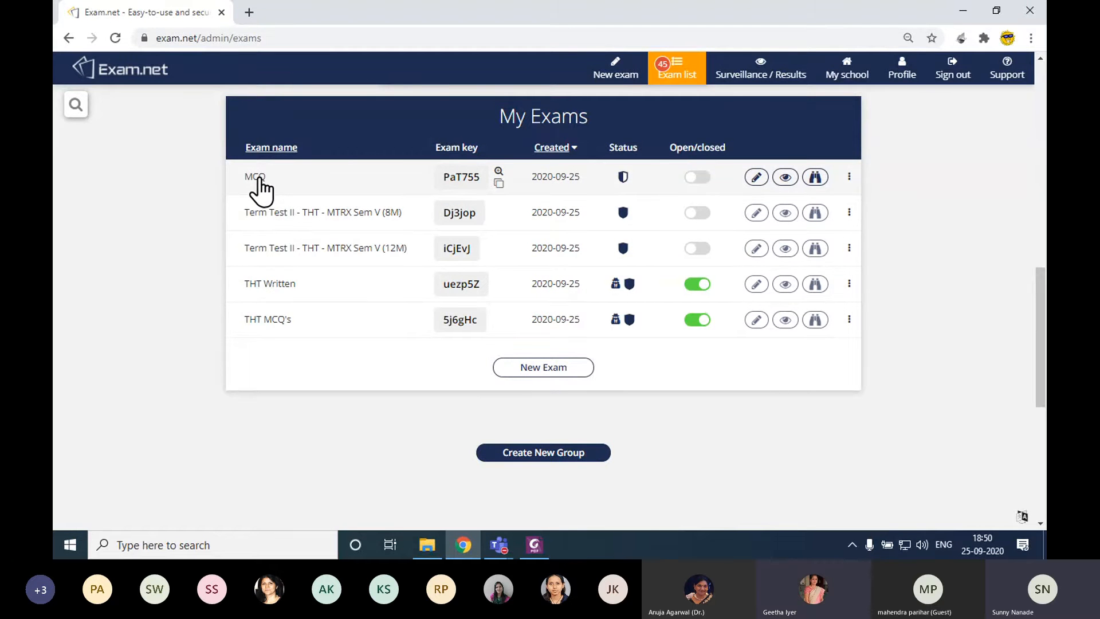
Open the MCQ exam's monitoring page and dismiss the student timer prompt without setting time.
left_click(258, 178)
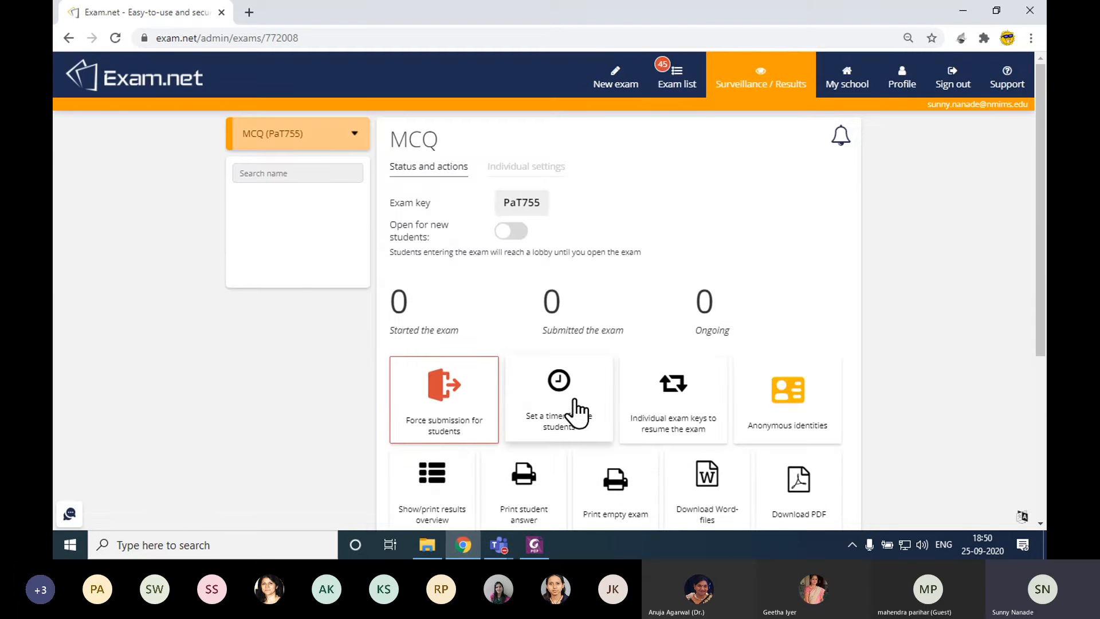
scroll(576, 413, "down", 2)
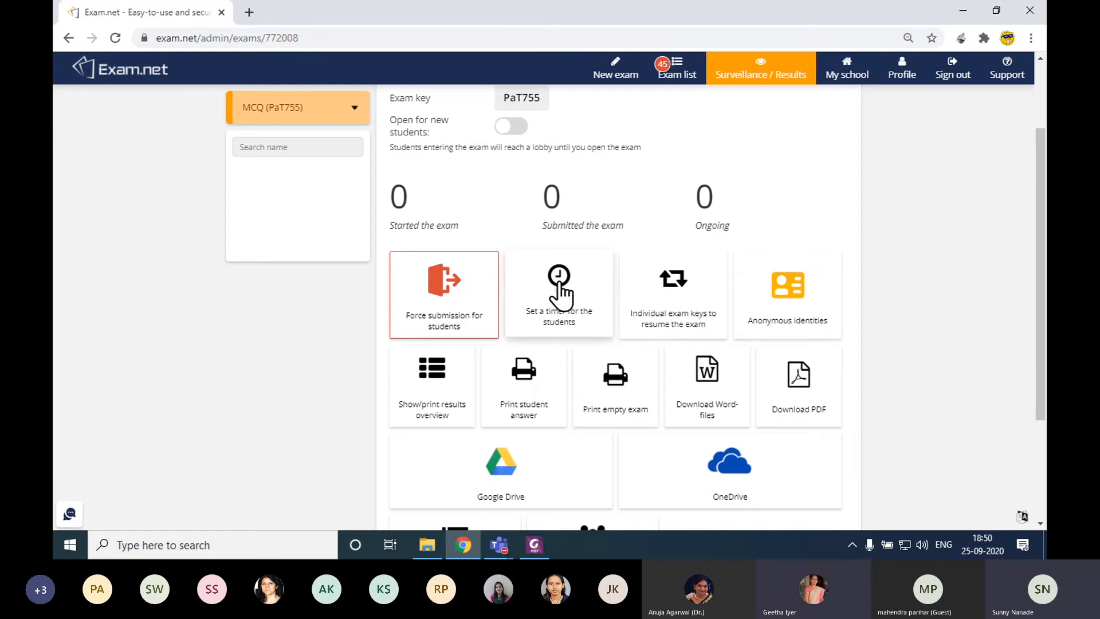
left_click(559, 283)
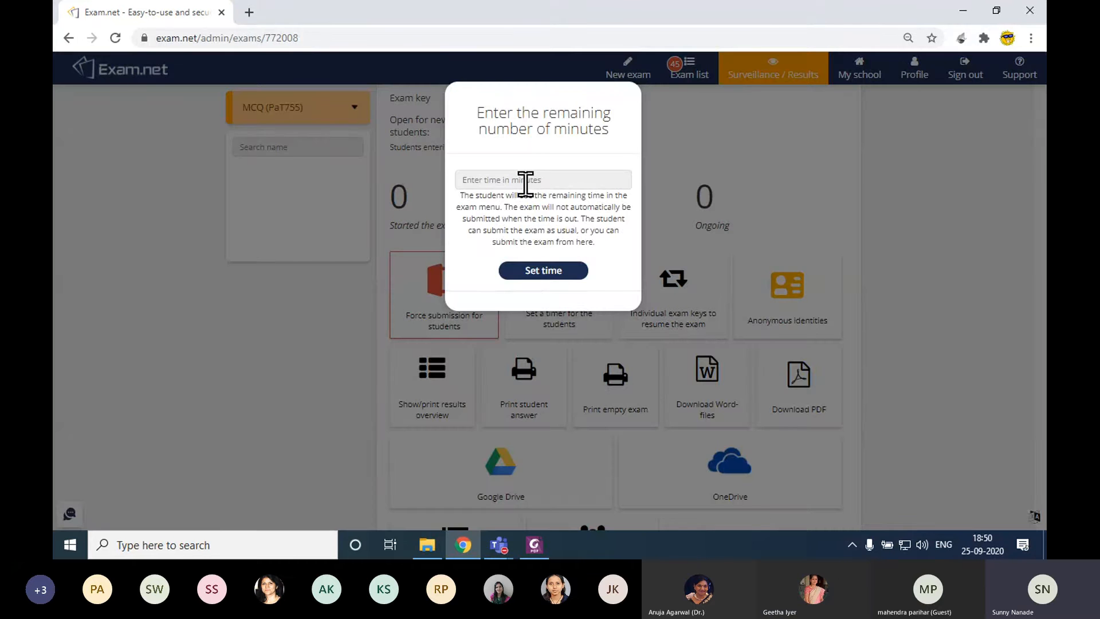
left_click(817, 198)
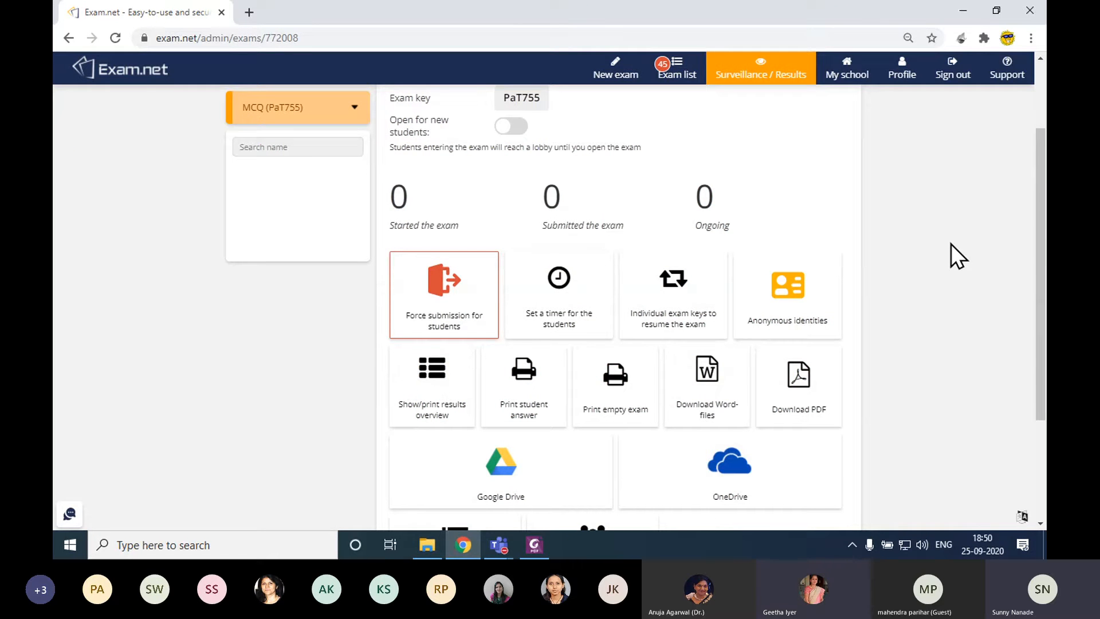
Scroll the surveillance page, view Individual settings, then go back to the exam list.
left_click_drag(1041, 222, 1042, 248)
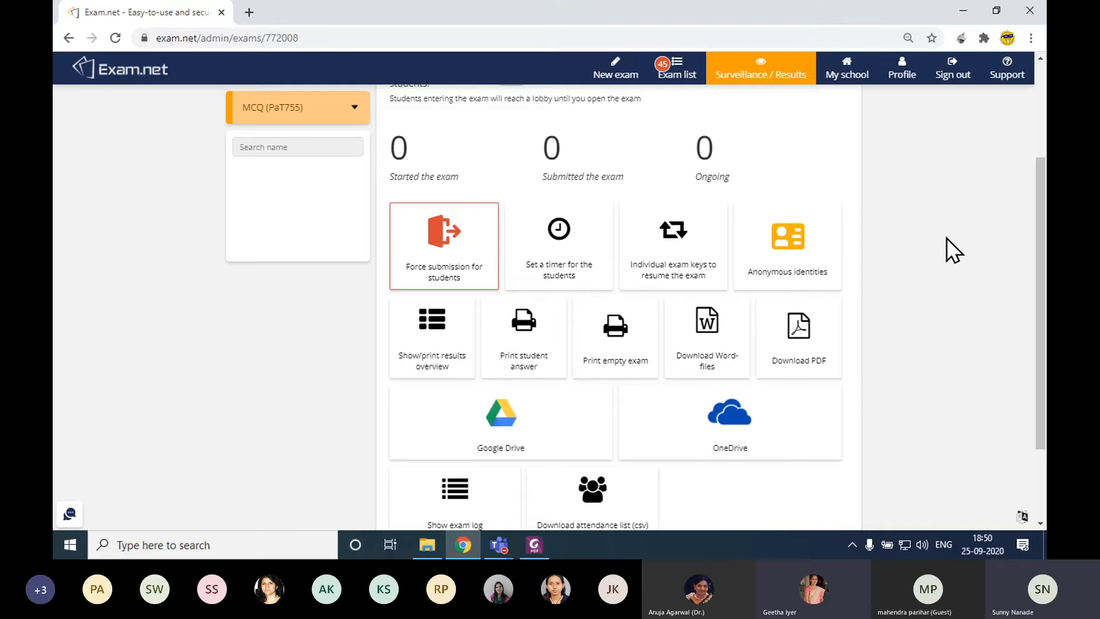
scroll(946, 239, "up", 3)
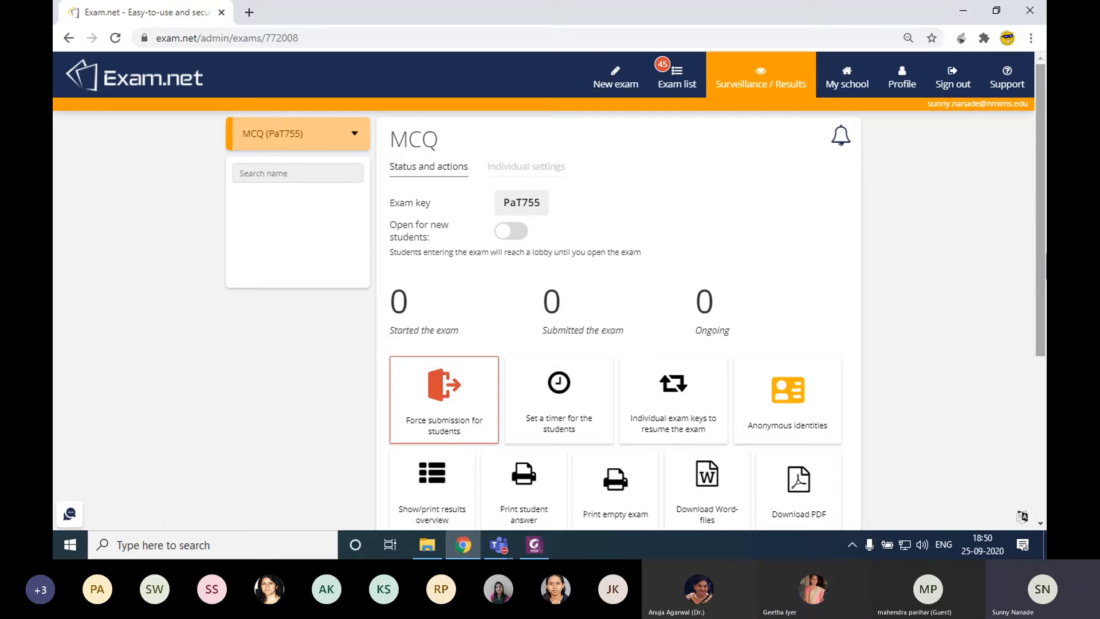
scroll(968, 262, "down", 4)
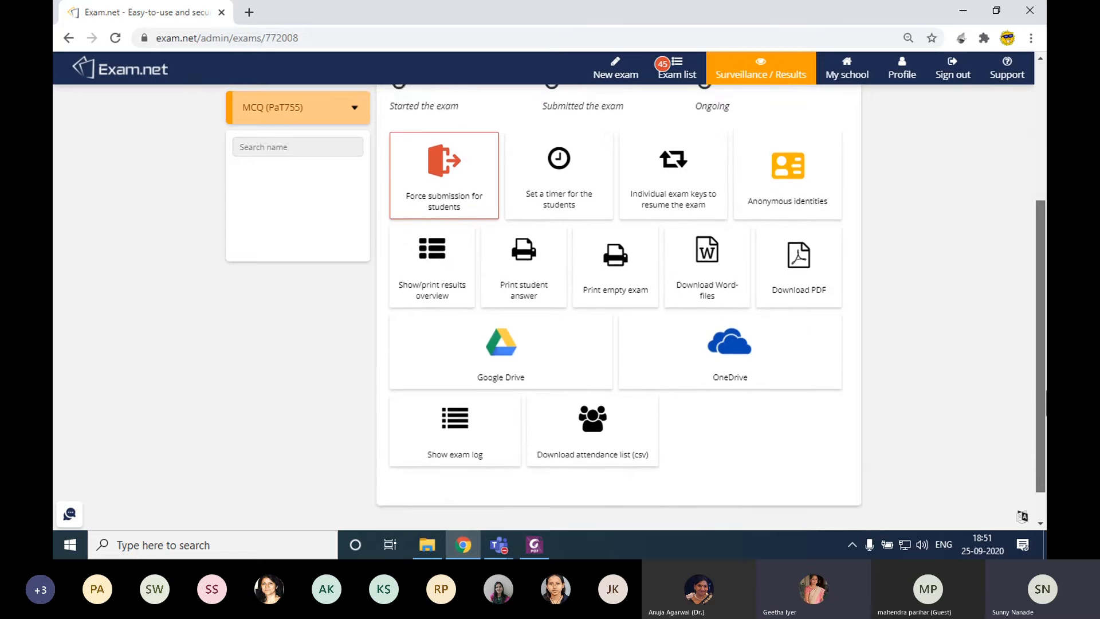
scroll(1042, 360, "up", 1)
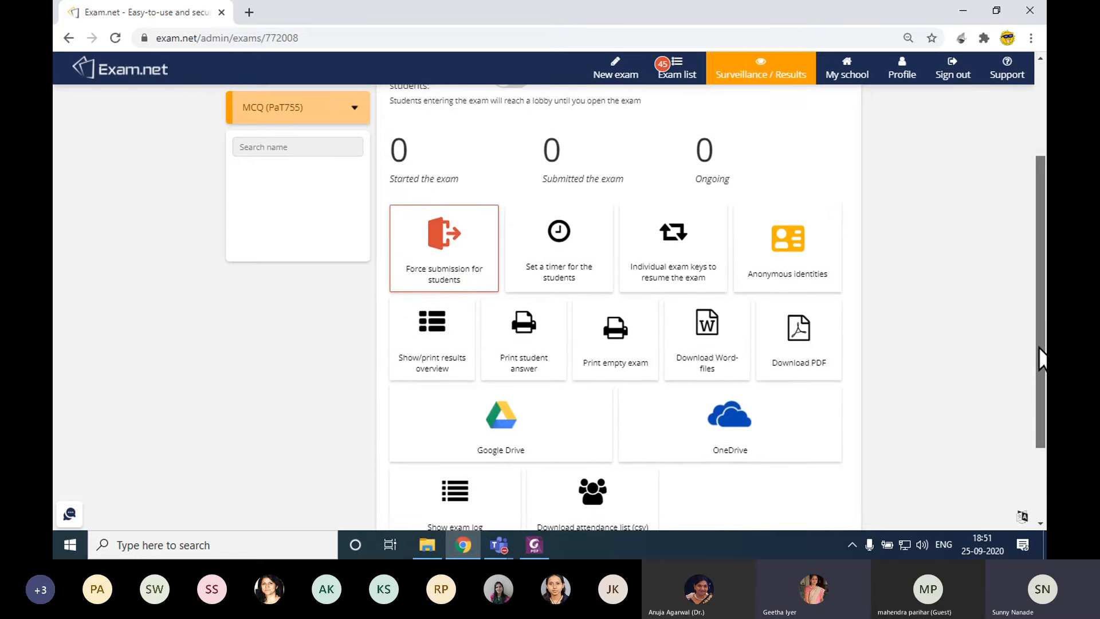
left_click_drag(1040, 348, 1032, 193)
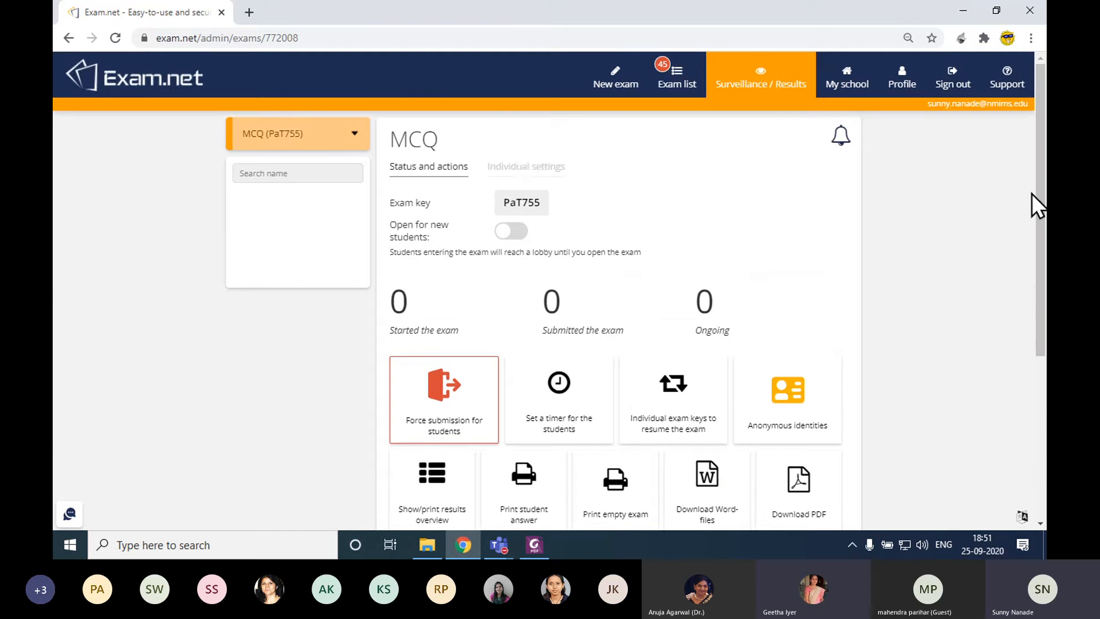
left_click(516, 168)
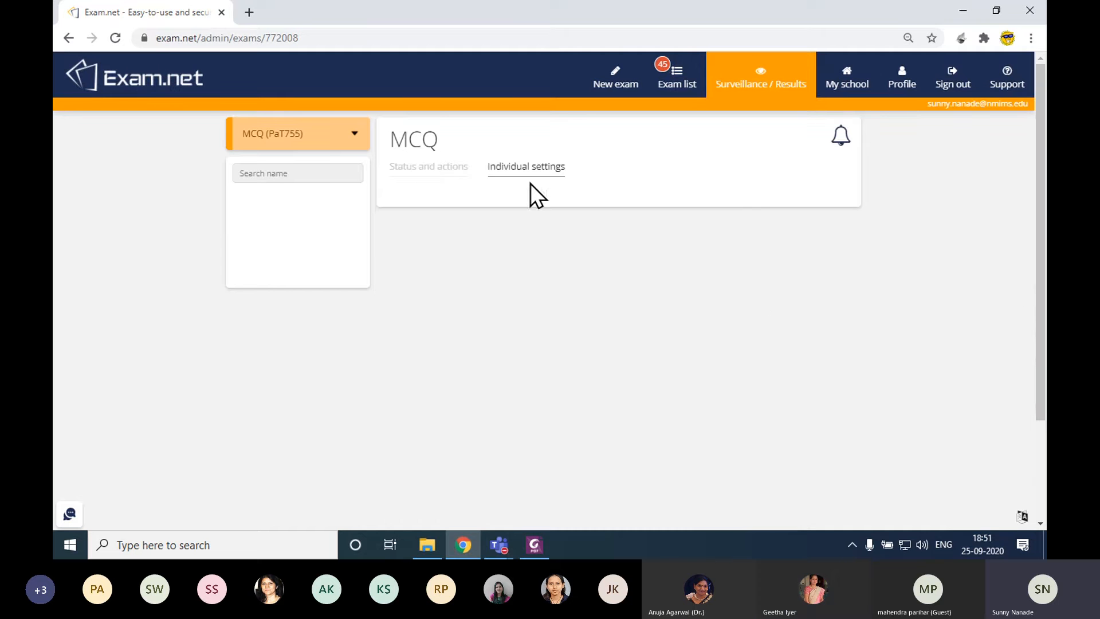
left_click(432, 172)
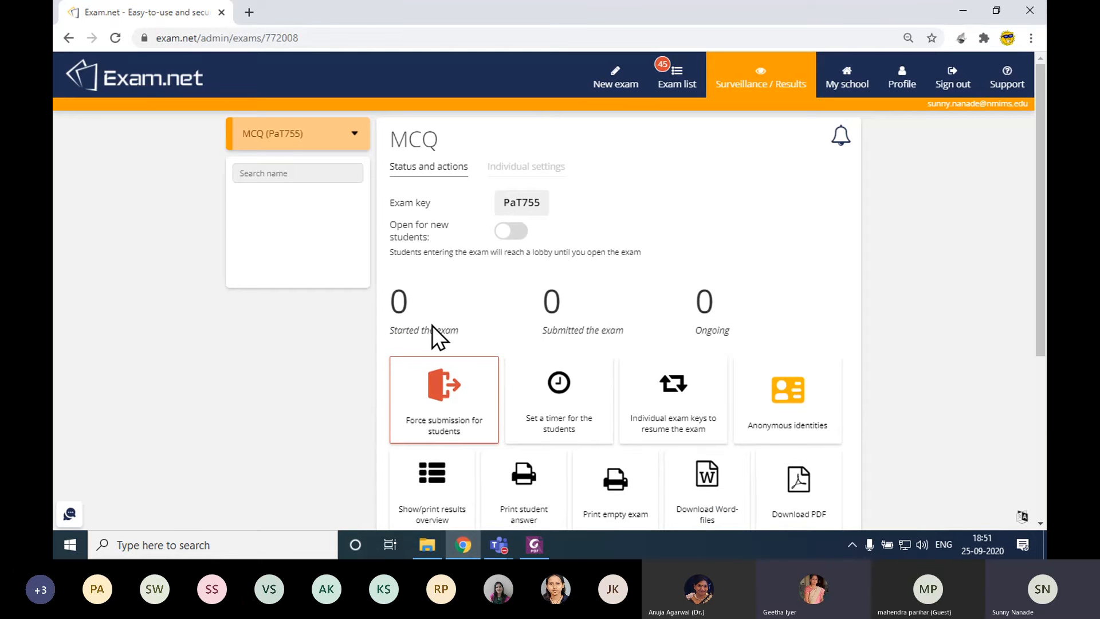
left_click(682, 72)
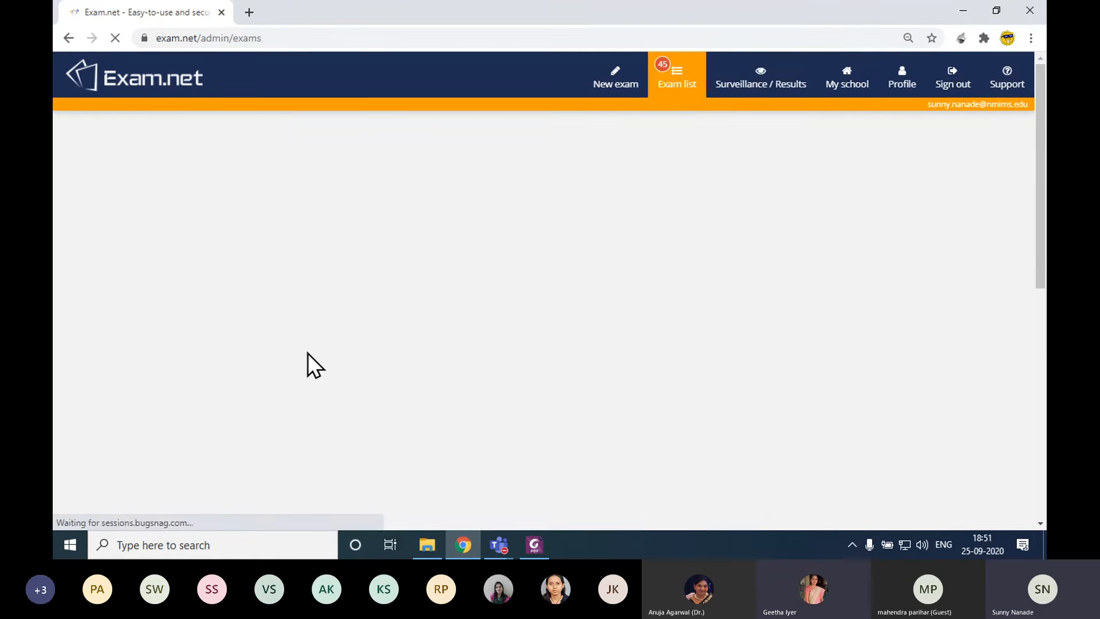
Open THT Written's surveillance page and scroll its results: 47 started, 47 submitted, none ongoing.
scroll(307, 352, "down", 8)
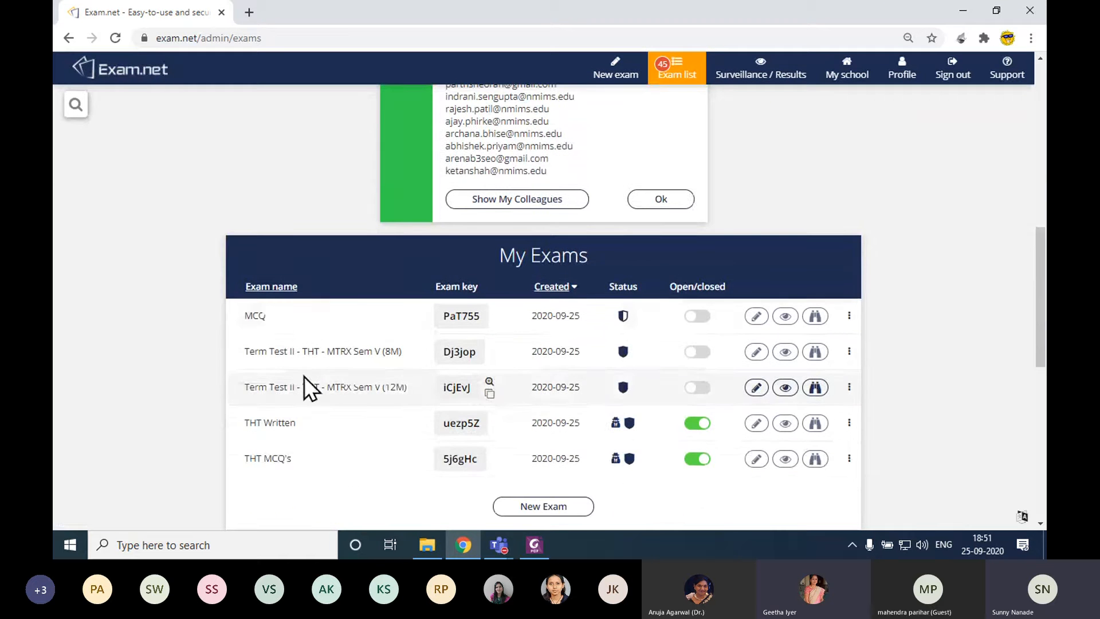
left_click(276, 429)
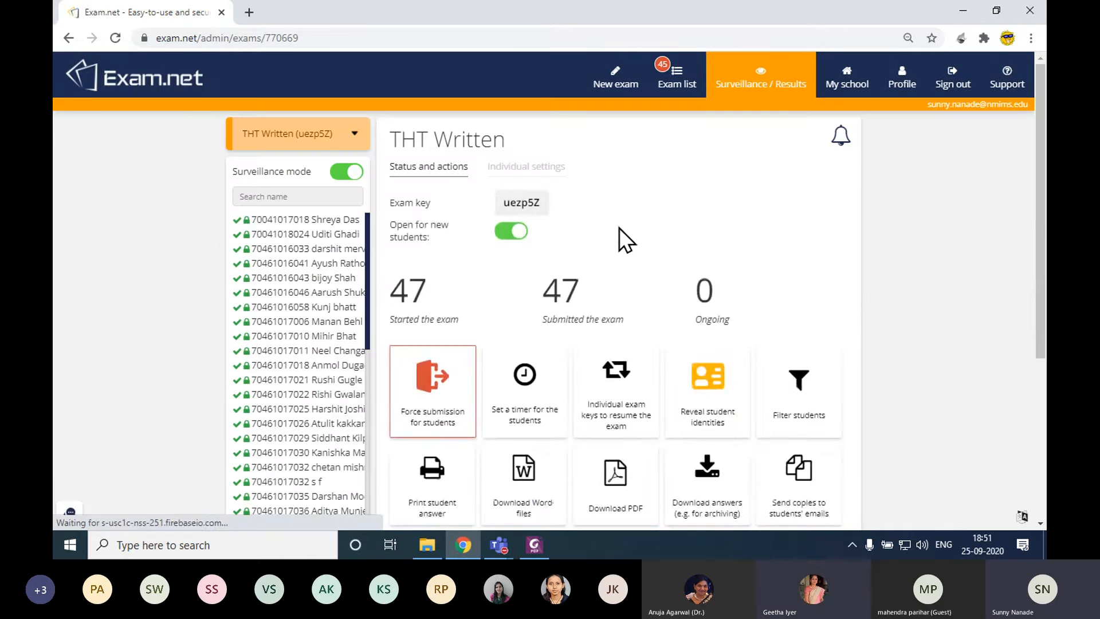
scroll(619, 229, "down", 4)
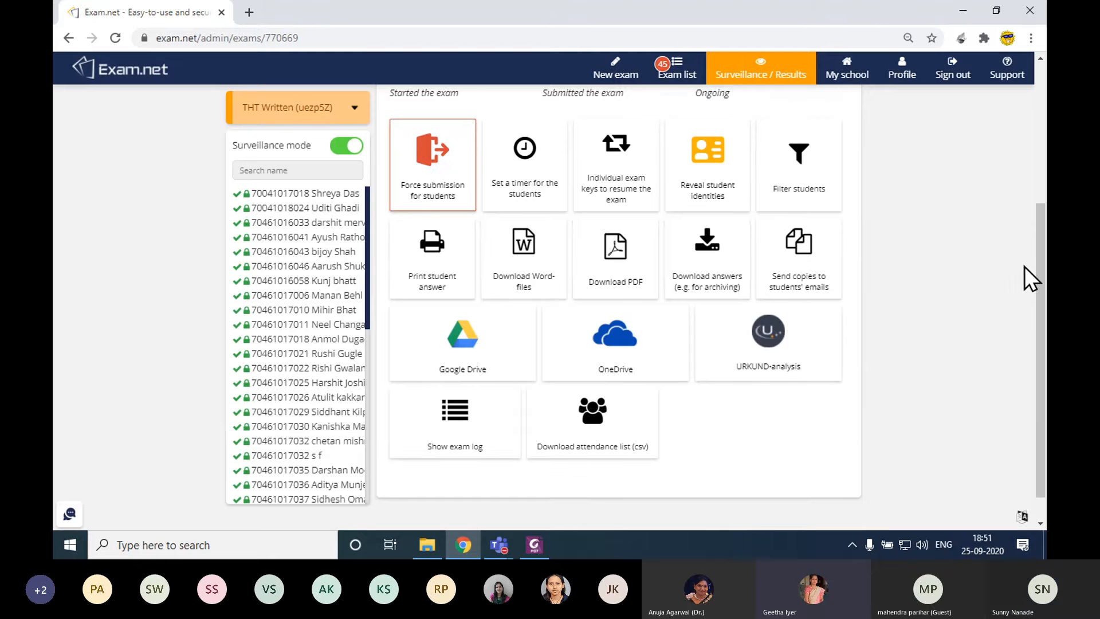
left_click_drag(1039, 267, 1037, 216)
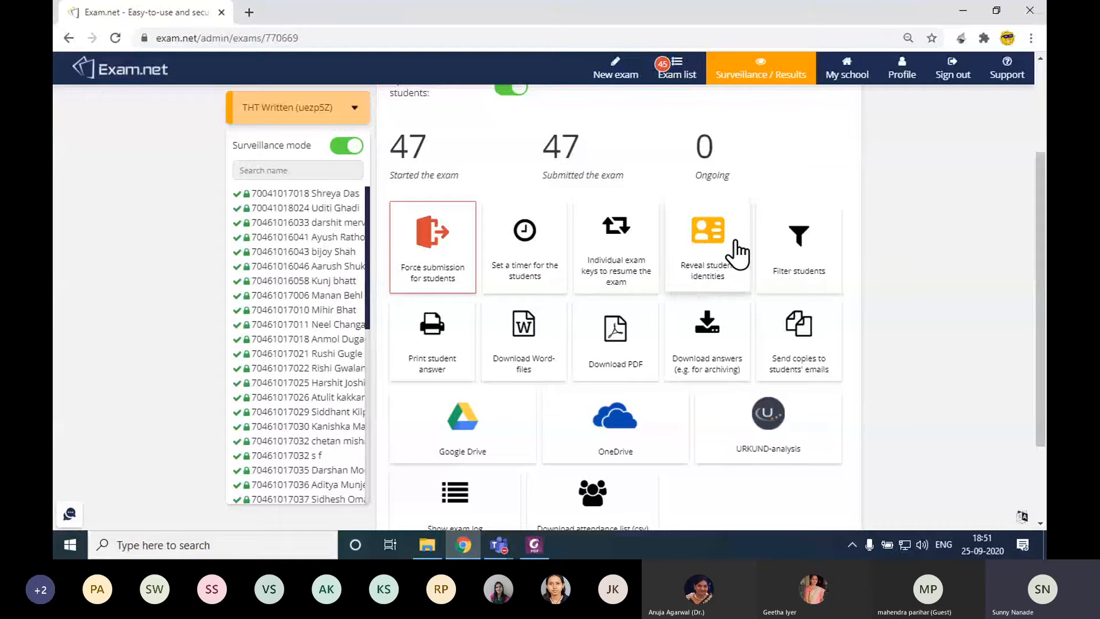
scroll(703, 268, "up", 3)
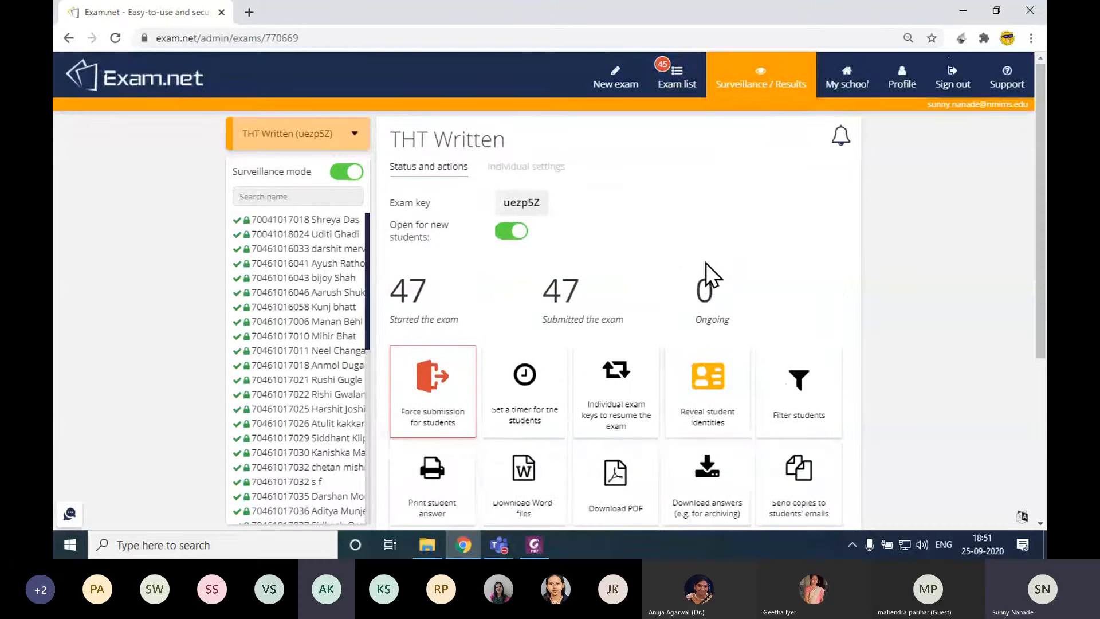
Browse the New exam page's Student Information and Anonymize exam settings, then return to My Exams.
left_click(611, 81)
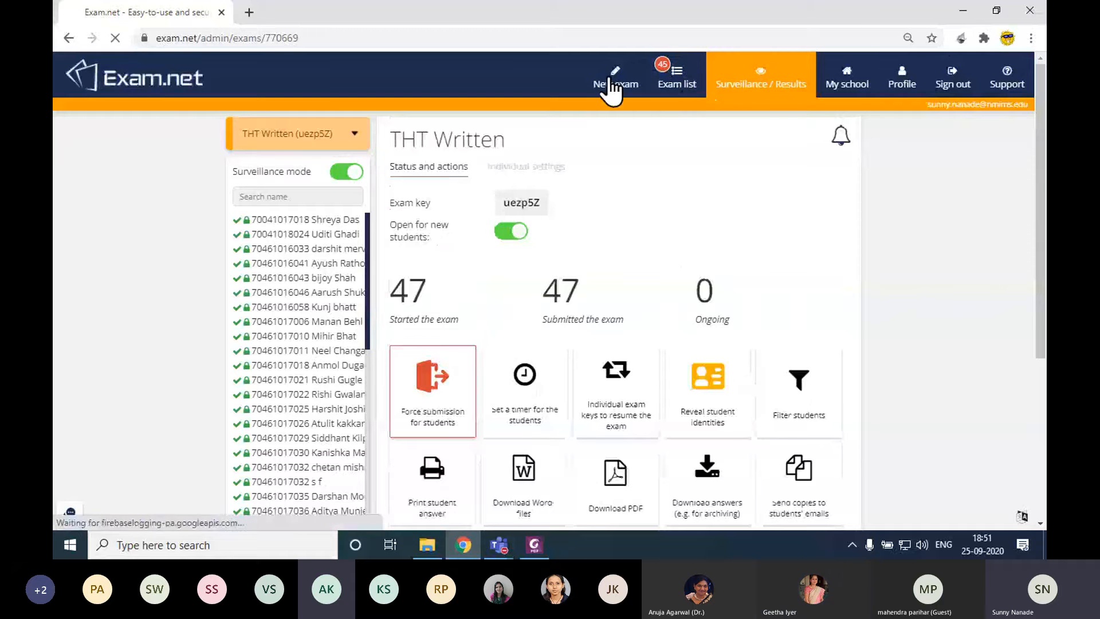
scroll(449, 361, "down", 5)
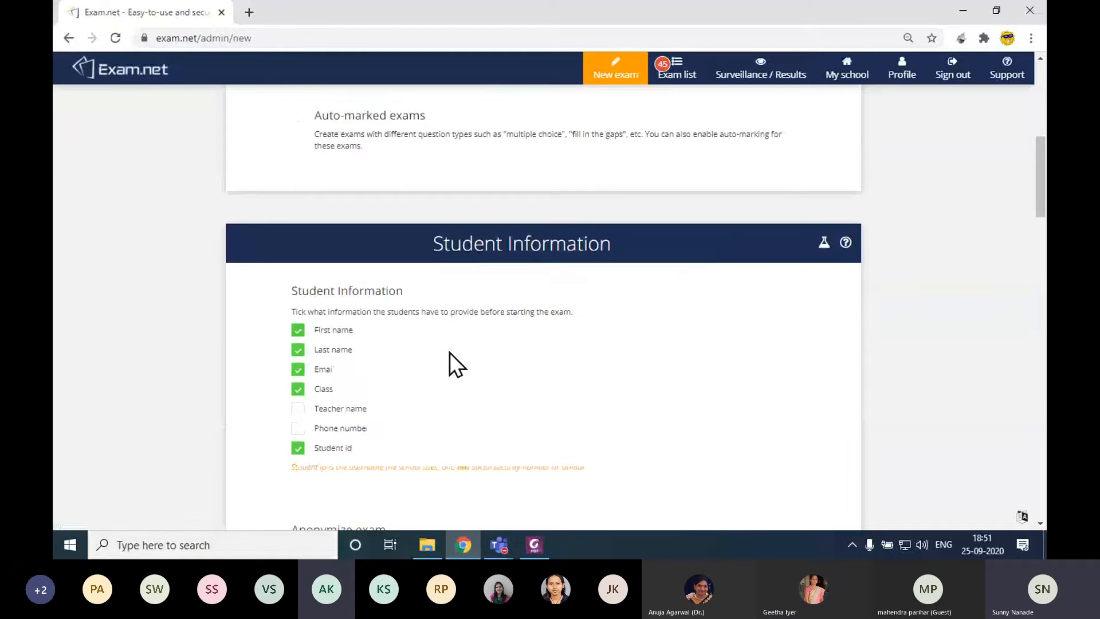
scroll(450, 352, "down", 7)
scroll(449, 352, "up", 3)
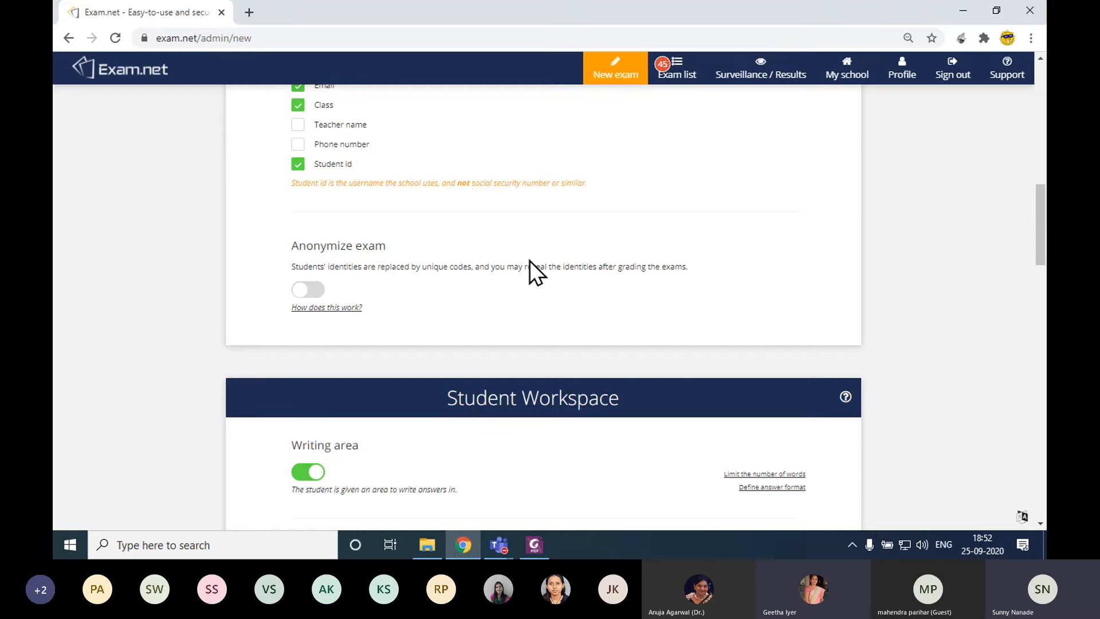
left_click(688, 80)
scroll(728, 349, "down", 10)
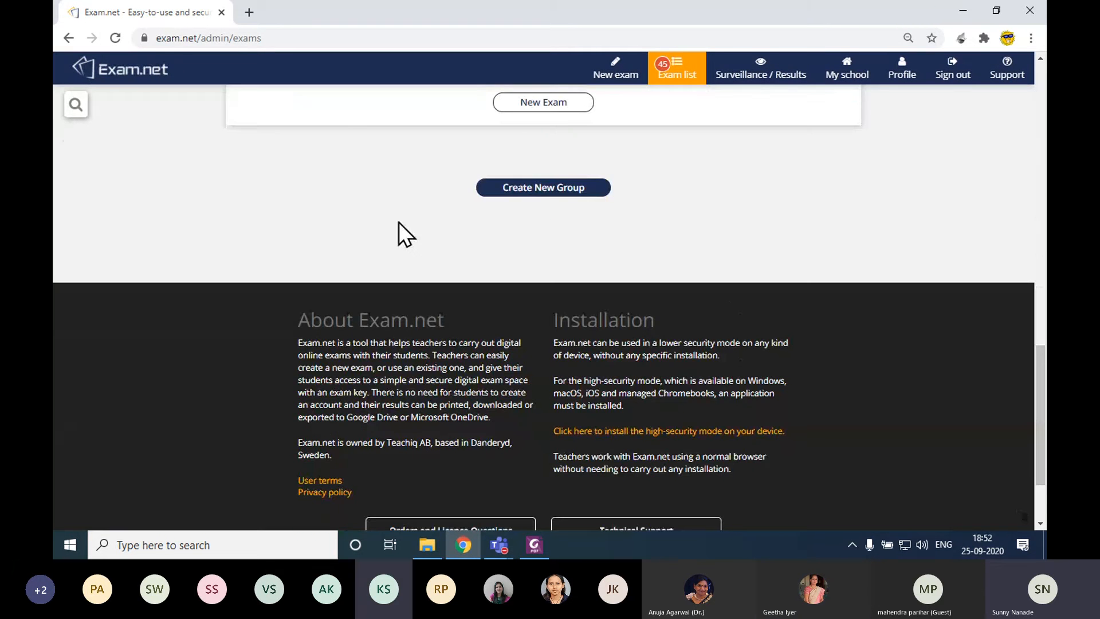
scroll(397, 222, "up", 6)
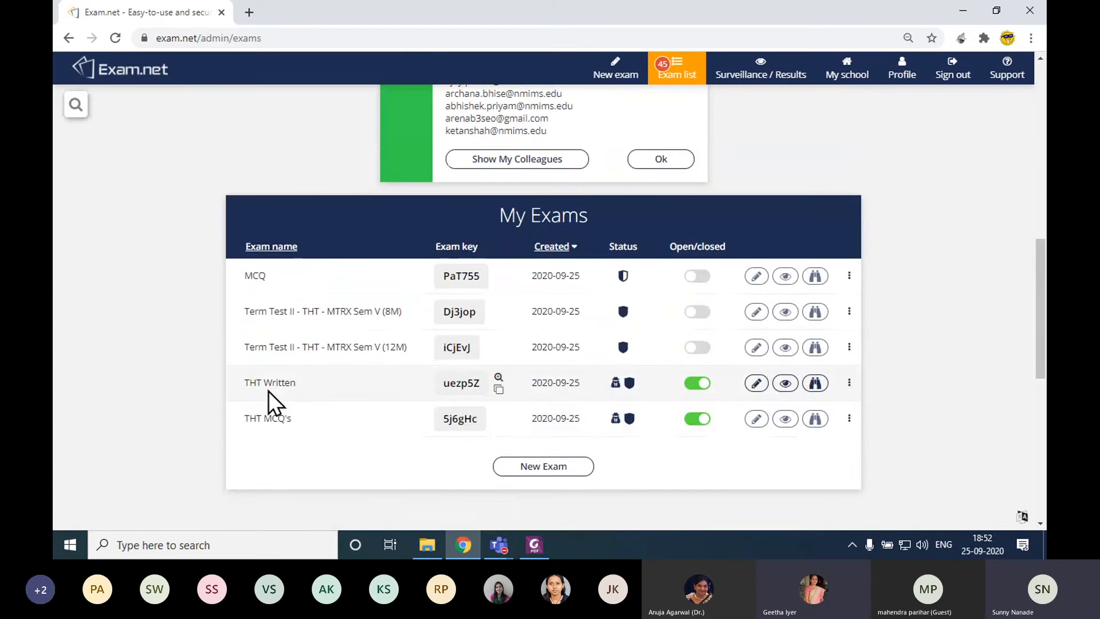
Open THT Written's surveillance page, cancel revealing student identities, and scroll to the list's bottom.
left_click(284, 378)
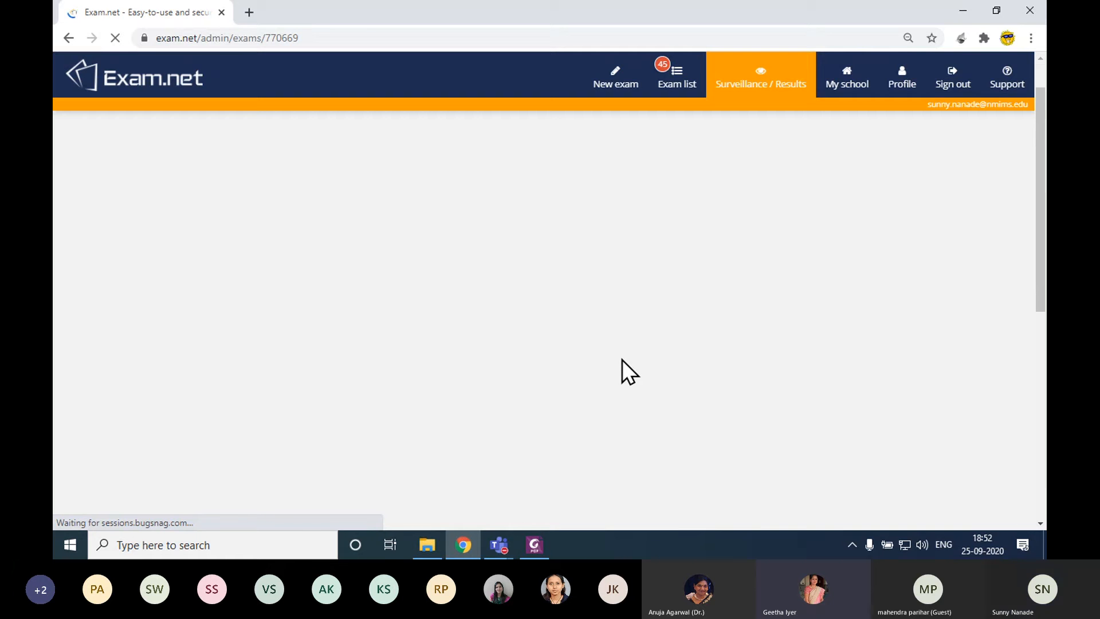
scroll(621, 359, "down", 5)
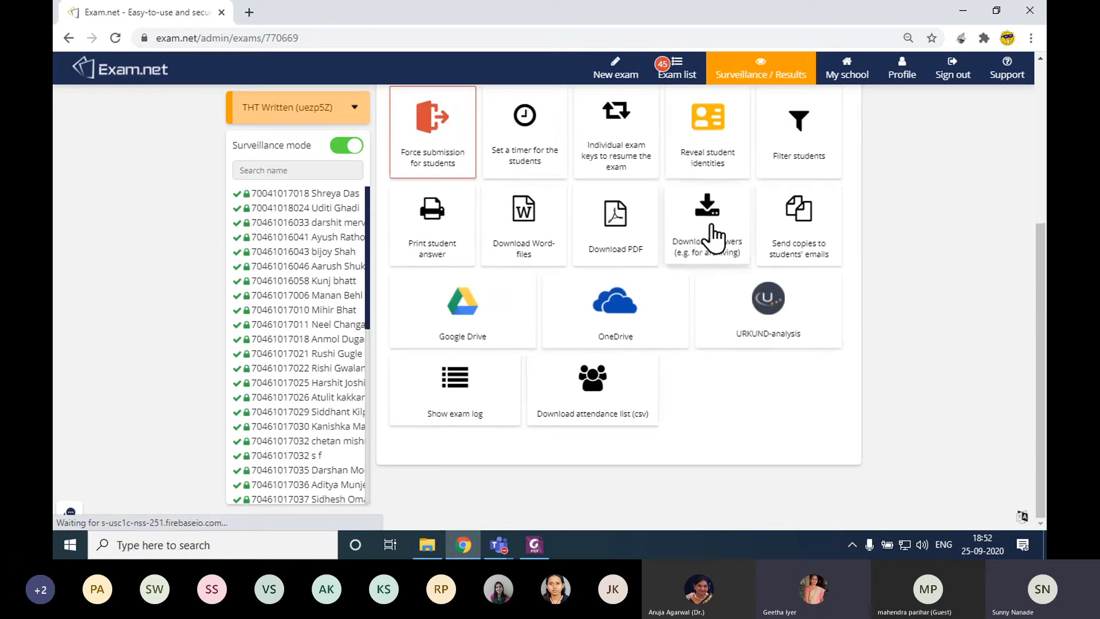
left_click(715, 139)
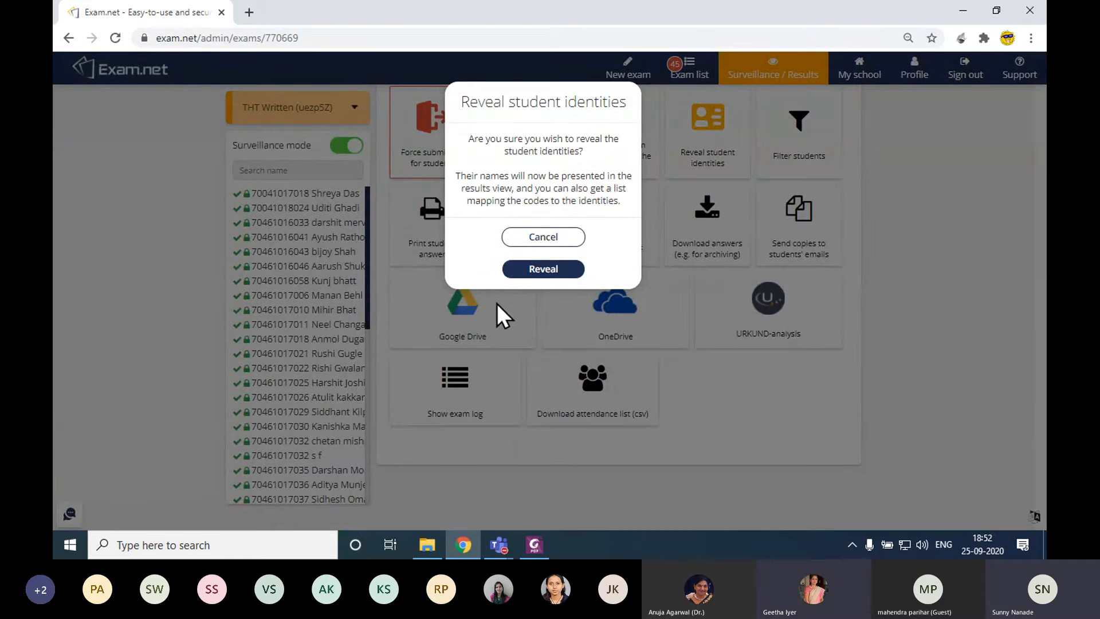
left_click(550, 236)
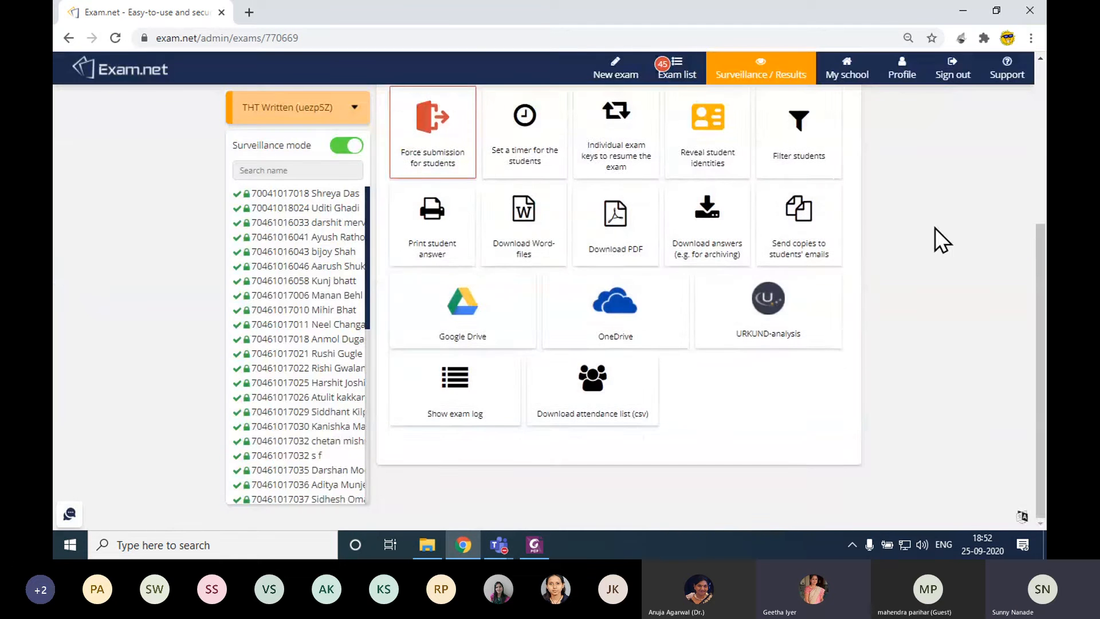
scroll(935, 228, "up", 3)
scroll(935, 228, "up", 2)
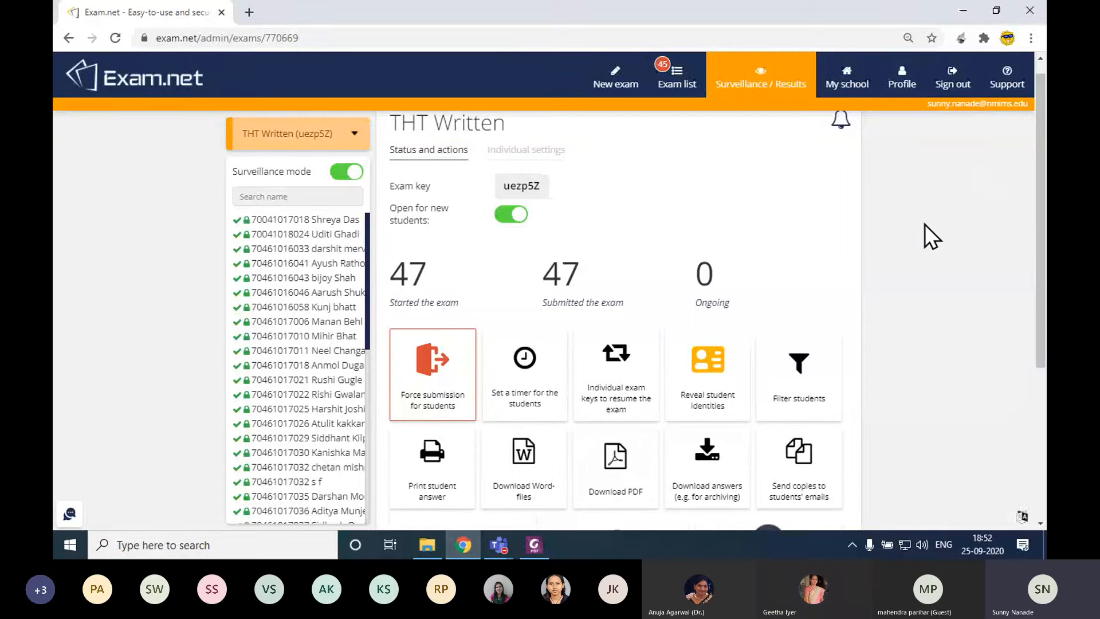
scroll(875, 294, "down", 4)
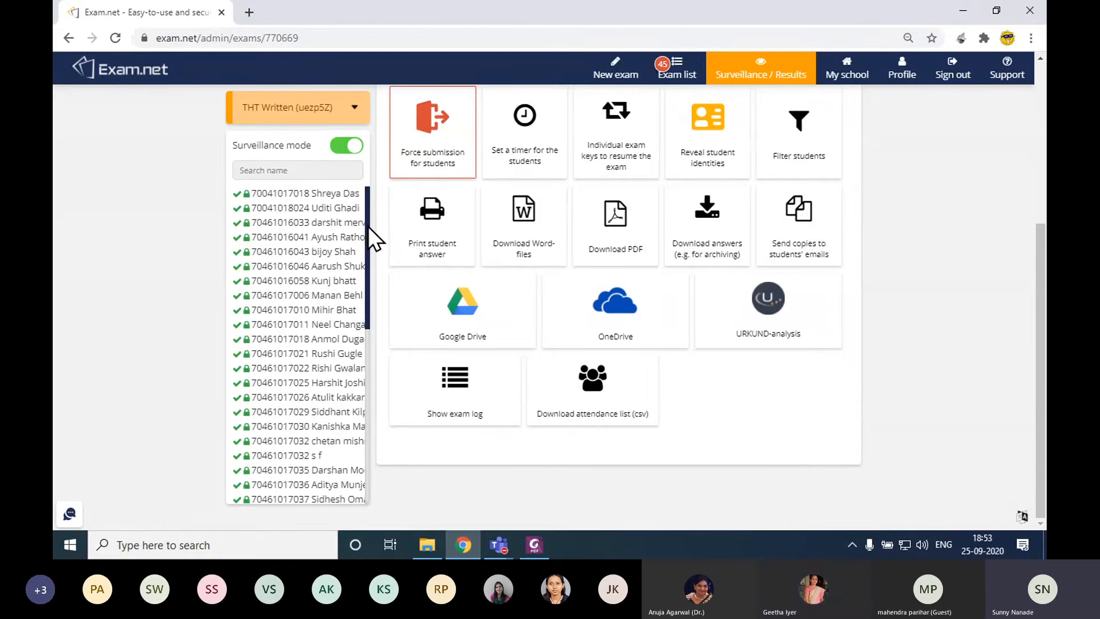
left_click_drag(368, 225, 355, 177)
left_click_drag(366, 301, 241, 504)
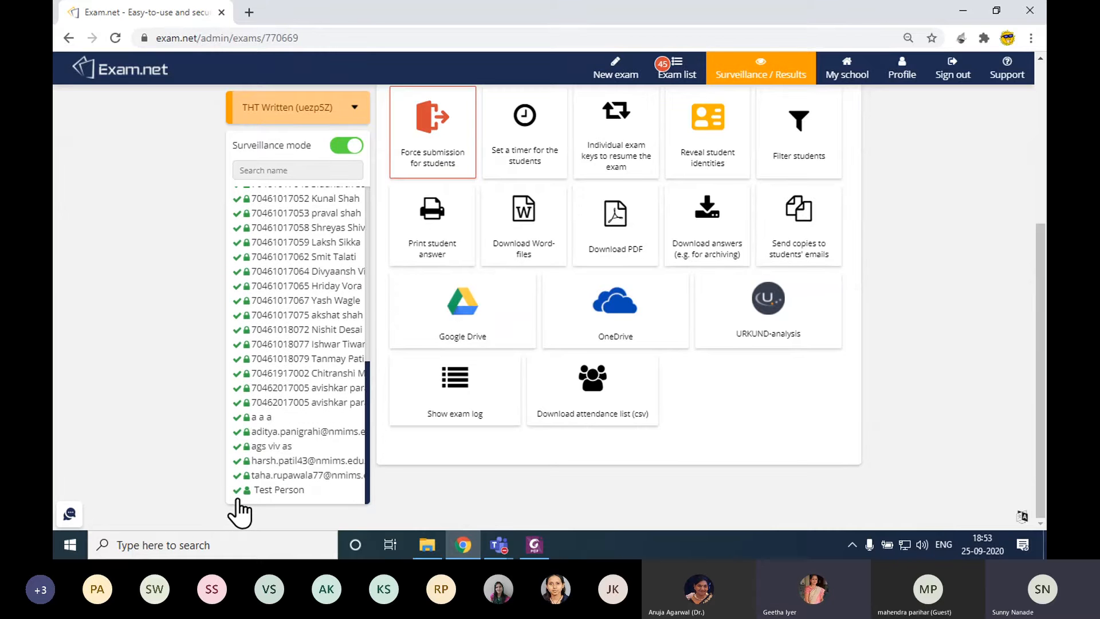
Open the test student's THT Written status page and select their IP address.
left_click(288, 493)
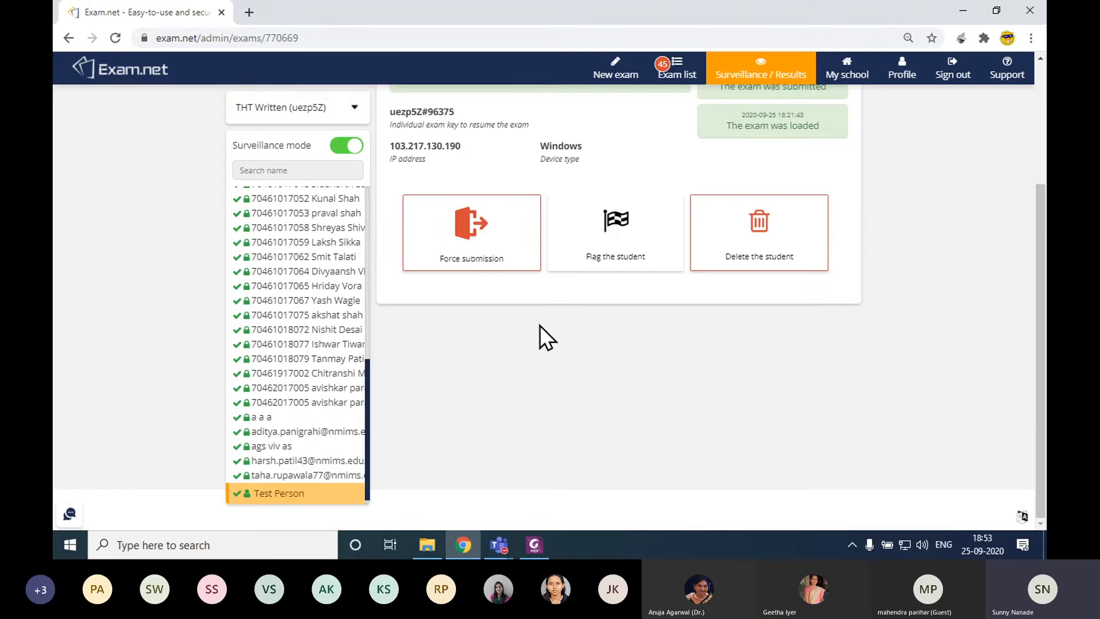
scroll(508, 418, "up", 1)
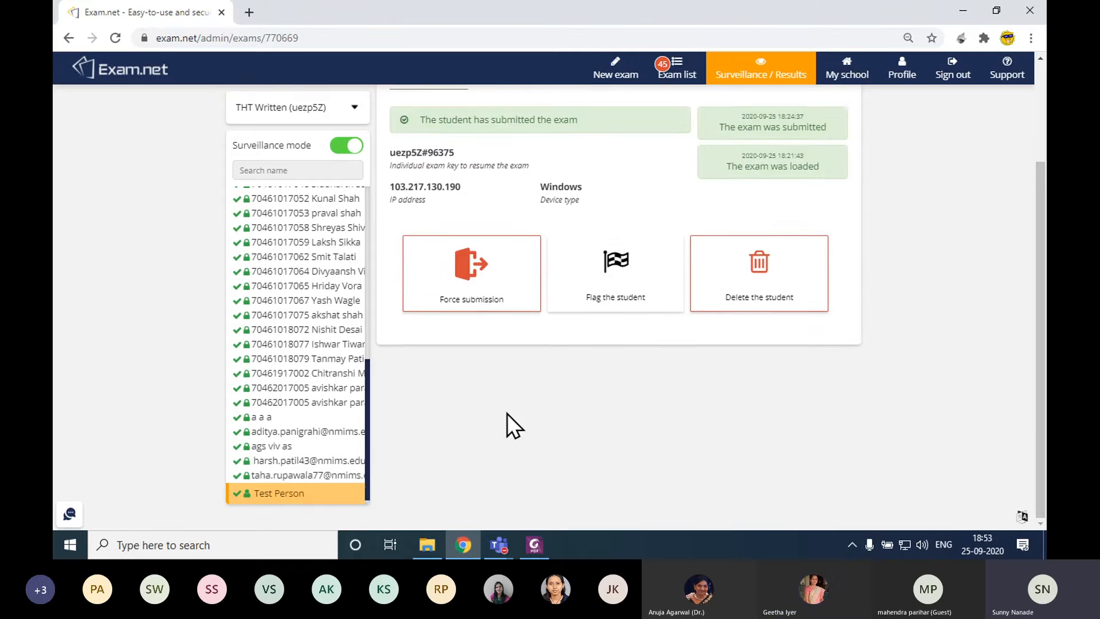
scroll(521, 413, "up", 3)
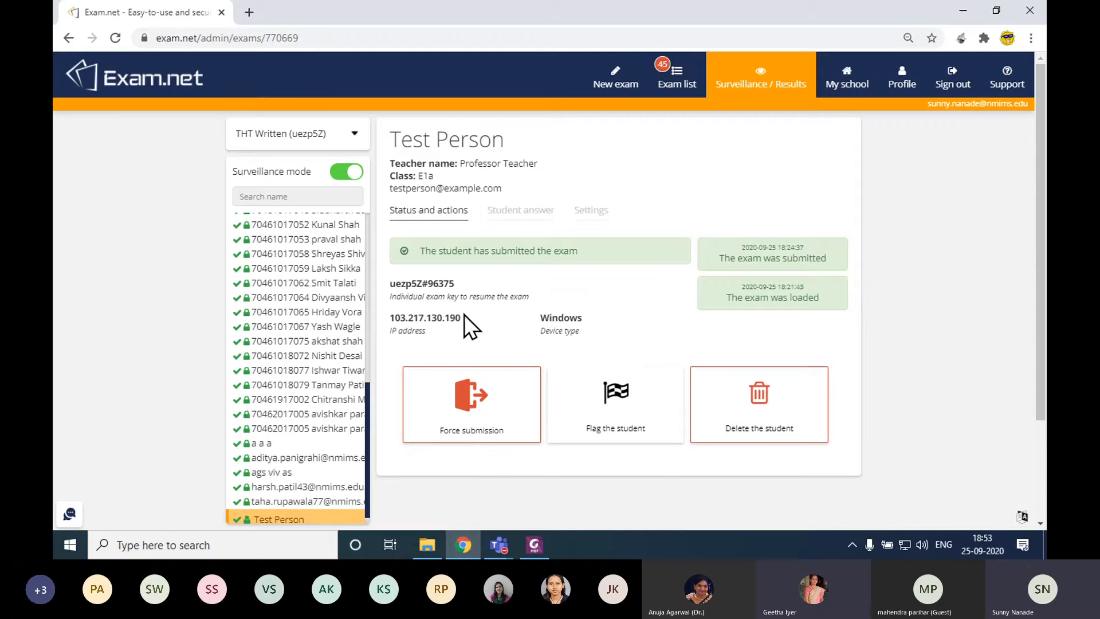
left_click_drag(391, 283, 456, 282)
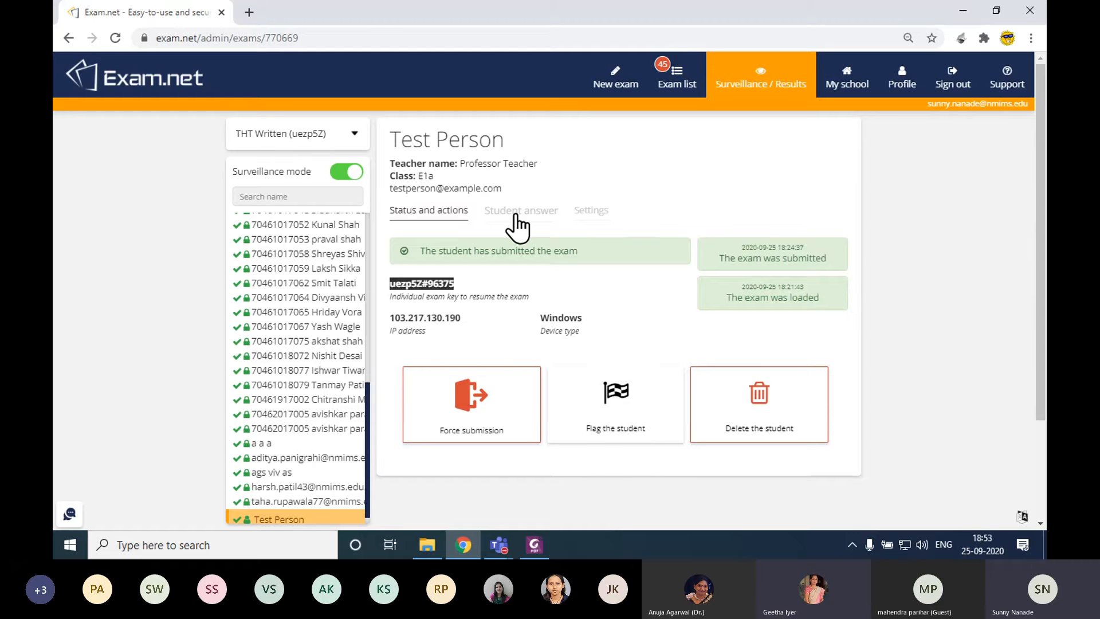
left_click(947, 215)
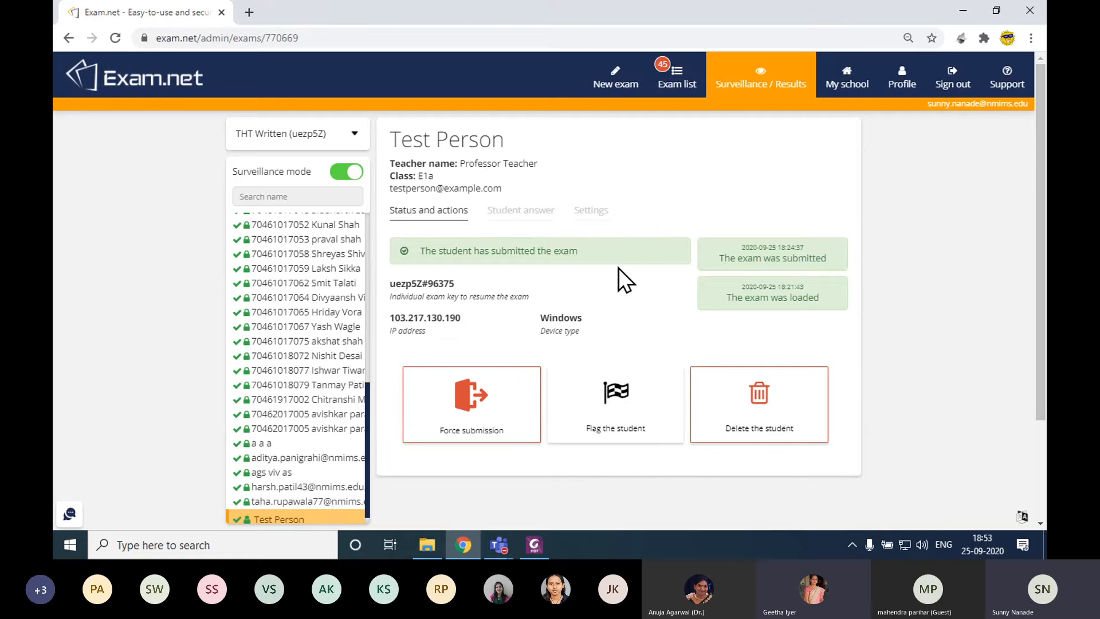
left_click_drag(389, 318, 469, 321)
key("ctrl+c")
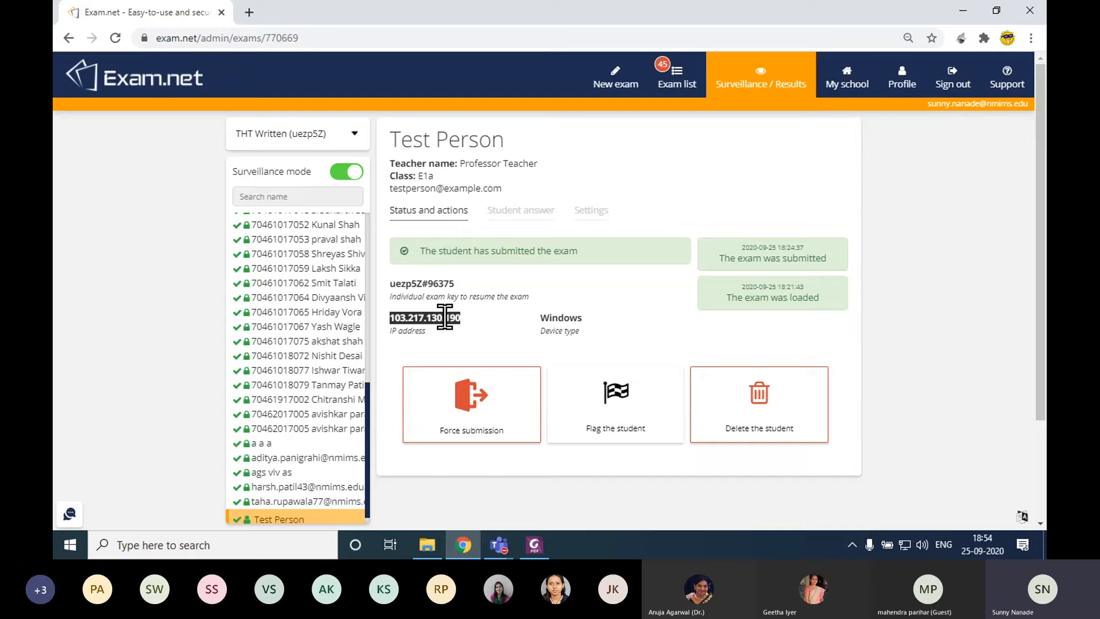
Launch Command Prompt via Run and execute ipconfig /all.
key("super+r")
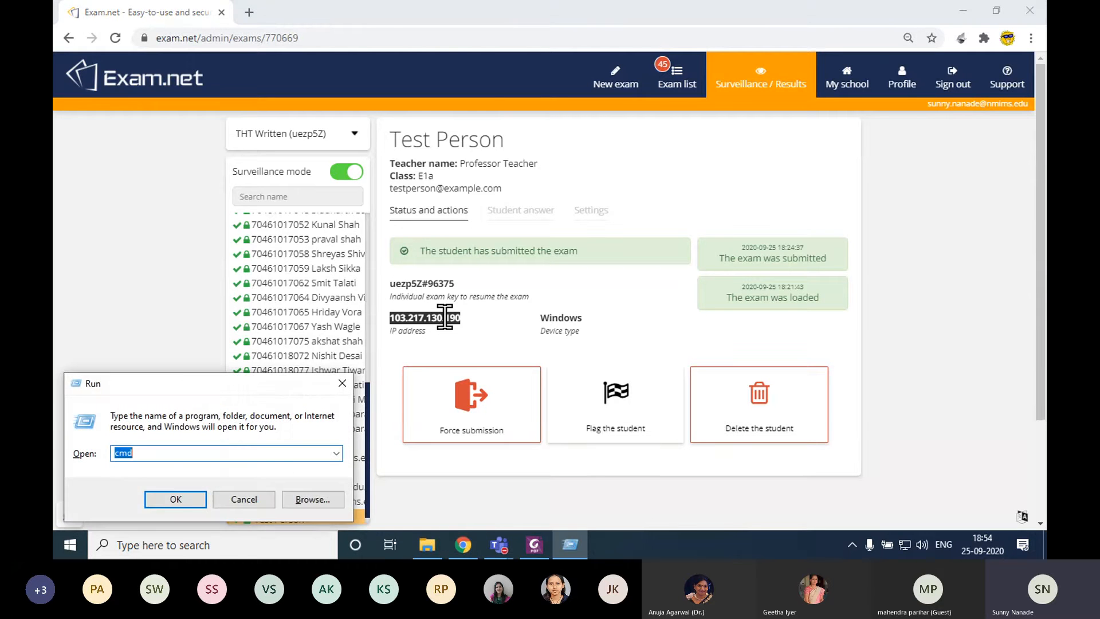
key("Return")
type("ipconfig.")
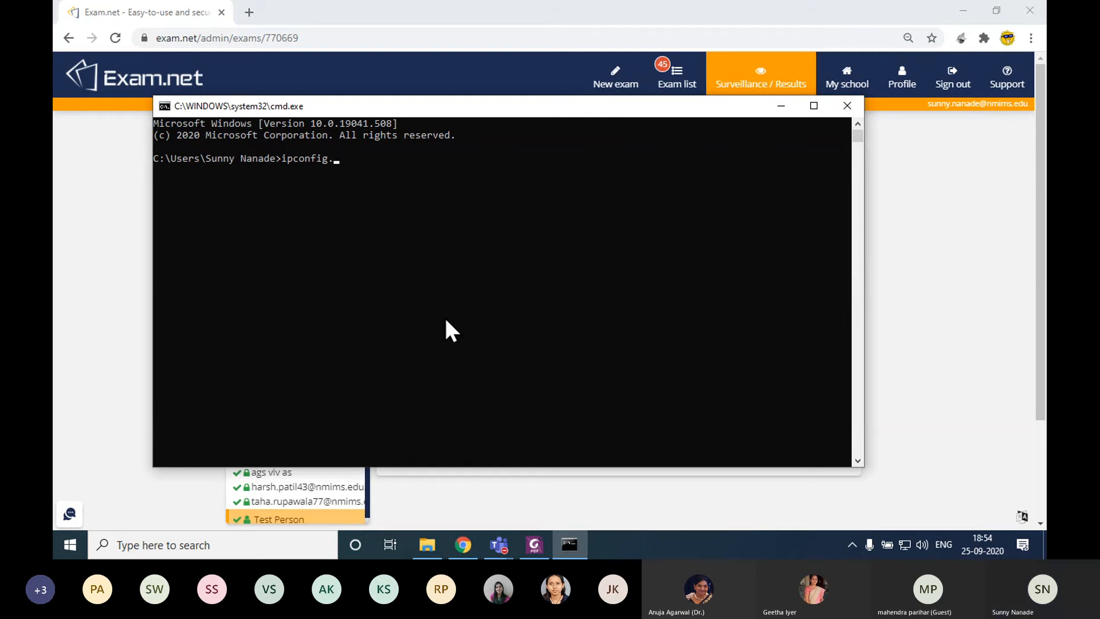
key("BackSpace")
type("/all")
key("Return")
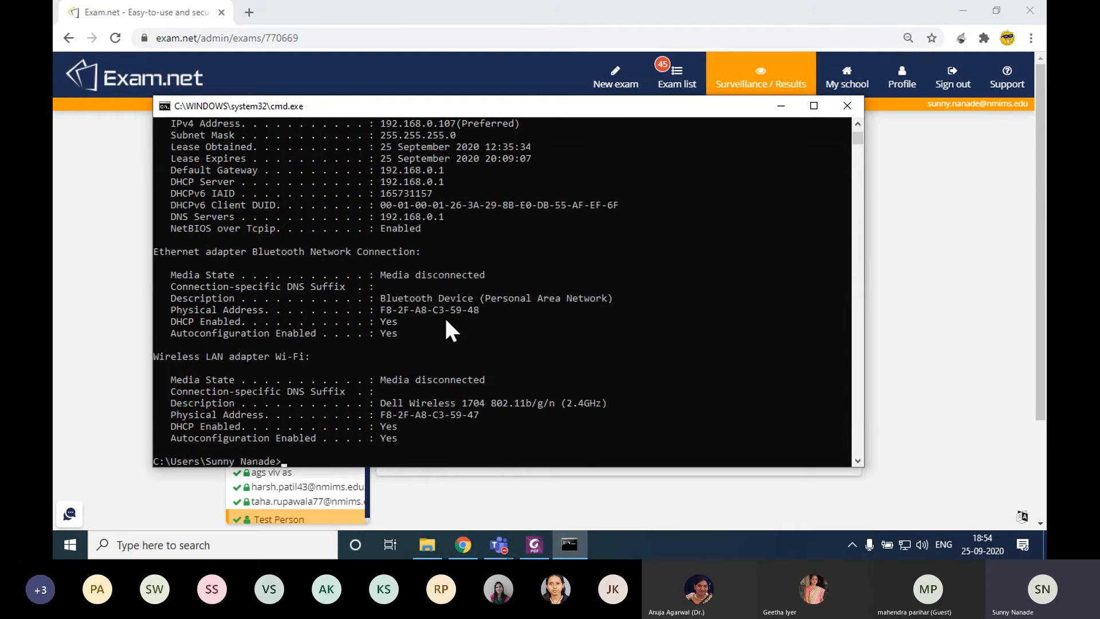
Mark the local IPv4 address 192.168.0.107 and briefly check the taskbar network panel.
scroll(416, 308, "up", 4)
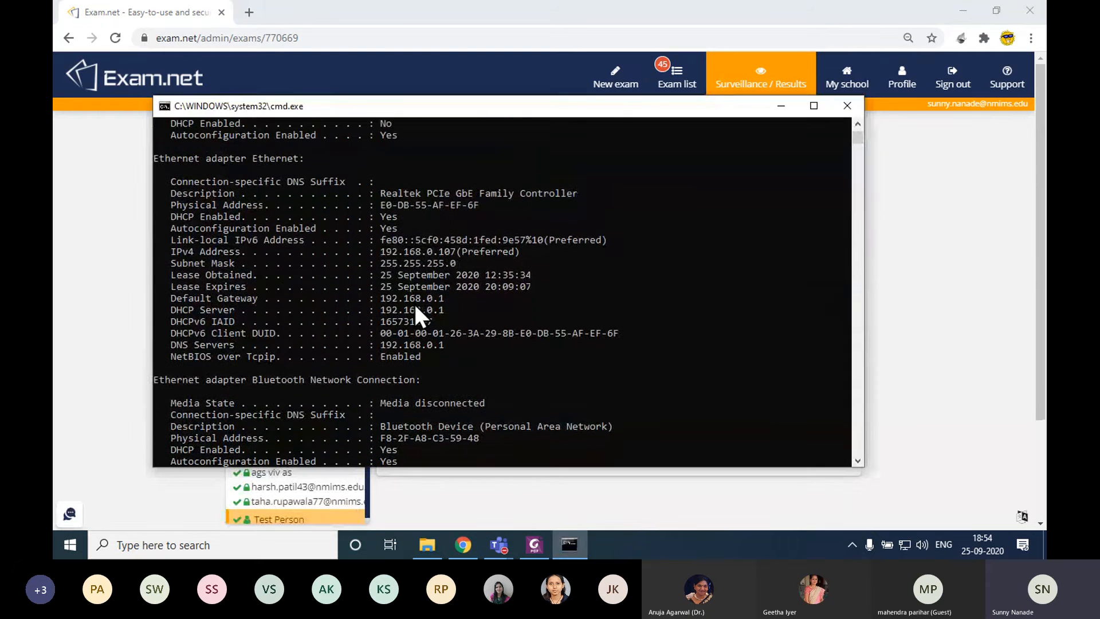
left_click(383, 251)
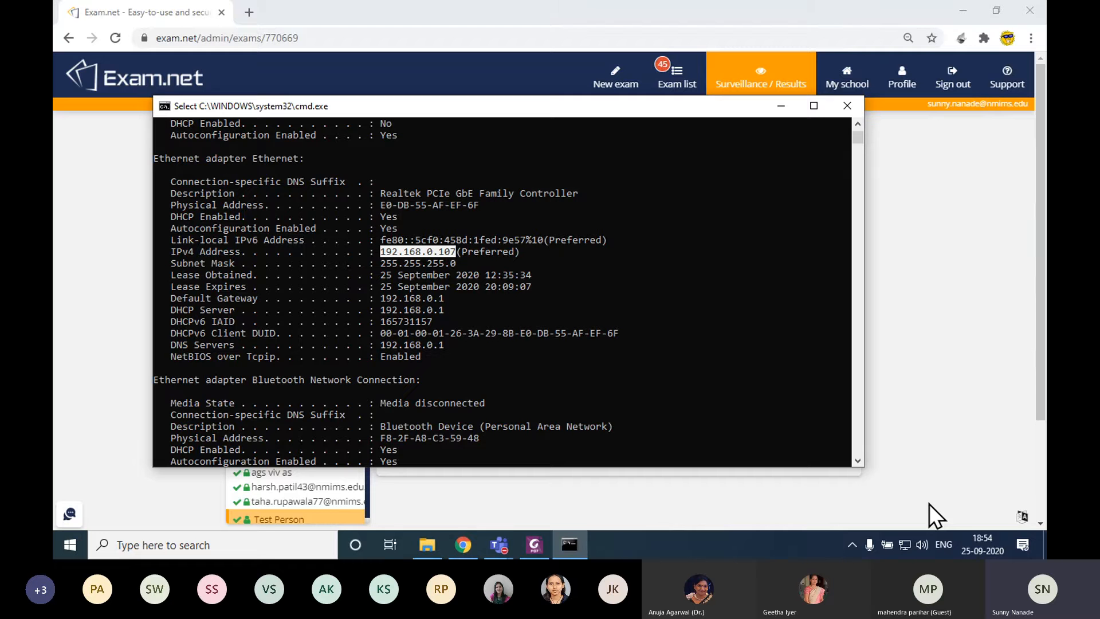
left_click(905, 545)
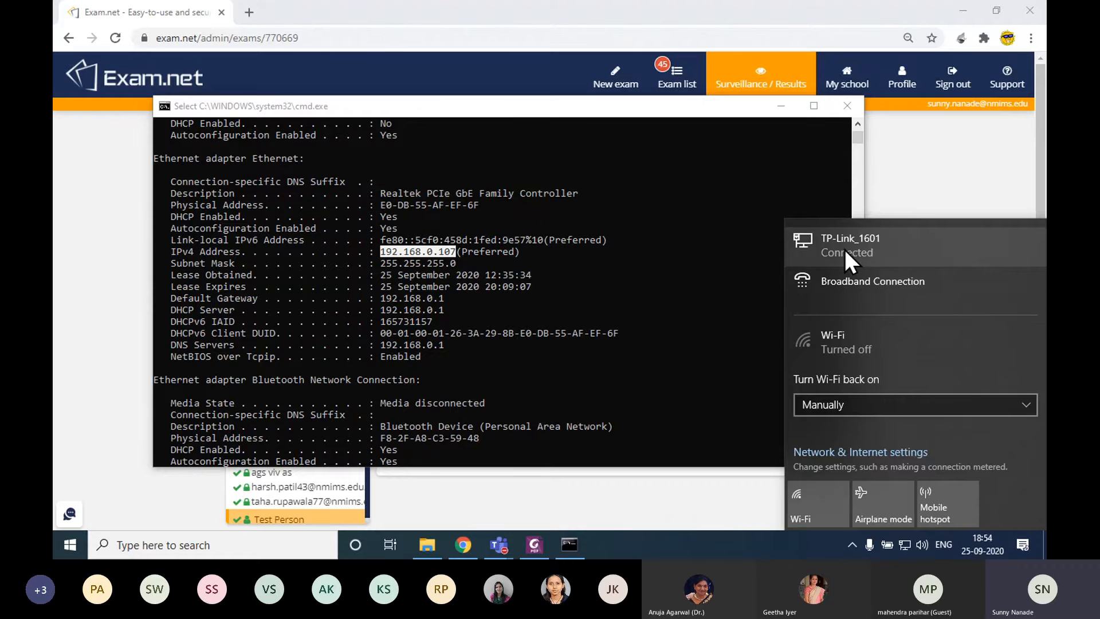
left_click(439, 272)
left_click(945, 236)
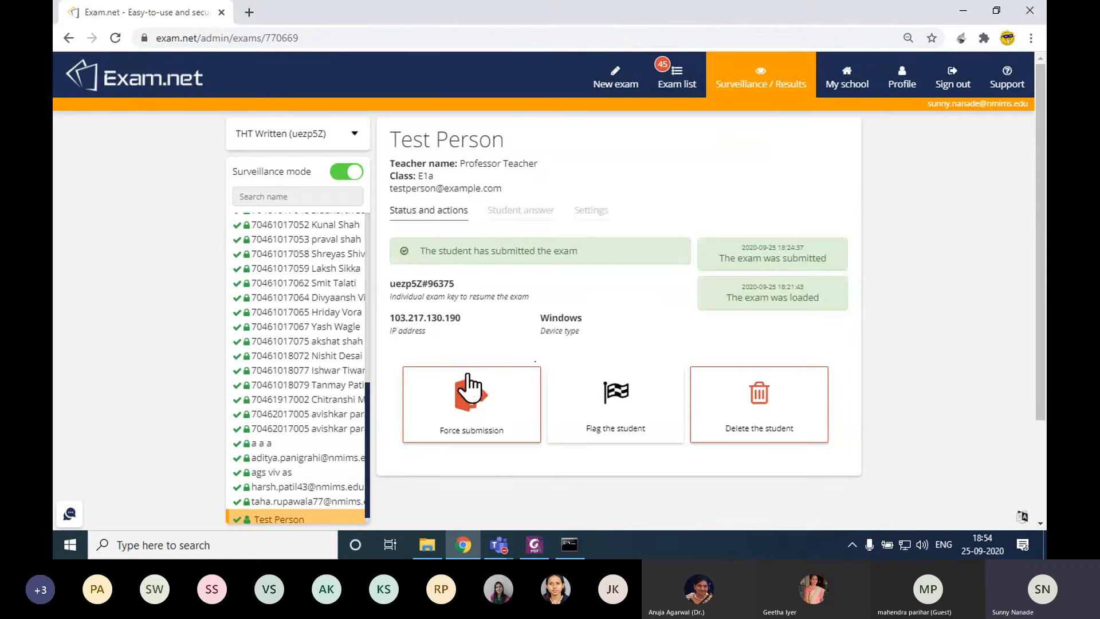
left_click_drag(390, 319, 462, 321)
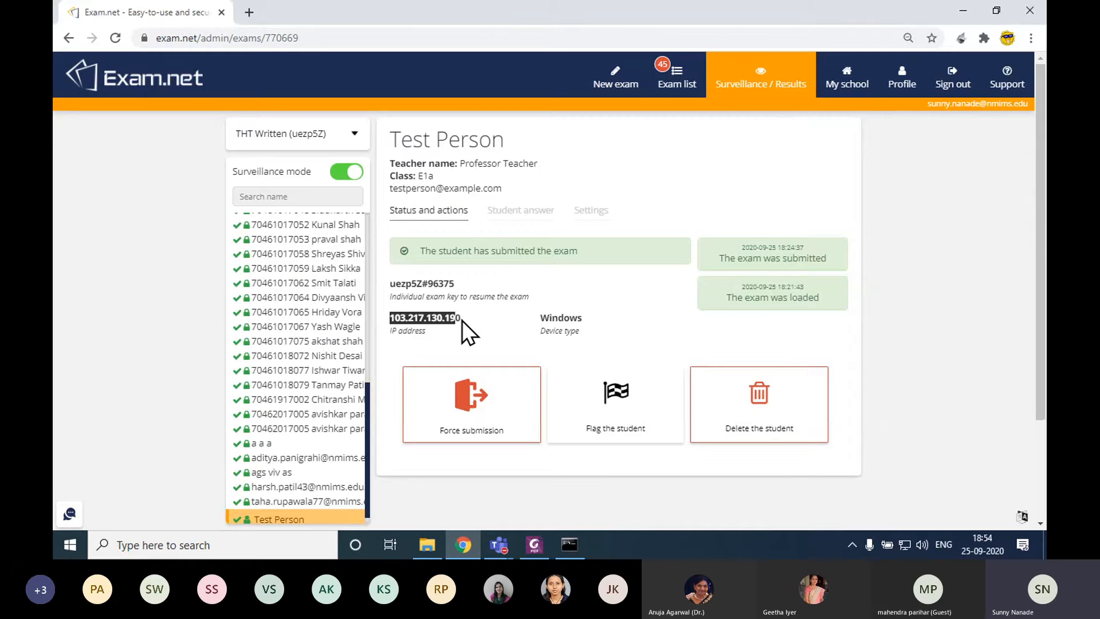
left_click(250, 13)
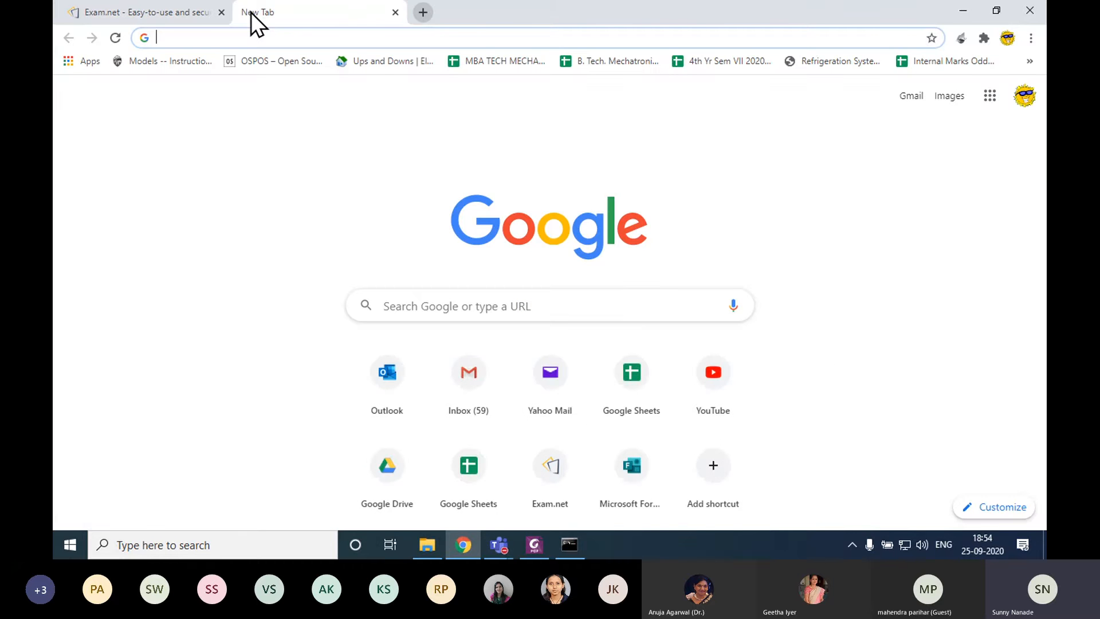
type("whois ip")
key("Return")
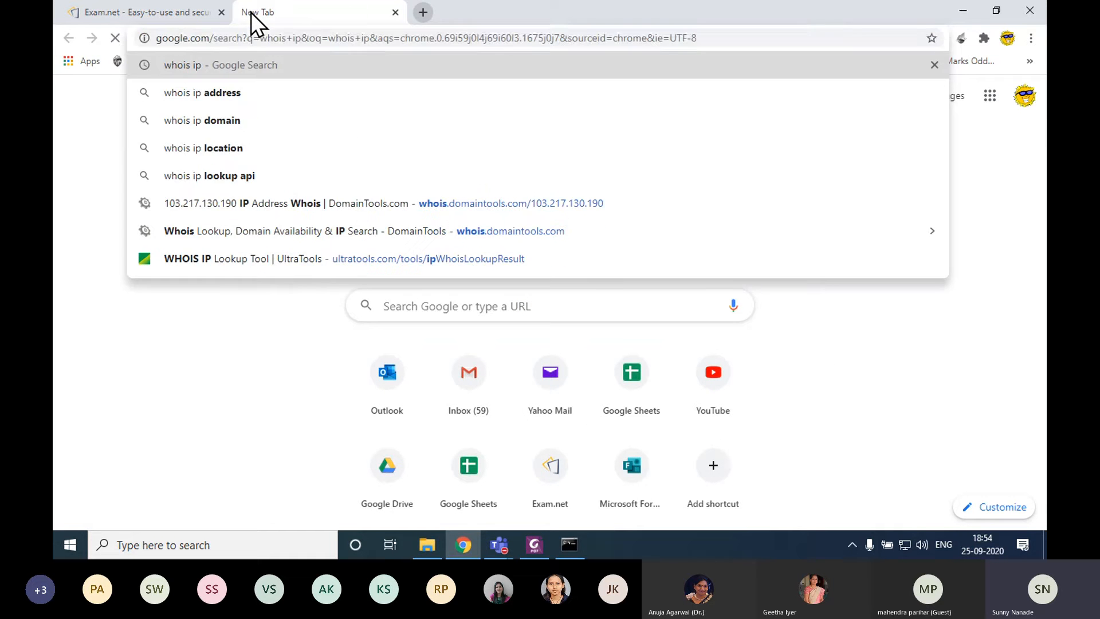
Copy the student's IP address and return to the whois ip search results.
left_click(185, 20)
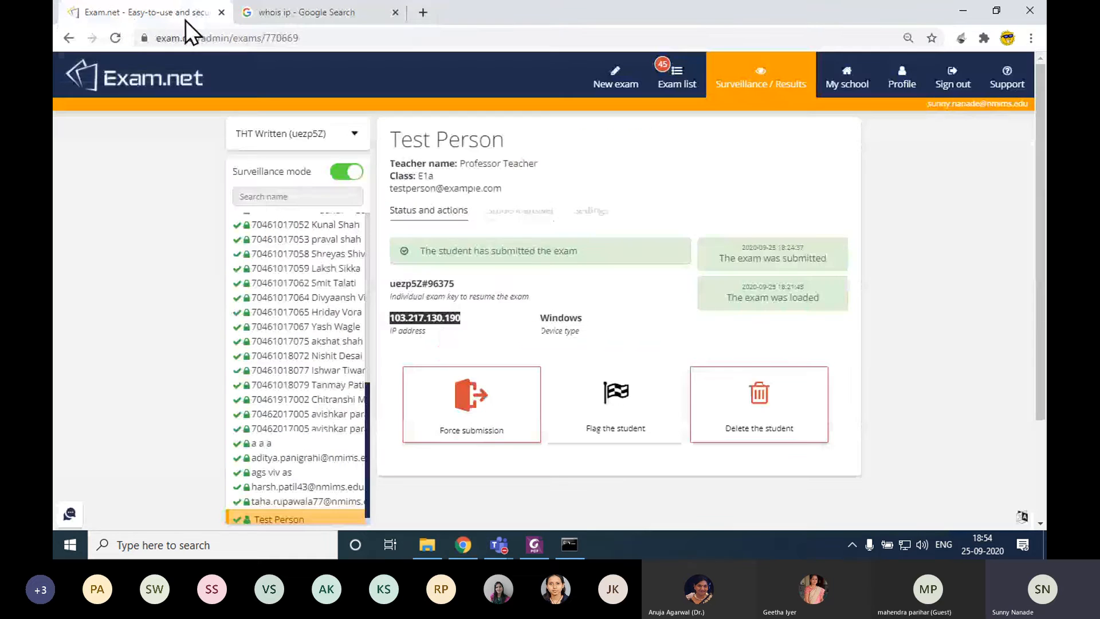
right_click(460, 328)
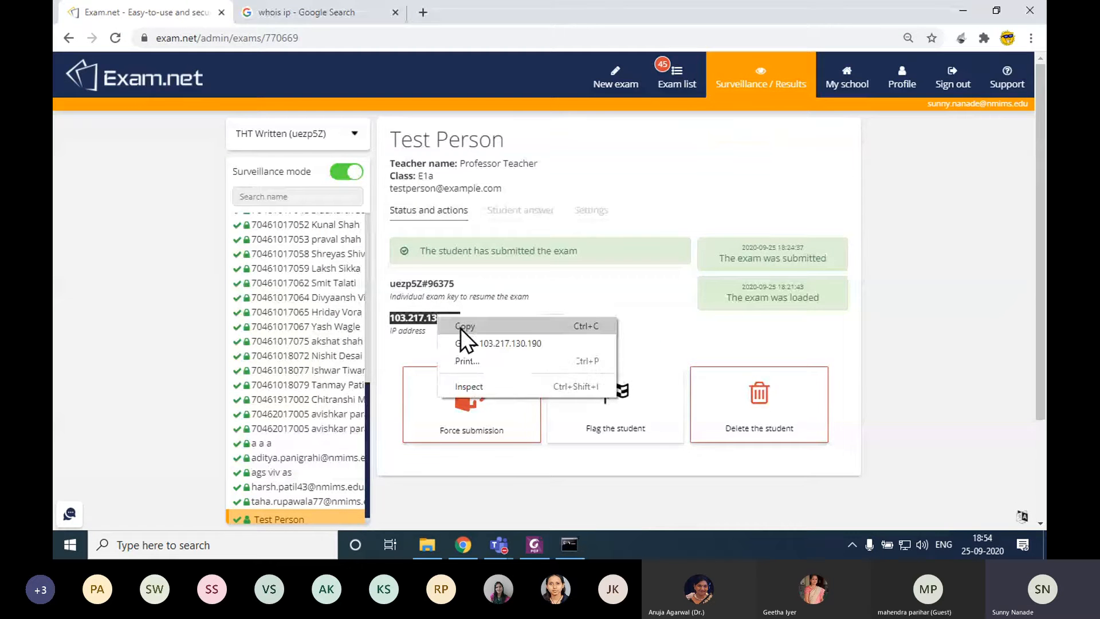
left_click(460, 328)
left_click(350, 12)
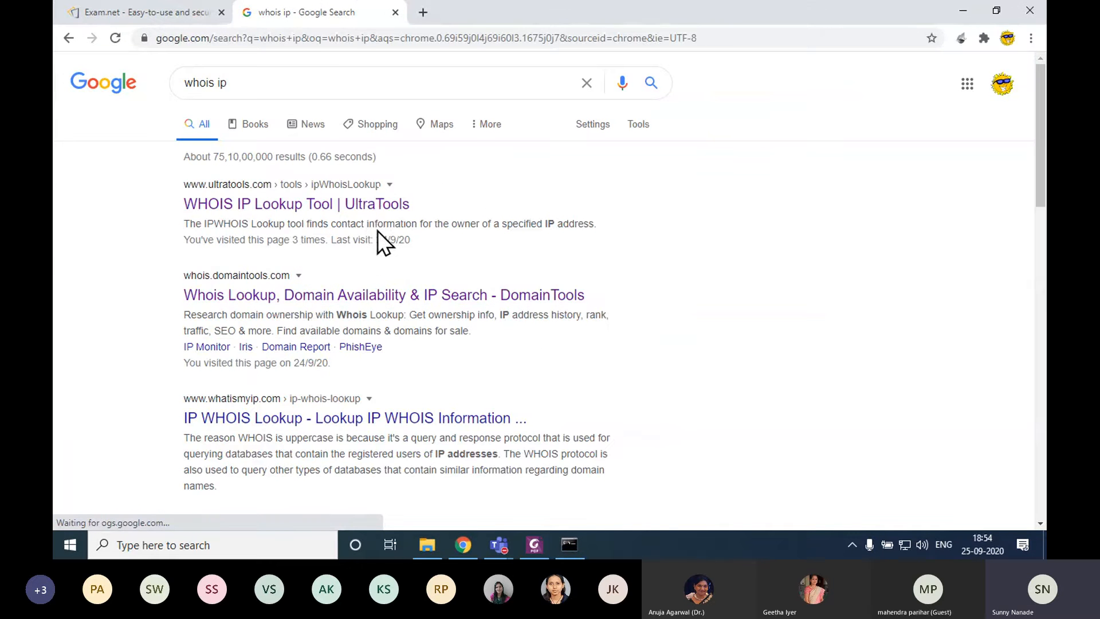
Run a UltraTools WHOIS lookup on the IP address 103.217.130.190.
left_click(371, 214, "ctrl")
left_click(465, 14)
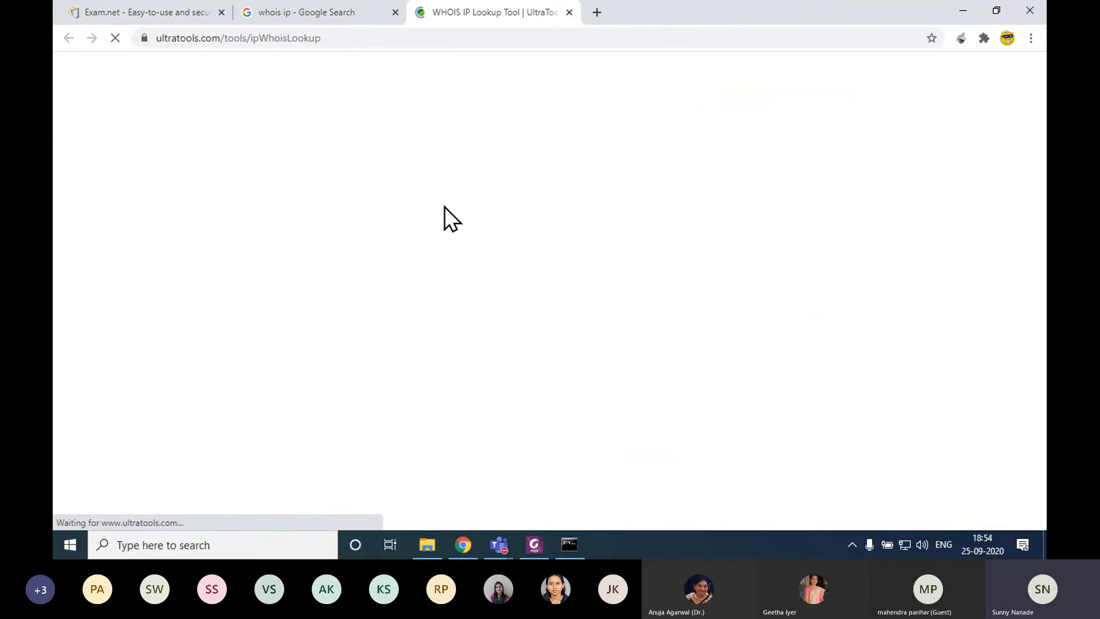
left_click(477, 270)
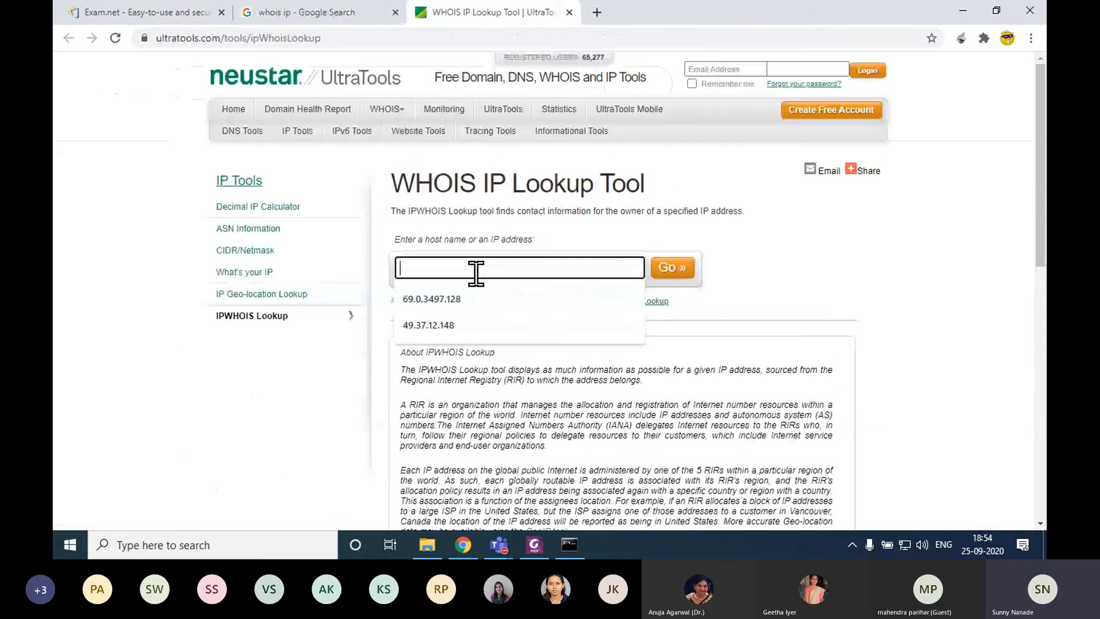
key("ctrl+v")
left_click(662, 272)
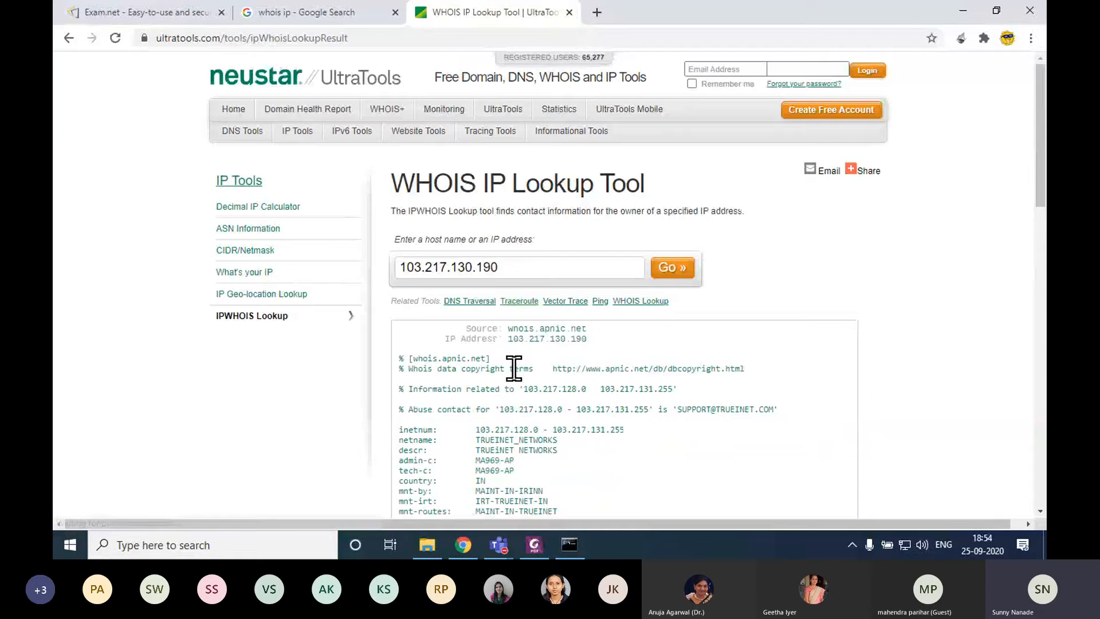
Highlight the netname TRUEINET_NETWORKS and read through the WHOIS output showing APNIC, India.
scroll(514, 367, "down", 2)
scroll(514, 367, "down", 1)
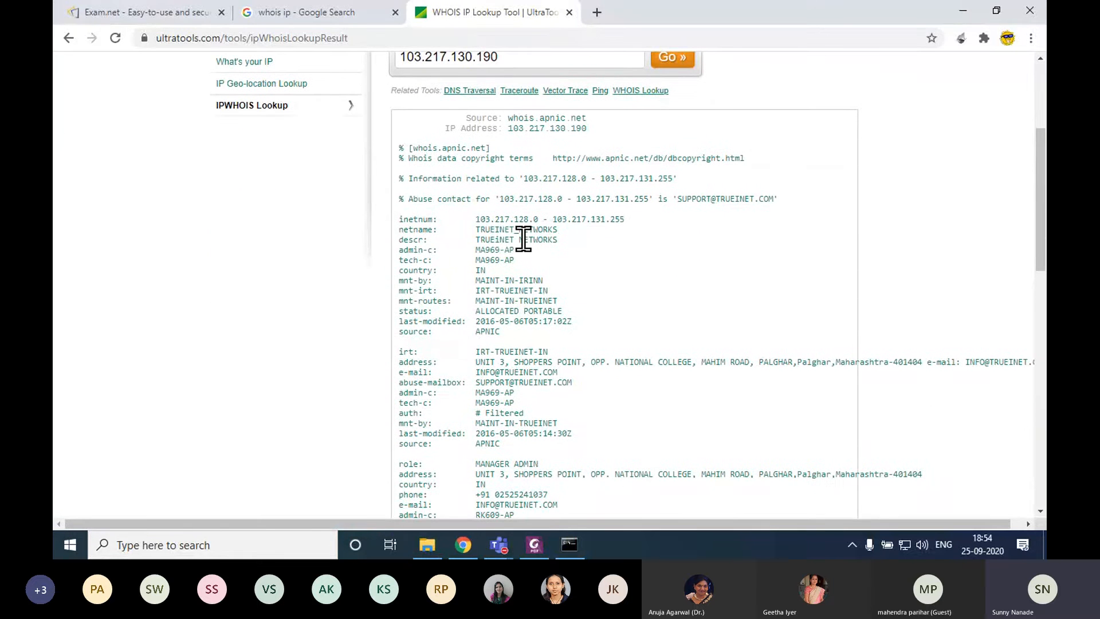
left_click_drag(472, 229, 562, 229)
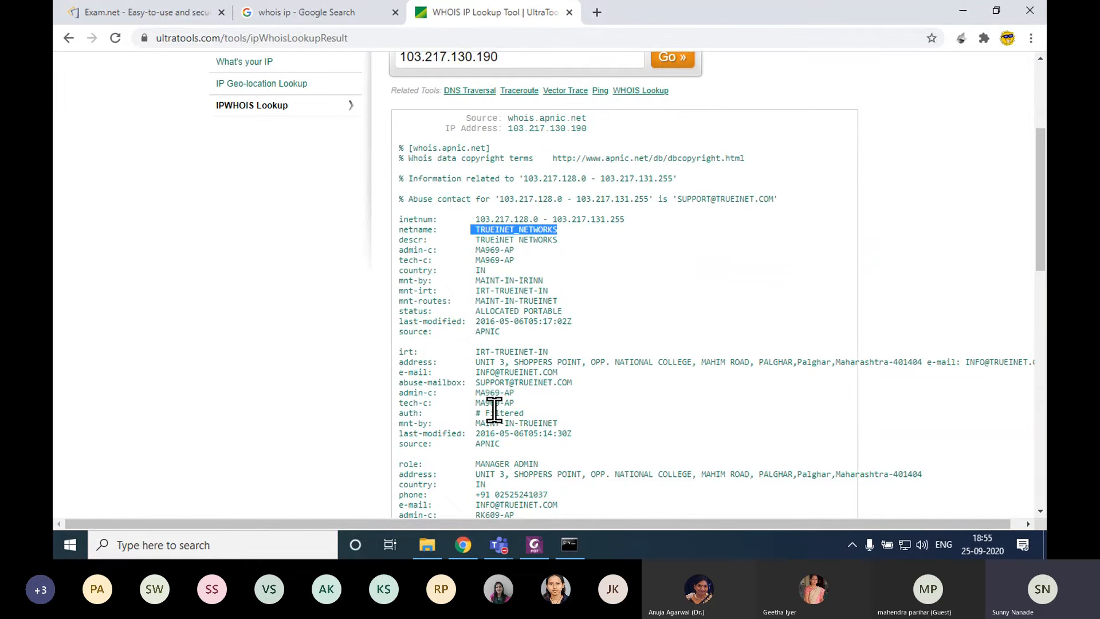
scroll(493, 406, "down", 4)
scroll(491, 413, "up", 1)
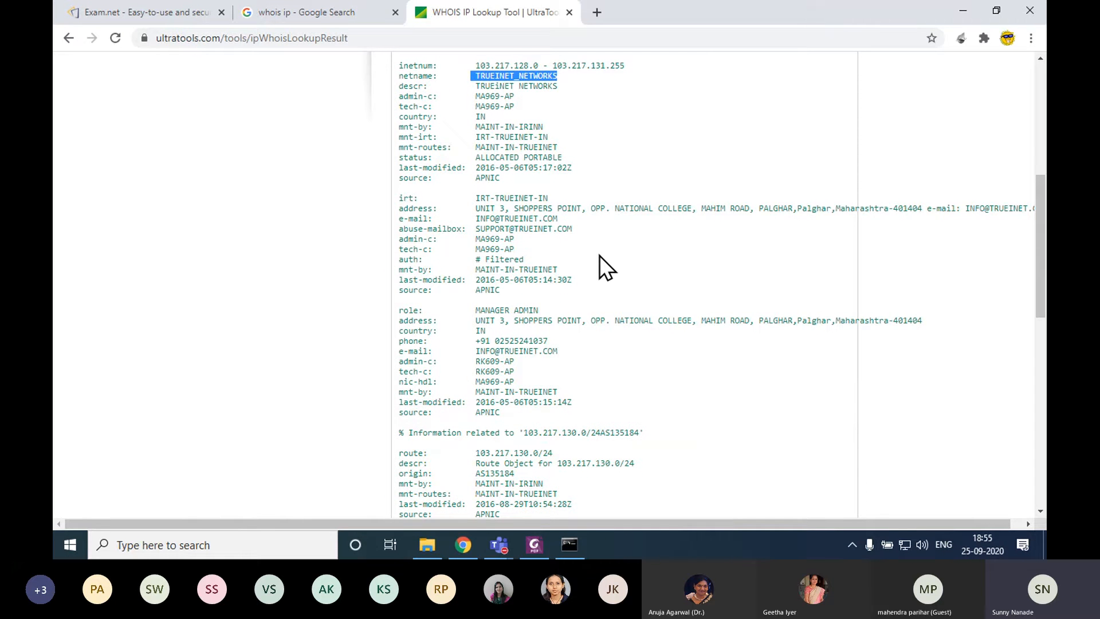
scroll(599, 255, "down", 3)
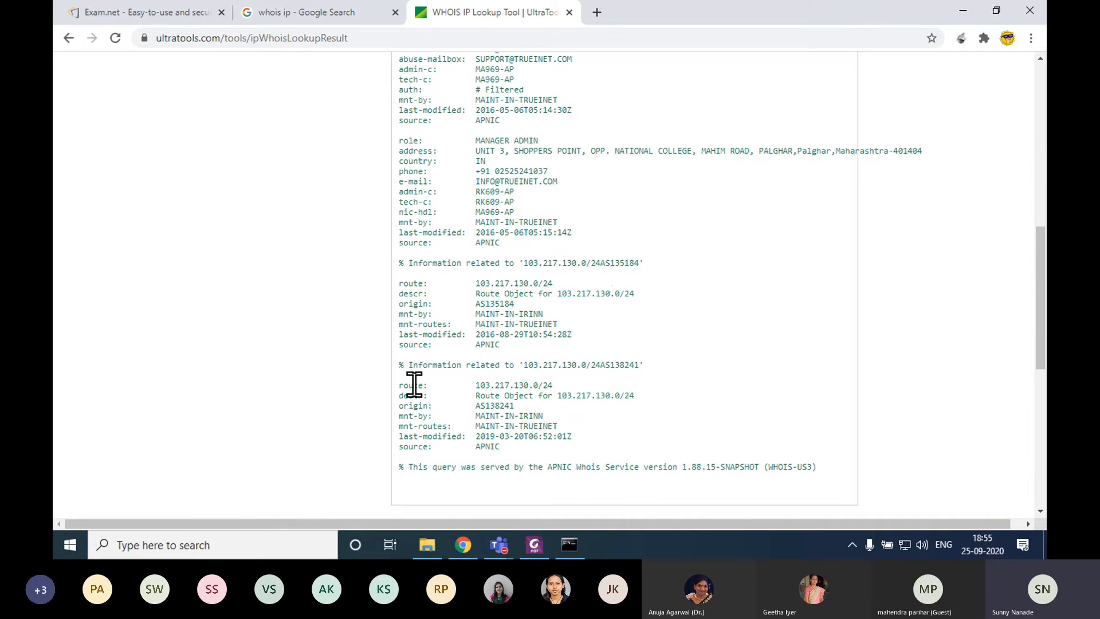
scroll(413, 384, "down", 3)
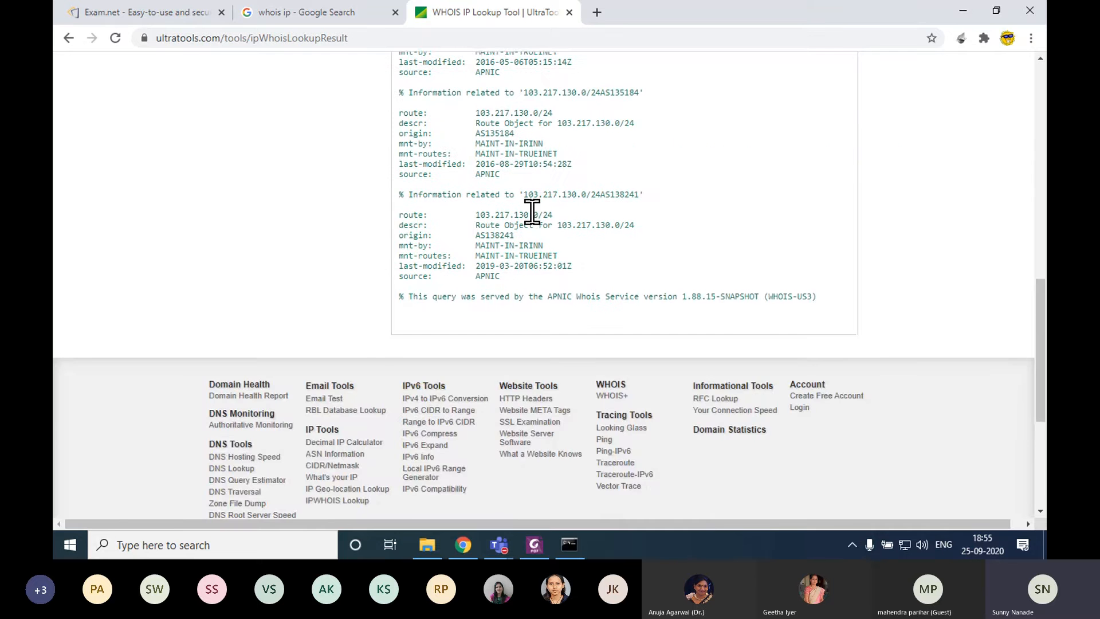
scroll(528, 213, "up", 12)
Return to the test student's Exam.net status page and scroll through the student list.
left_click(118, 3)
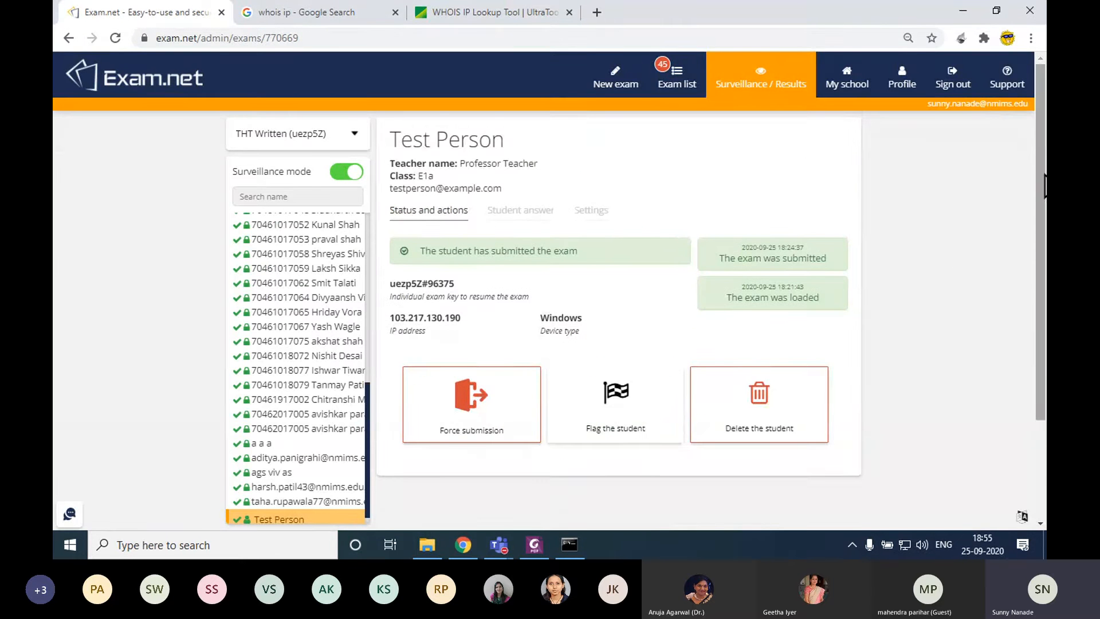
scroll(642, 463, "down", 2)
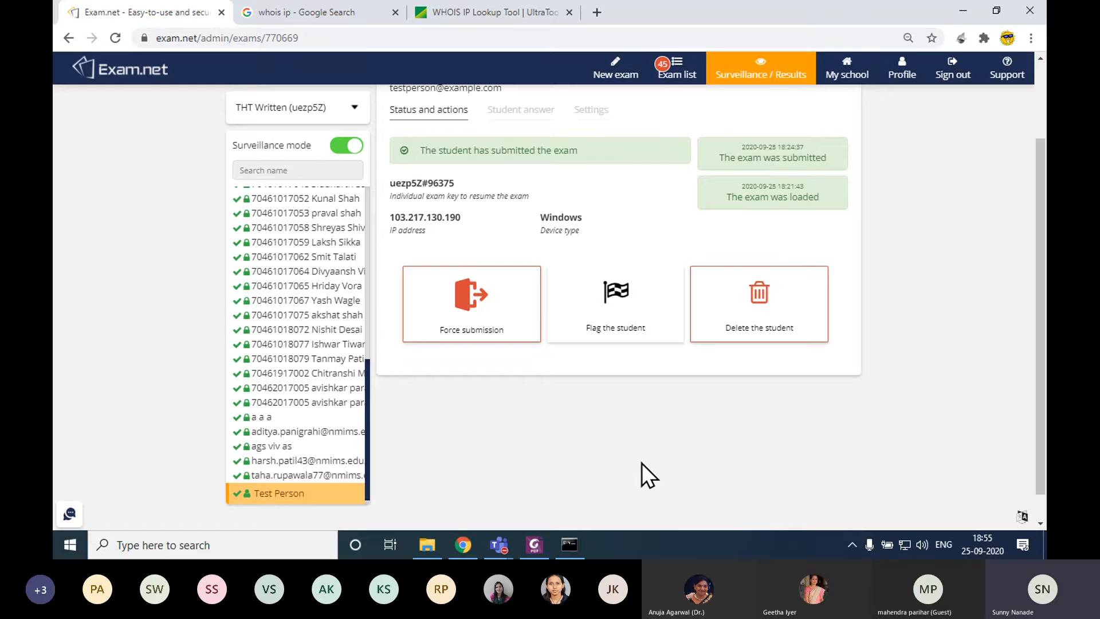
left_click_drag(368, 452, 360, 246)
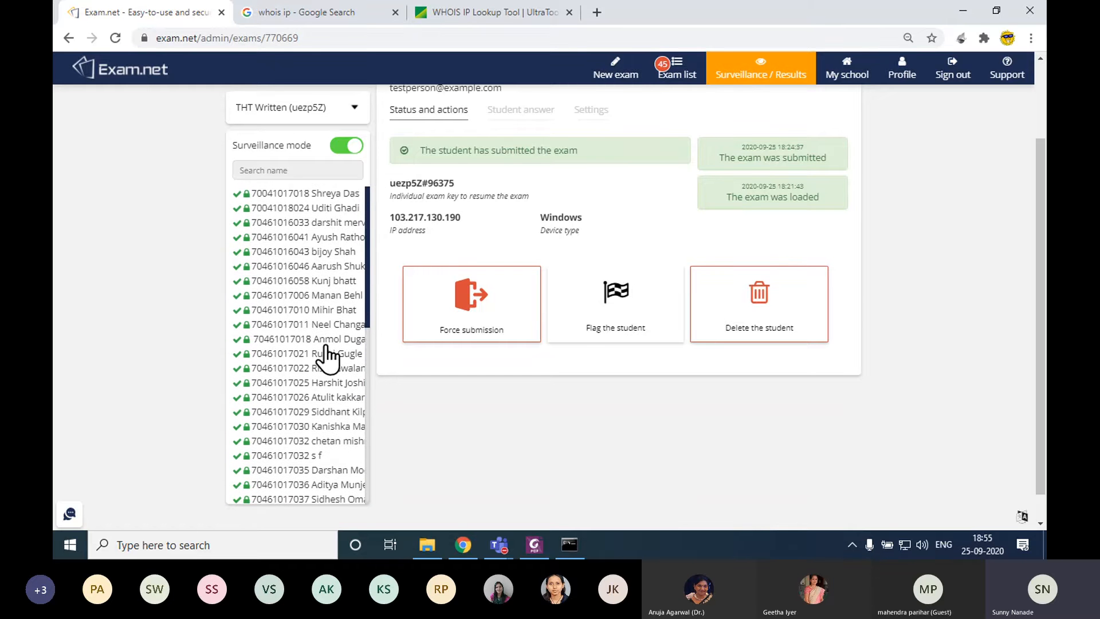
left_click_drag(368, 300, 373, 369)
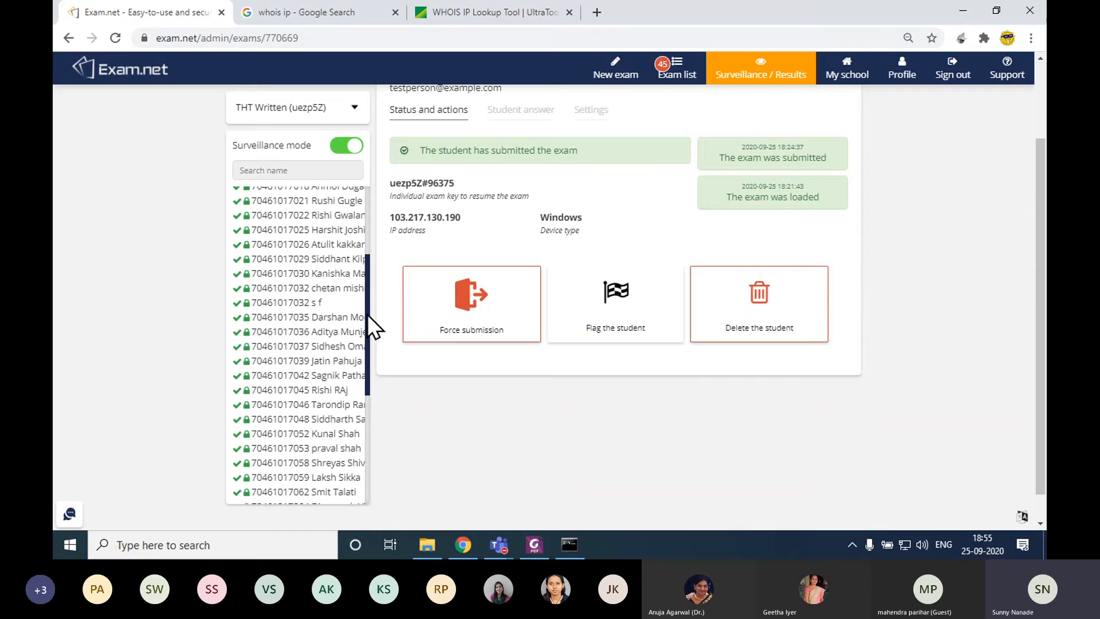
left_click_drag(368, 317, 371, 445)
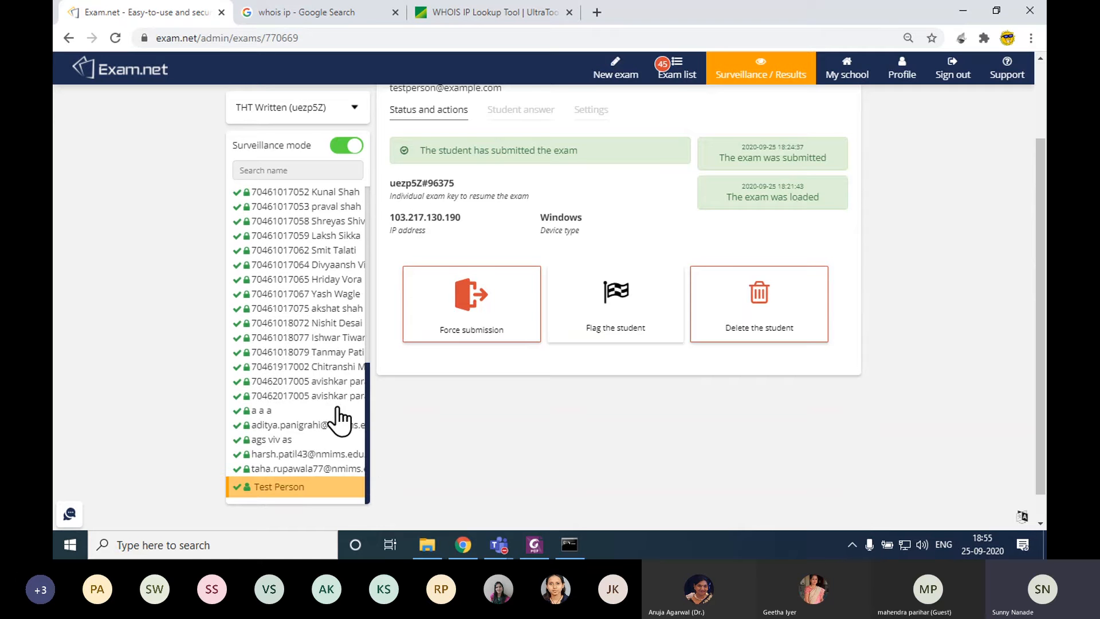
left_click_drag(371, 393, 361, 192)
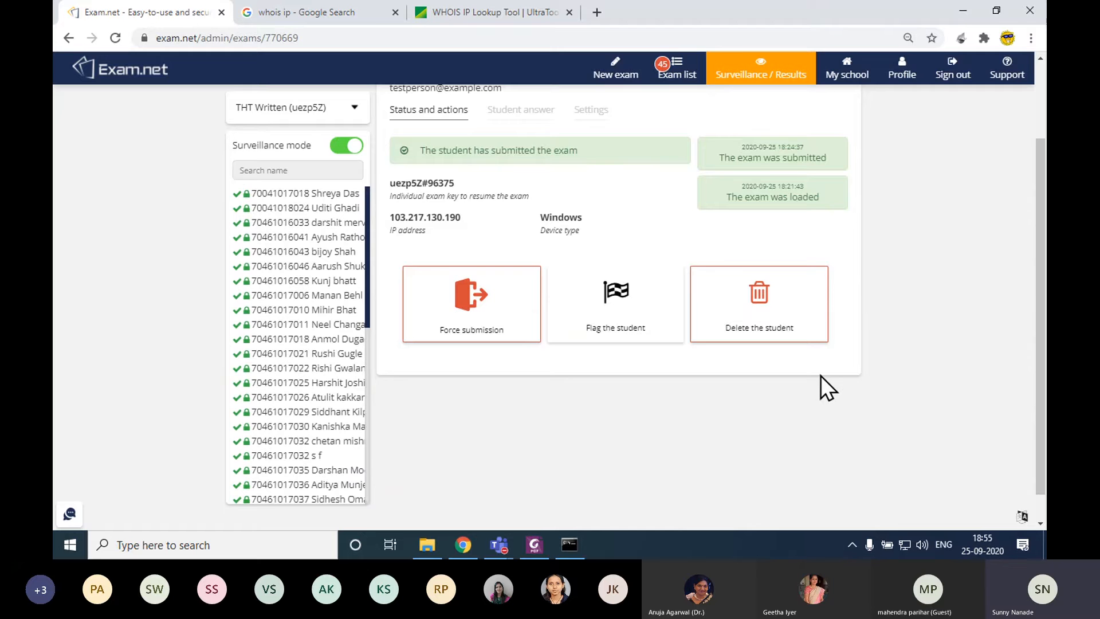
Zoom the page out to 80%, then reset it back to 100%.
key("ctrl+minus")
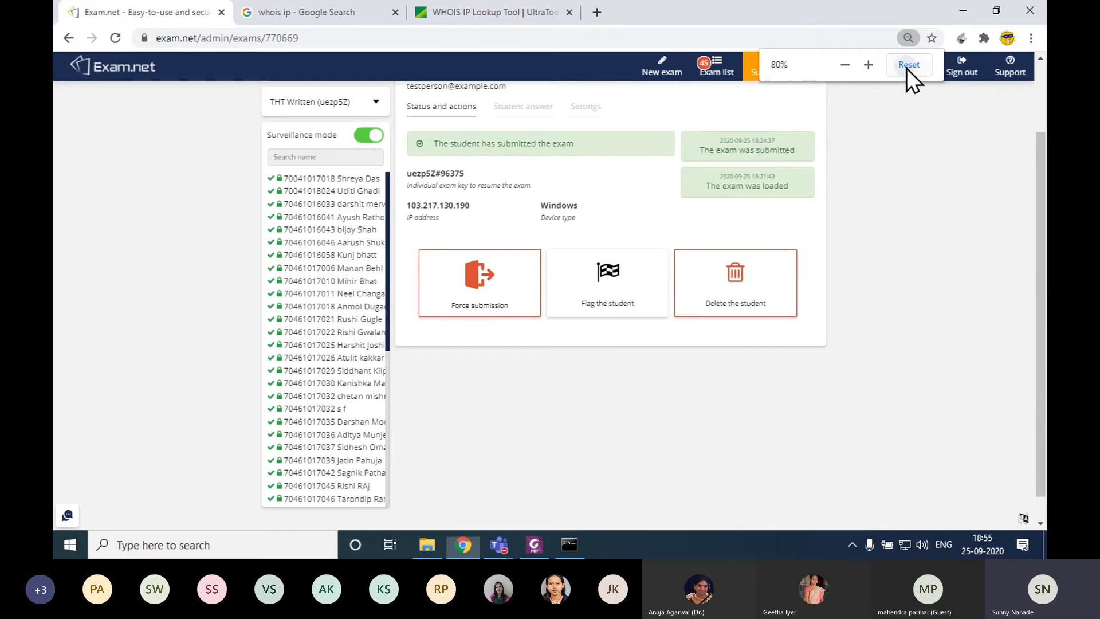
left_click(907, 64)
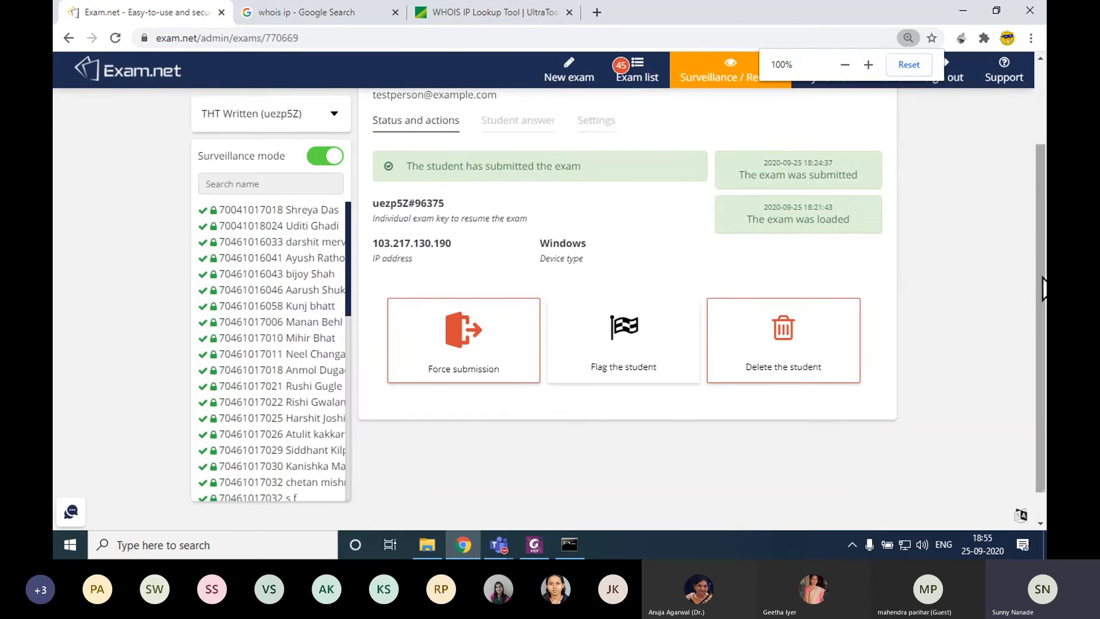
left_click_drag(1040, 280, 1035, 210)
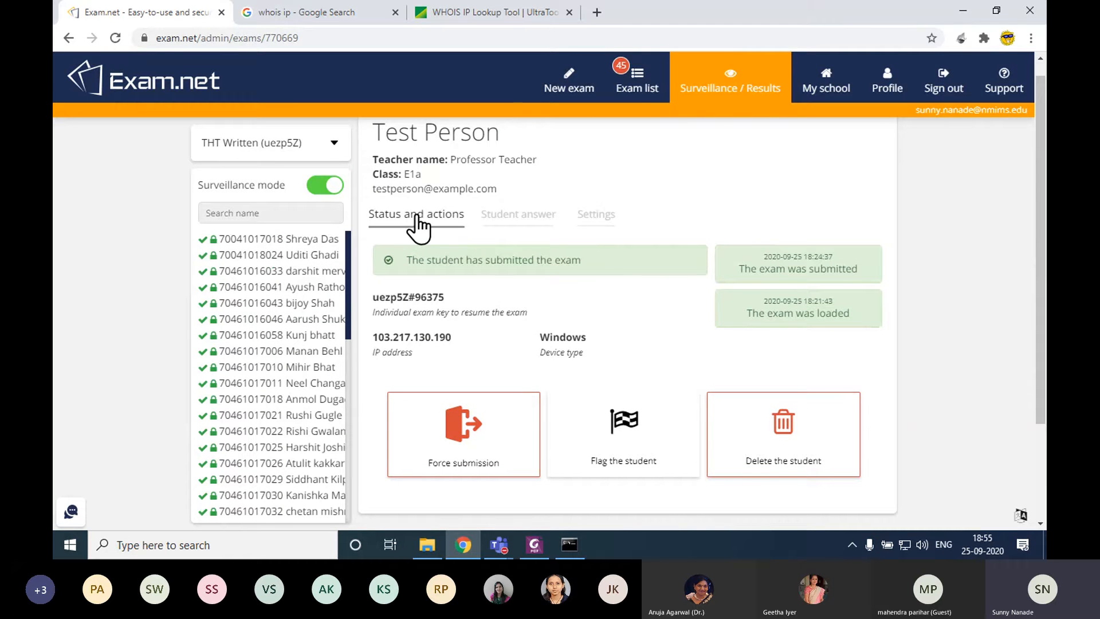
left_click(636, 82)
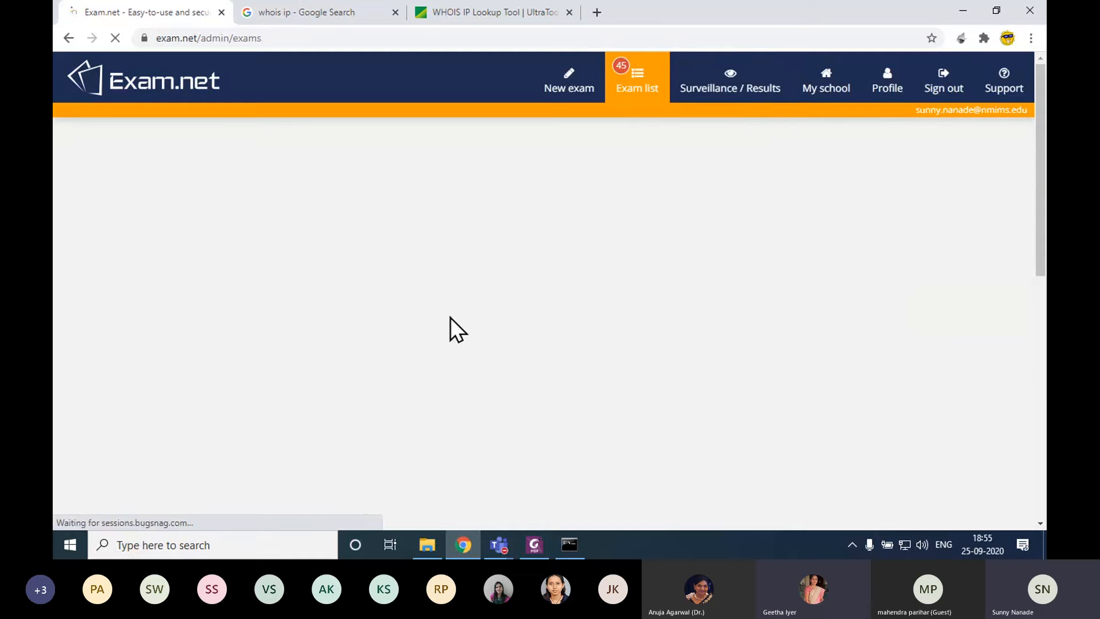
scroll(449, 318, "down", 5)
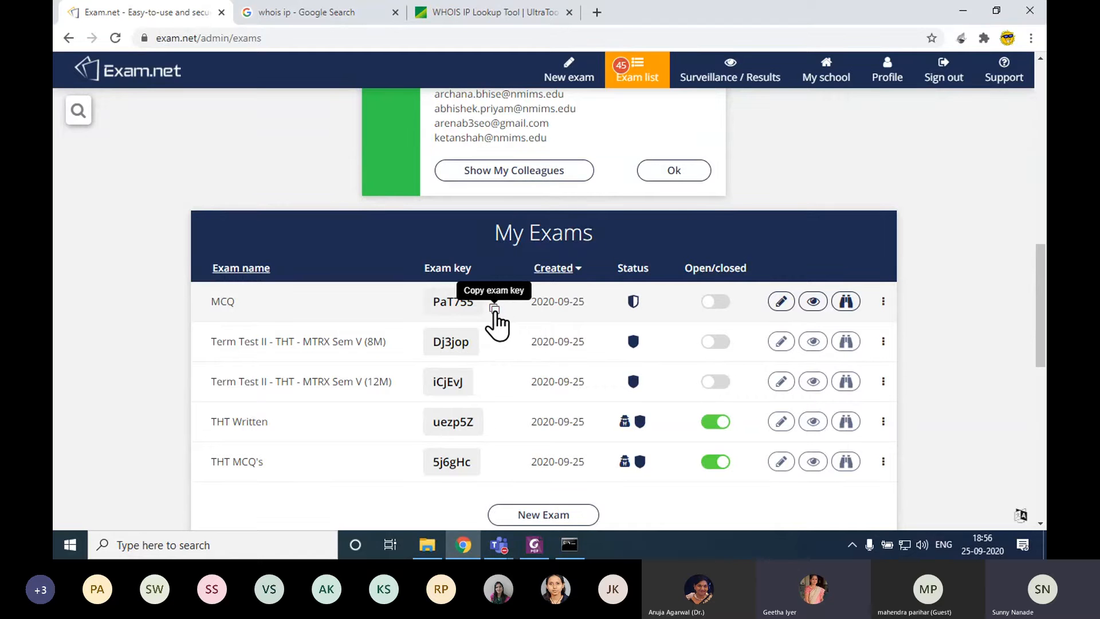
left_click(496, 313)
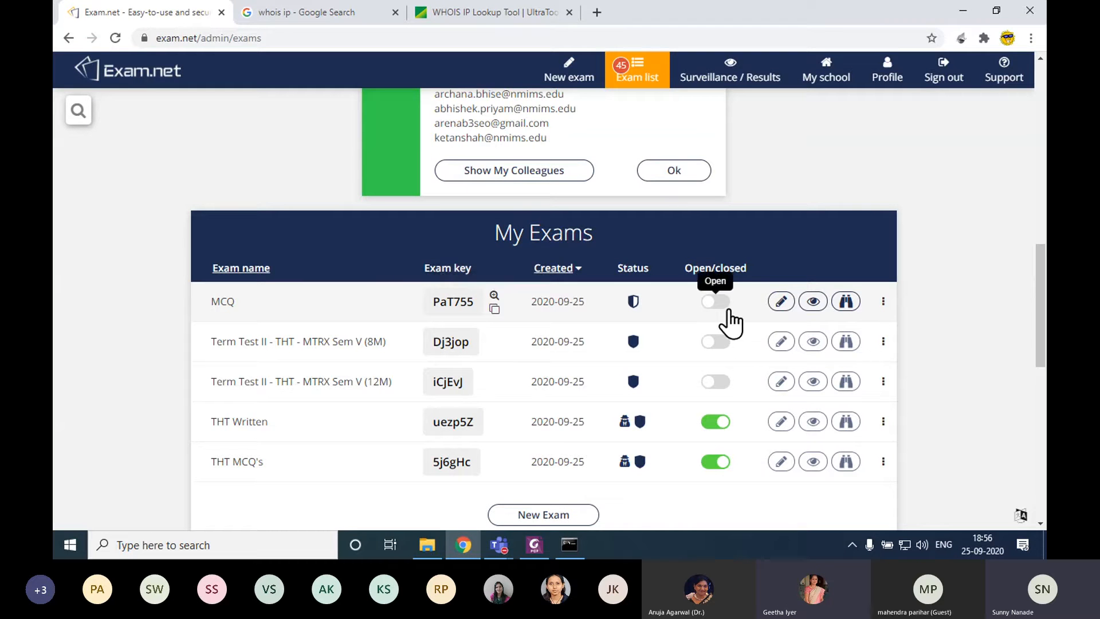
left_click(494, 296)
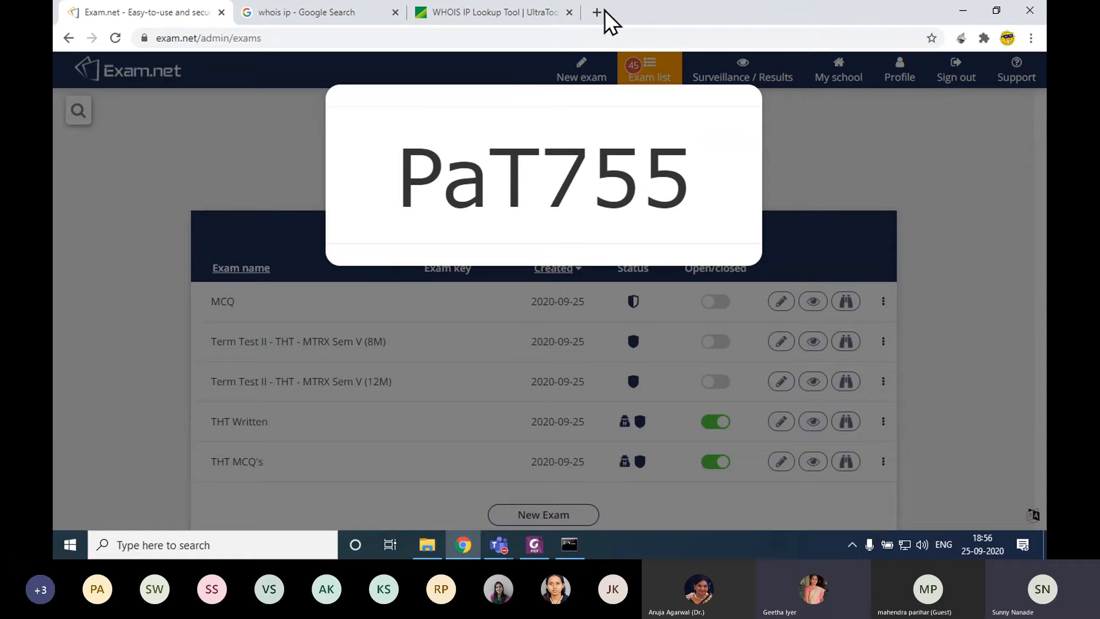
left_click(903, 173)
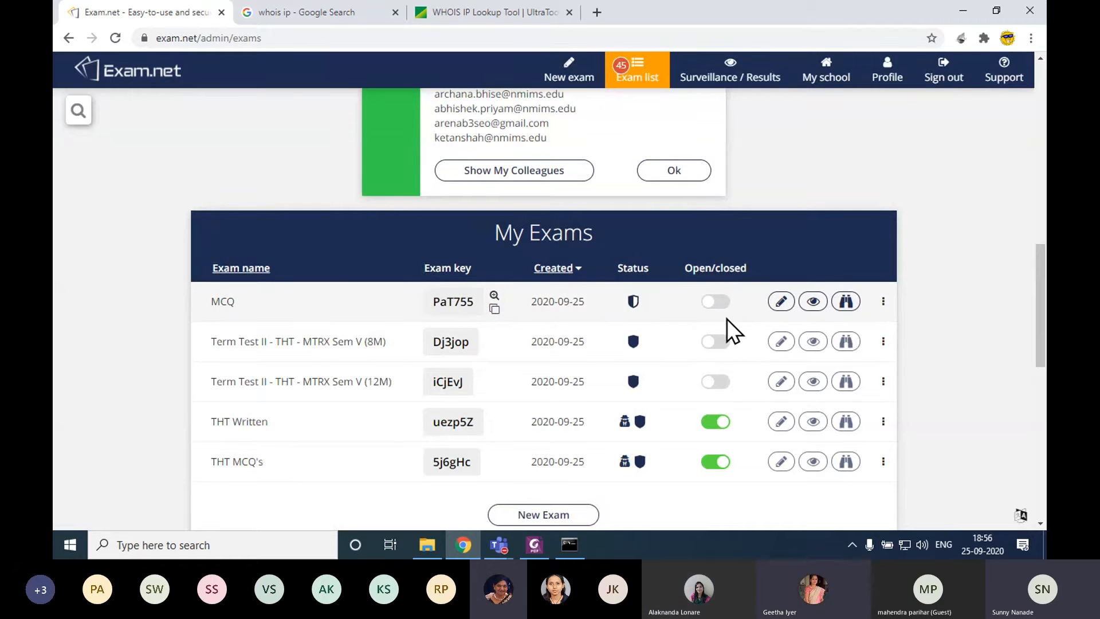
left_click(494, 296)
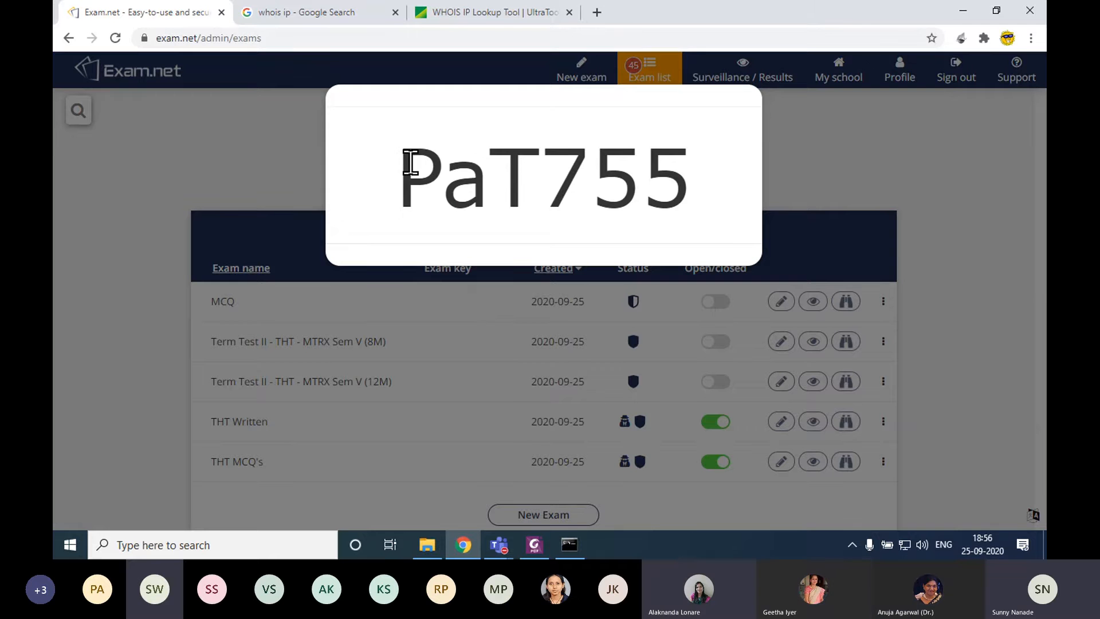
left_click_drag(413, 167, 706, 178)
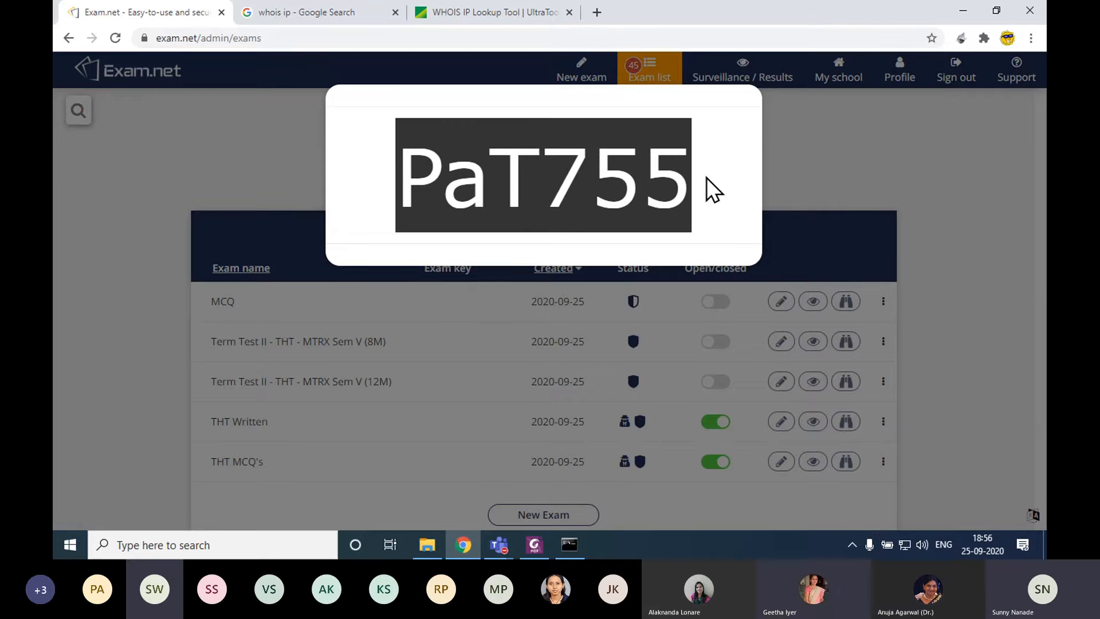
left_click(944, 193)
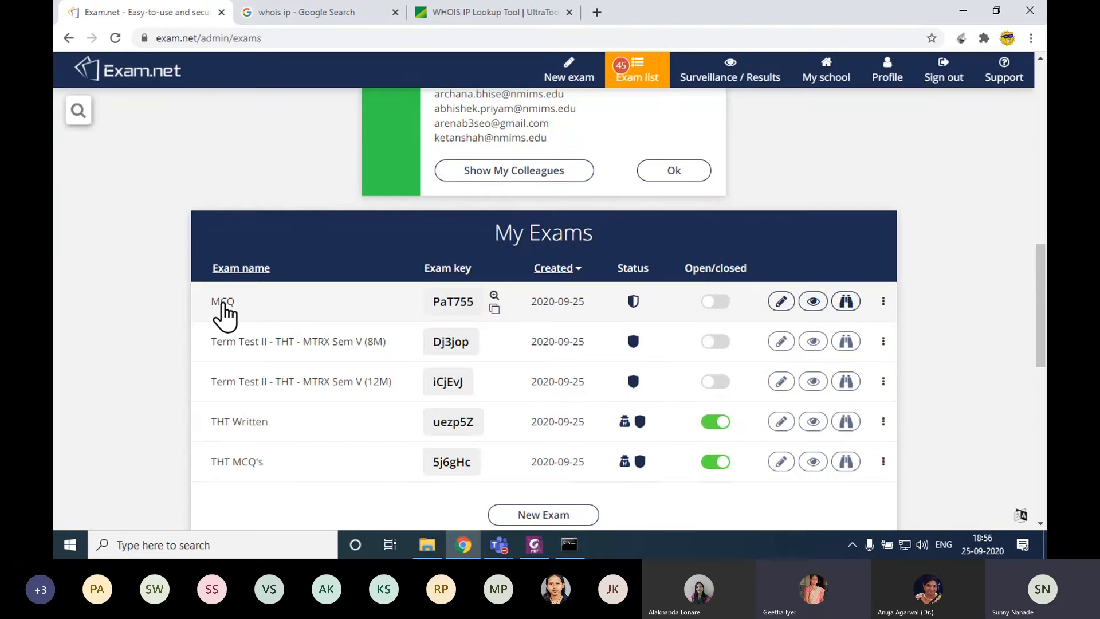
Open the MCQ exam's monitoring page and briefly enter it as a test student.
left_click(221, 303)
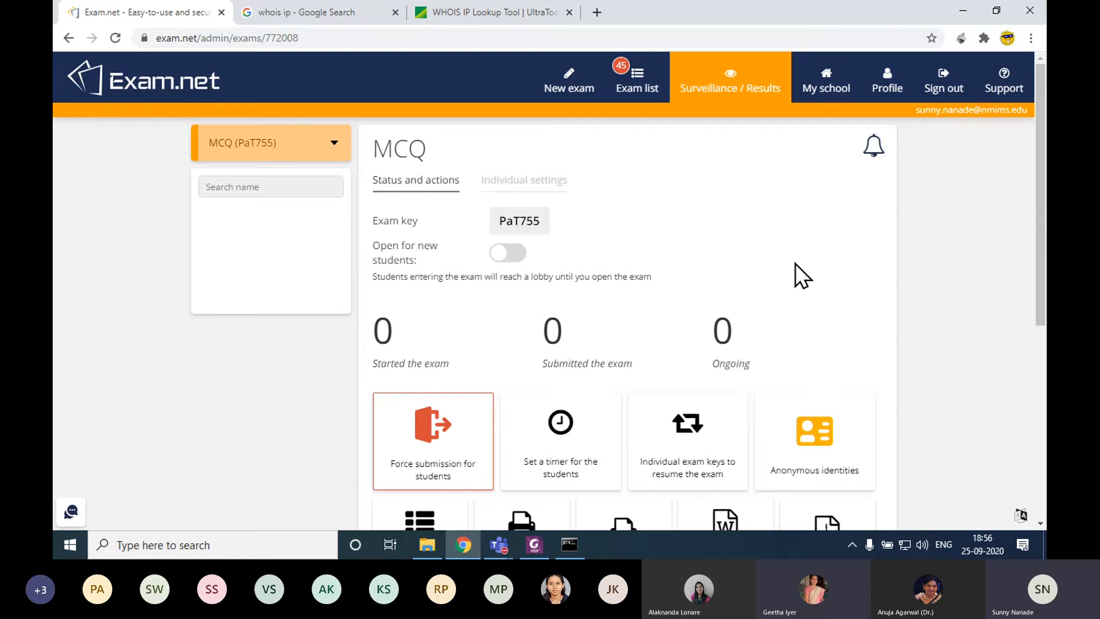
left_click_drag(1044, 208, 1044, 174)
left_click(505, 229)
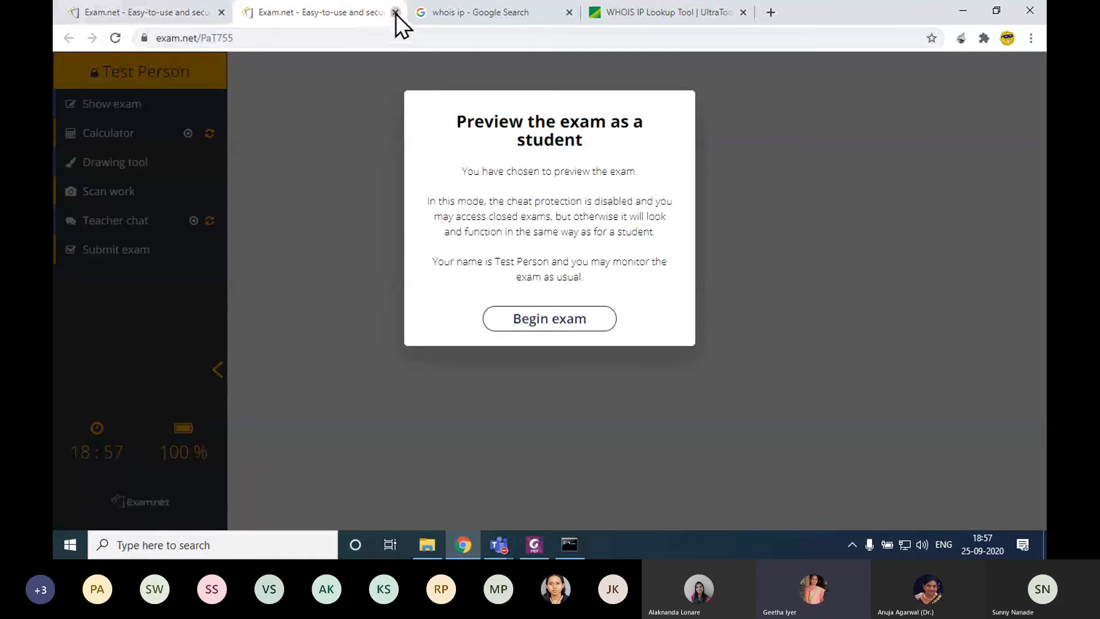
left_click(396, 13)
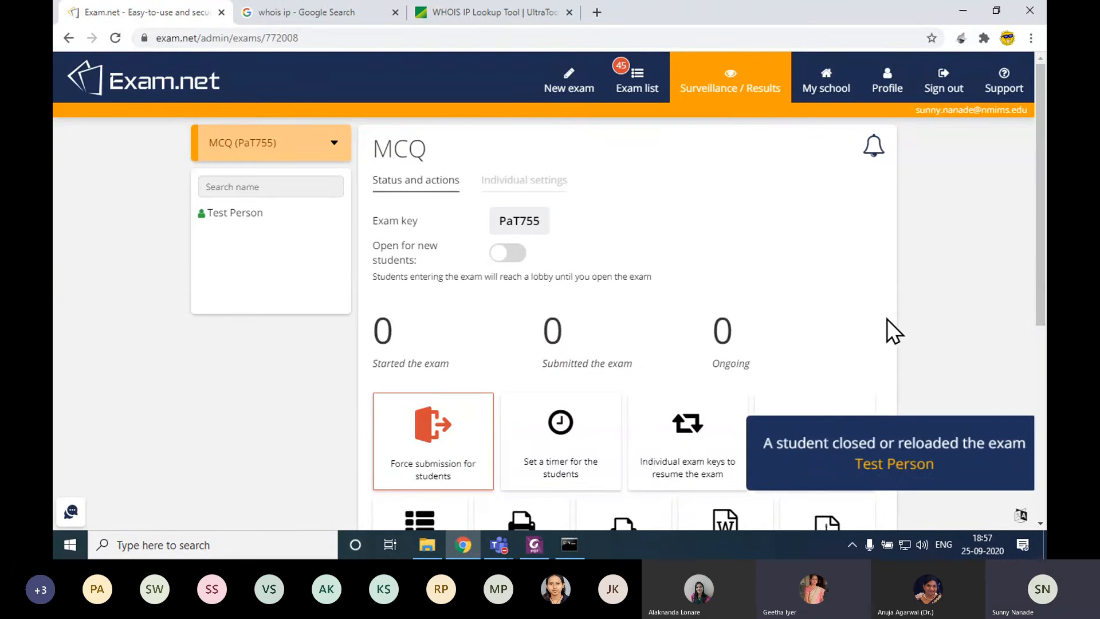
Go back to the My Exams list.
scroll(865, 354, "down", 5)
scroll(864, 354, "up", 3)
scroll(864, 354, "up", 2)
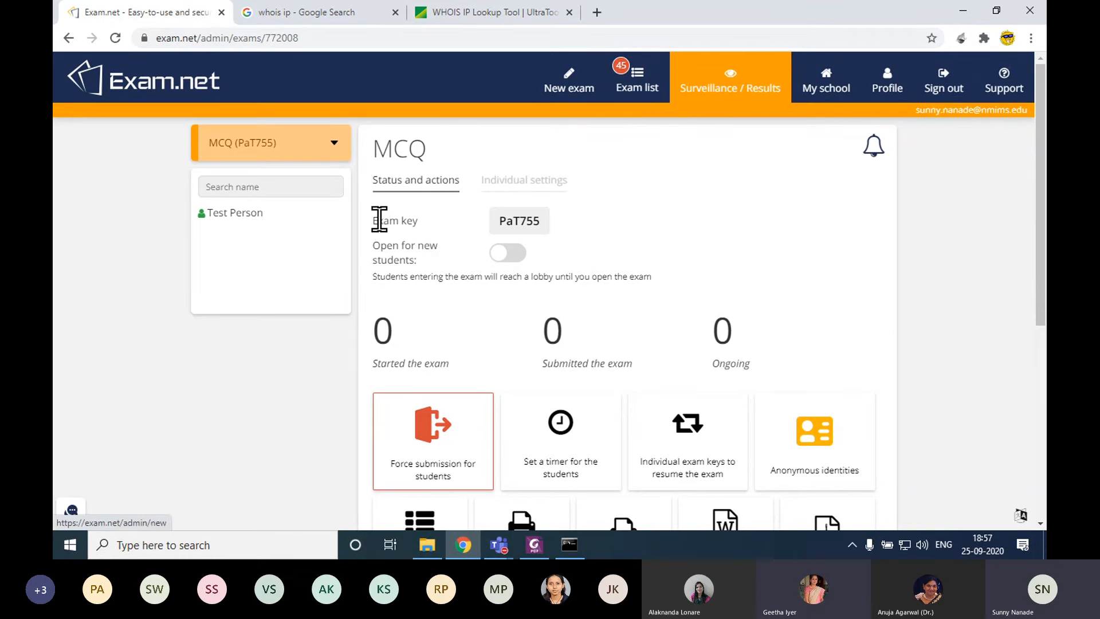
left_click(626, 83)
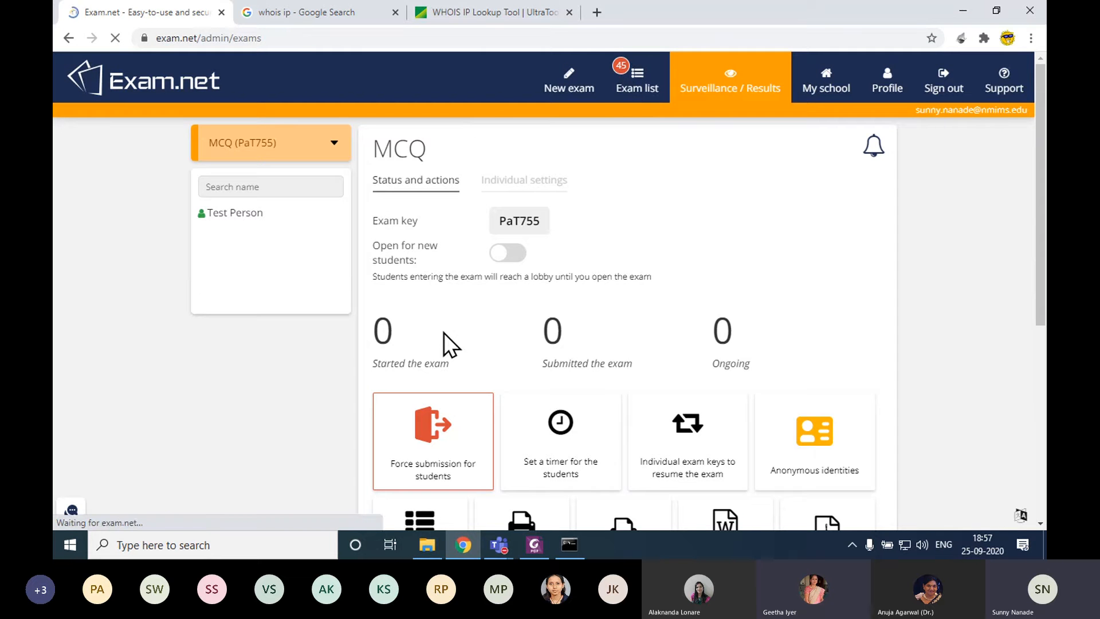
scroll(771, 153, "down", 6)
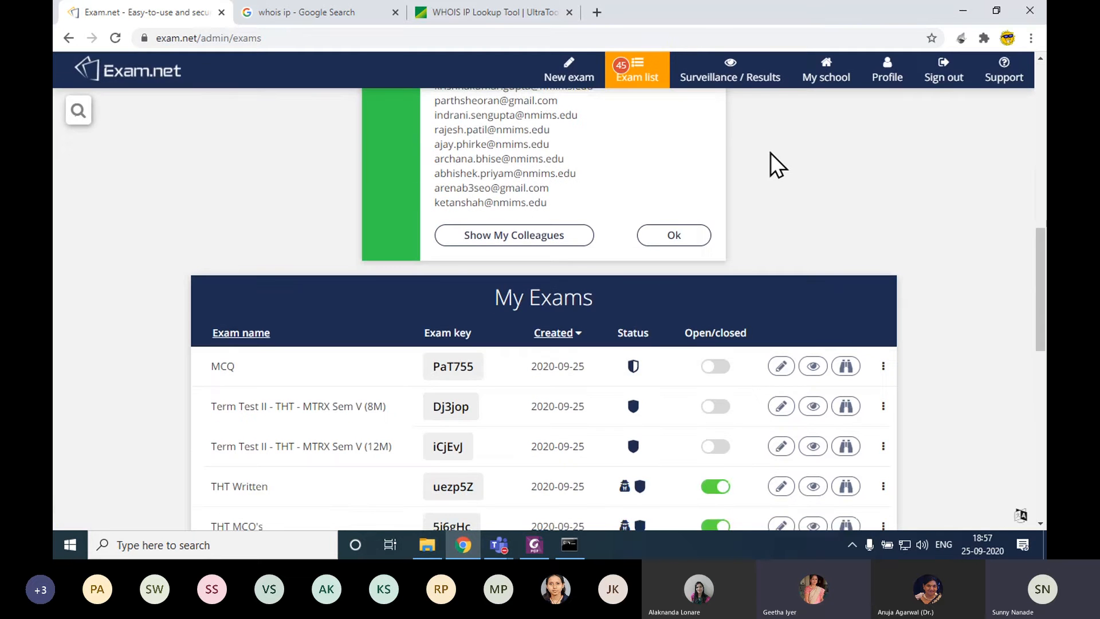
Save the MCQ exam's settings with 'any browser, prefer high-security mode' kept in Security.
left_click(781, 366)
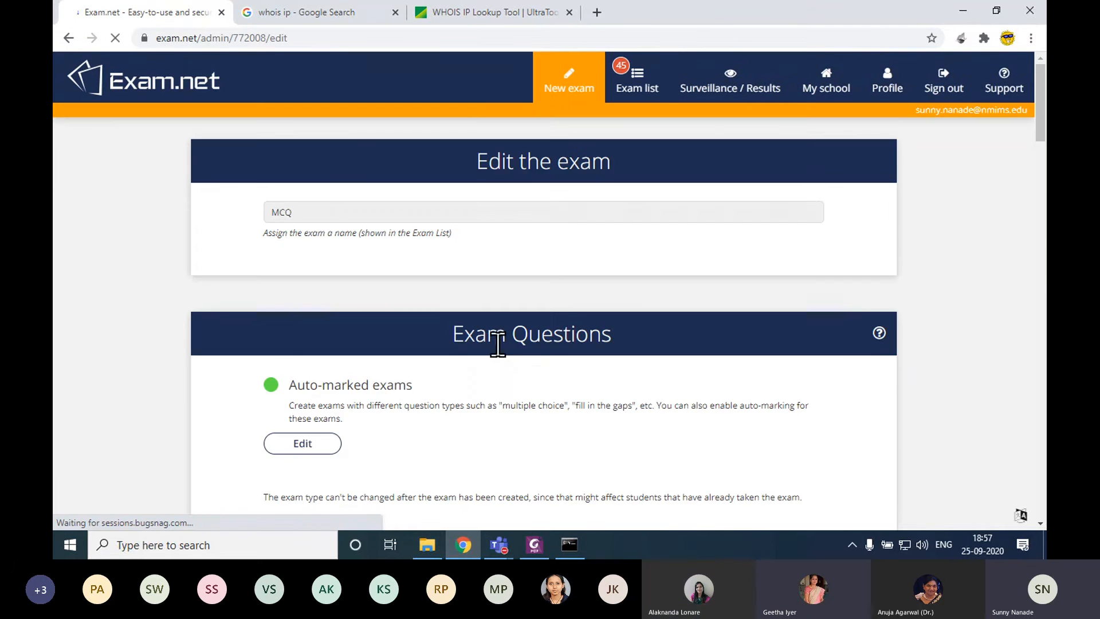
scroll(504, 360, "down", 10)
scroll(498, 359, "down", 15)
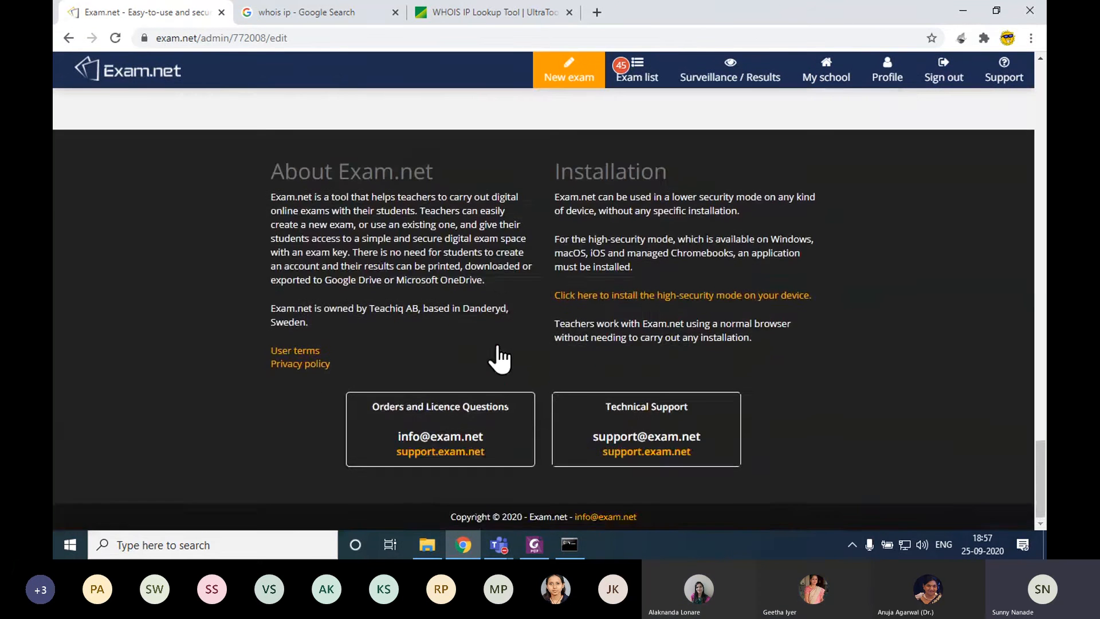
scroll(500, 360, "up", 8)
scroll(498, 359, "down", 2)
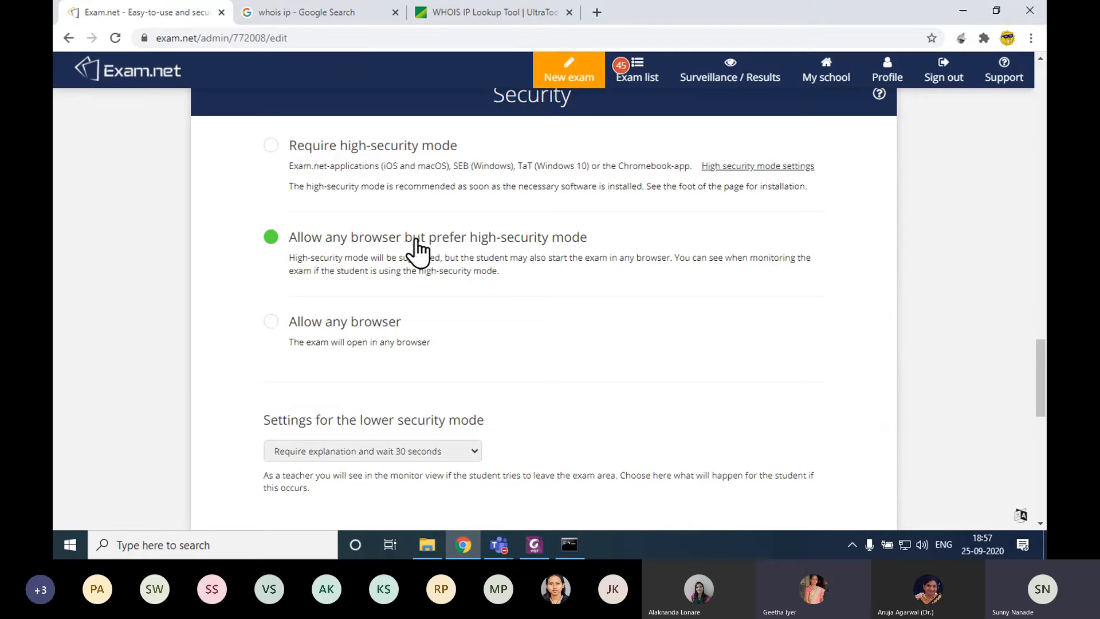
scroll(493, 314, "down", 3)
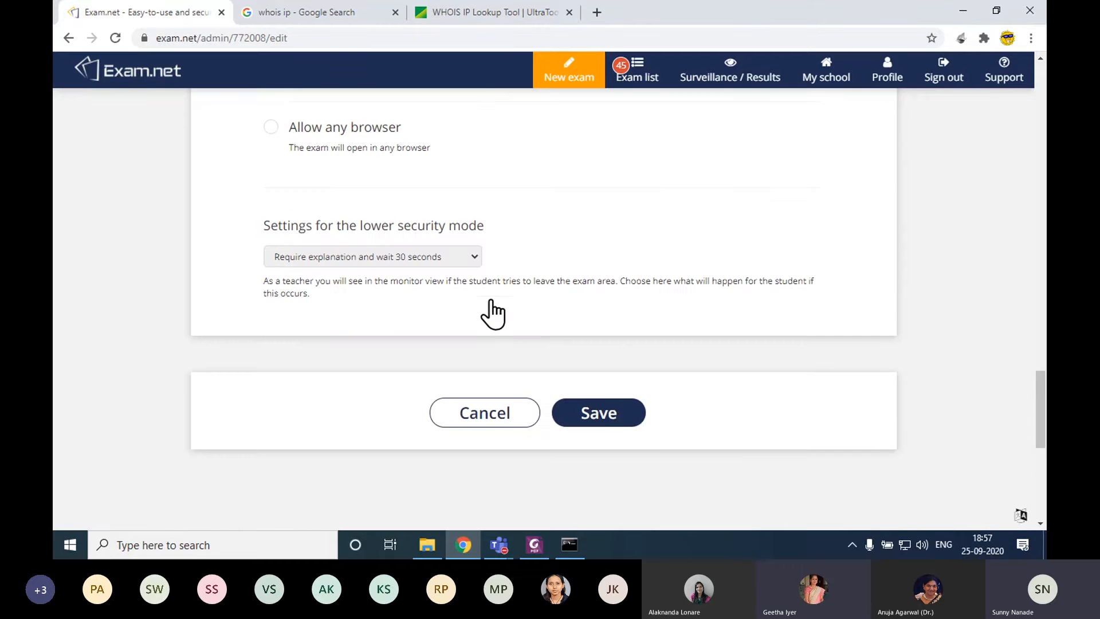
left_click(626, 420)
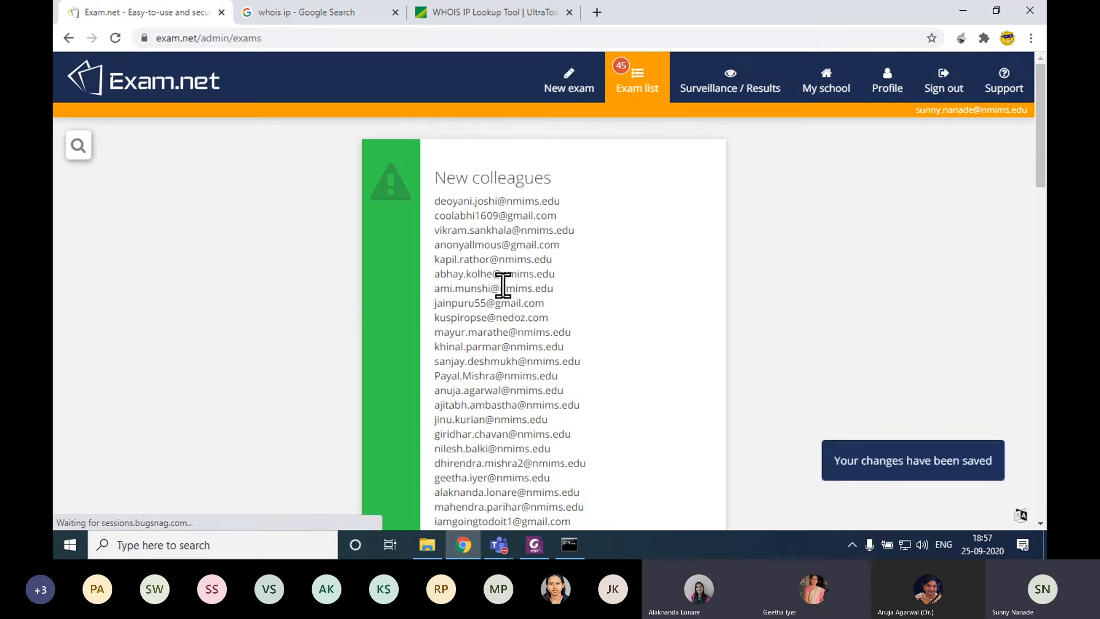
Decline opening the MCQ exam to new students, leaving it closed.
scroll(503, 287, "down", 10)
scroll(504, 292, "up", 6)
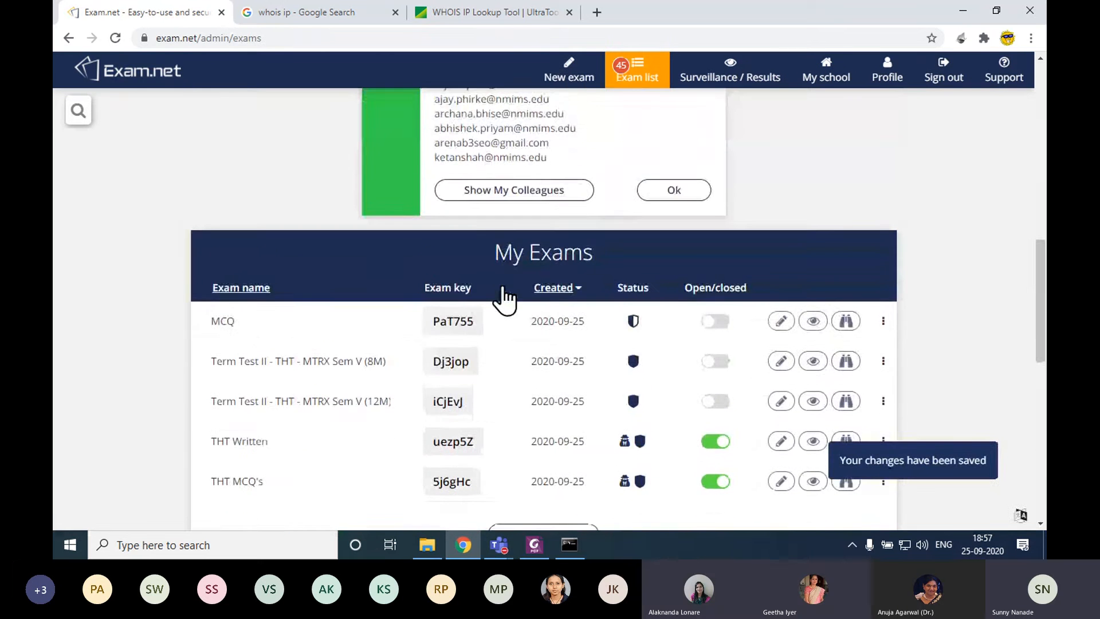
scroll(503, 298, "down", 1)
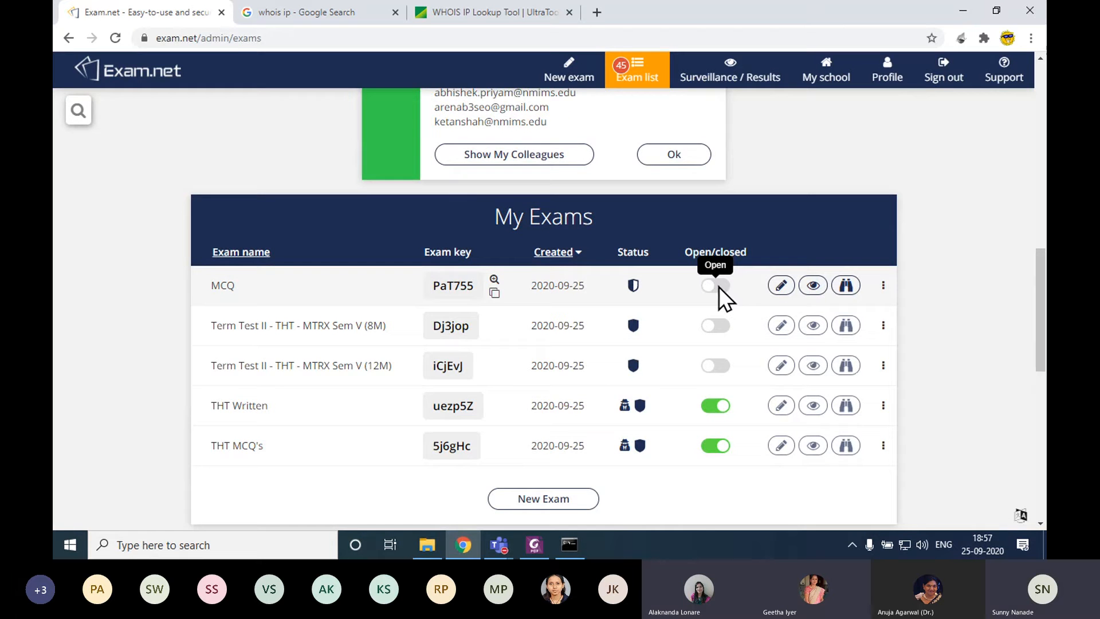
left_click(718, 287)
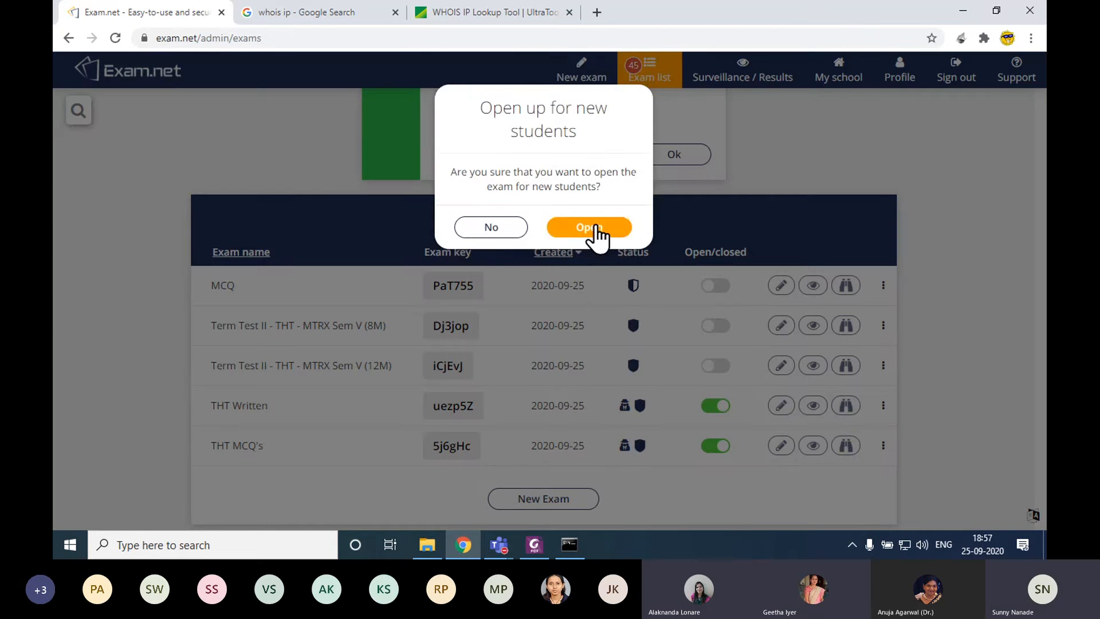
left_click(491, 240)
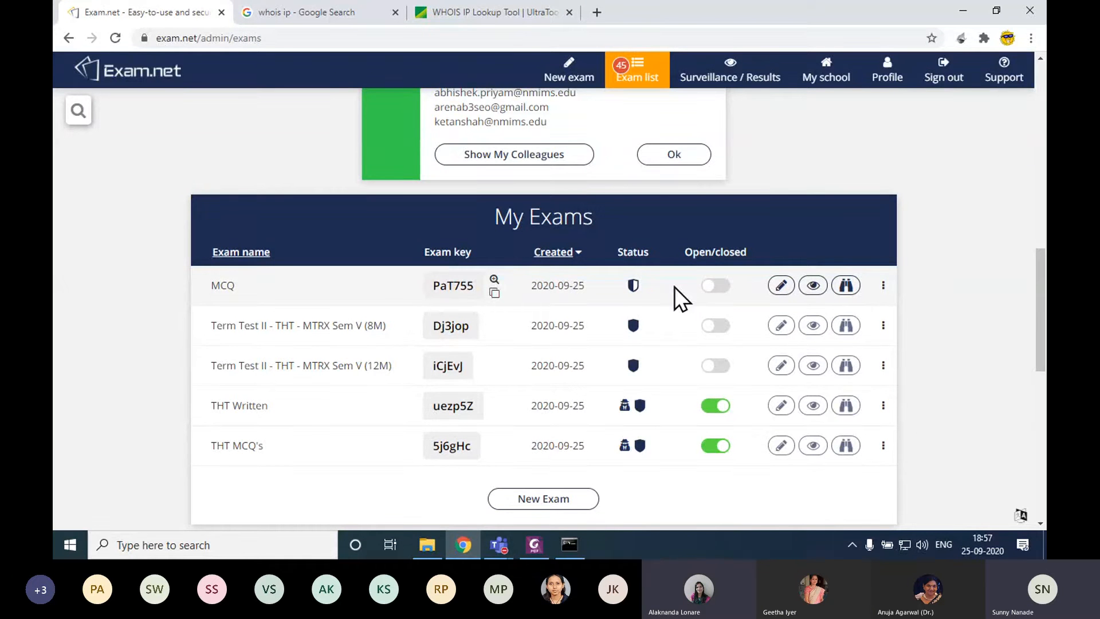
Show the MCQ exam key enlarged, then bring the 'Demo lecture for Exam.net' Teams meeting forward.
left_click(494, 280)
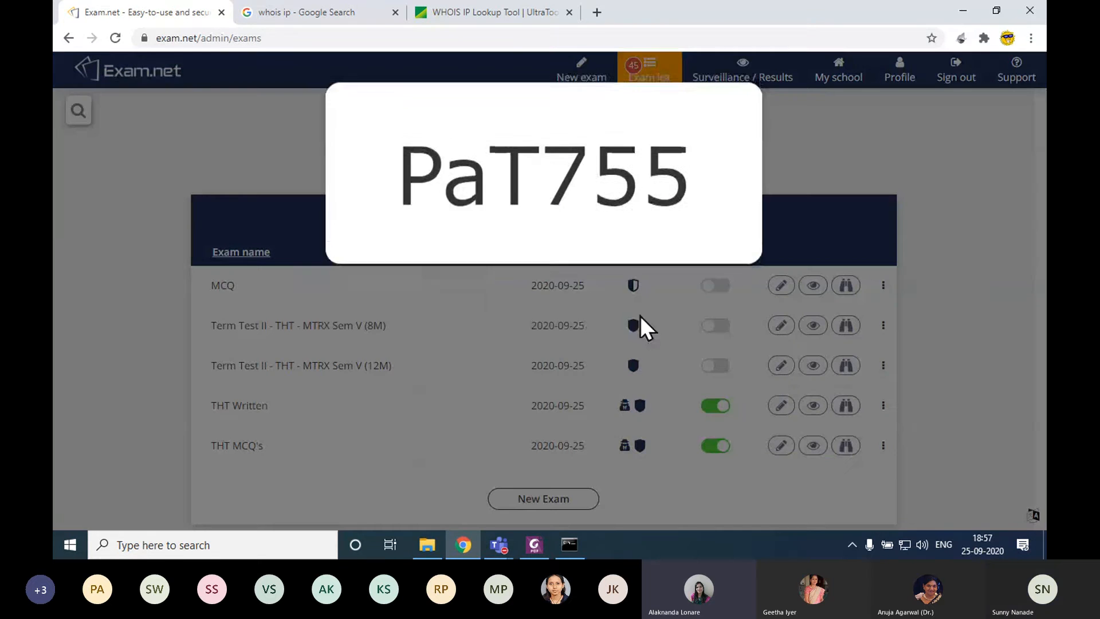
left_click(948, 289)
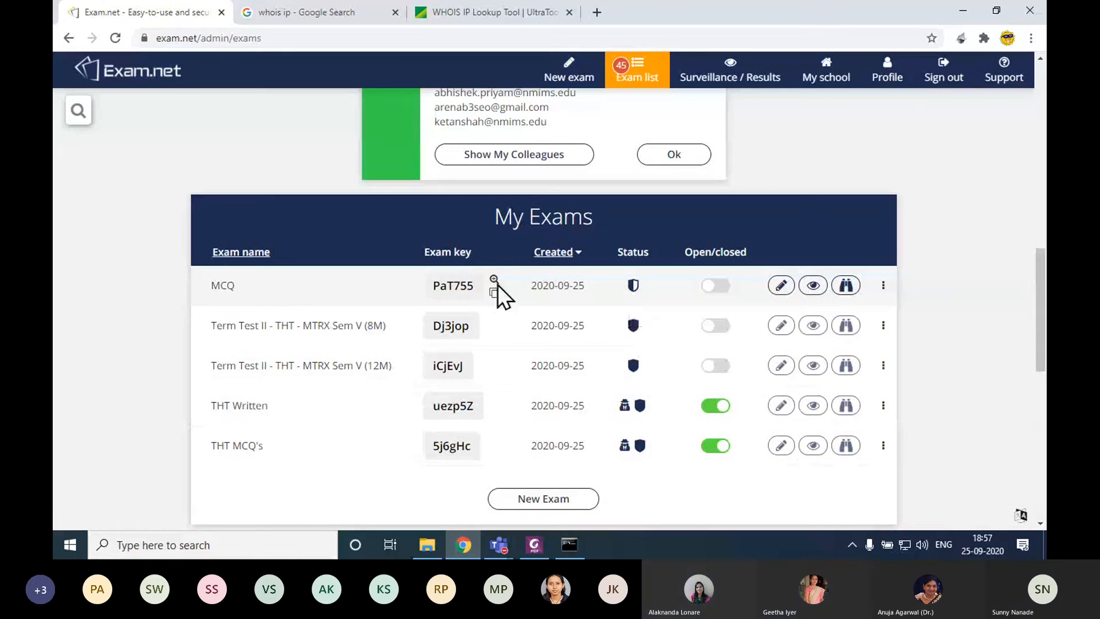
mouse_move(504, 553)
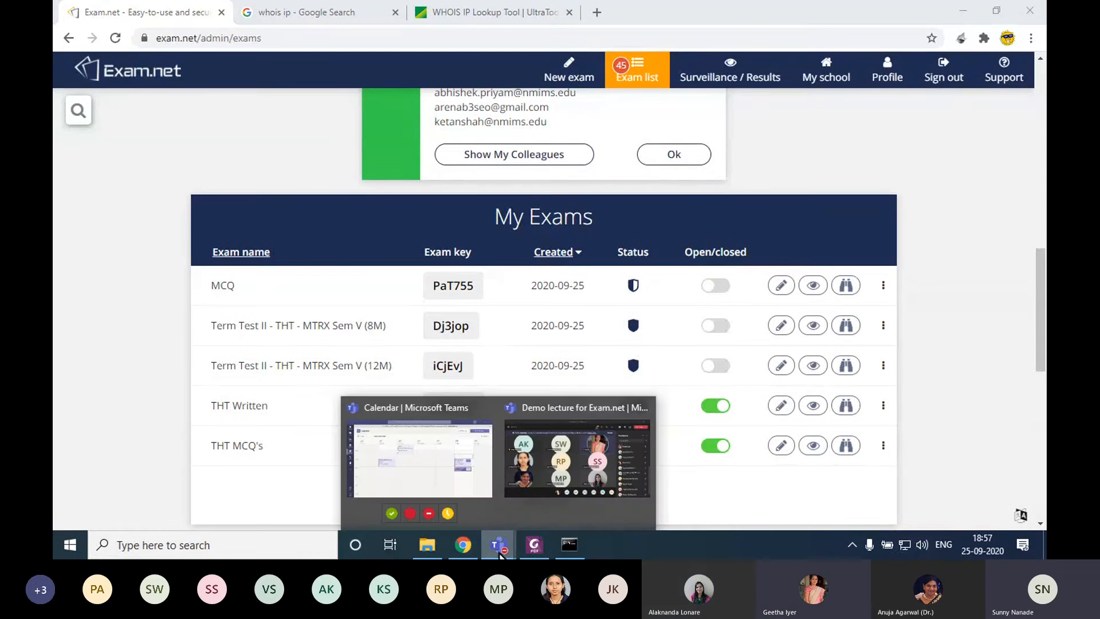
left_click(541, 461)
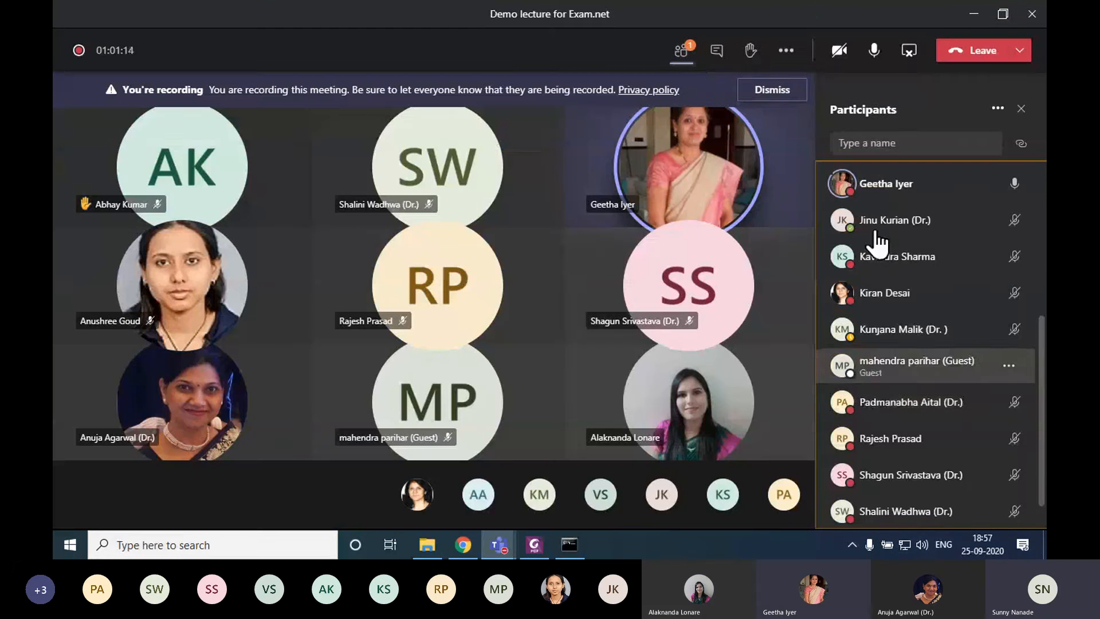
Post the pasted MCQ exam key in the 'Demo lecture for Exam.net' meeting chat, then return to Exam.net.
left_click(714, 56)
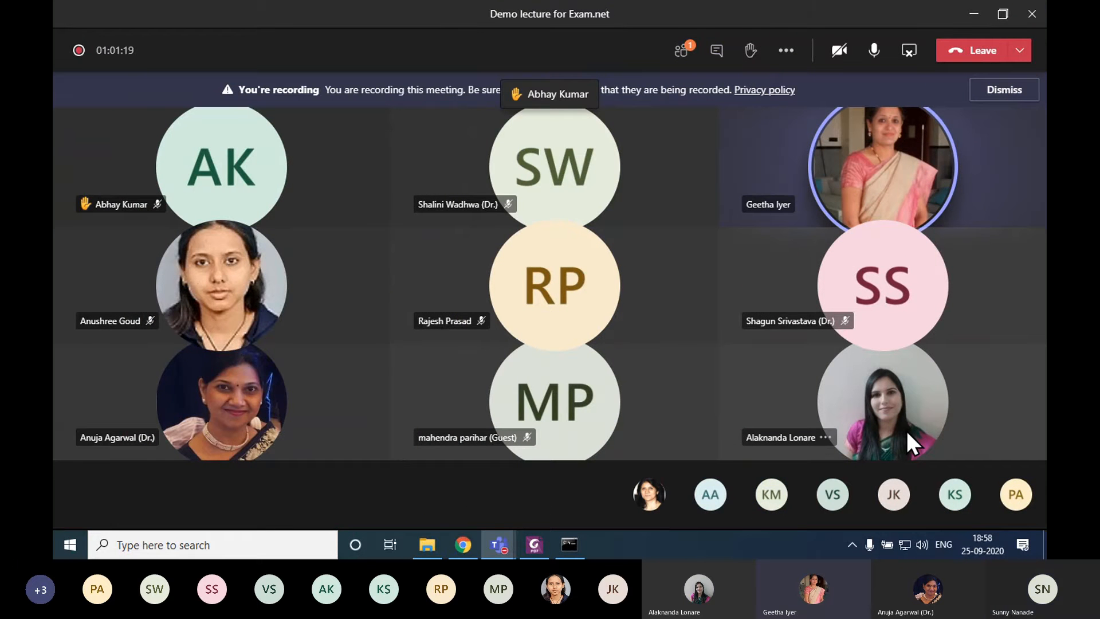
left_click(718, 53)
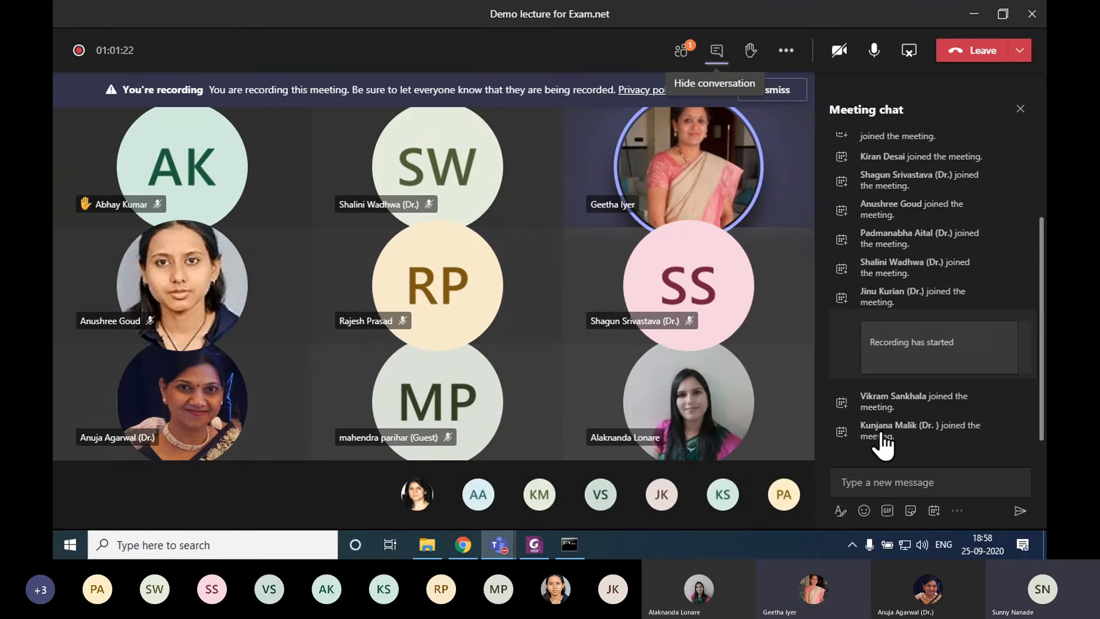
left_click(889, 483)
type("PaT755")
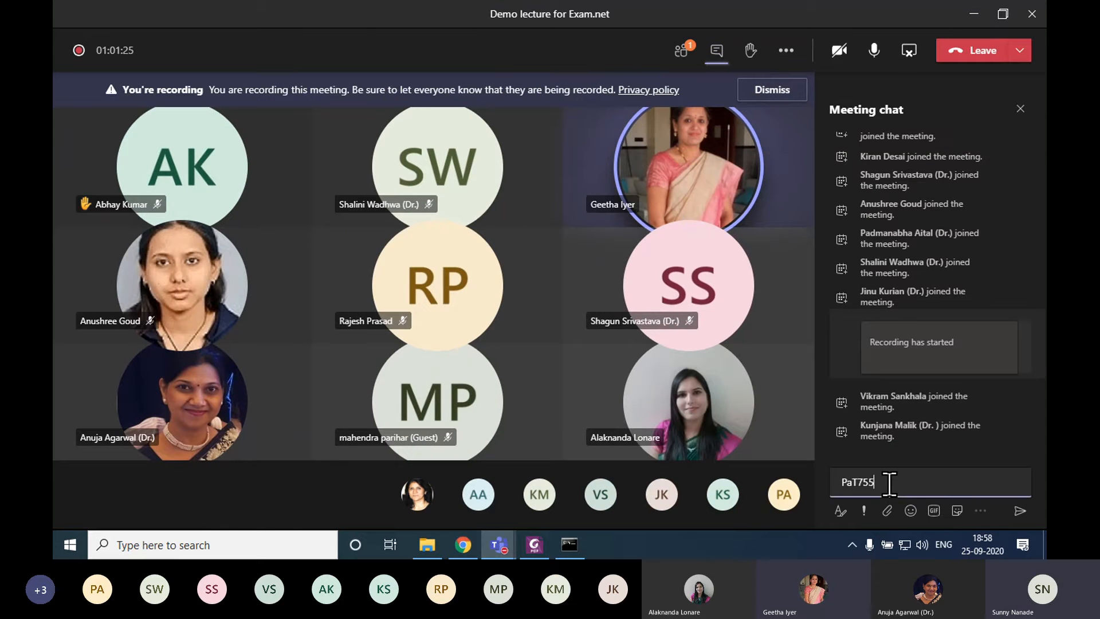
left_click(1020, 511)
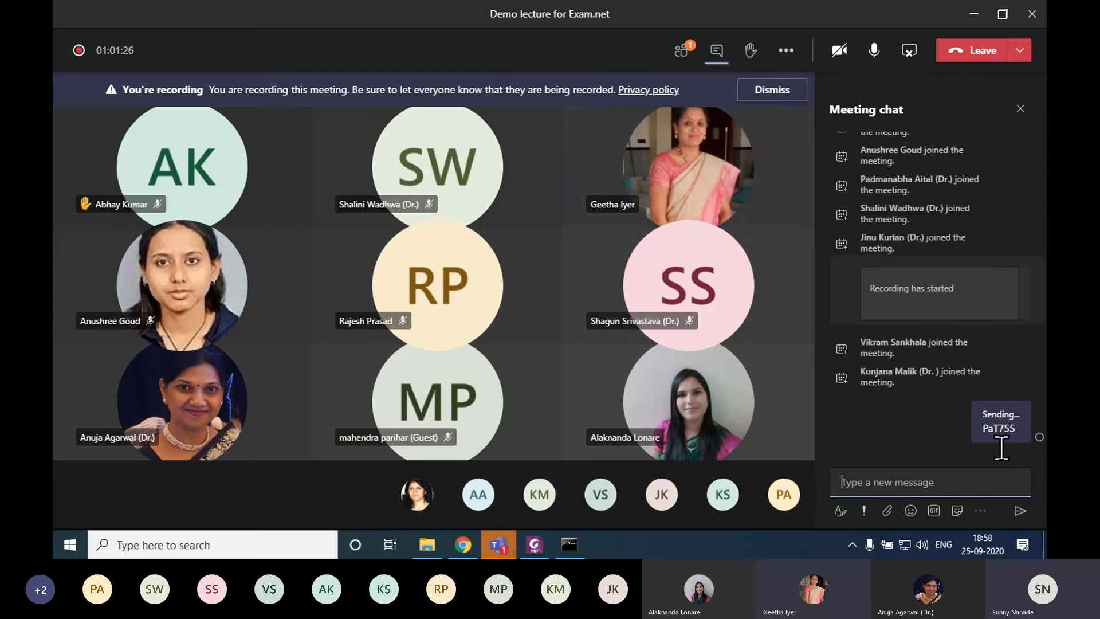
left_click(465, 549)
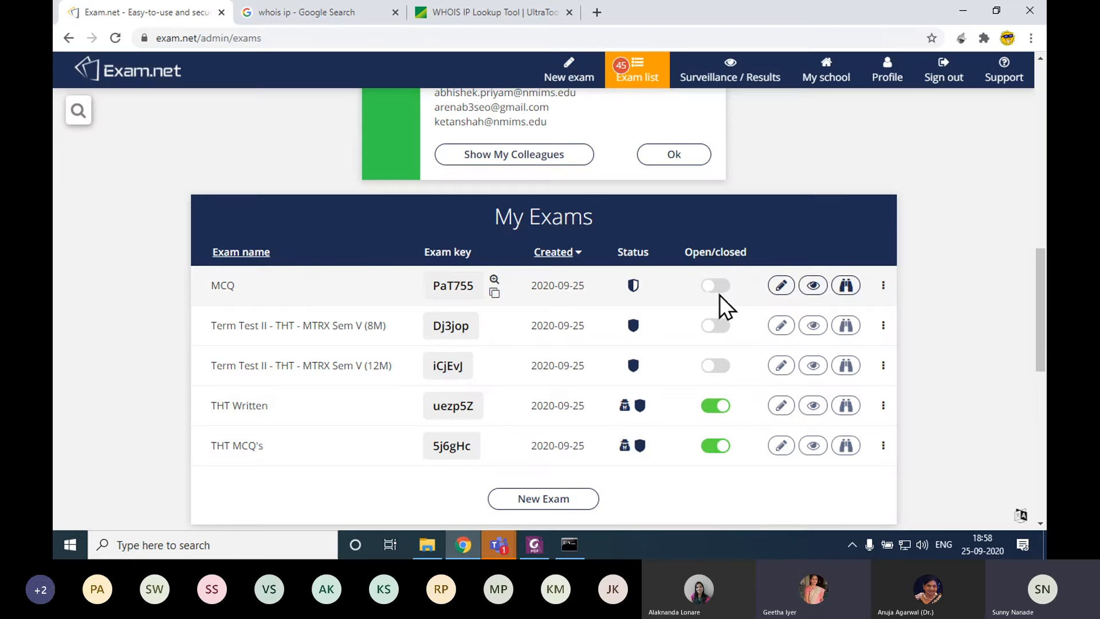
Open the MCQ exam to new students from its monitoring page.
left_click(227, 285)
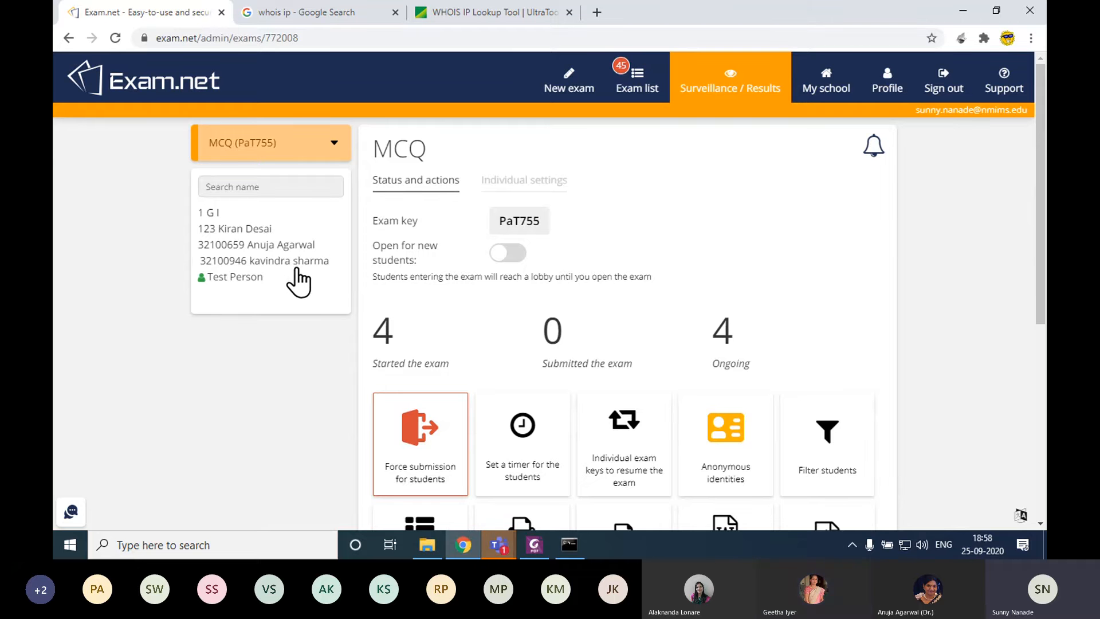
left_click(508, 256)
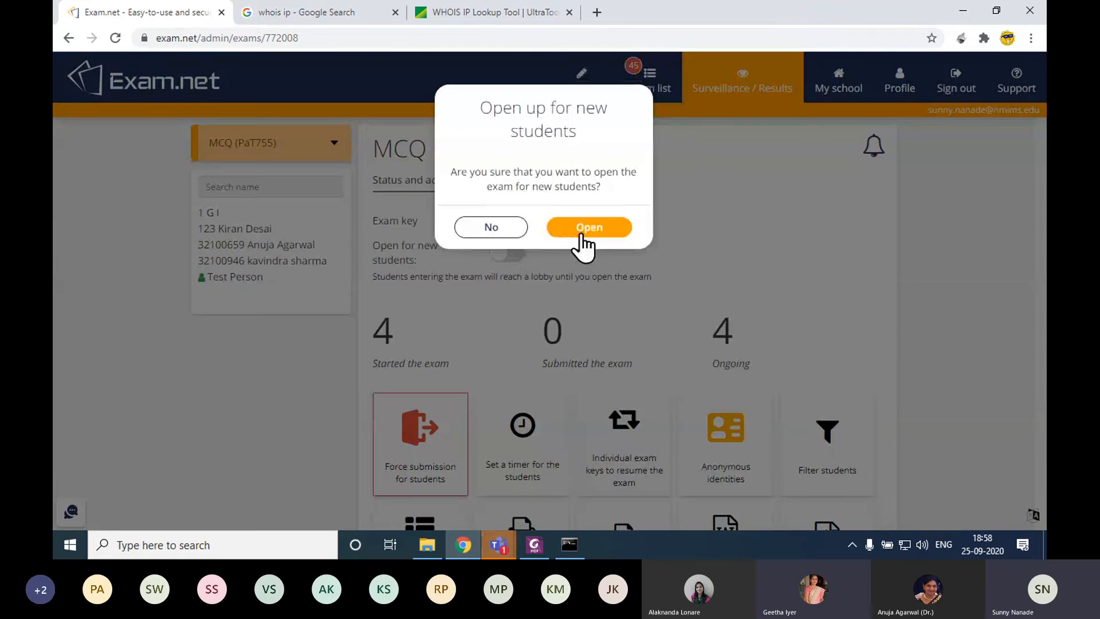
left_click(582, 235)
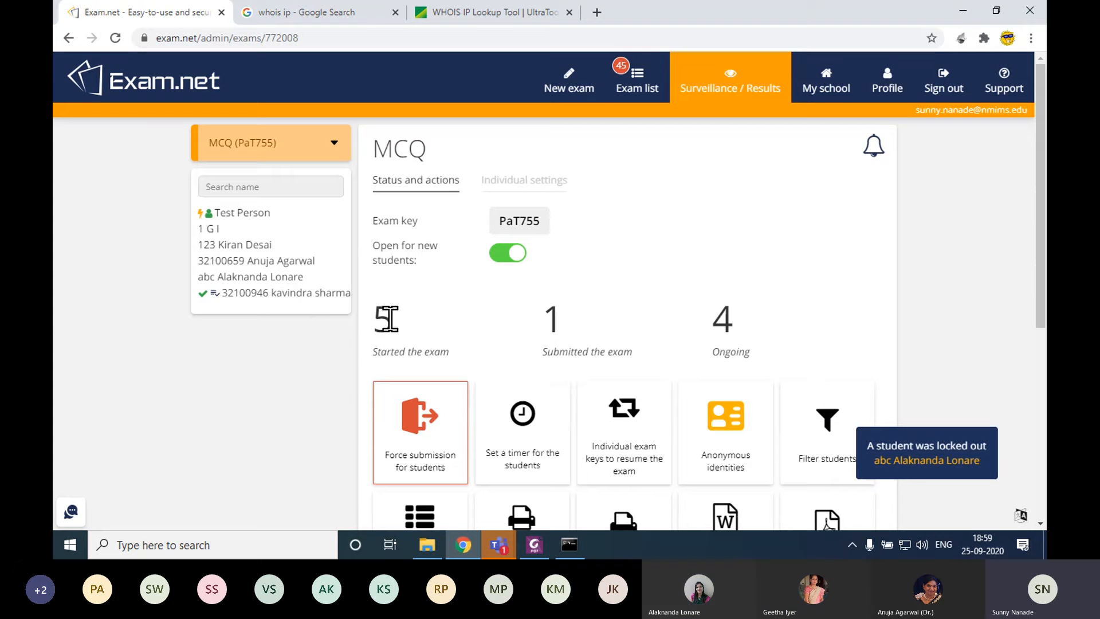
Check the started, submitted and ongoing counts, then open the locked-out student's status page.
left_click_drag(390, 319, 368, 322)
left_click(535, 331)
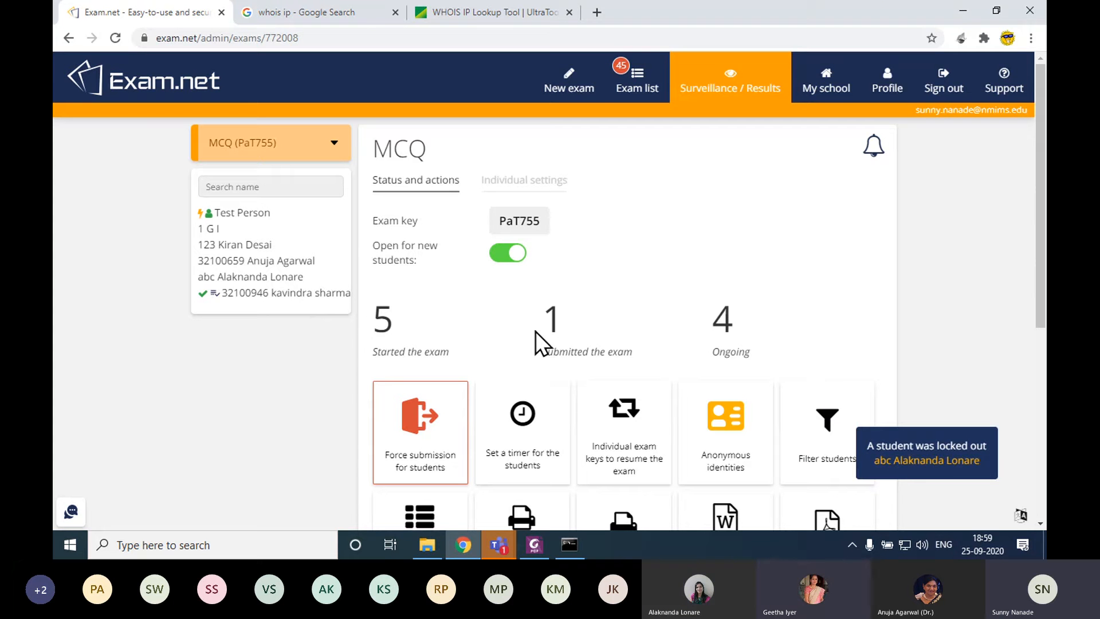
double_click(707, 316)
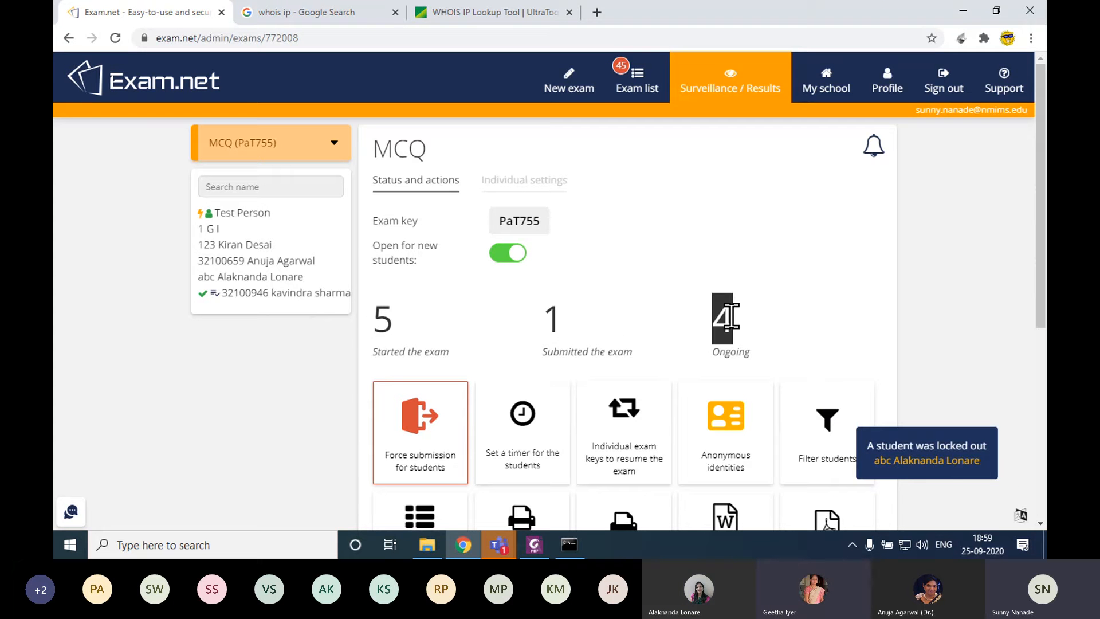
left_click(861, 309)
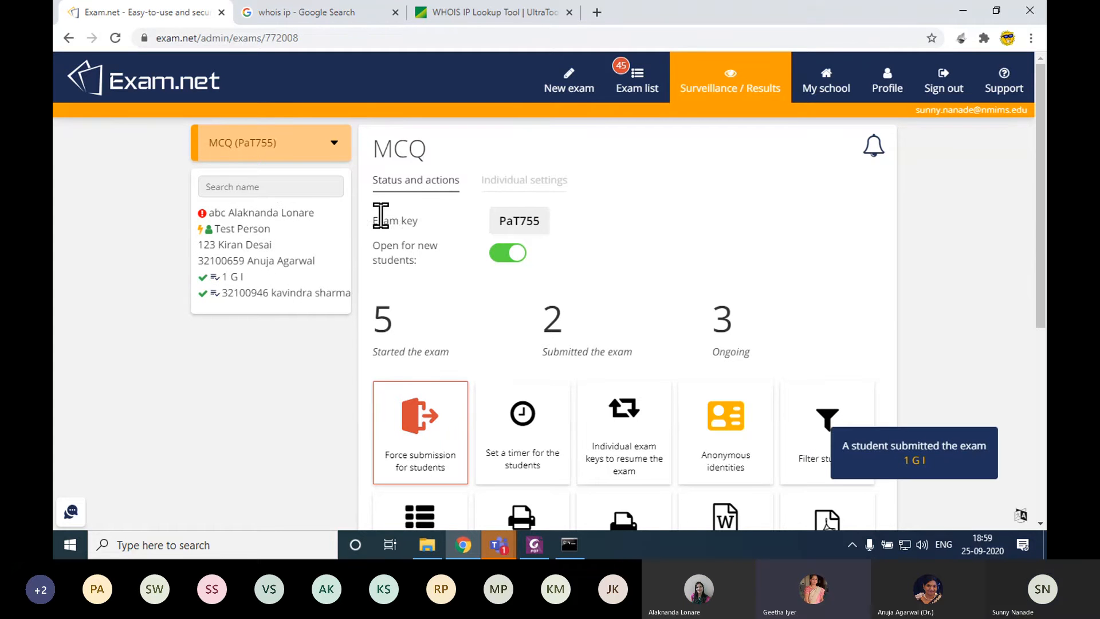
left_click(294, 217)
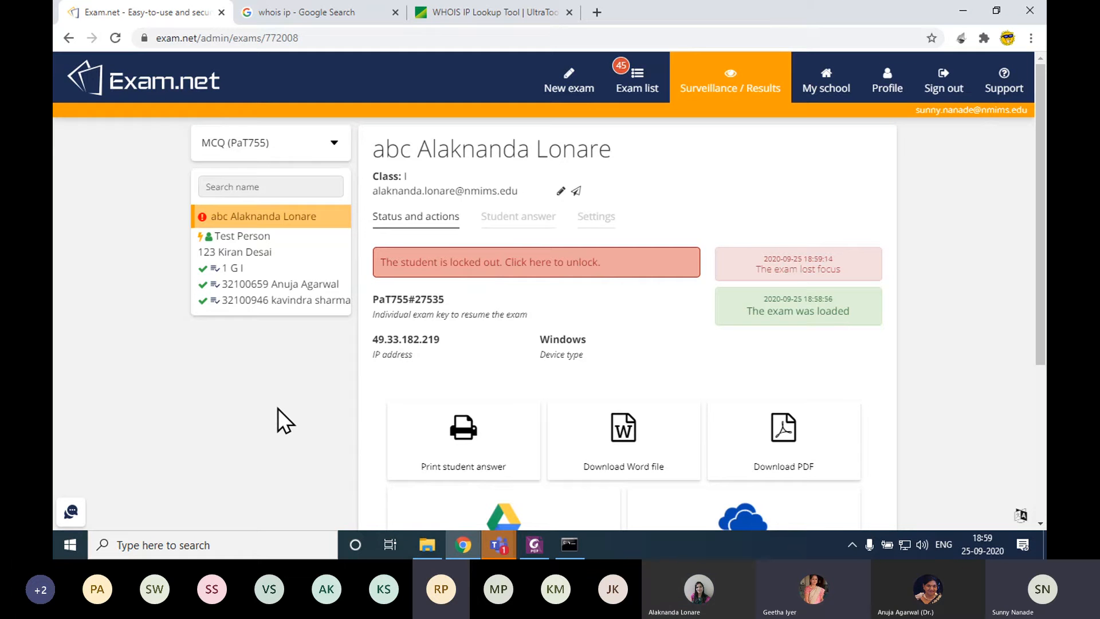
Go via Exam list to the MCQ monitoring page, now showing 6 started, 4 submitted, 2 ongoing.
left_click(635, 79)
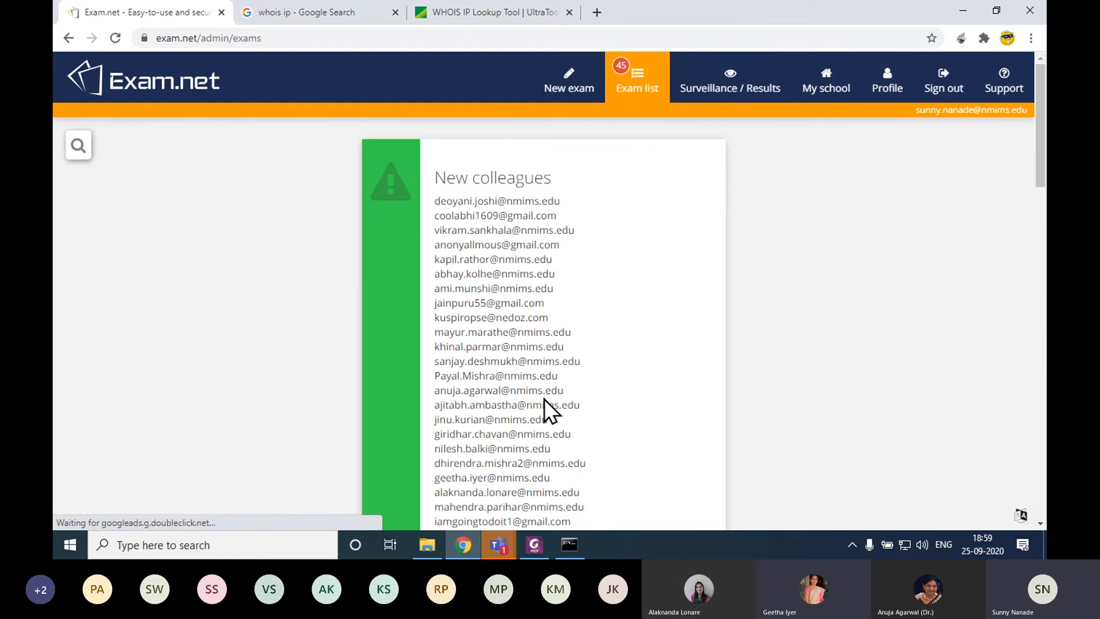
scroll(544, 396, "down", 10)
scroll(543, 397, "down", 2)
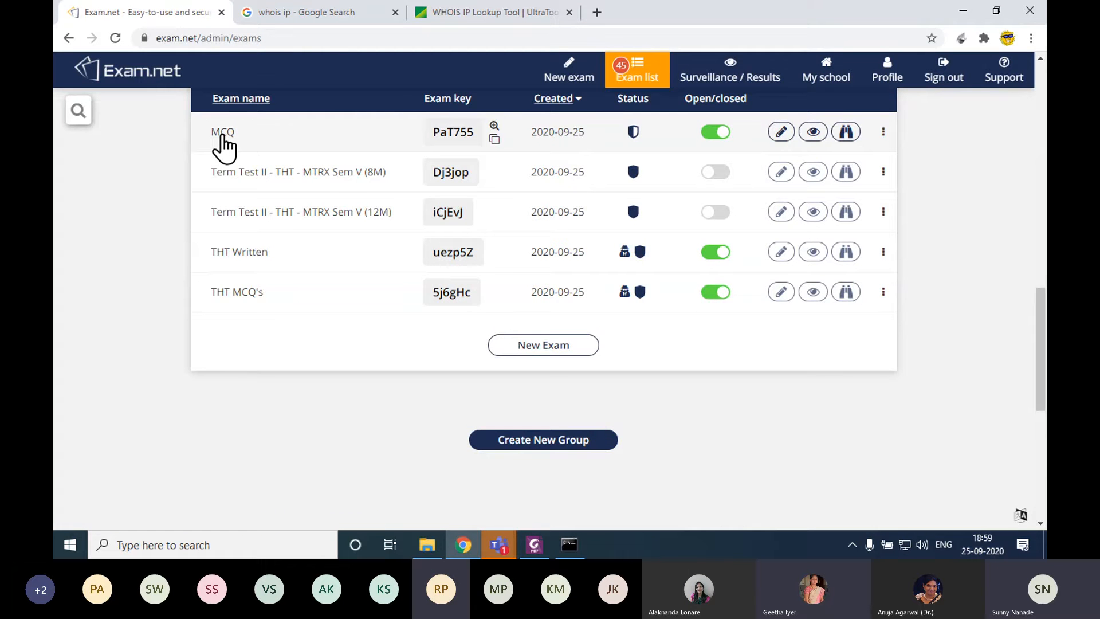
left_click(223, 133)
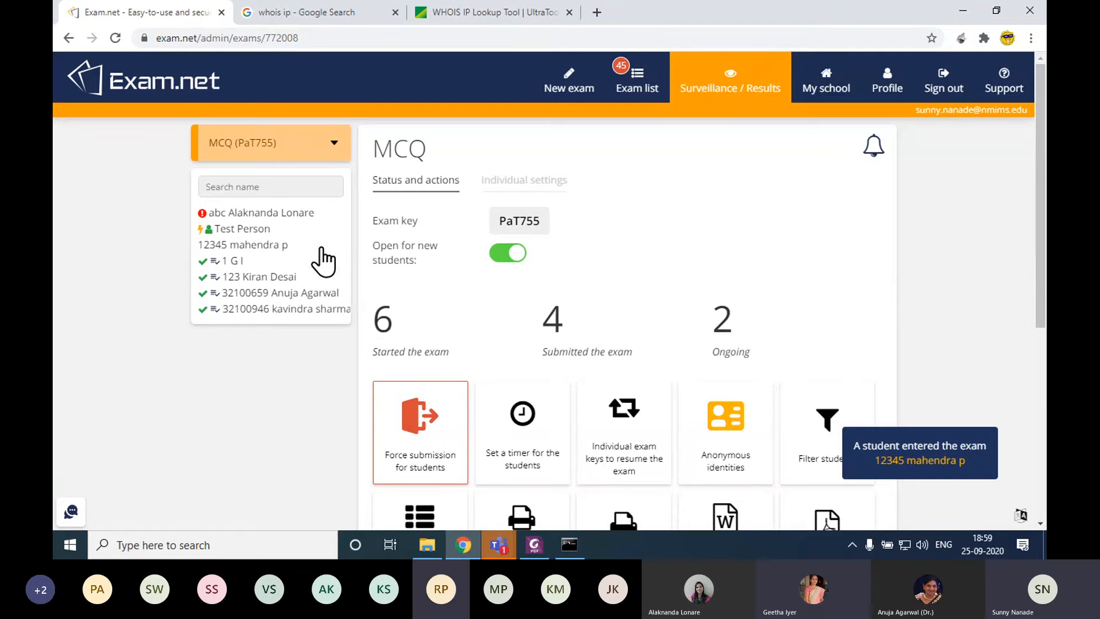
Unlock the locked-out student from her status page so she can continue writing.
left_click(300, 214)
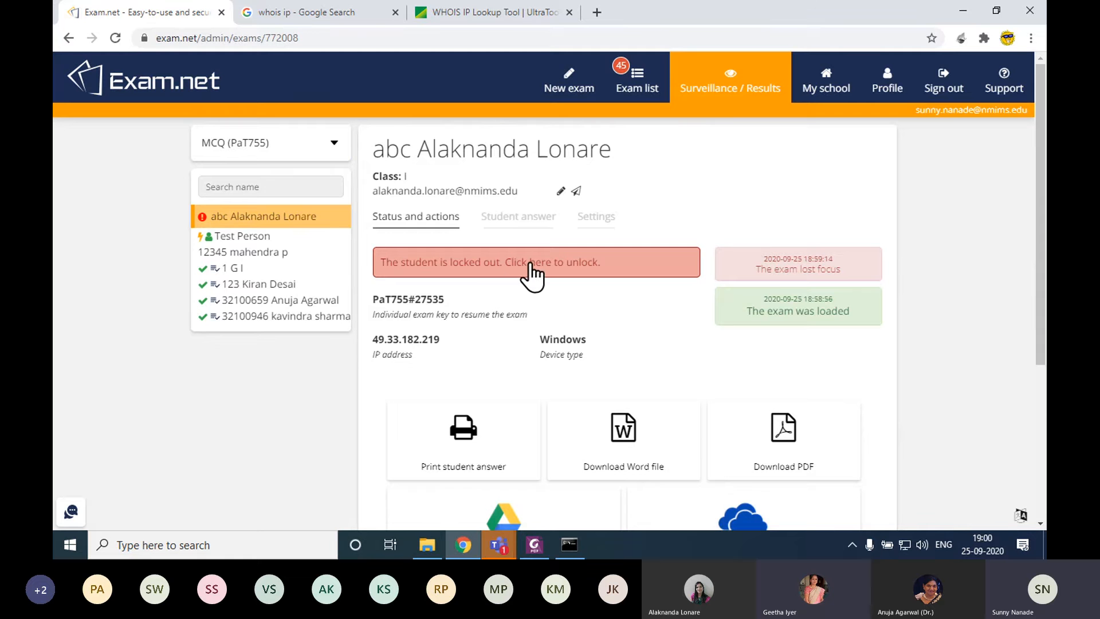
left_click(532, 269)
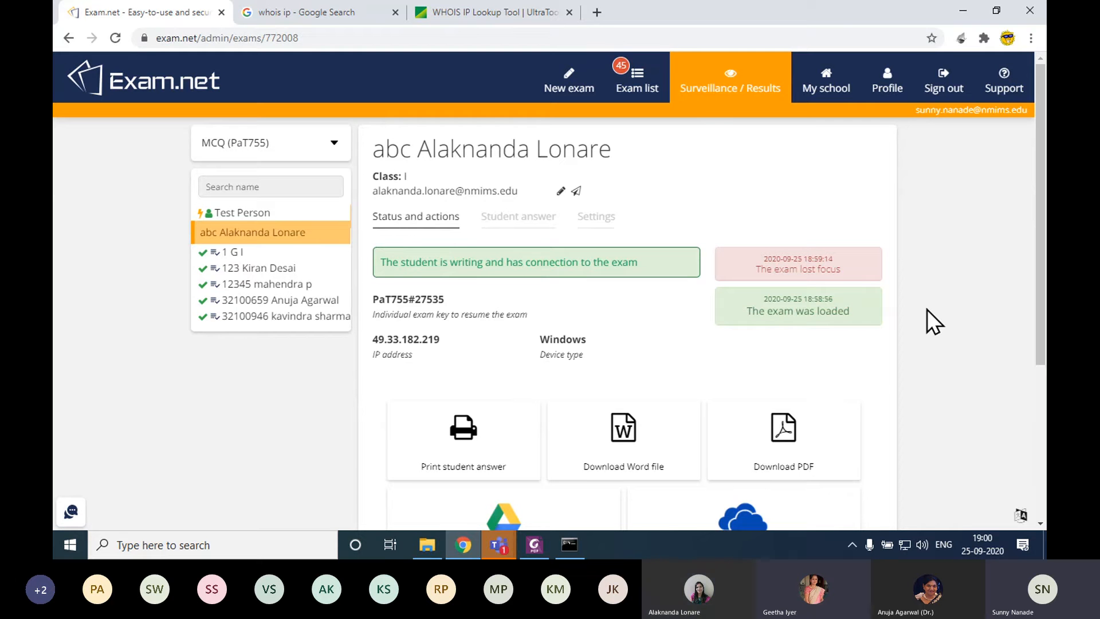
scroll(911, 310, "down", 3)
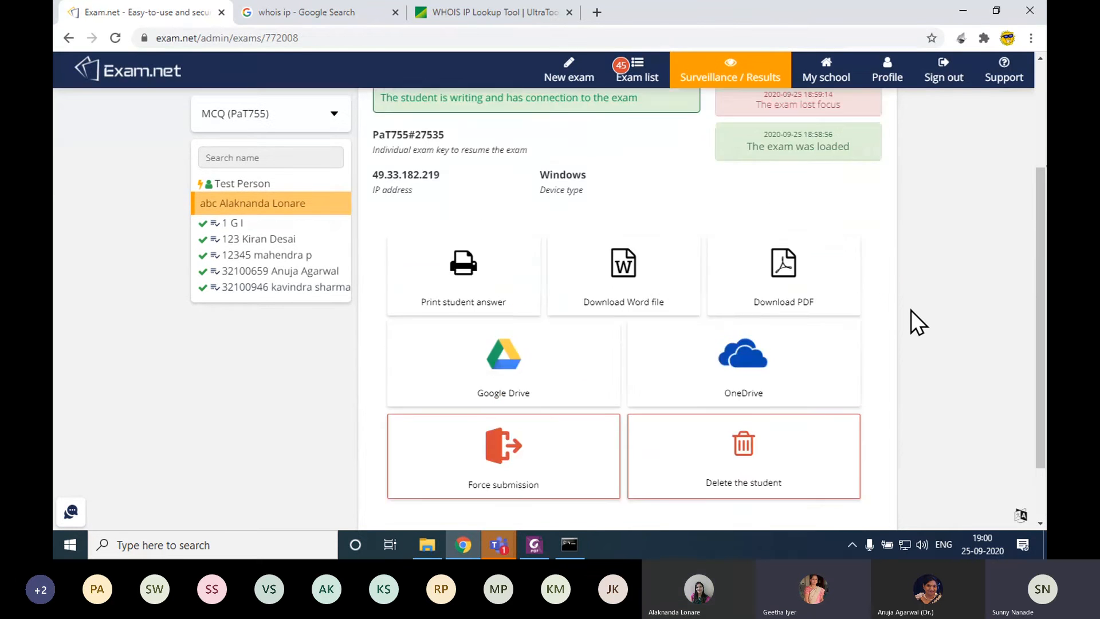
scroll(911, 311, "up", 3)
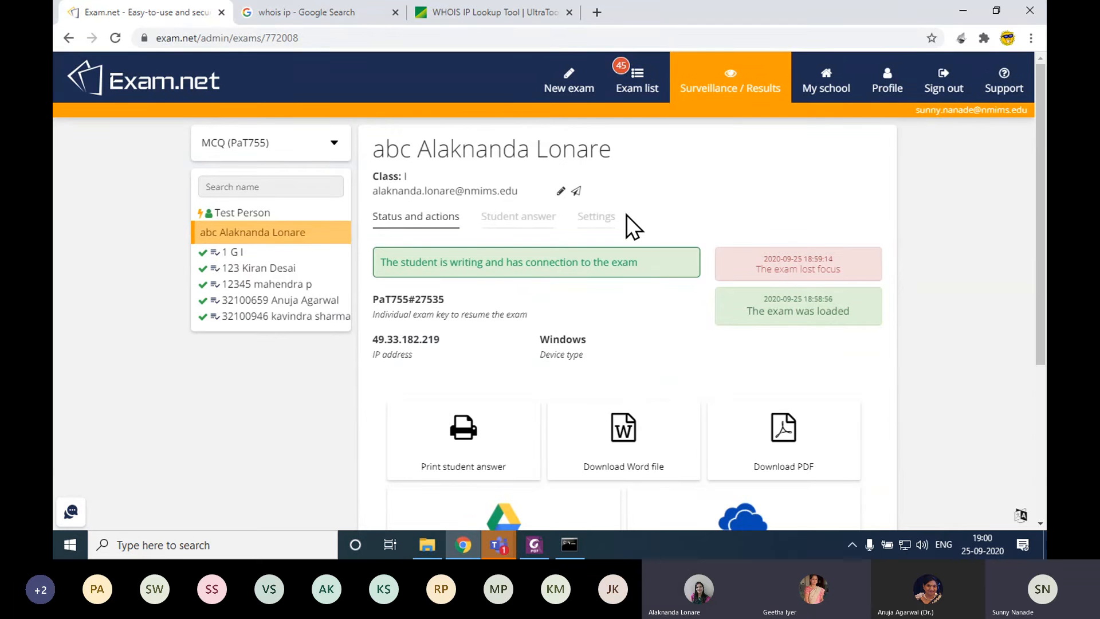
View the student's live MCQ answers, with option A chosen for question 1a.
left_click(518, 224)
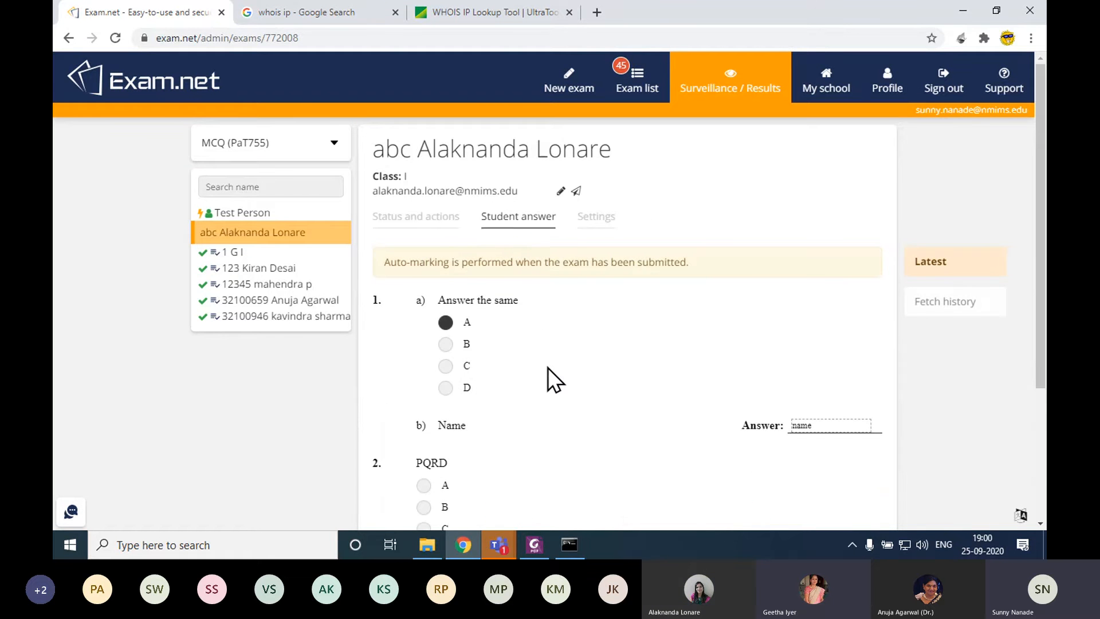
scroll(548, 367, "down", 1)
scroll(548, 367, "down", 1)
scroll(548, 367, "up", 2)
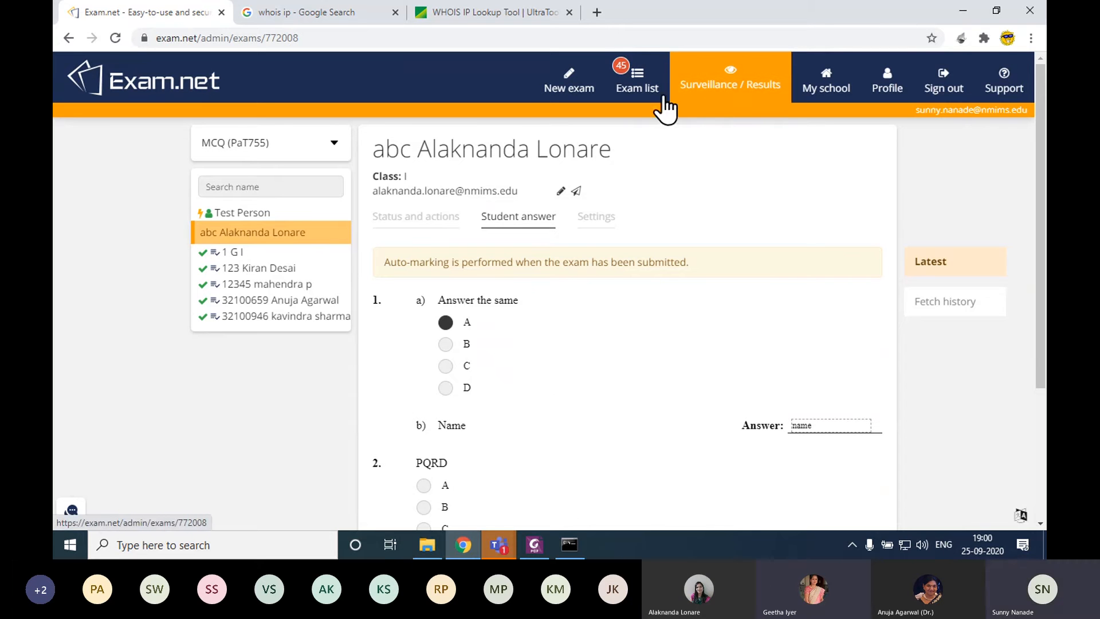
Set a 1-minute countdown timer for all students in the MCQ exam.
left_click(728, 87)
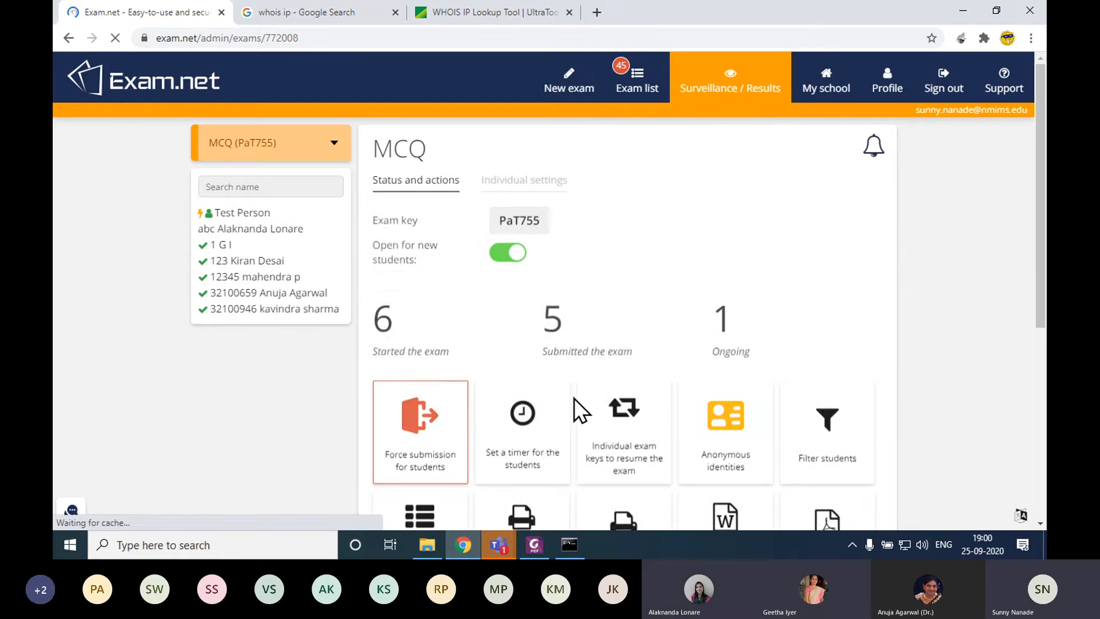
left_click(526, 442)
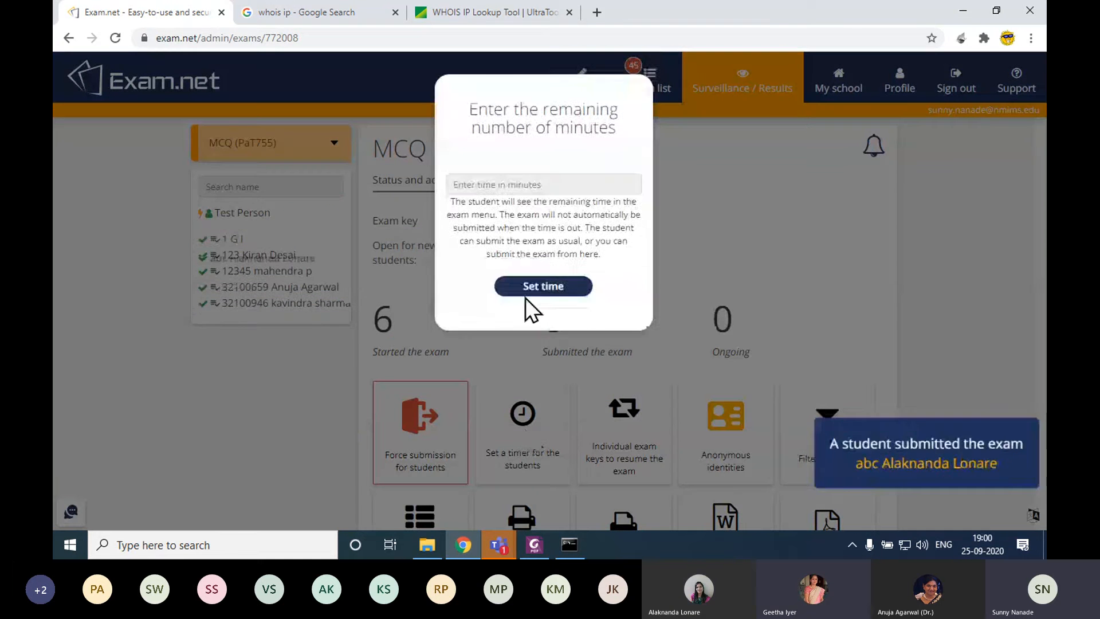
left_click(526, 195)
type("1")
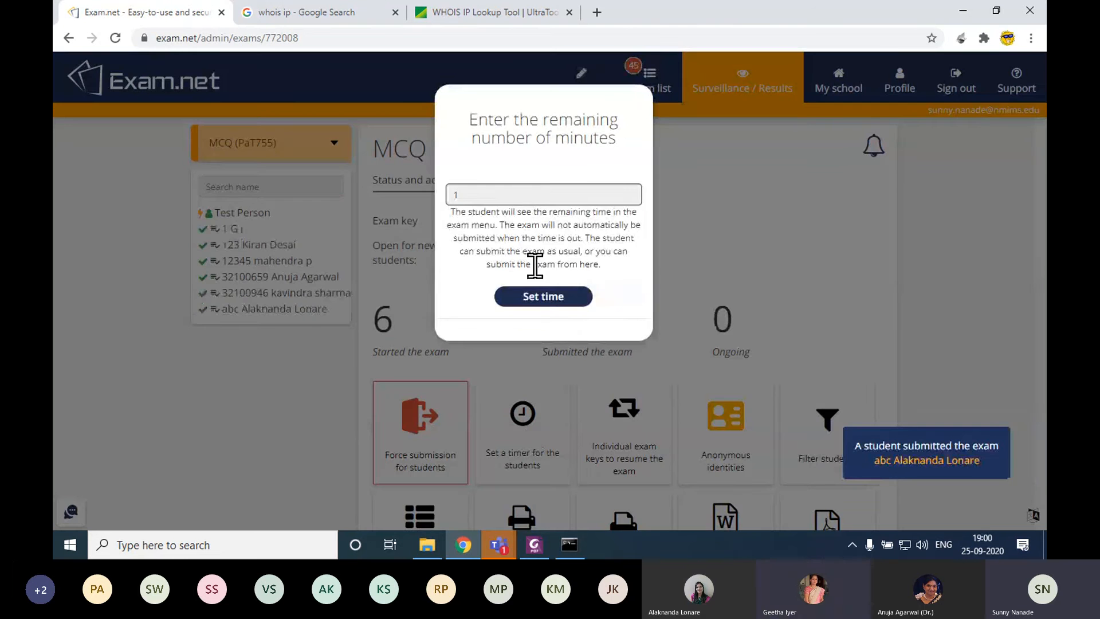
left_click(542, 297)
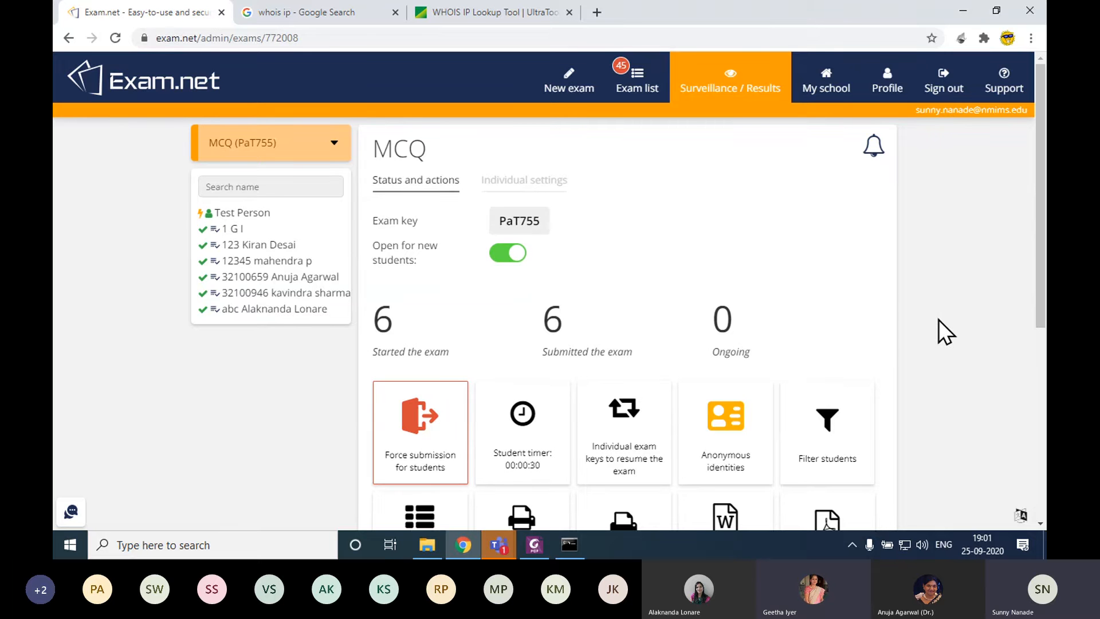
scroll(938, 320, "down", 2)
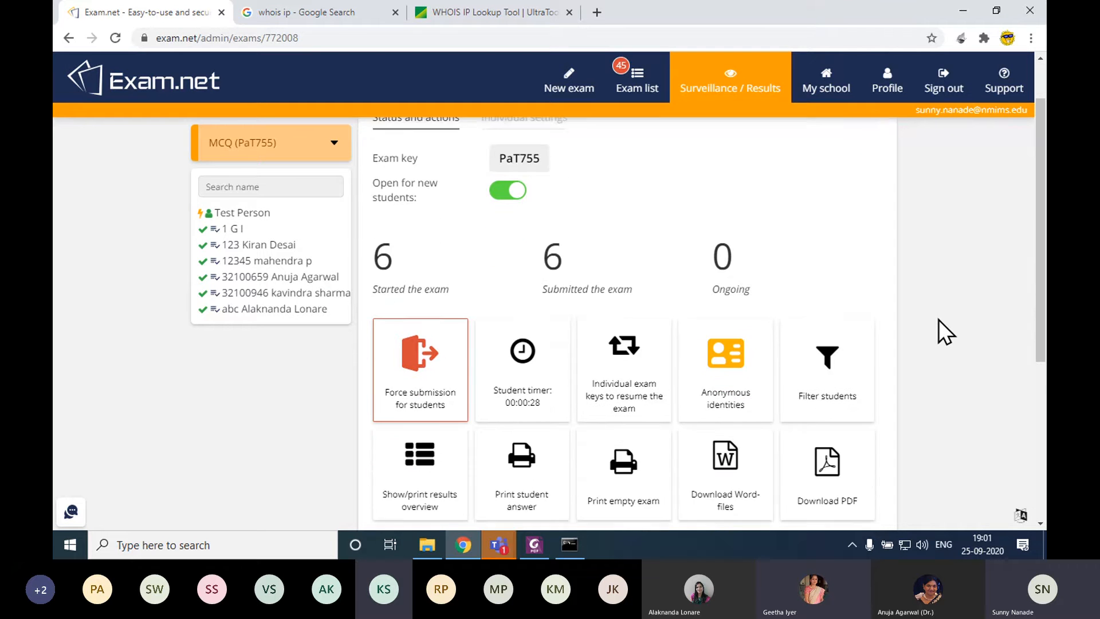
scroll(939, 320, "up", 2)
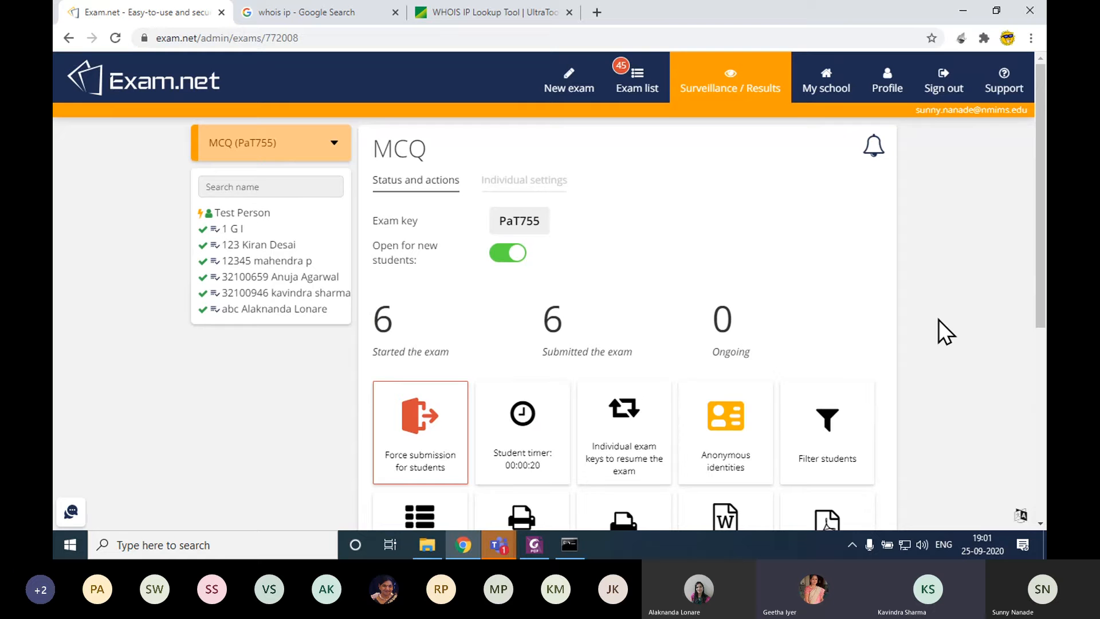
Return to the Teams meeting and dismiss the recording notice.
mouse_move(498, 545)
left_click(570, 464)
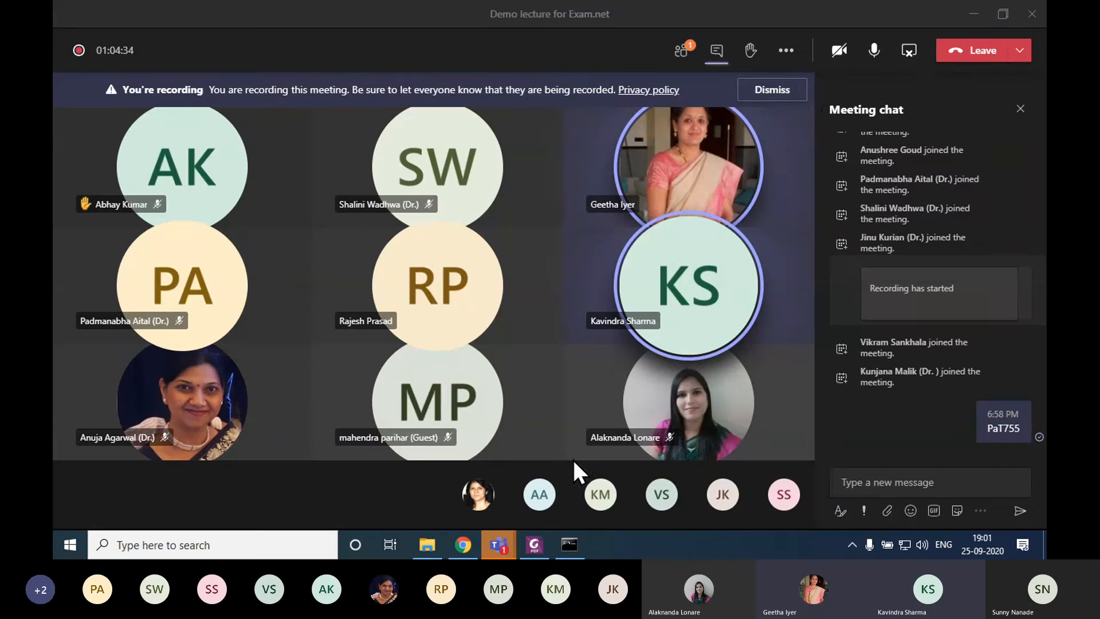
left_click(786, 90)
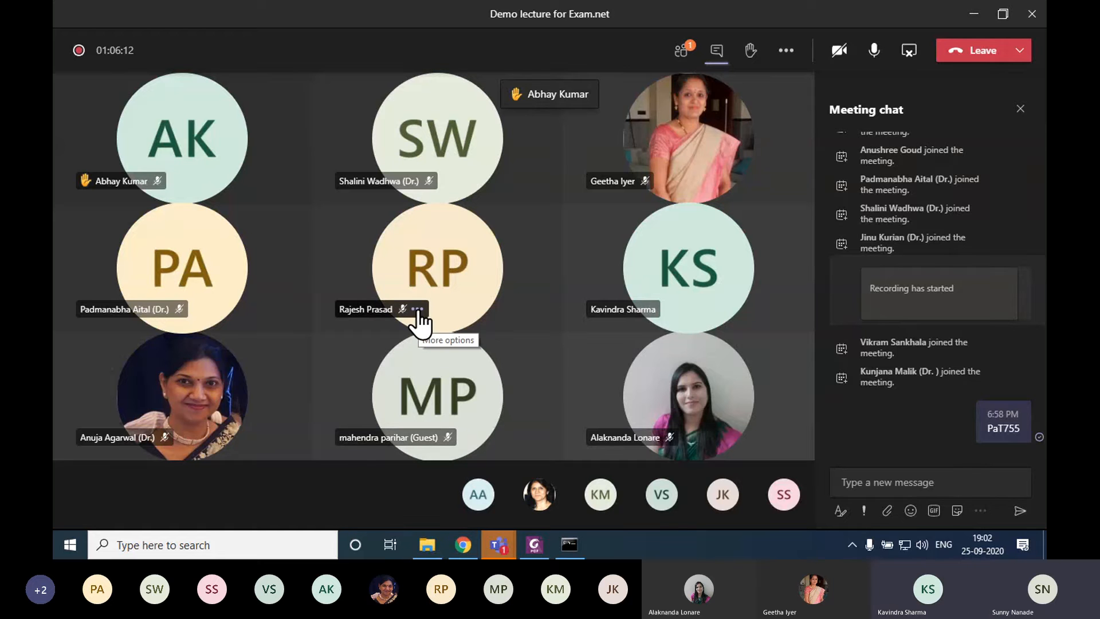
Pin three participants' videos to the meeting stage.
left_click(418, 310)
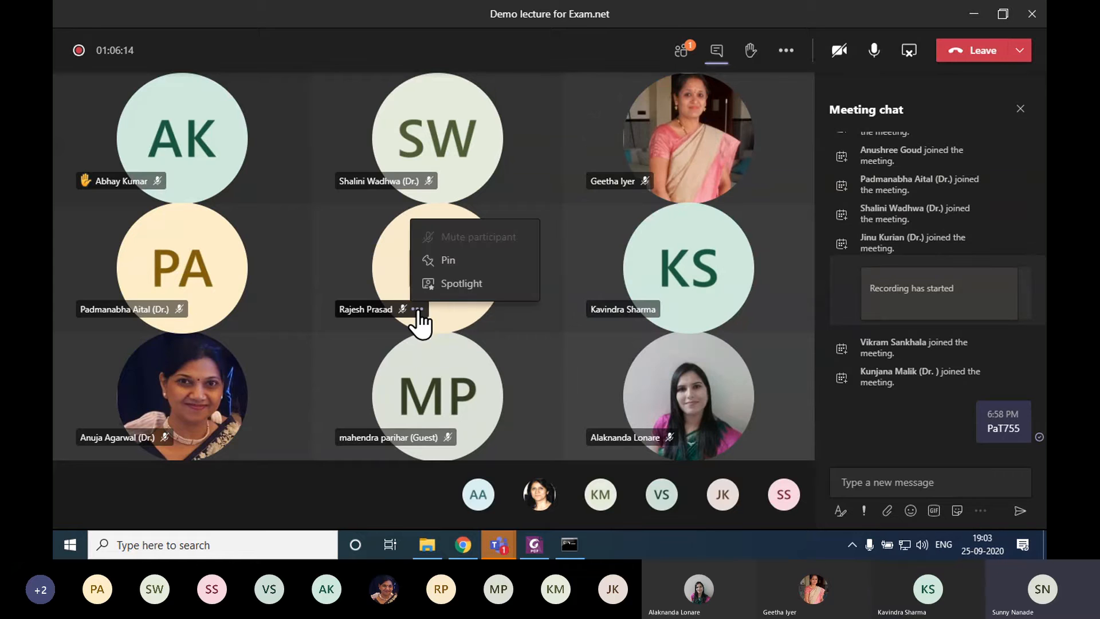
left_click(450, 260)
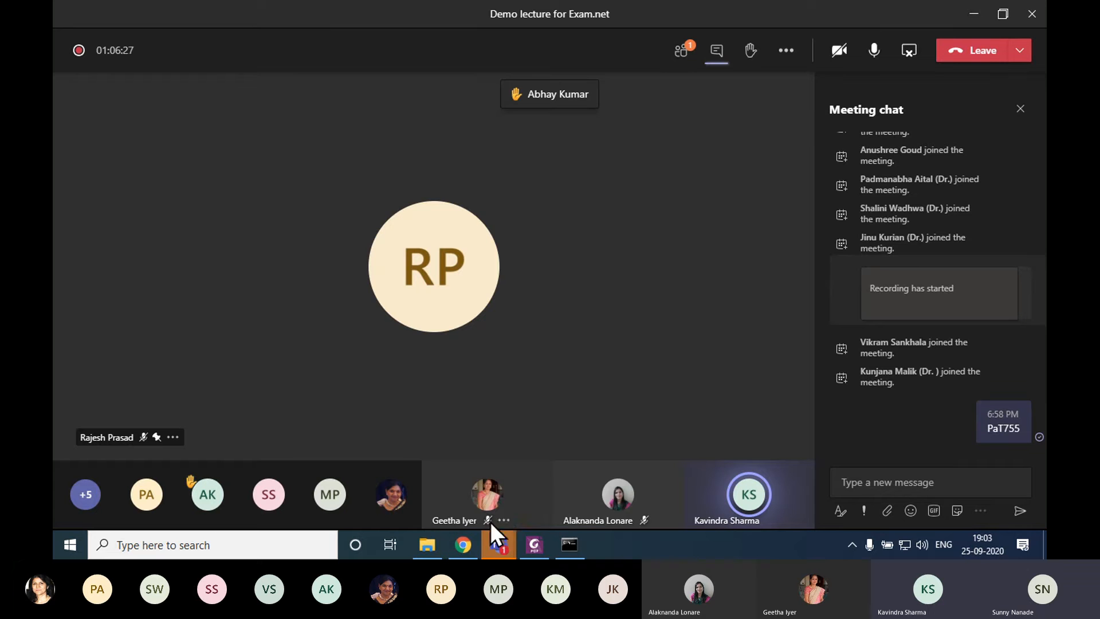
left_click(504, 520)
left_click(531, 465)
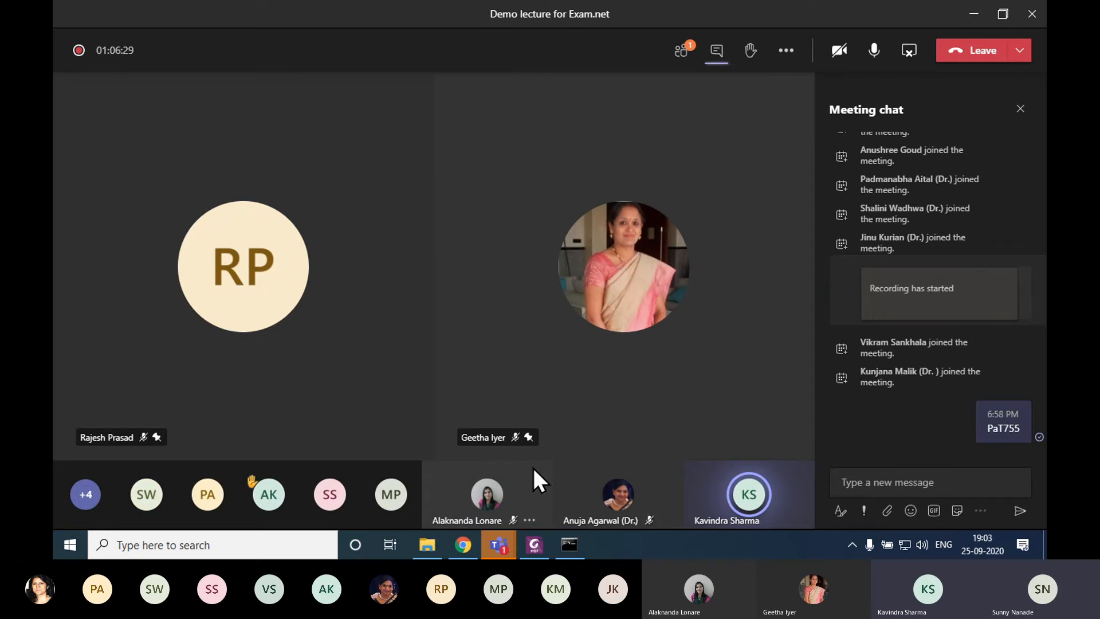
left_click(665, 520)
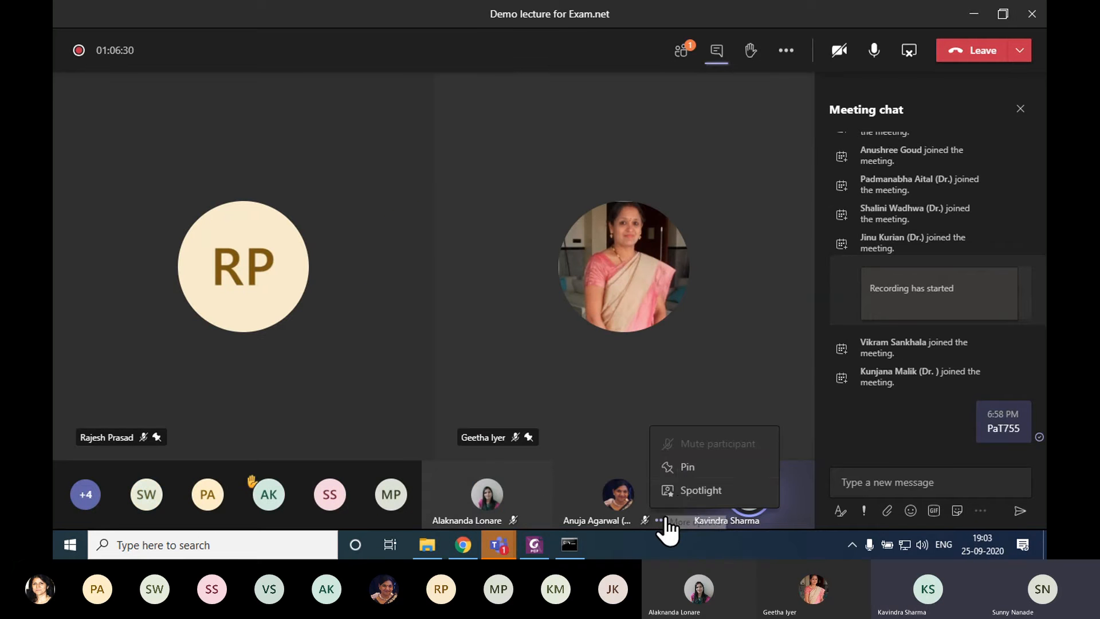
left_click(679, 467)
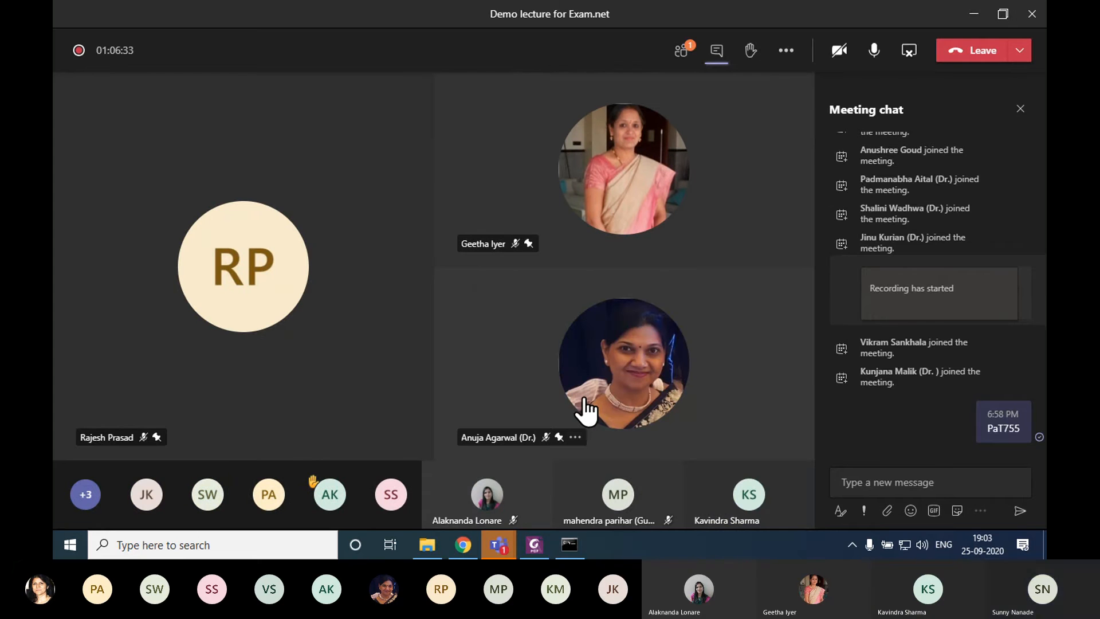
Unpin the stage participants one by one to restore the nine-tile gallery.
mouse_move(584, 410)
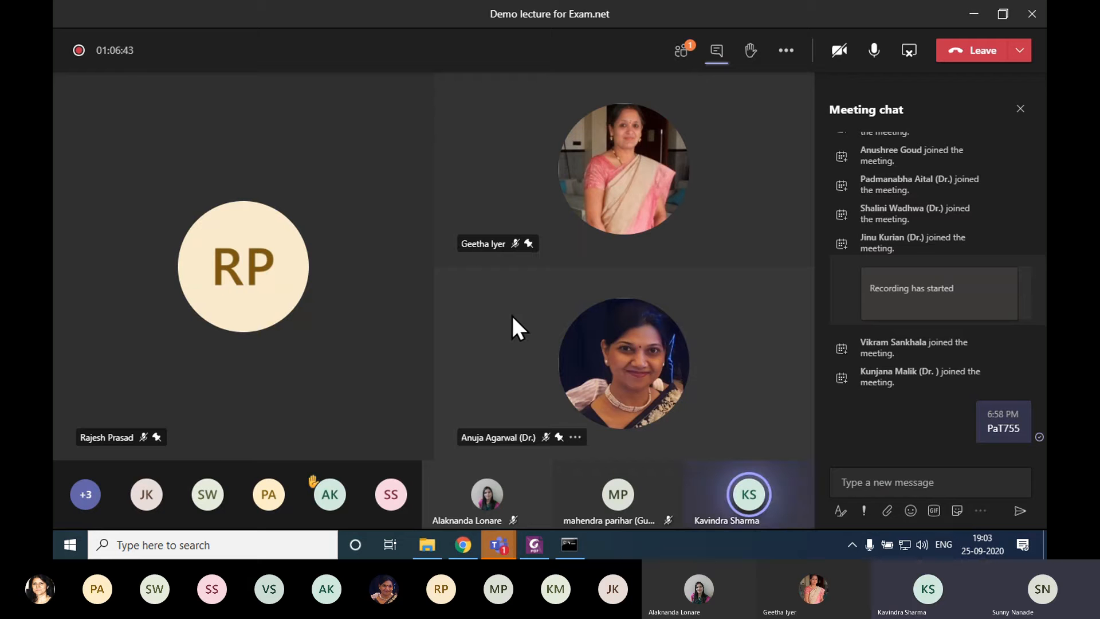
left_click(543, 246)
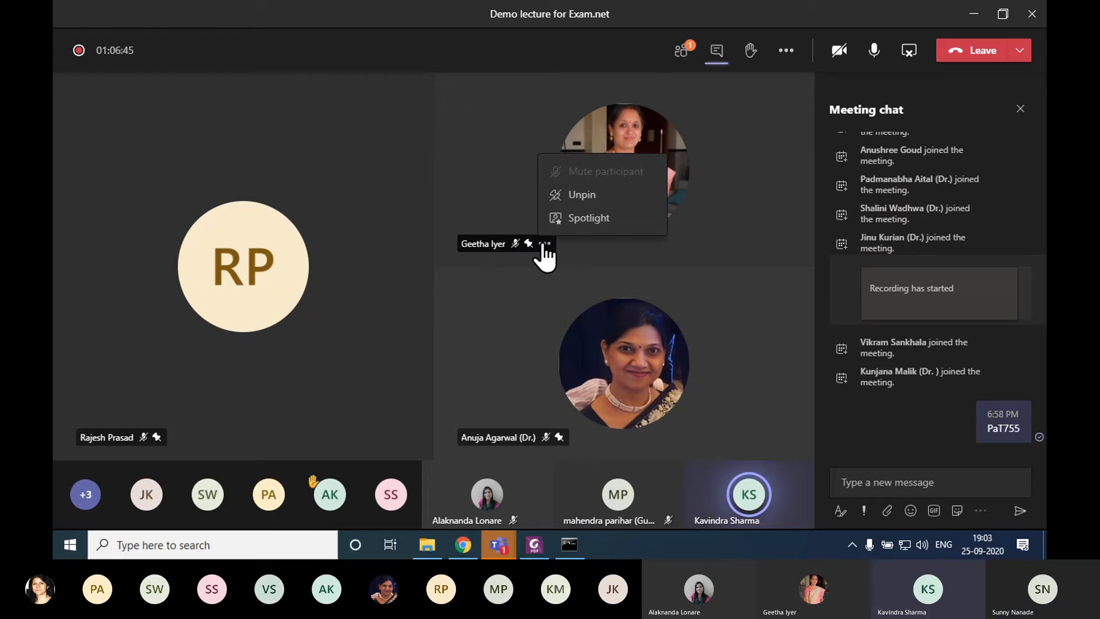
left_click(573, 195)
left_click(575, 438)
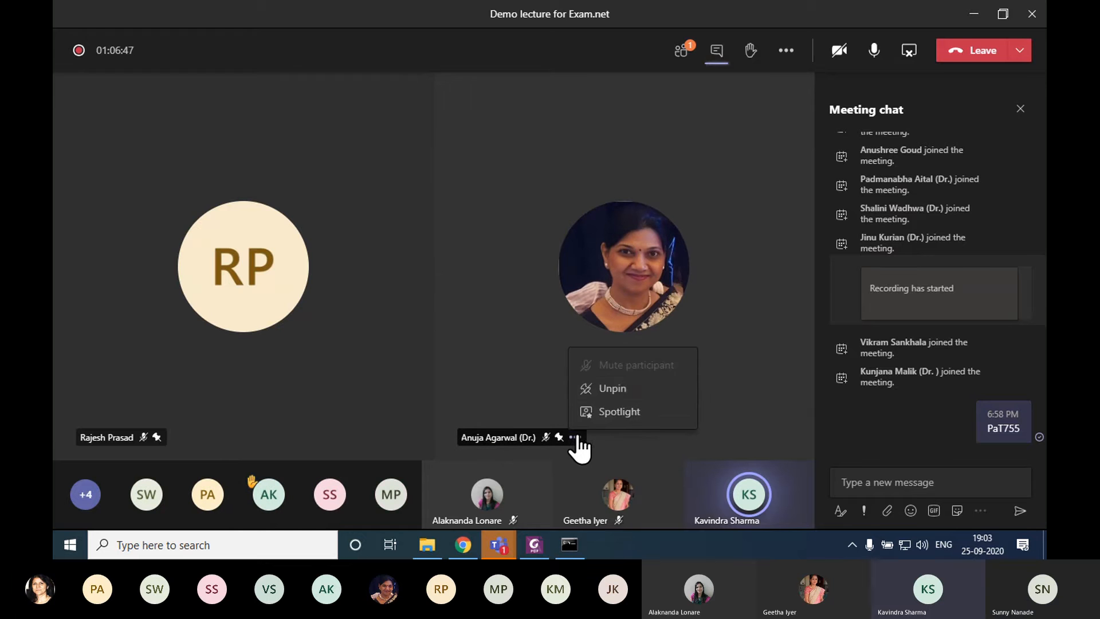
left_click(597, 400)
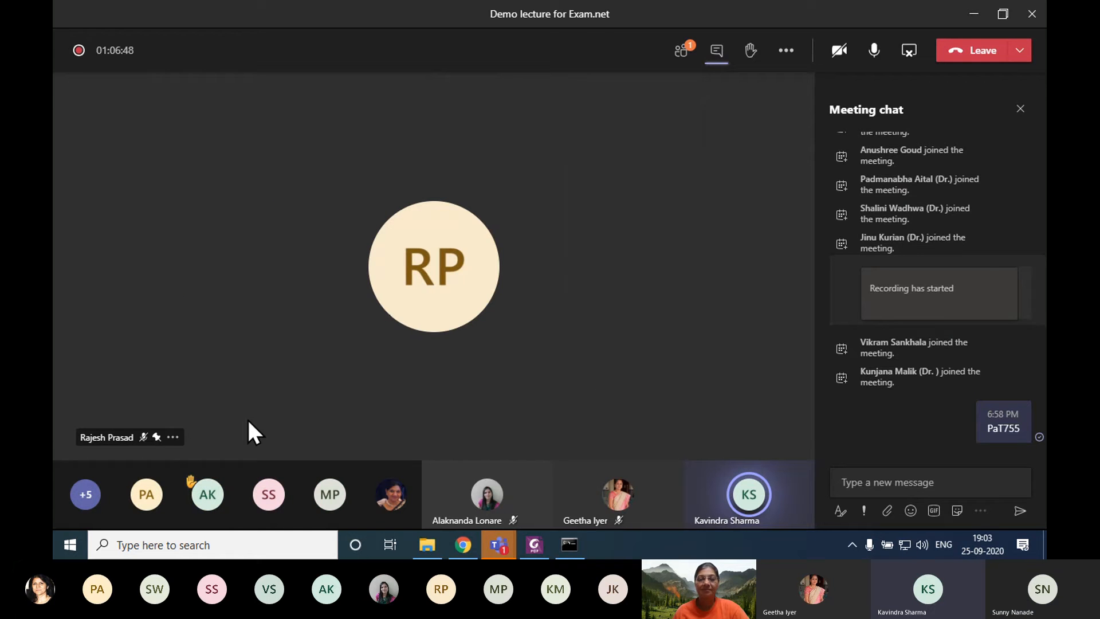
left_click(173, 437)
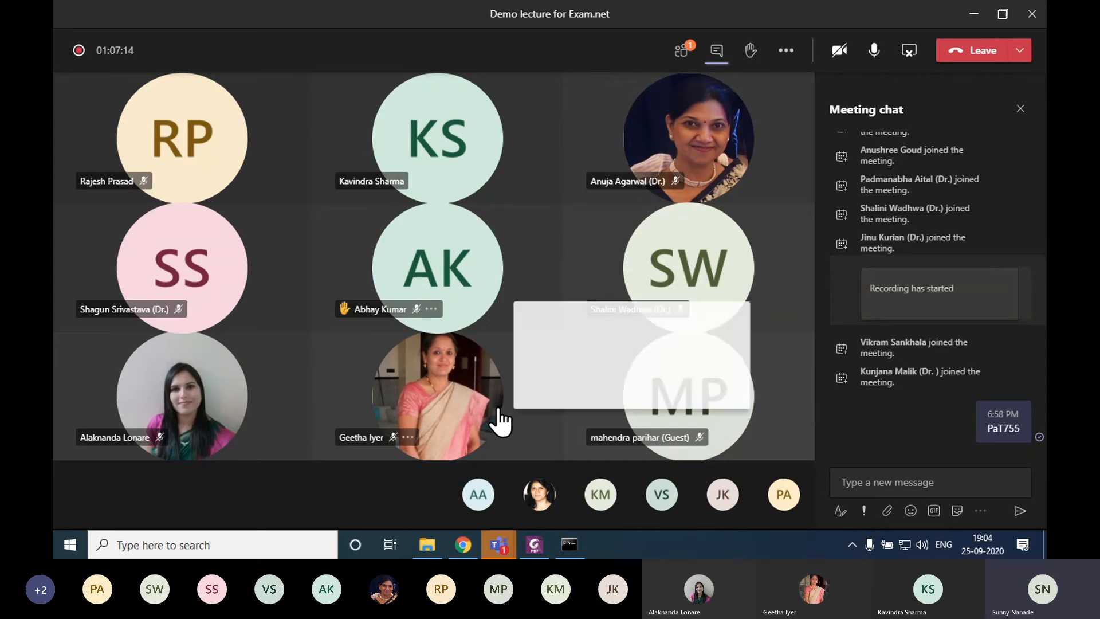
Restore Teams from full screen and snap the Exam.net browser to the left half.
key("super+Down")
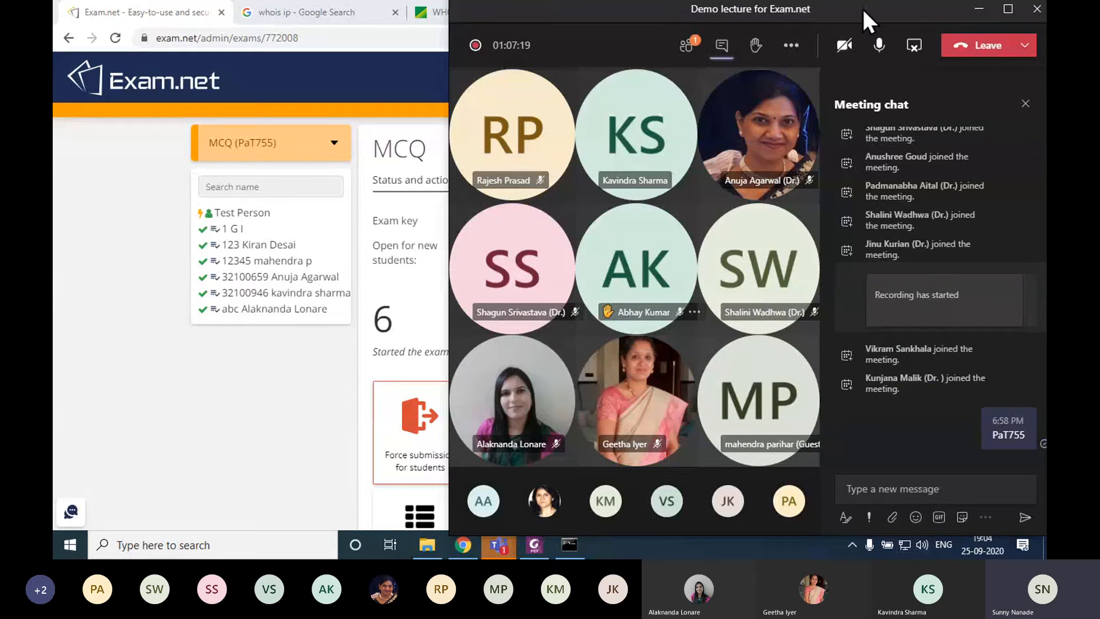
left_click(240, 407)
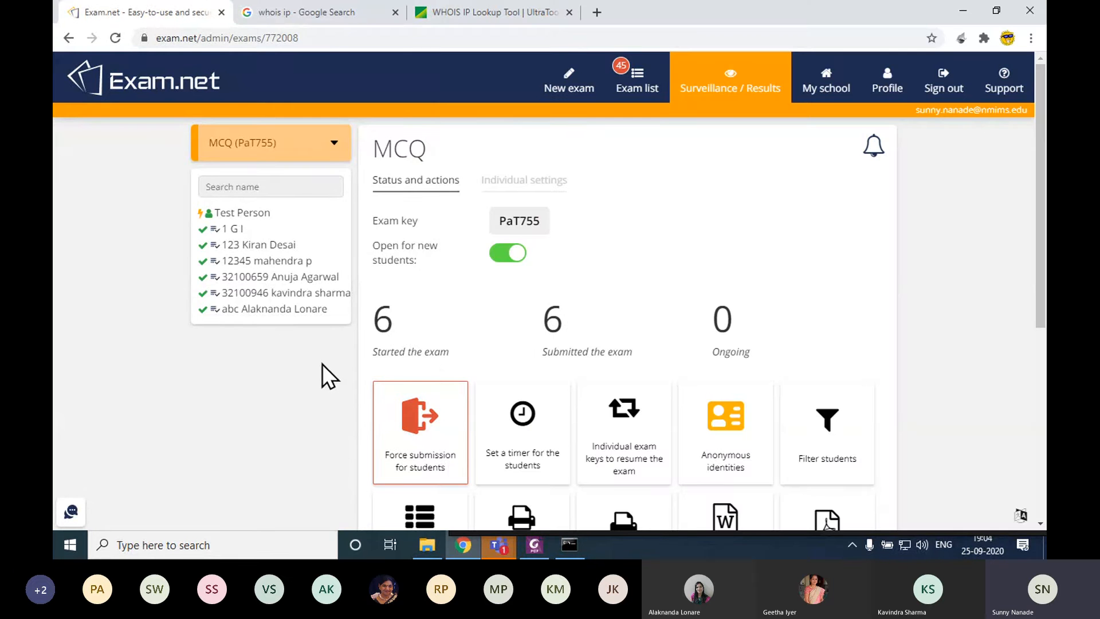
key("super+Left")
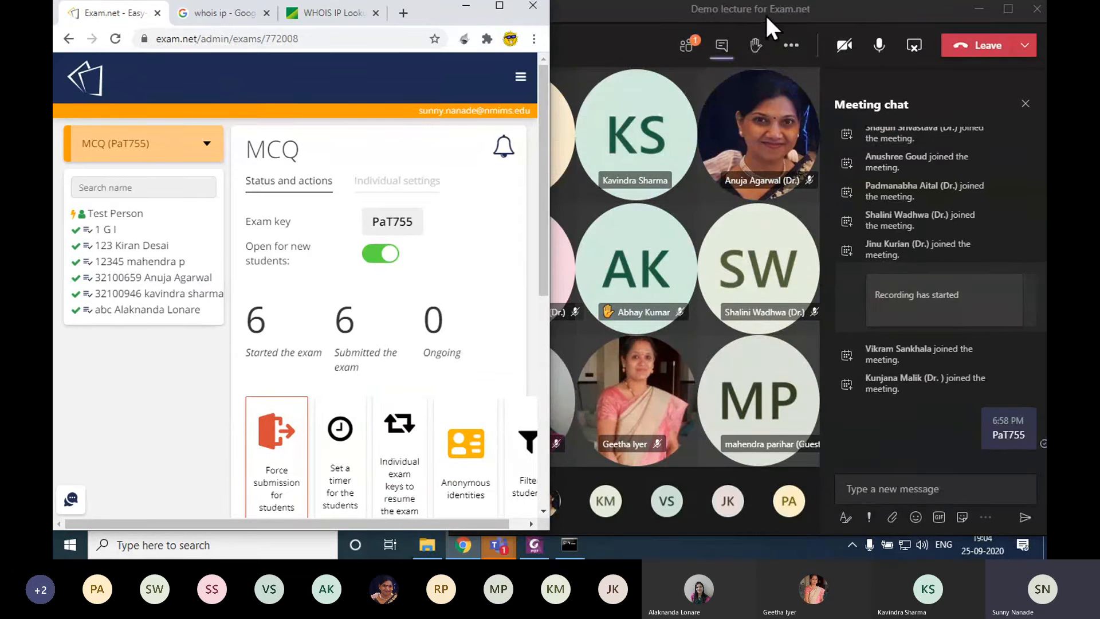
Reposition the Teams window, close the attendee's contact card, and maximize the Exam.net browser.
left_click_drag(765, 12, 871, 23)
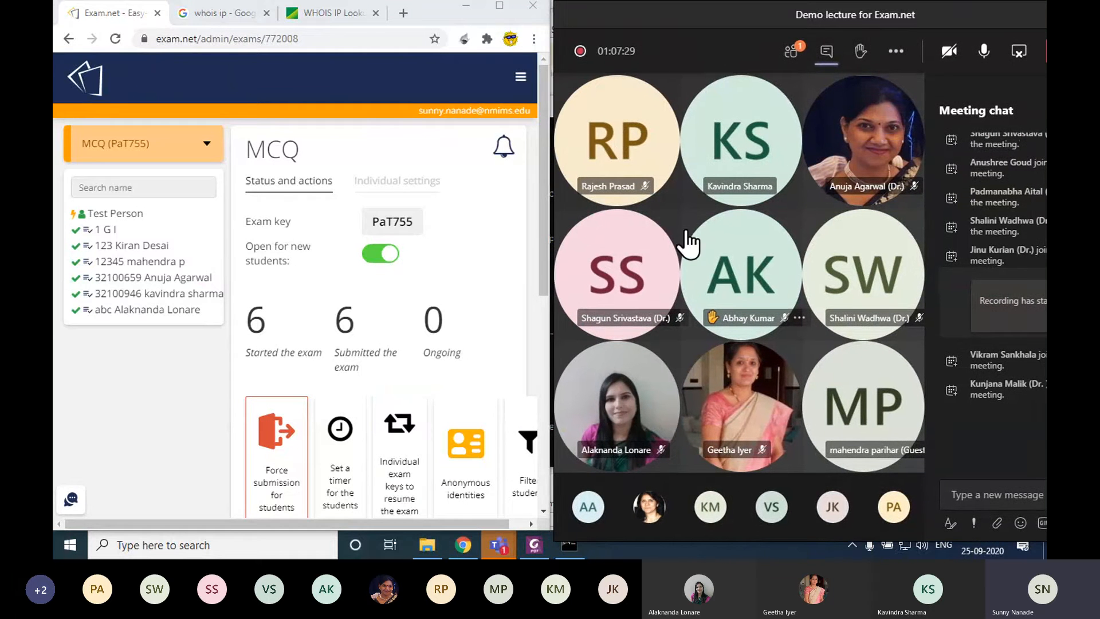
left_click(188, 389)
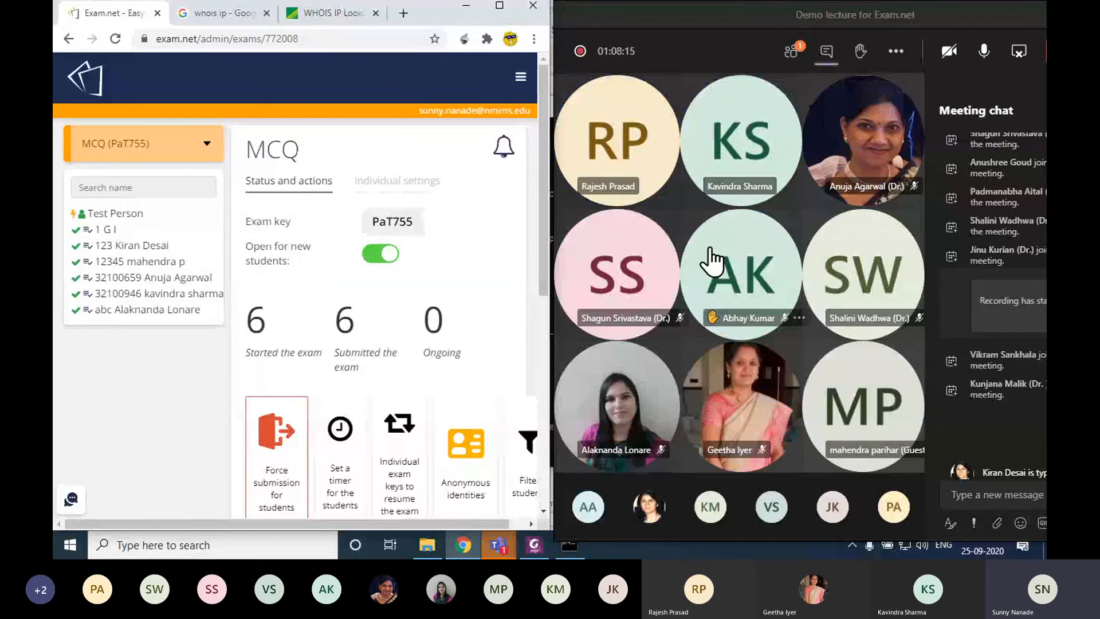
mouse_move(712, 260)
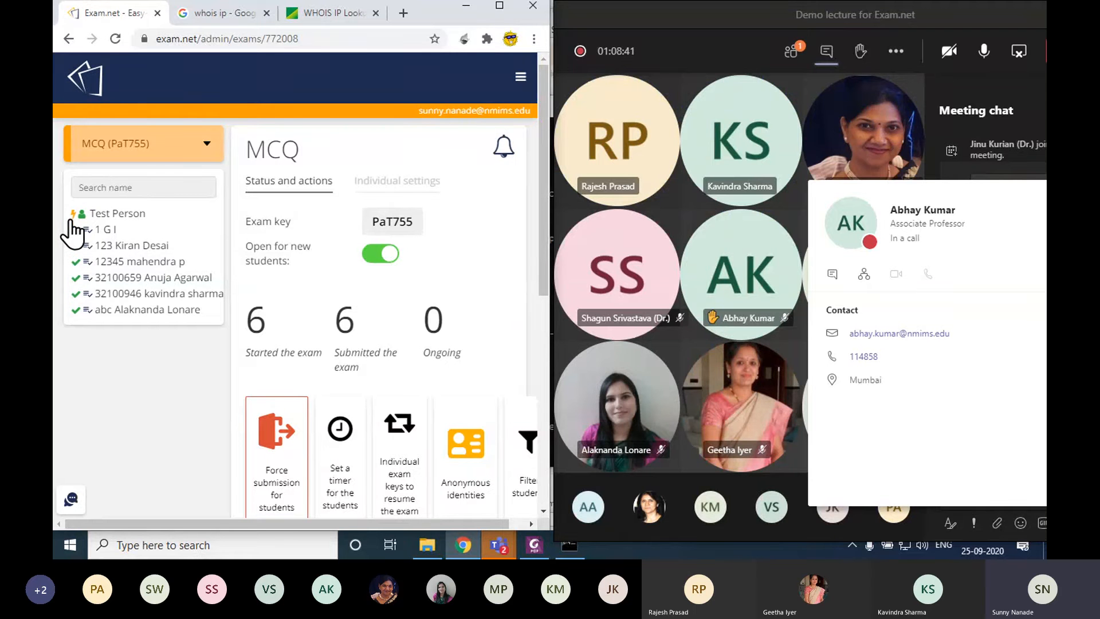
mouse_move(79, 233)
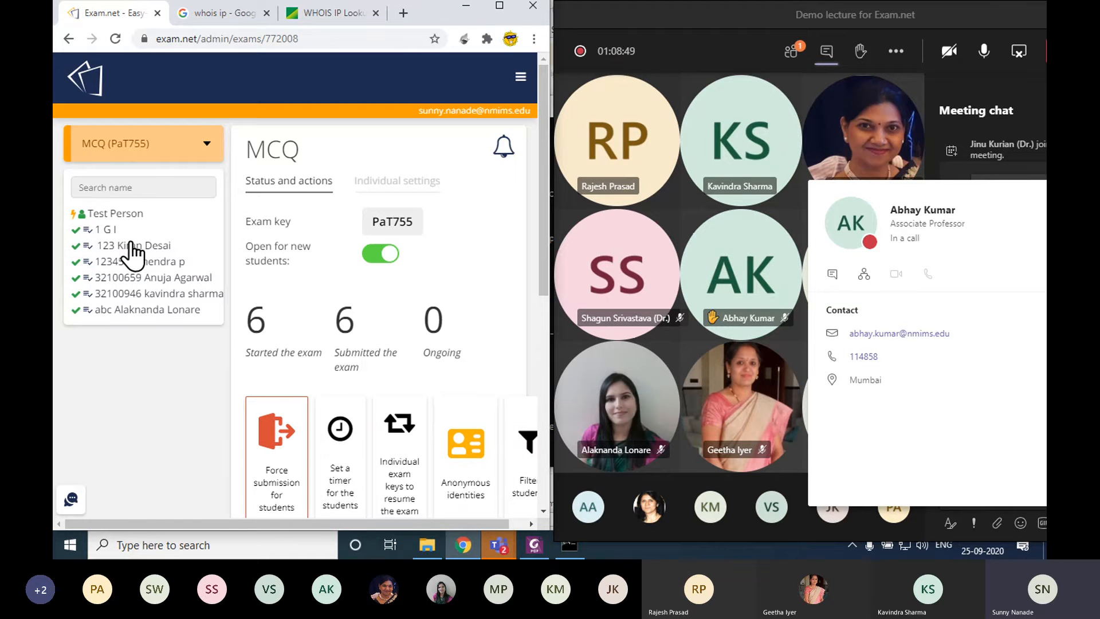
left_click(708, 63)
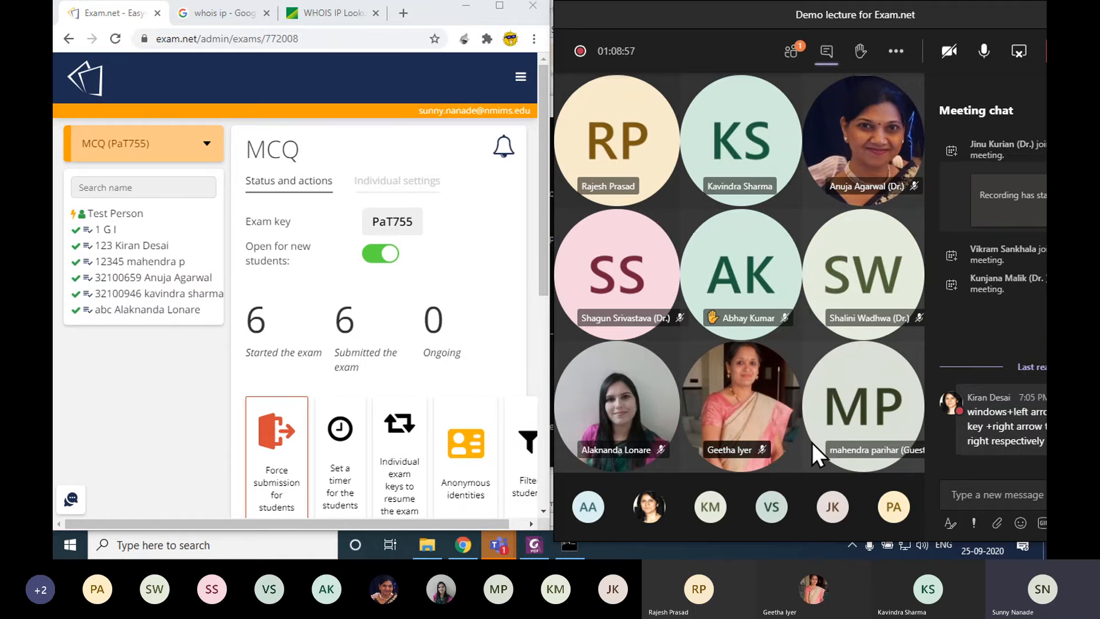
left_click(500, 7)
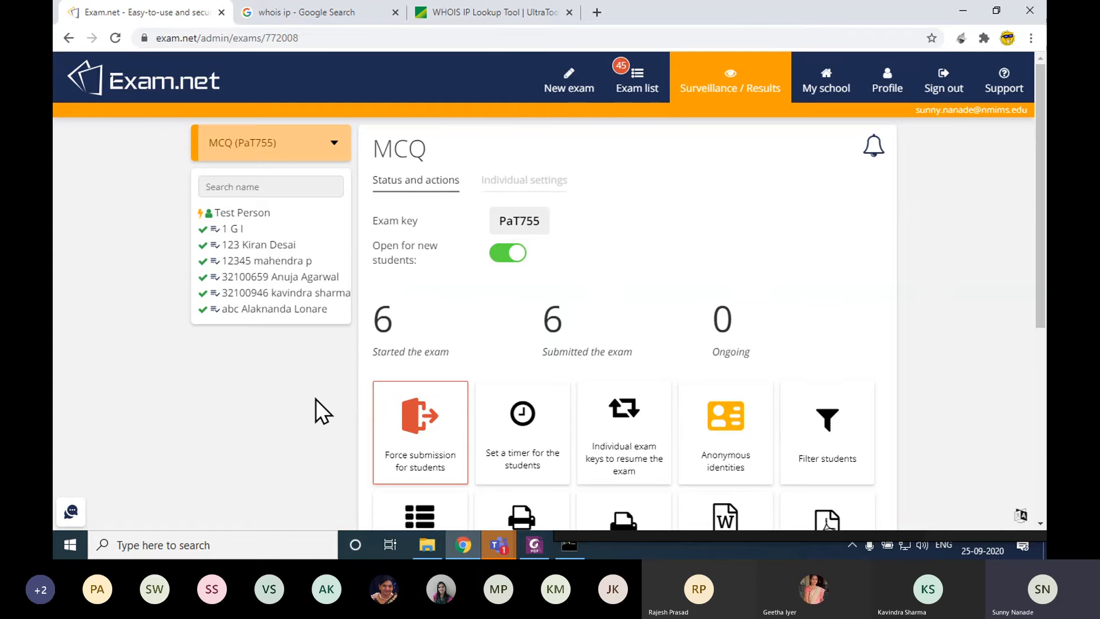
Snap Exam.net to the left half and Teams to the right half, with Exam.net active.
key("super+Left")
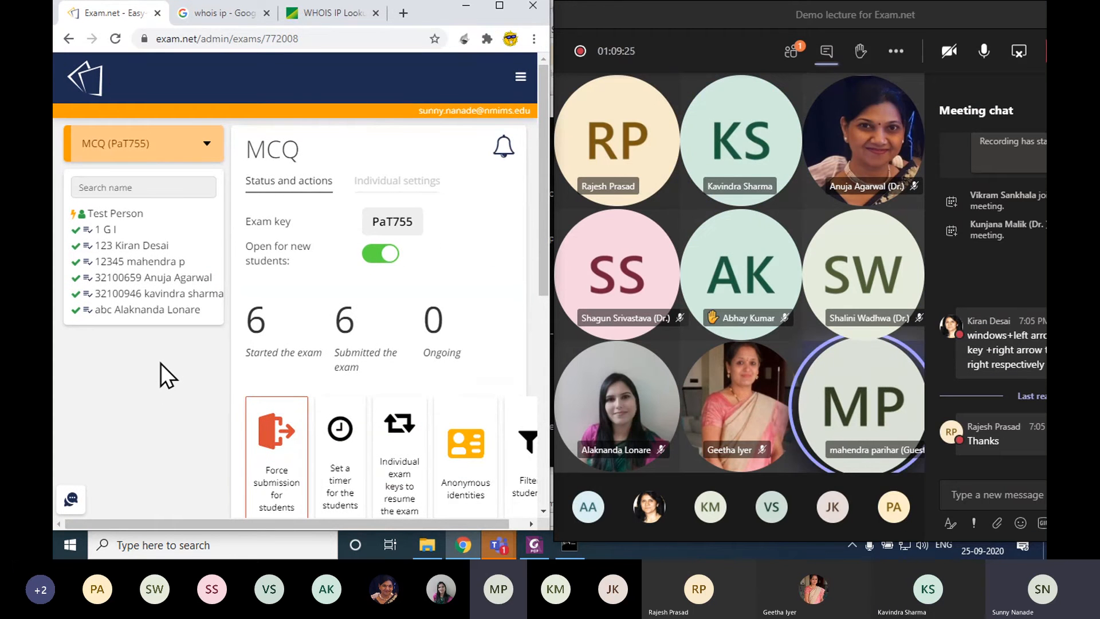
left_click_drag(733, 15, 501, 1)
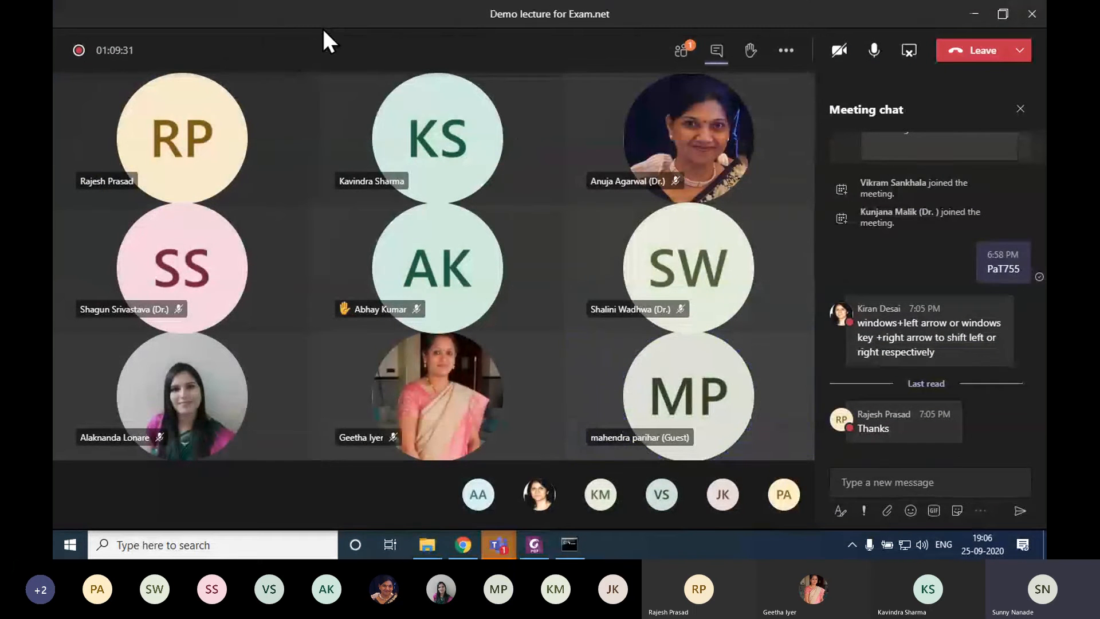
key("super+Right")
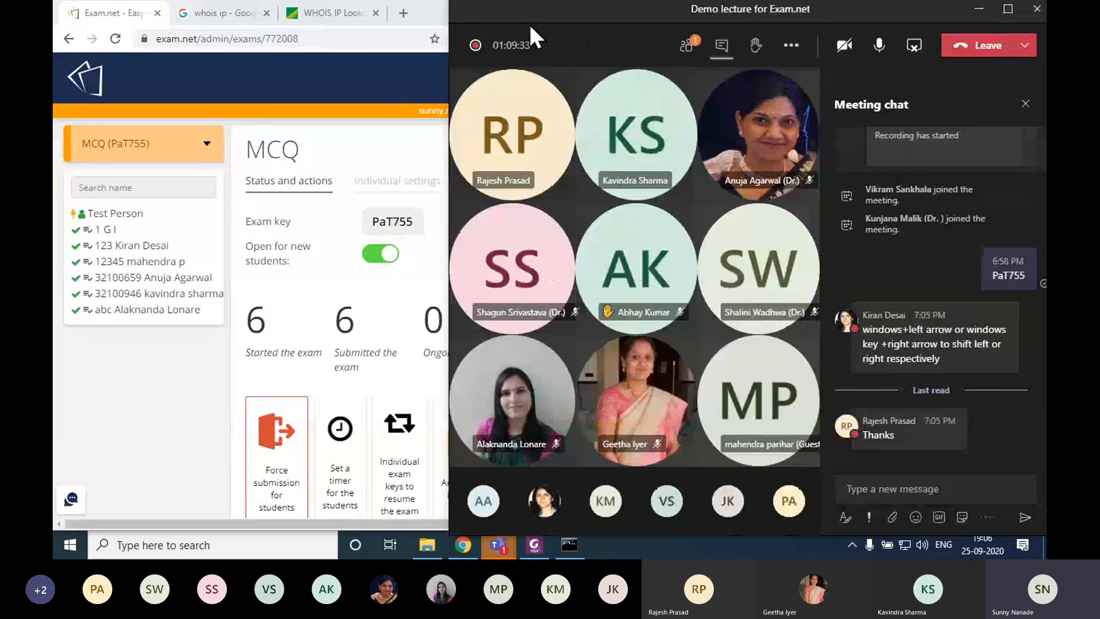
left_click_drag(571, 32, 672, 41)
left_click(430, 11)
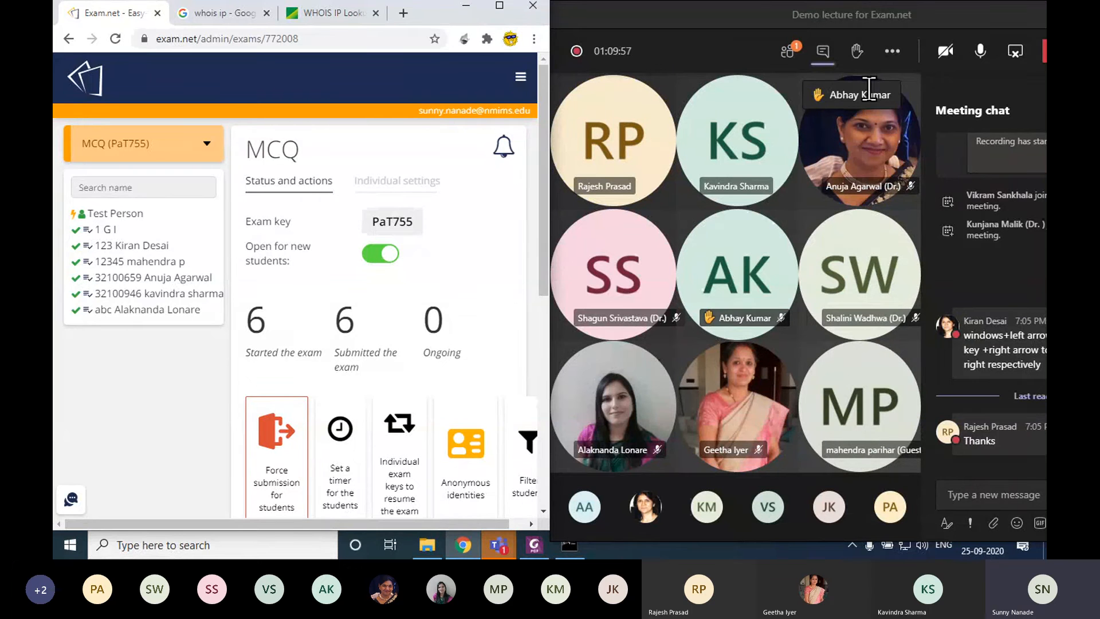
left_click_drag(830, 95, 871, 94)
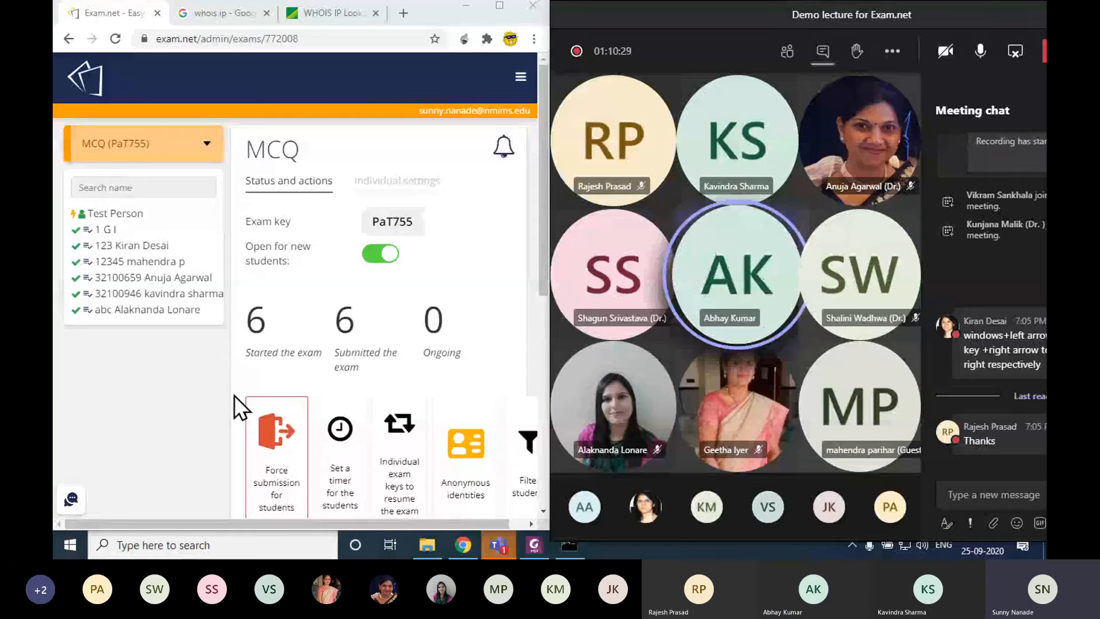
Look for Safe Exam Browser in the Start menu, then maximize the Exam.net browser.
key("super")
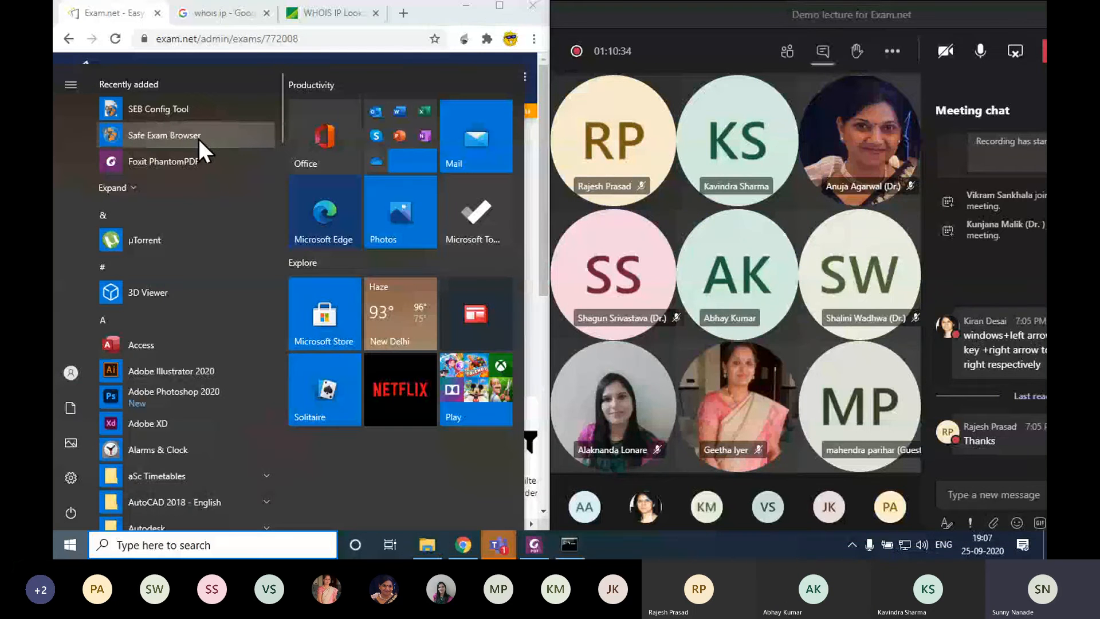
left_click(453, 11)
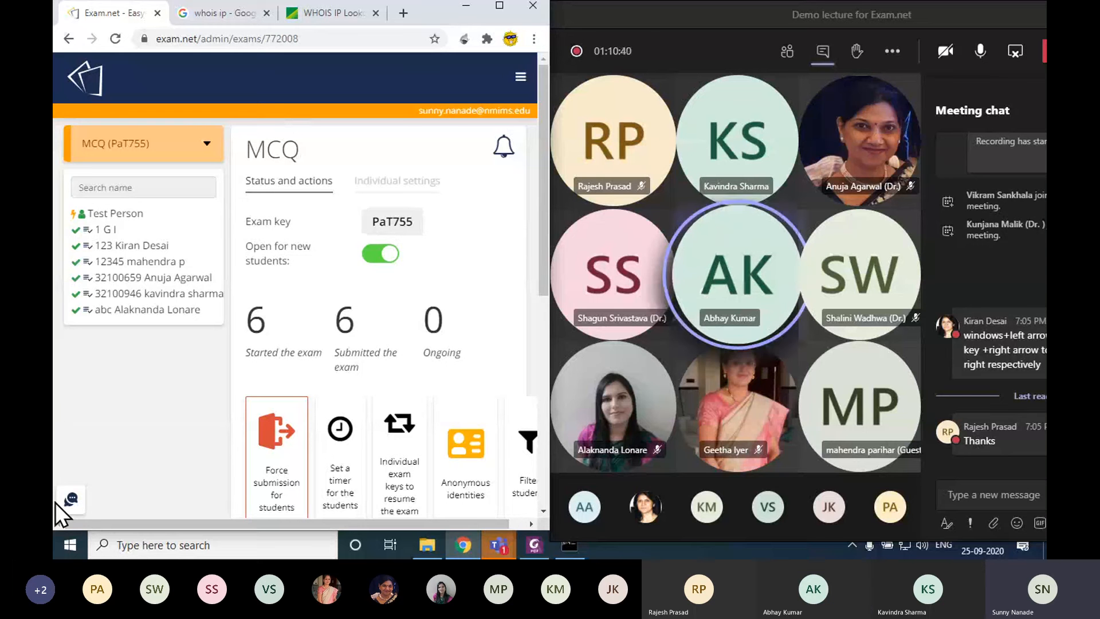
left_click(70, 545)
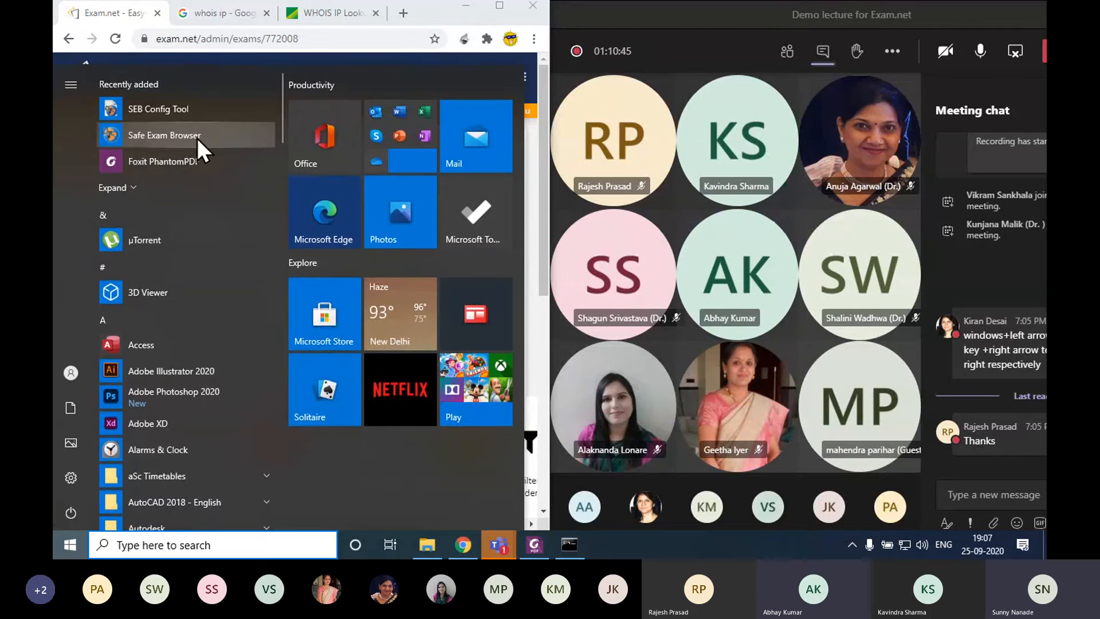
left_click(122, 2)
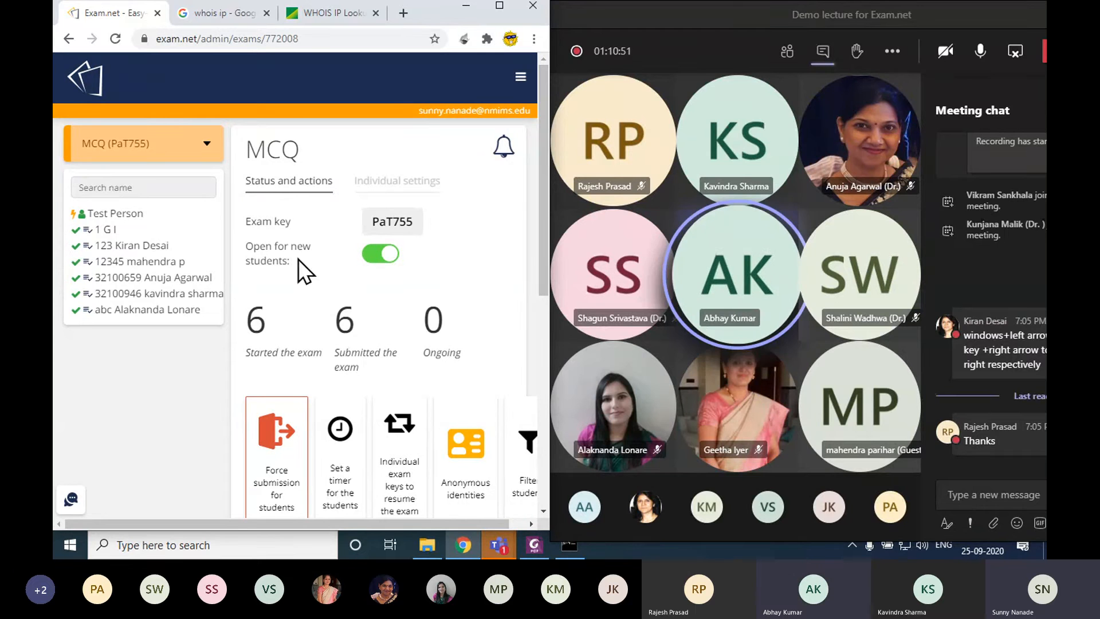
left_click(500, 6)
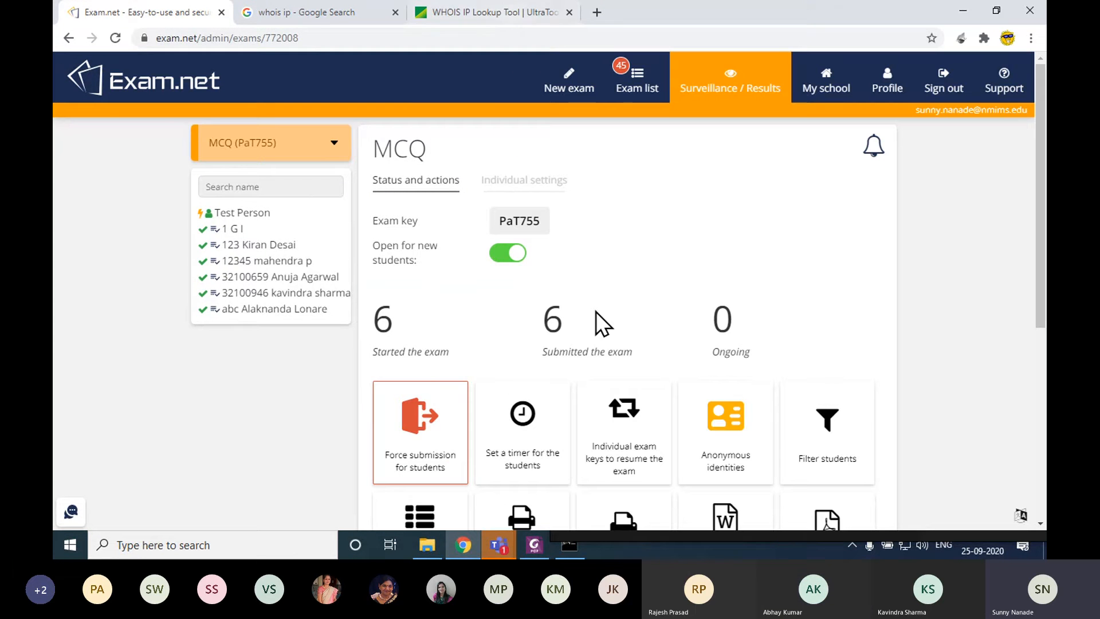
Create a new exam from the Exam list and scroll its setup form down to Security.
left_click(630, 86)
left_click(570, 87)
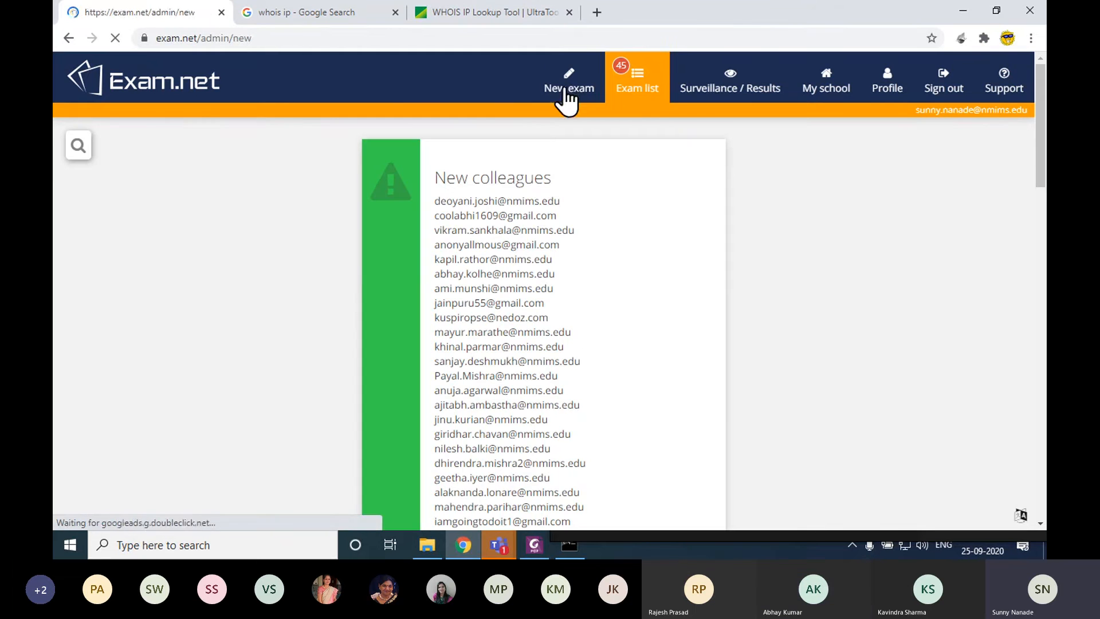
scroll(327, 436, "down", 12)
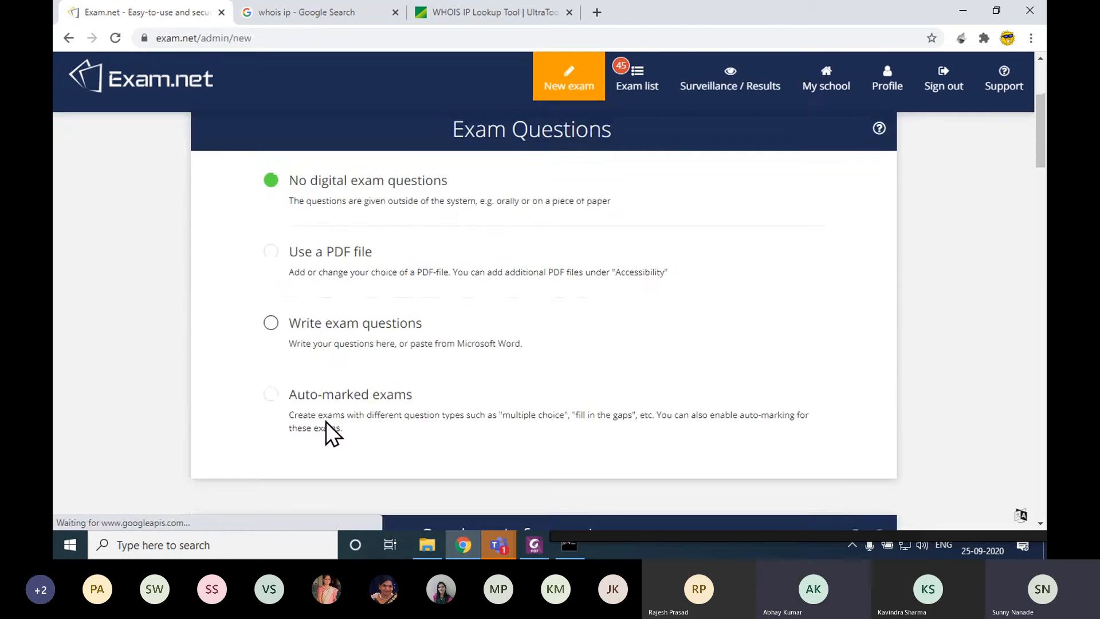
scroll(349, 380, "down", 15)
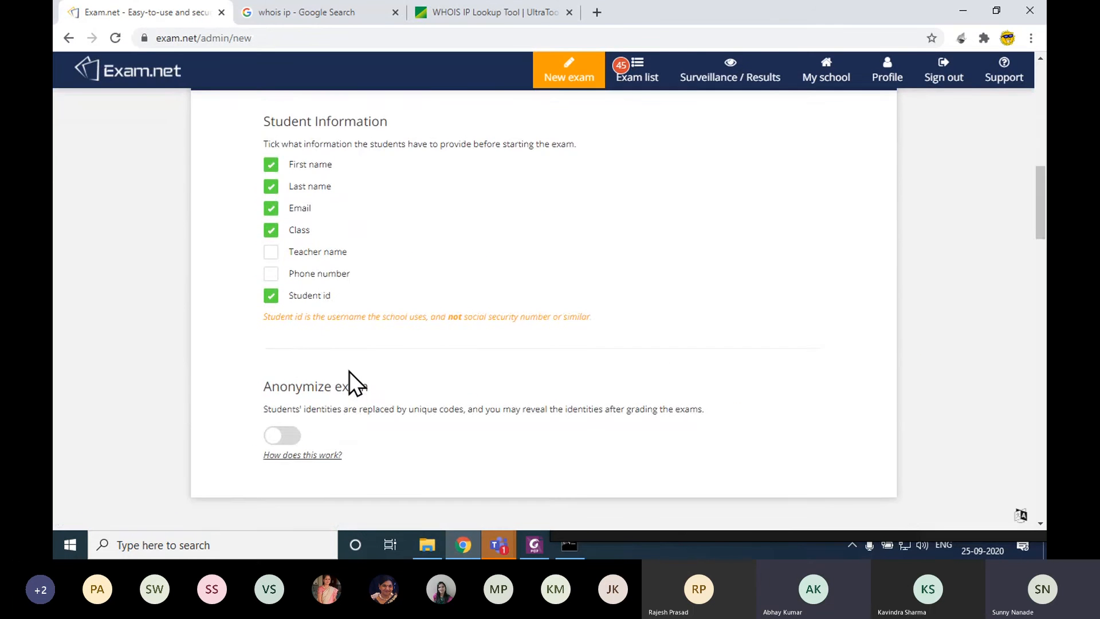
scroll(345, 360, "down", 10)
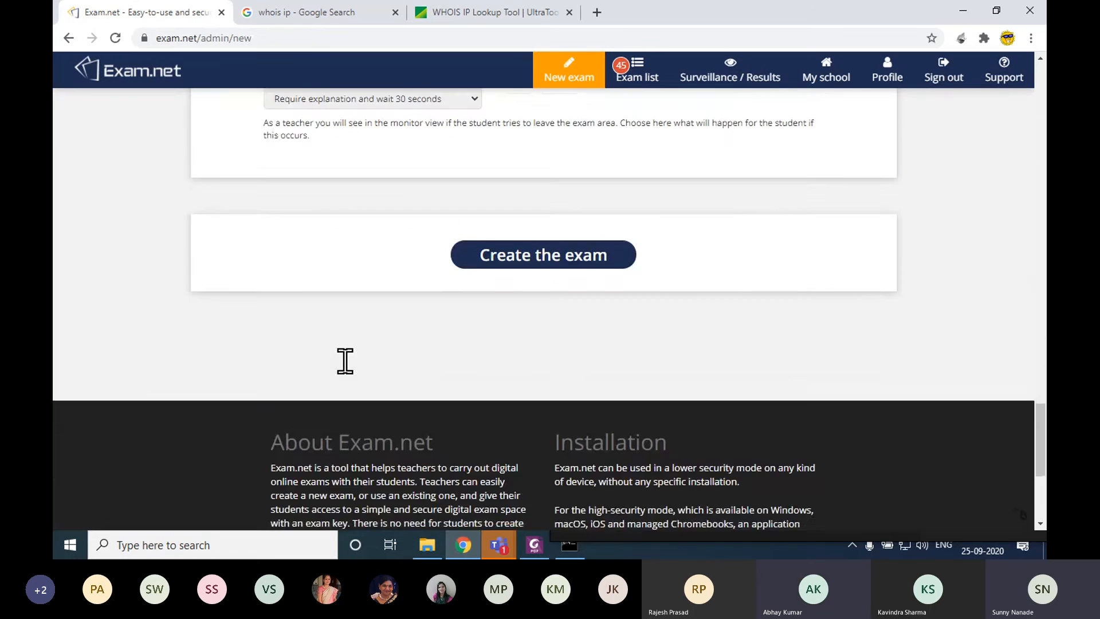
scroll(345, 360, "up", 8)
scroll(345, 361, "down", 2)
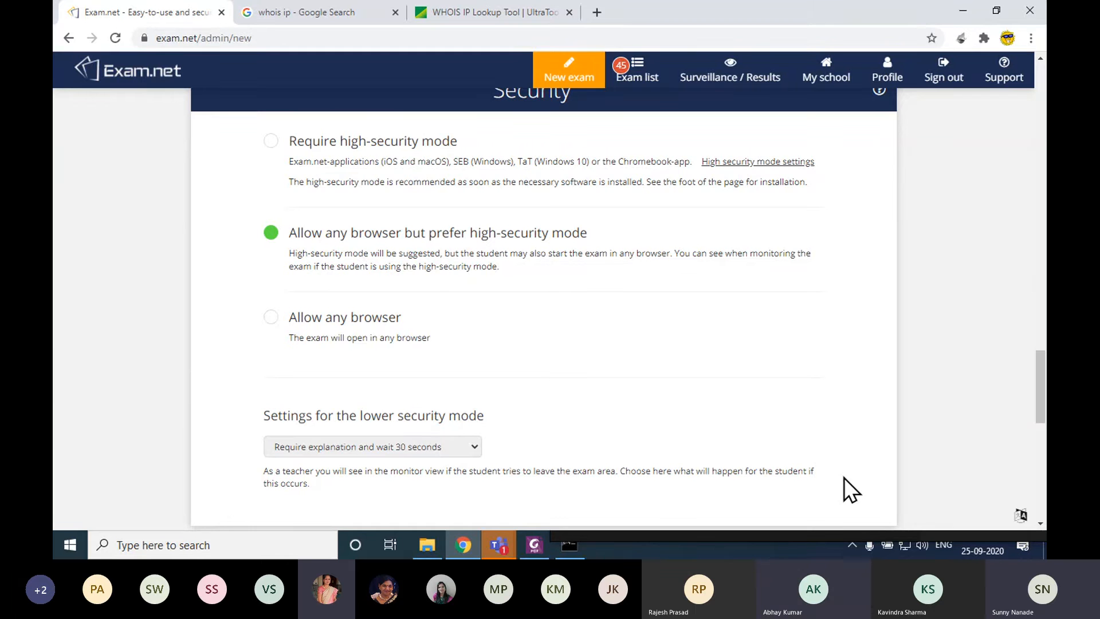
Check the display-off and sleep timeouts (both Never) in Power Options, cancel, and close it.
right_click(892, 546)
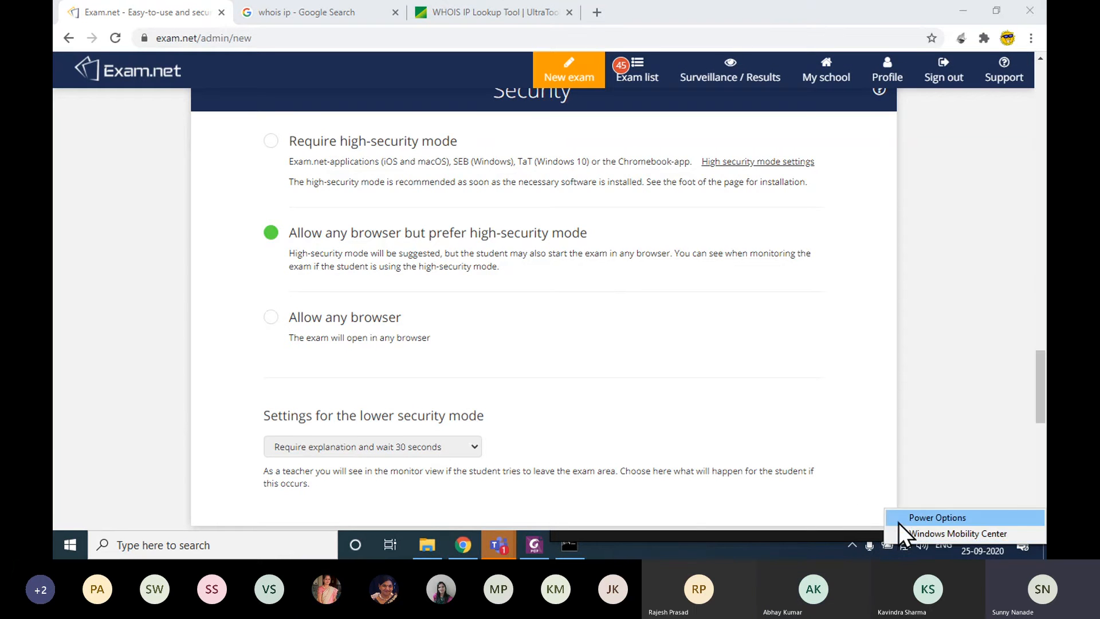
left_click(899, 523)
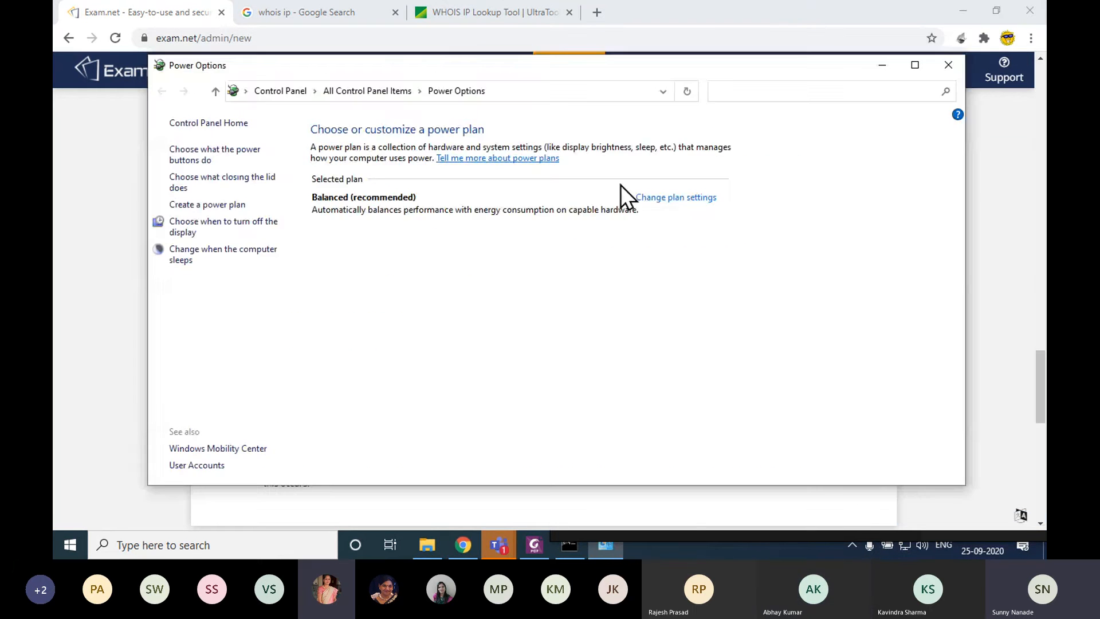
left_click(246, 229)
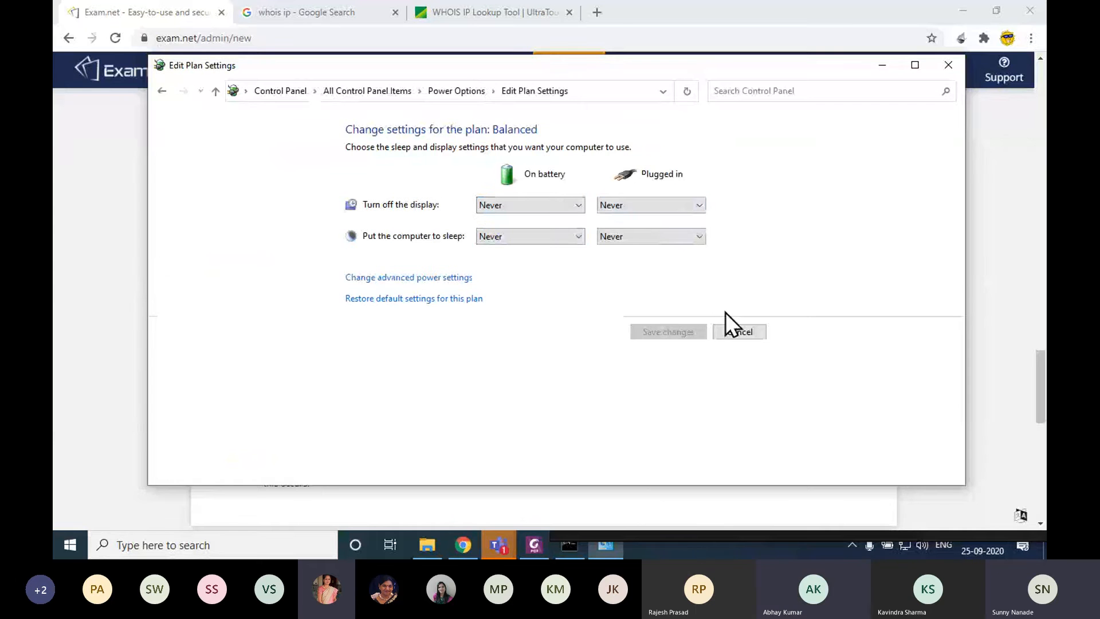
left_click(757, 334)
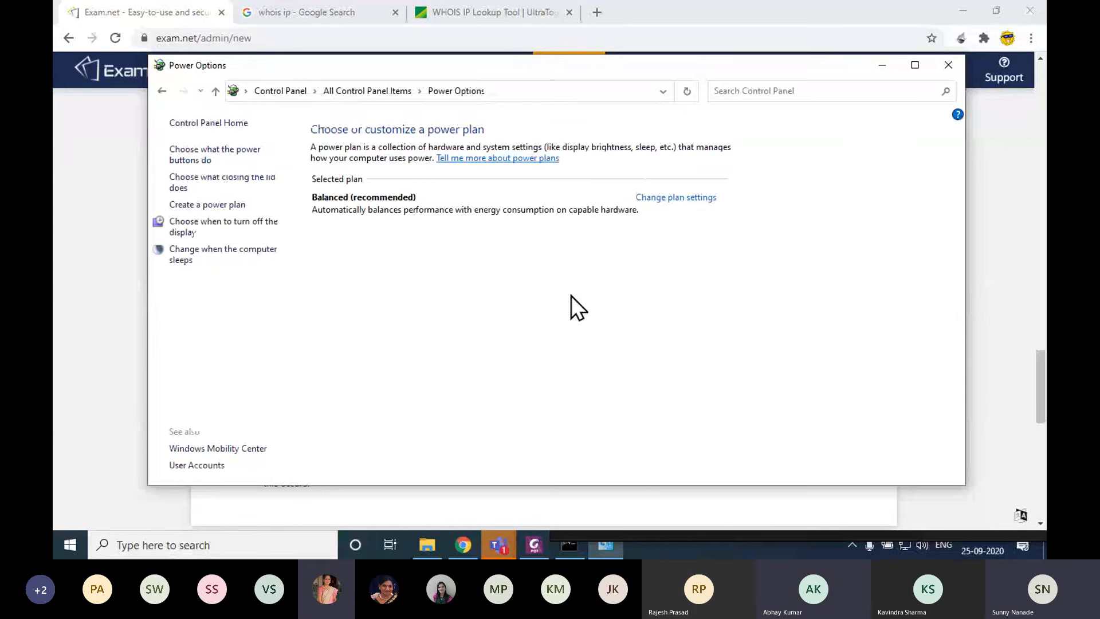
left_click(255, 256)
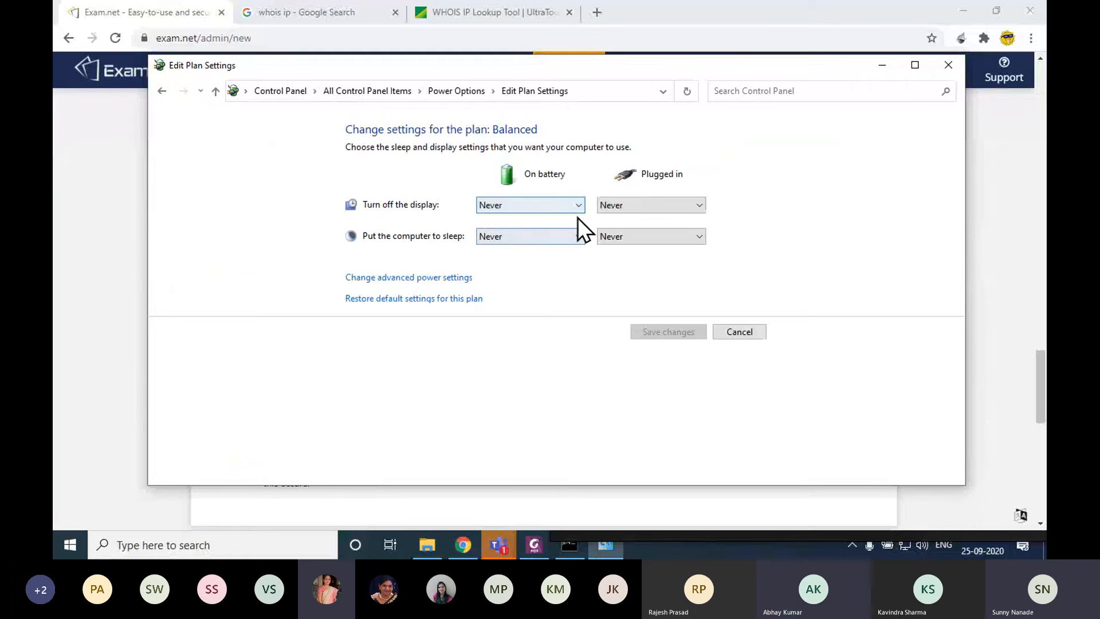
left_click(745, 335)
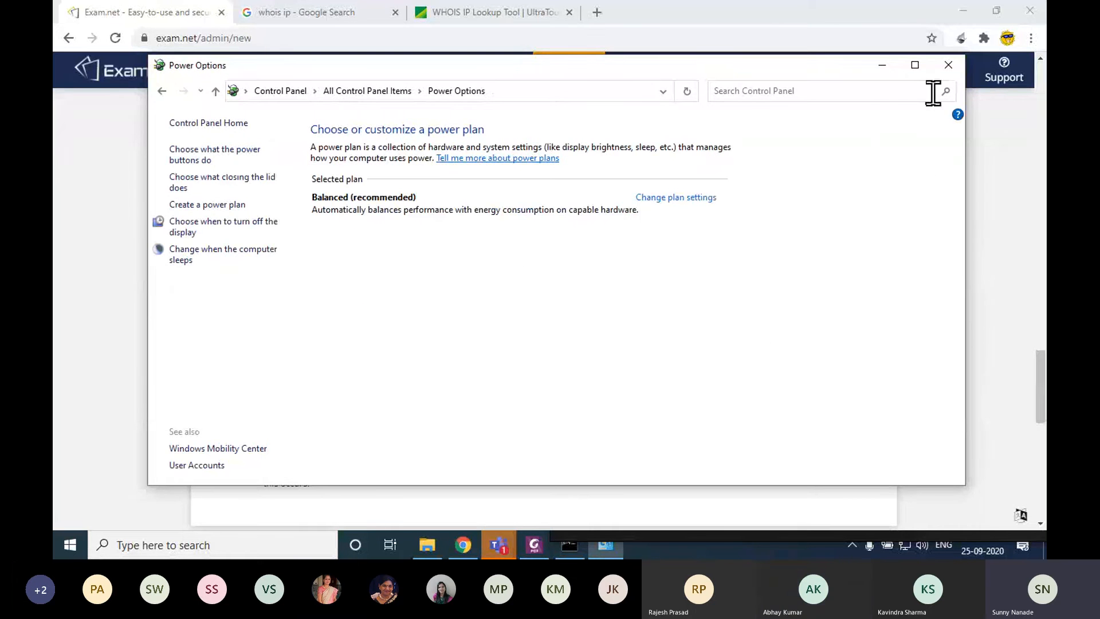
left_click(949, 65)
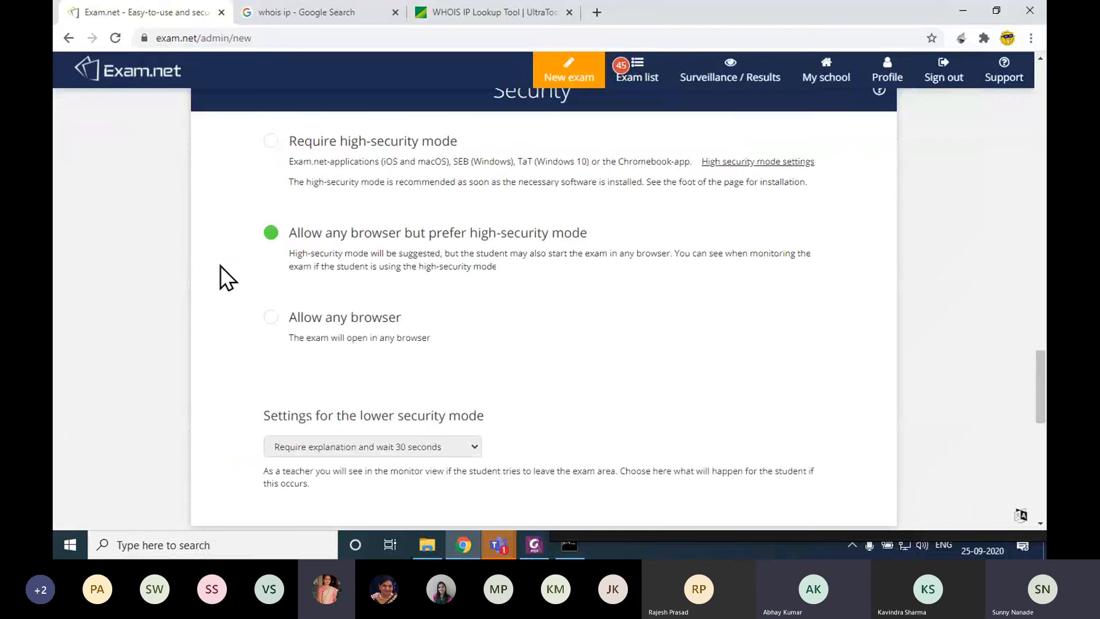
scroll(220, 266, "down", 2)
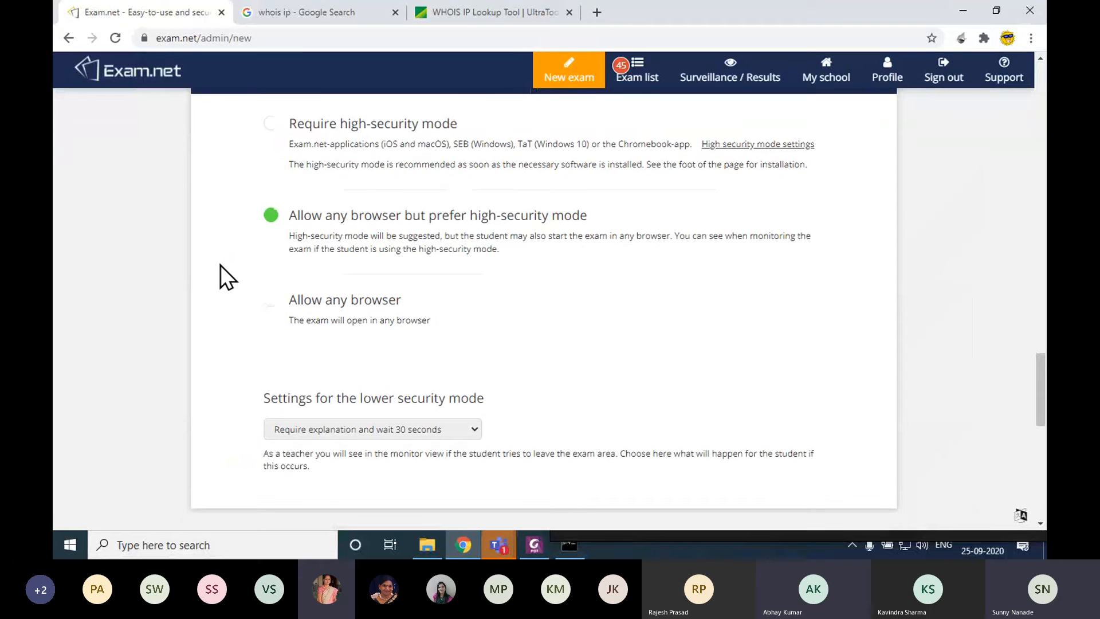
mouse_move(498, 545)
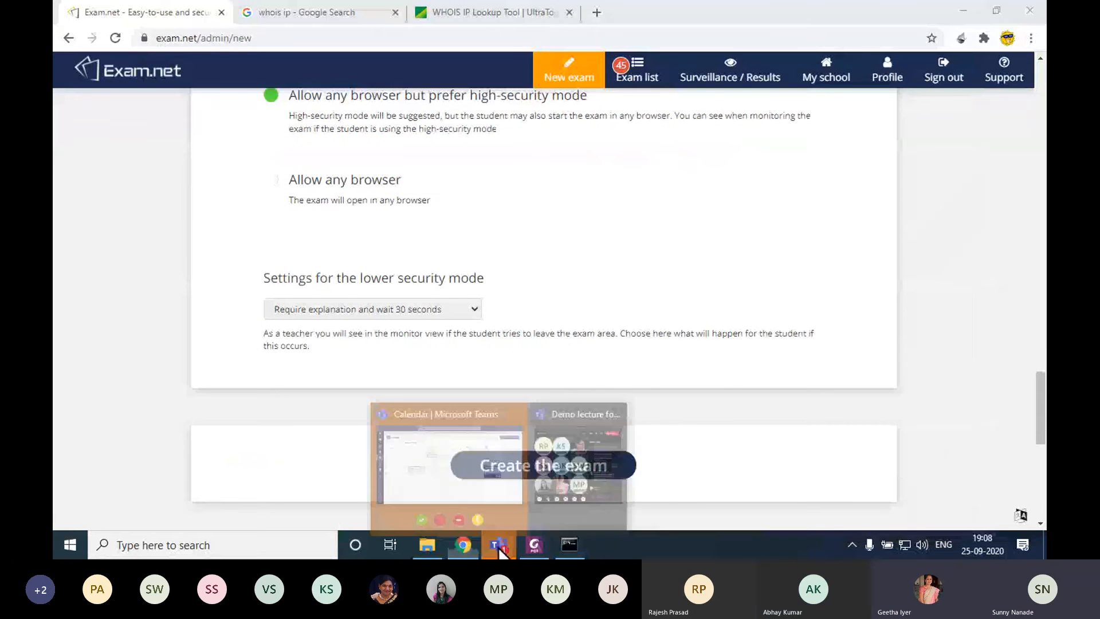
left_click(559, 464)
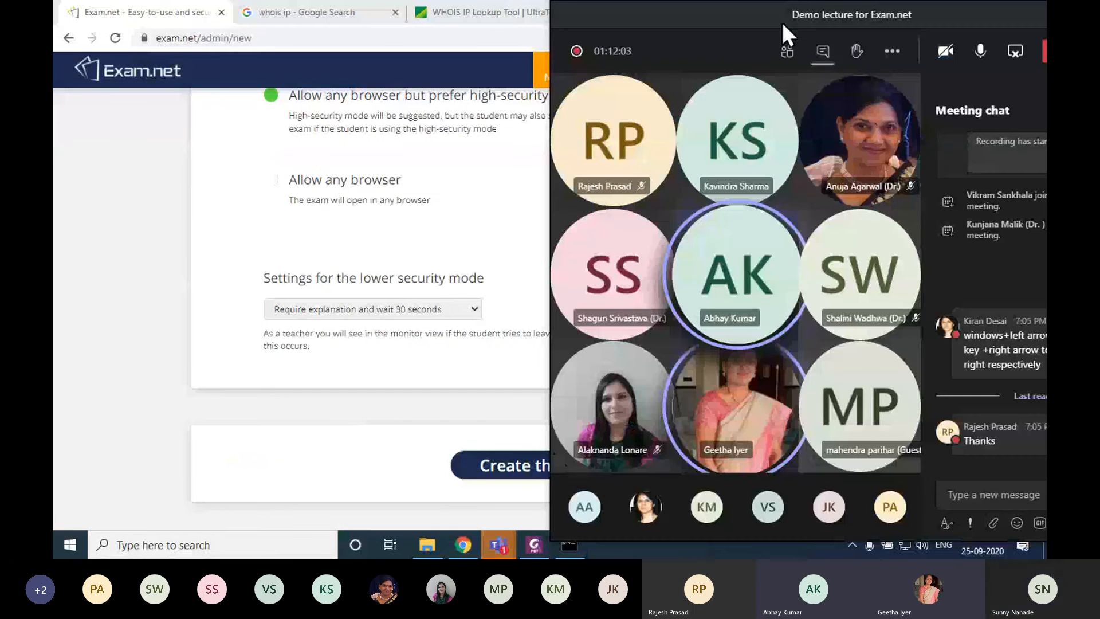
left_click_drag(778, 14, 630, 1)
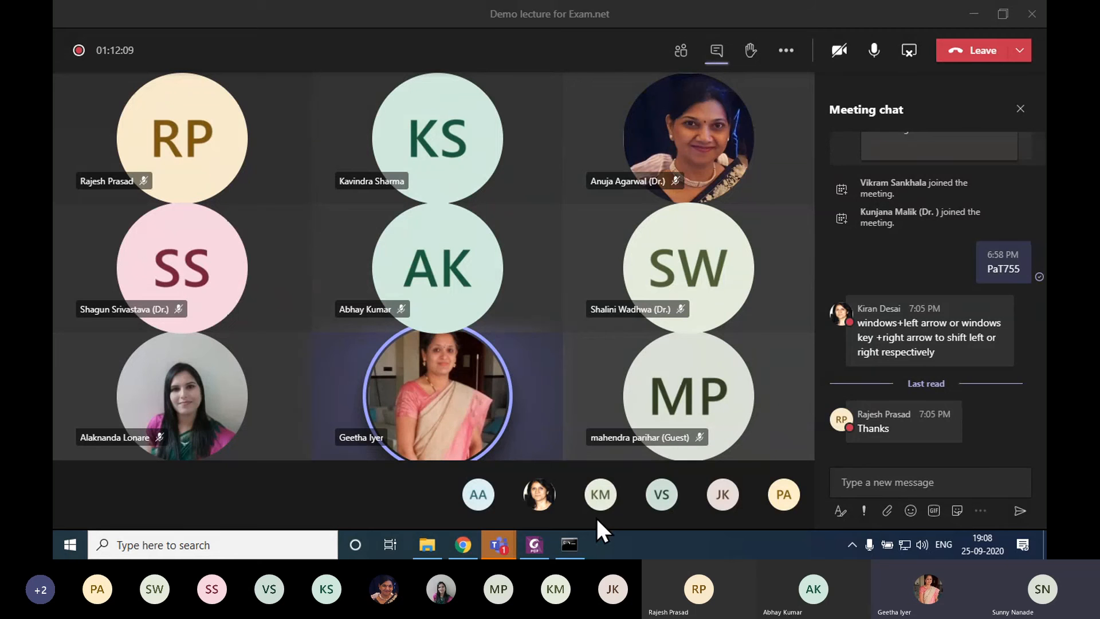
mouse_move(590, 553)
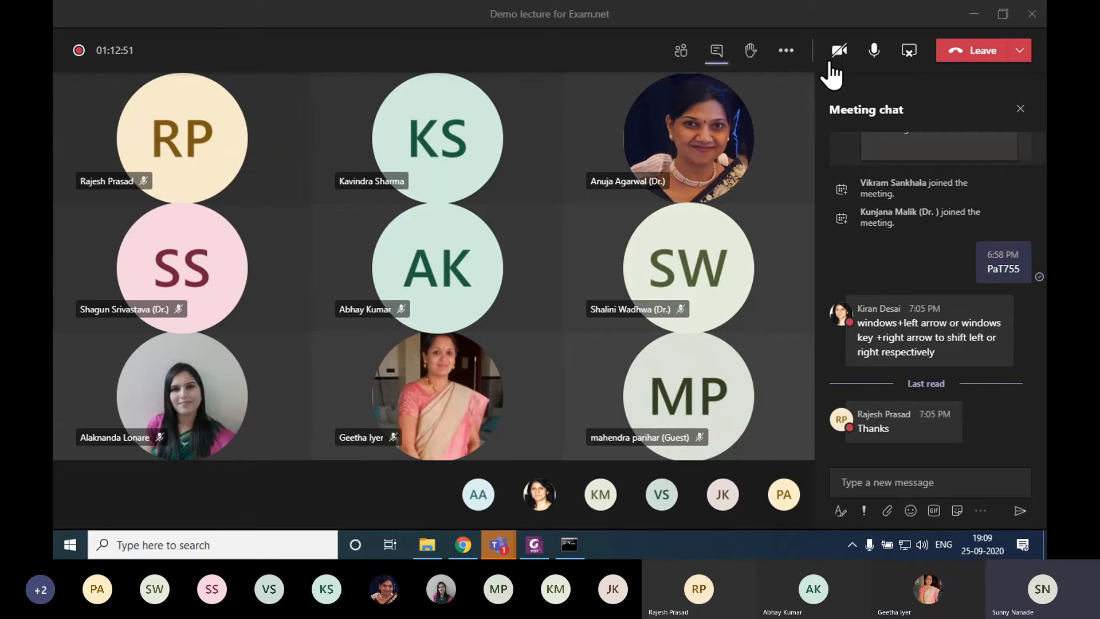
left_click(785, 57)
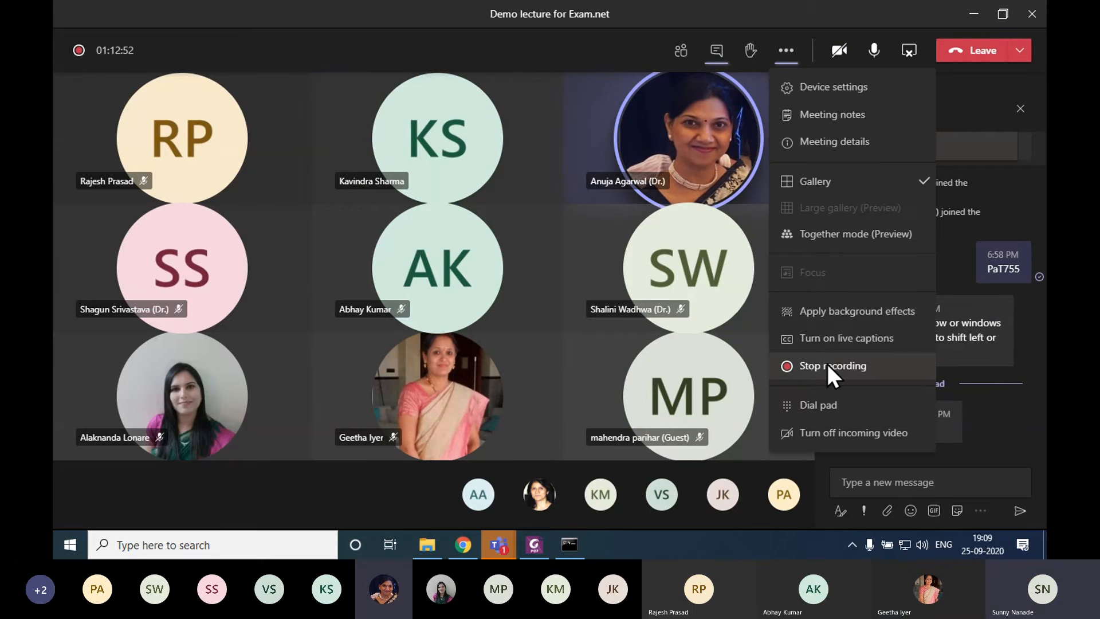
left_click(828, 363)
left_click(541, 301)
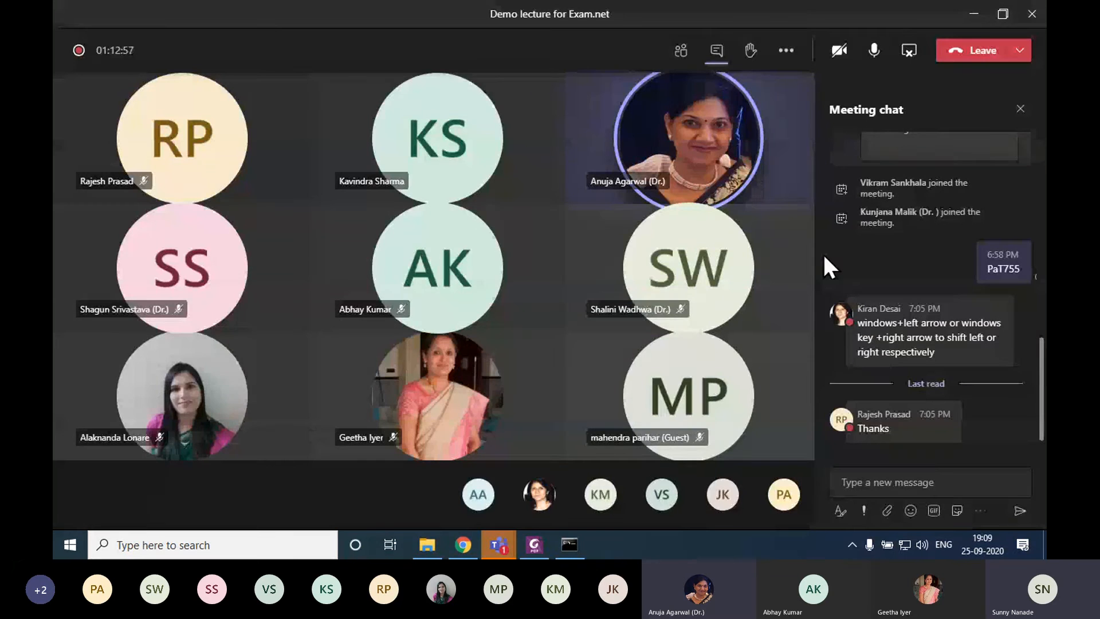
Minimise Teams and show Exam.net's My Exams list at 100% browser zoom.
left_click(974, 14)
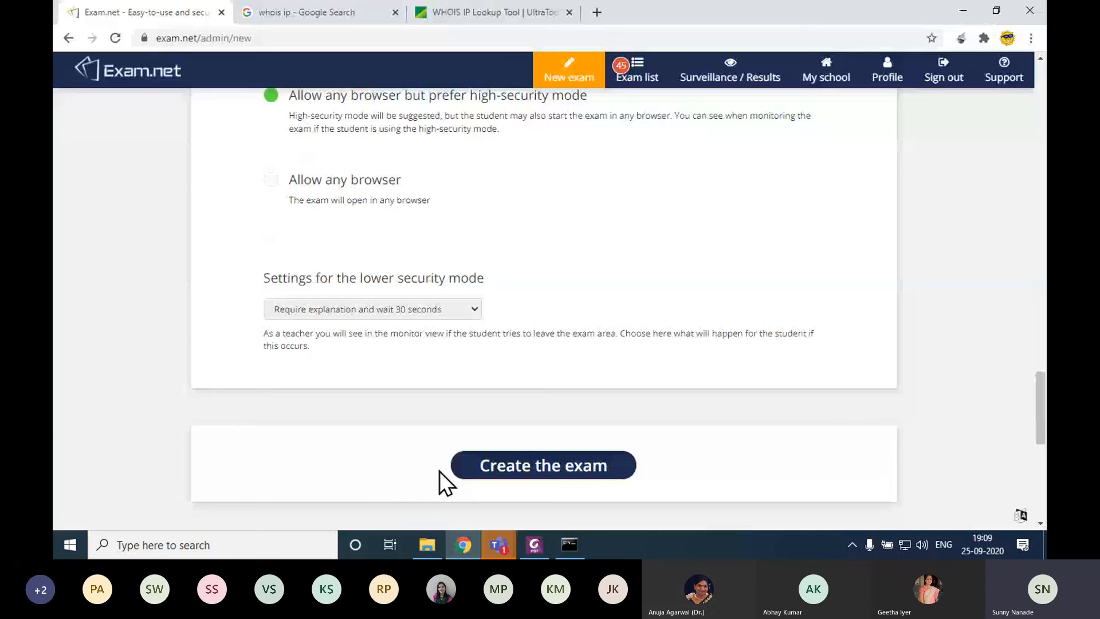
scroll(283, 318, "down", 1)
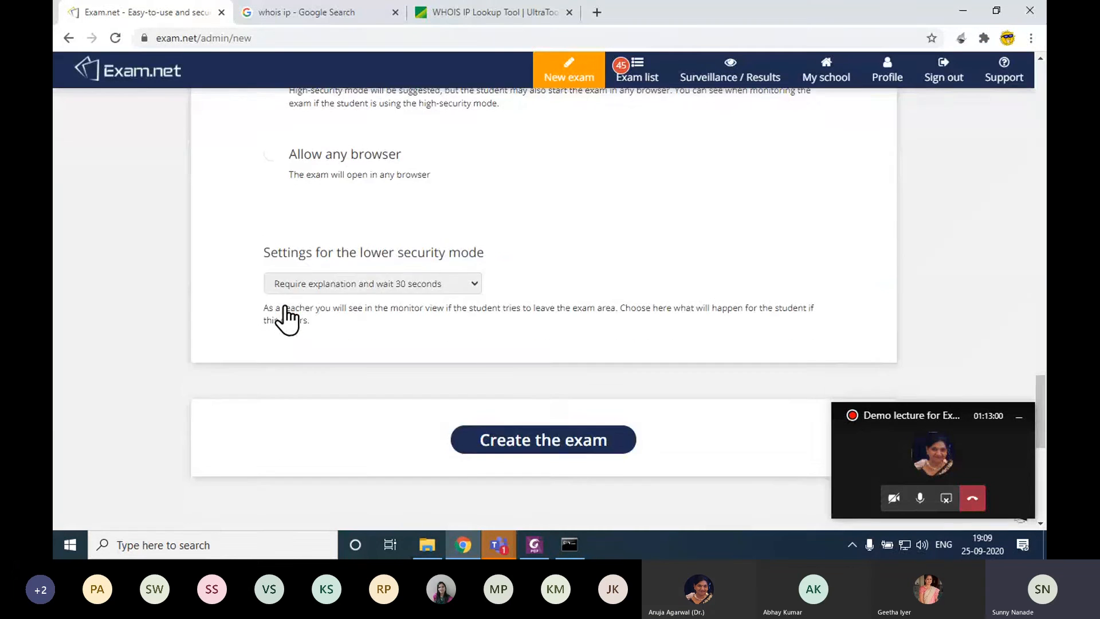
scroll(282, 318, "up", 10)
left_click(651, 63)
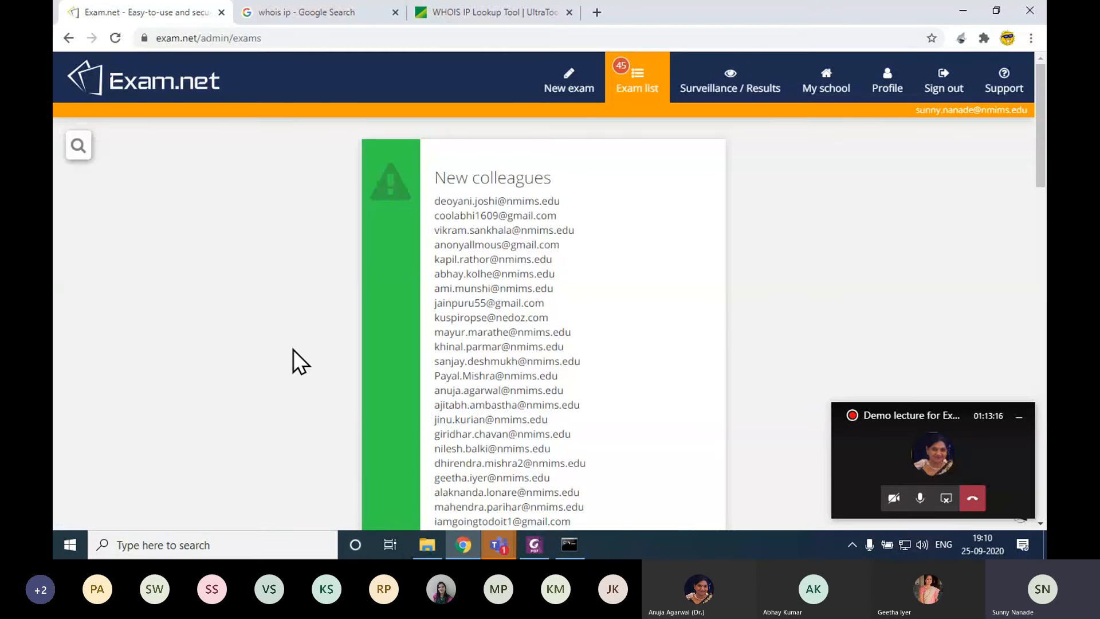
key("ctrl+plus")
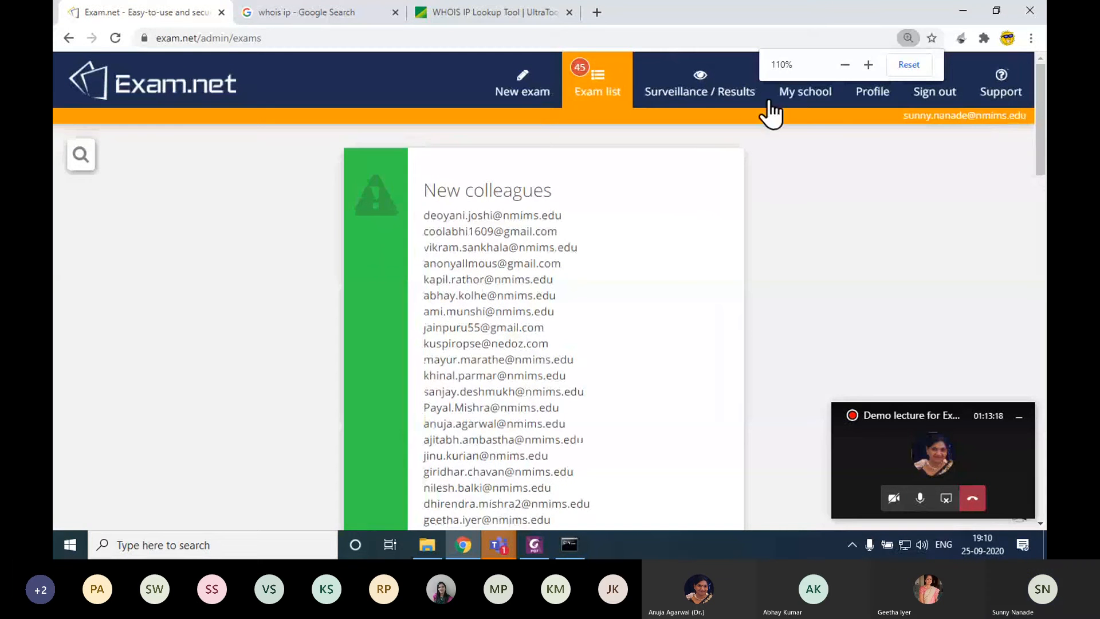
left_click(909, 64)
scroll(232, 339, "down", 10)
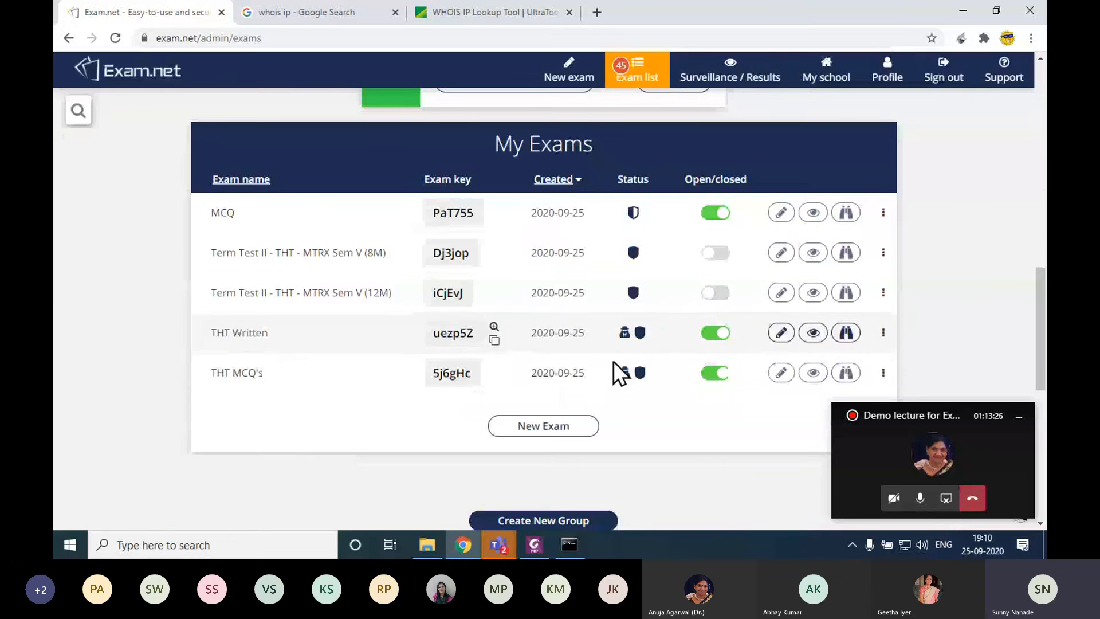
Preview THT Written as a student, enlarge the answer editor, and type 'Answer for Q1'.
left_click(850, 333)
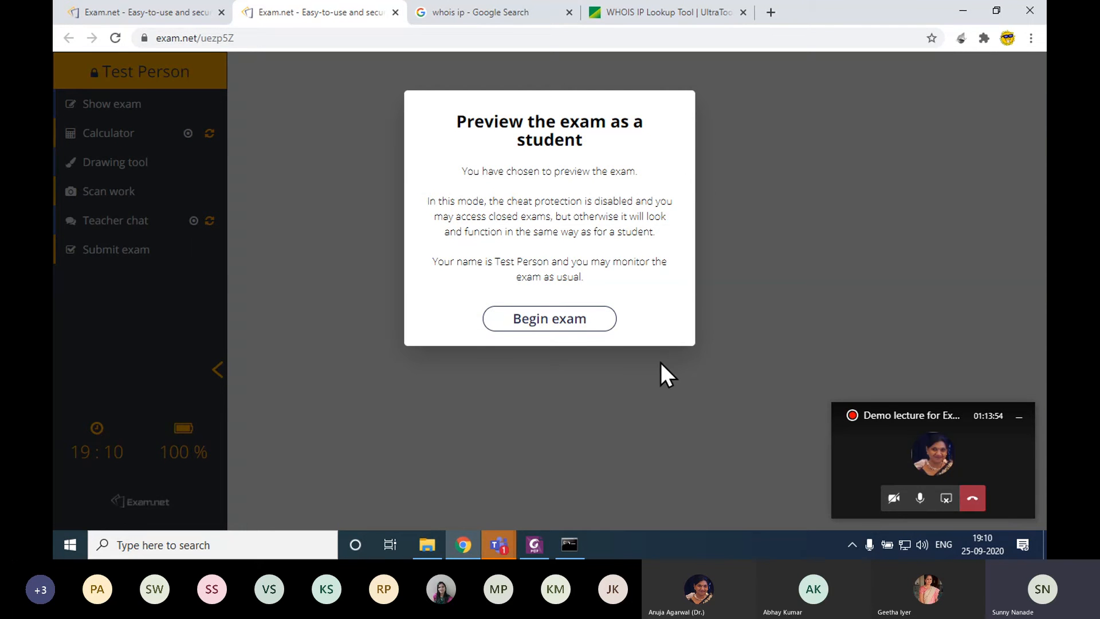
left_click(569, 327)
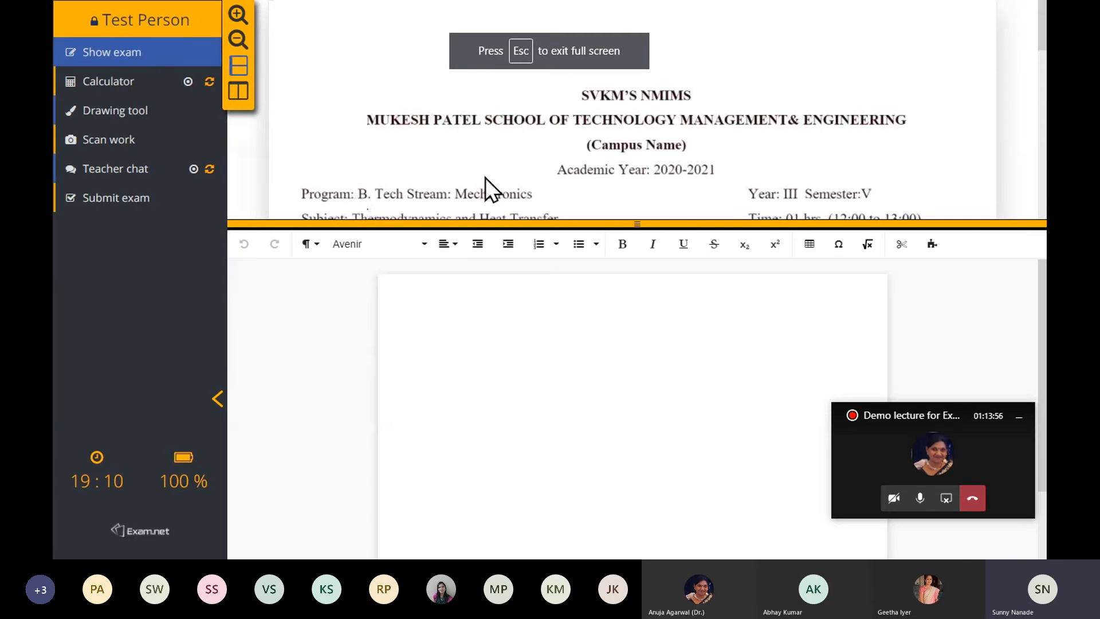
left_click_drag(591, 224, 592, 316)
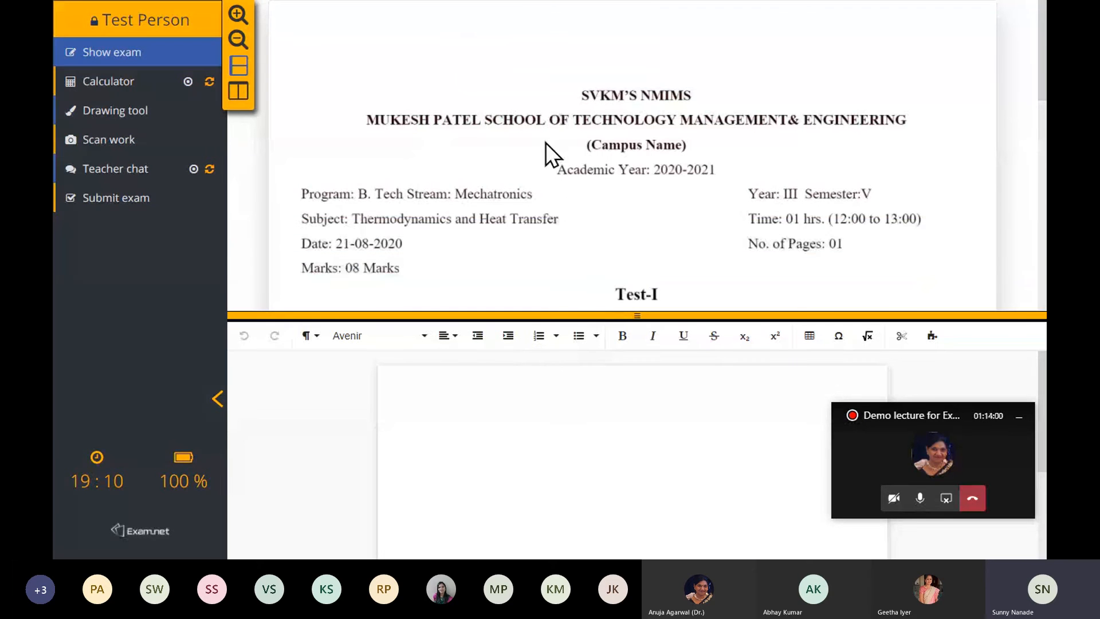
scroll(546, 142, "down", 6)
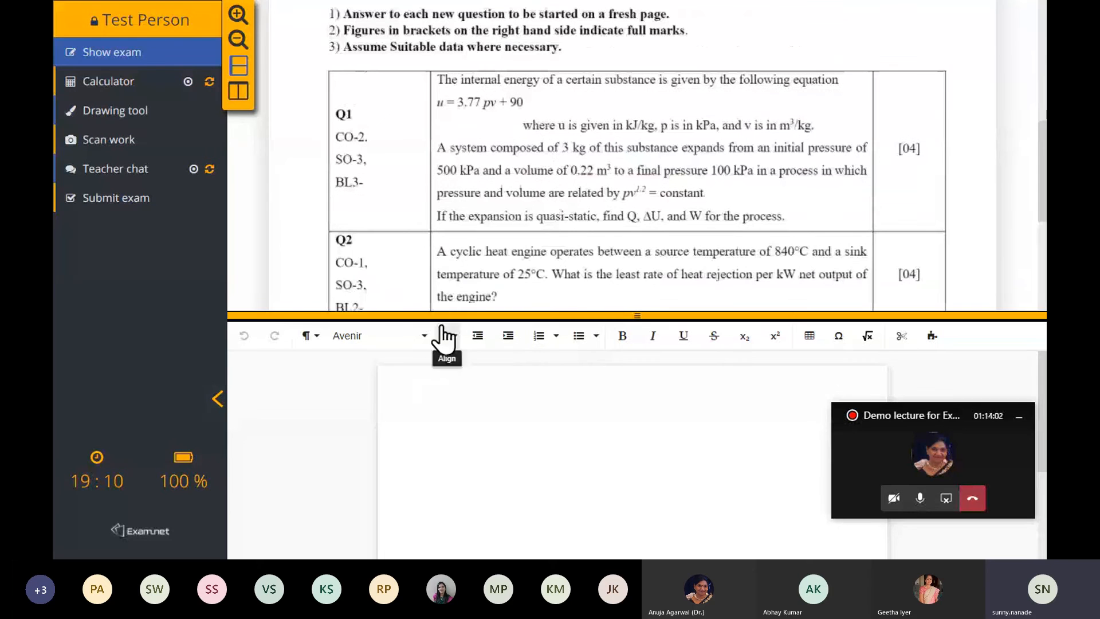
left_click_drag(443, 316, 433, 197)
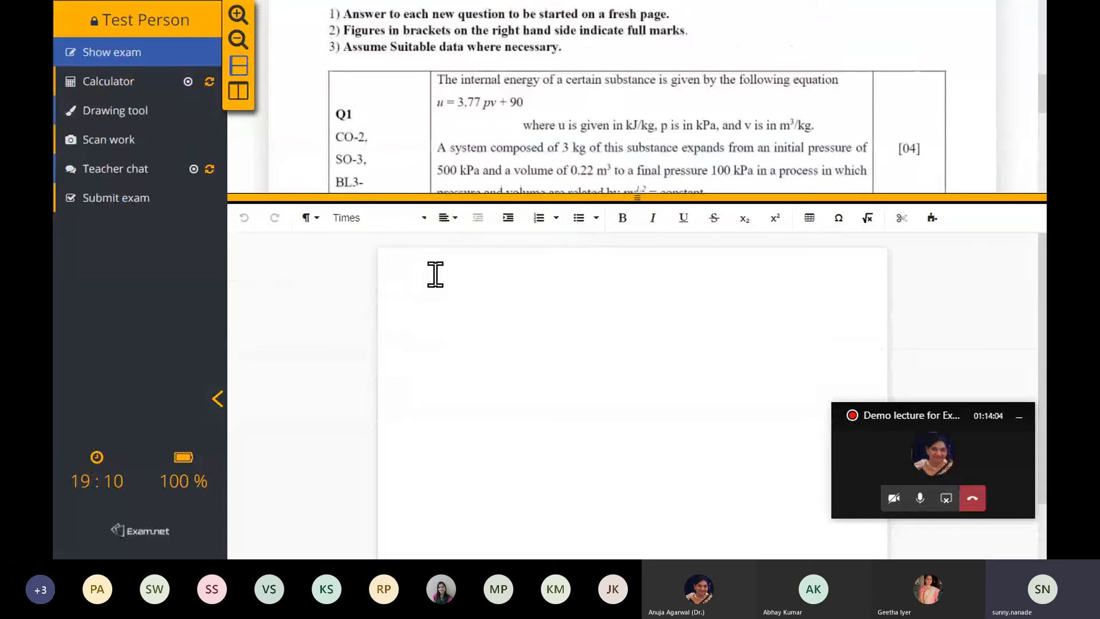
type("Answer tor Q1")
Draw a freehand zigzag on the canvas, save it into the Q1 answer, and return to the exam.
key("Return")
left_click(150, 118)
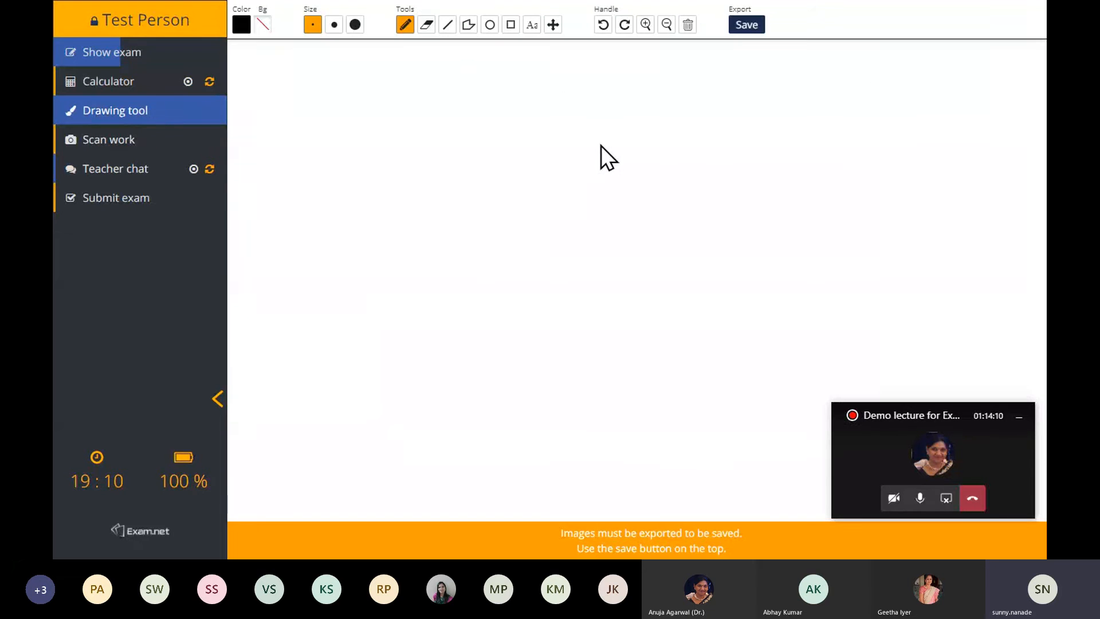
mouse_move(404, 125)
left_mouse_down()
mouse_move(386, 134)
mouse_move(626, 247)
mouse_move(669, 118)
left_mouse_up()
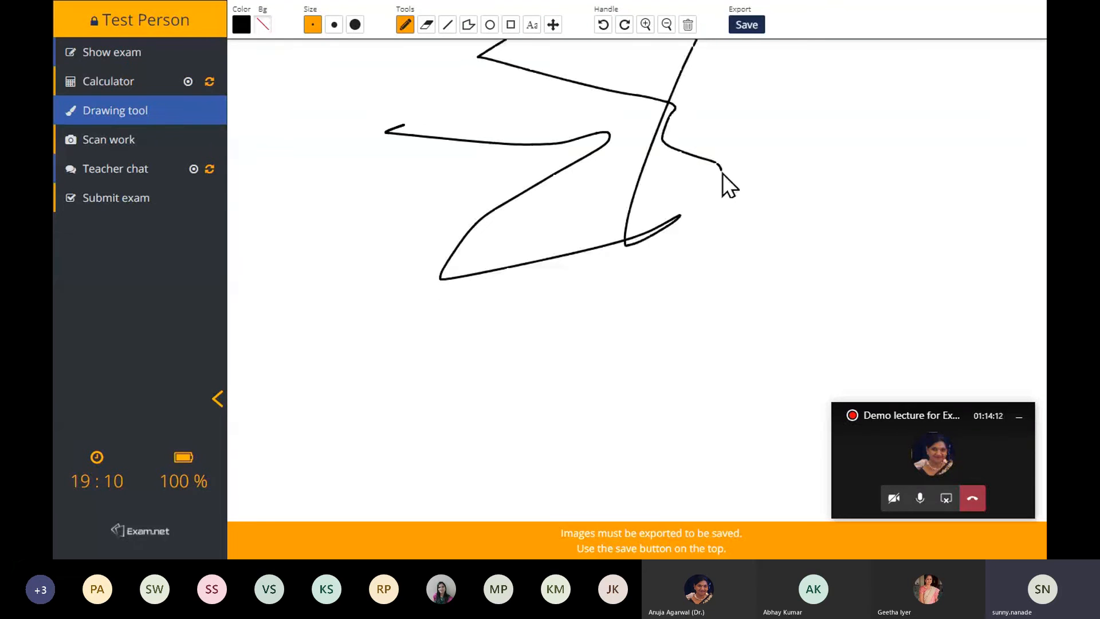
left_click(747, 25)
left_click(551, 299)
left_click(748, 26)
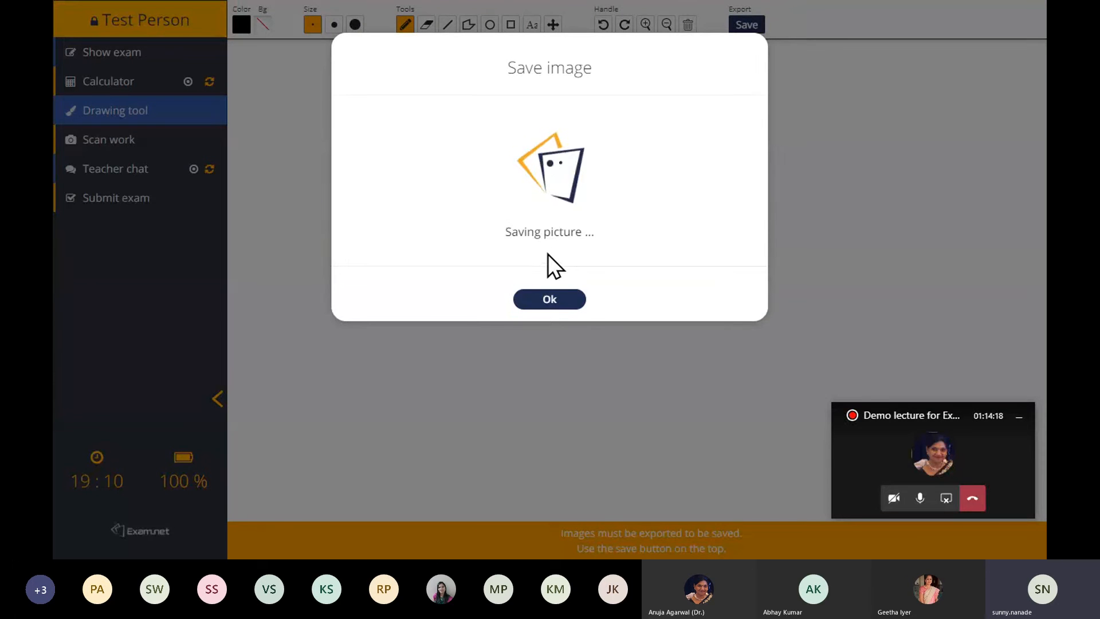
left_click(563, 408)
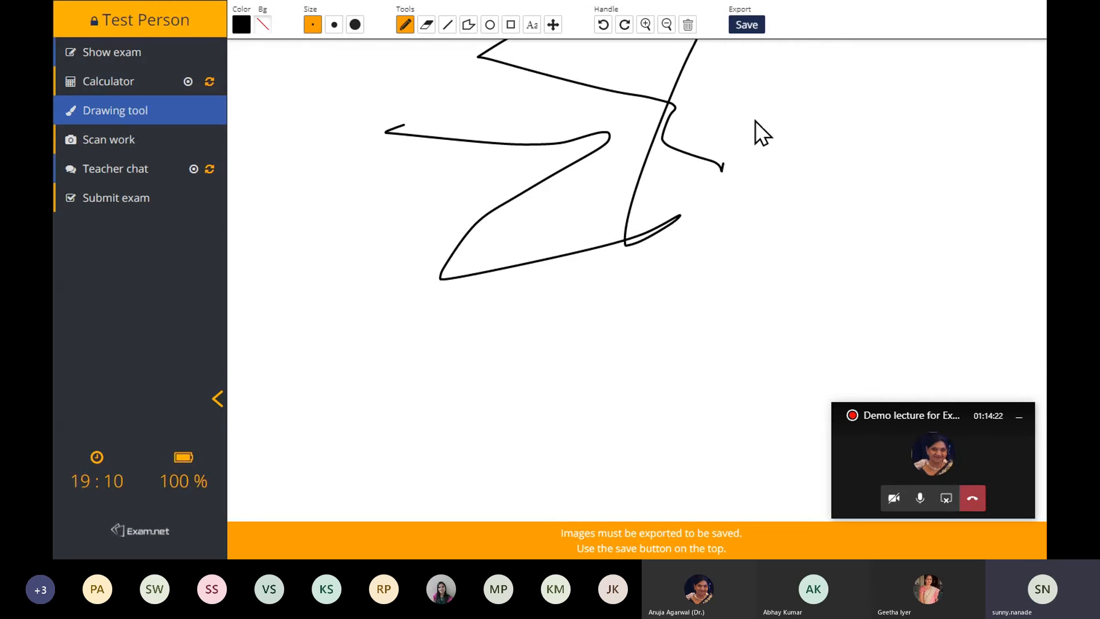
left_click(129, 63)
Select the inserted drawing under Answer for Q1 to confirm it is in place.
scroll(659, 430, "down", 2)
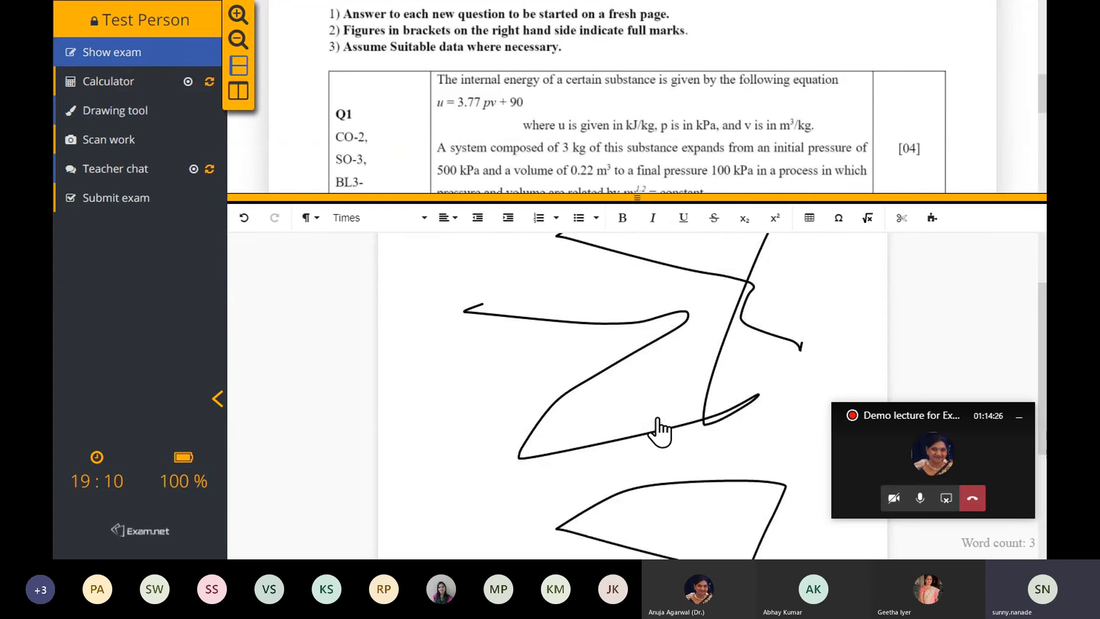
scroll(663, 437, "down", 3)
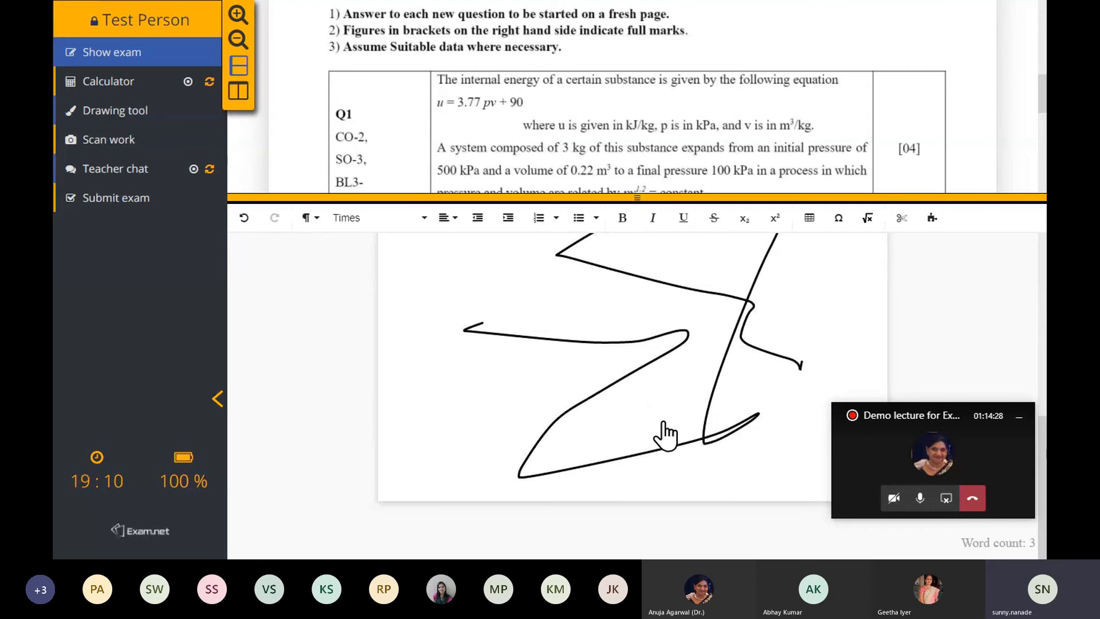
left_click(672, 351)
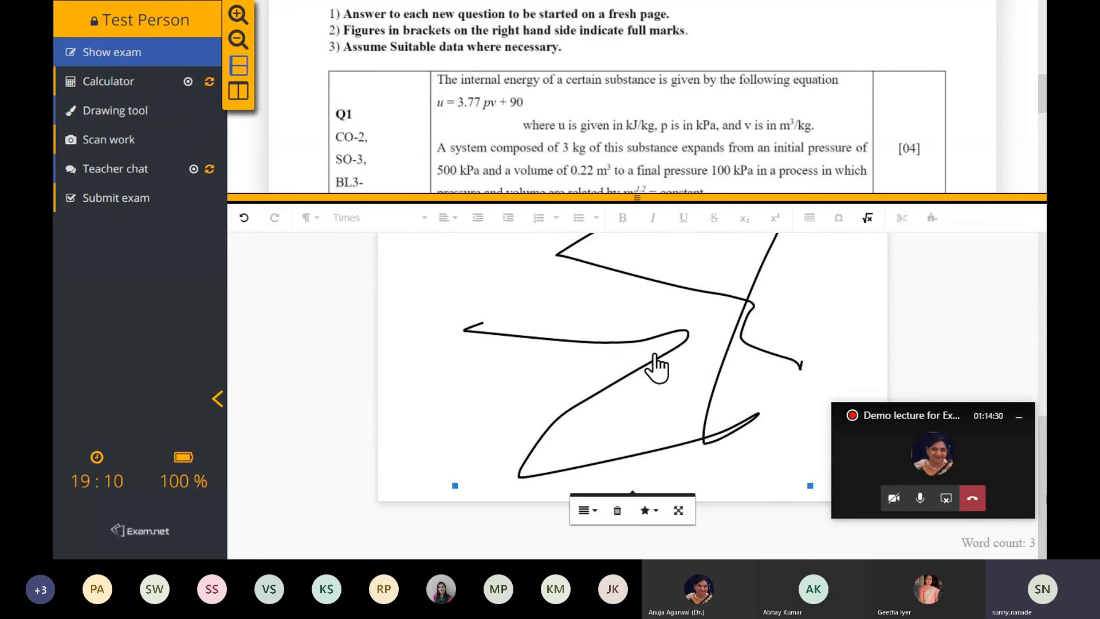
Bring up the Scan work page with its QR code for phone photos.
scroll(657, 367, "down", 1)
scroll(657, 367, "up", 3)
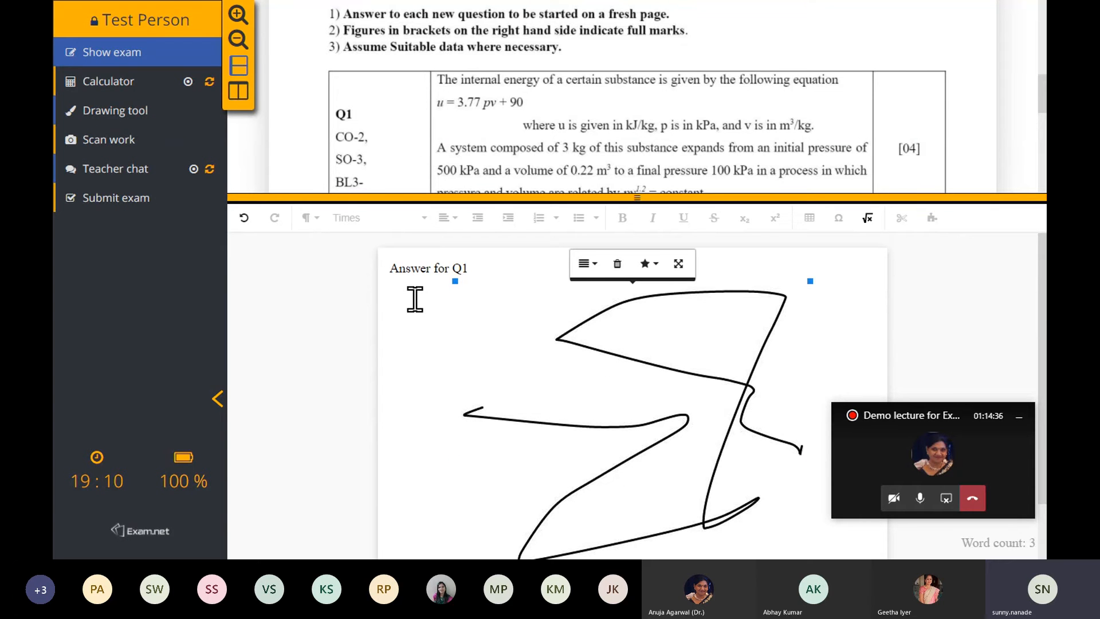
left_click(111, 146)
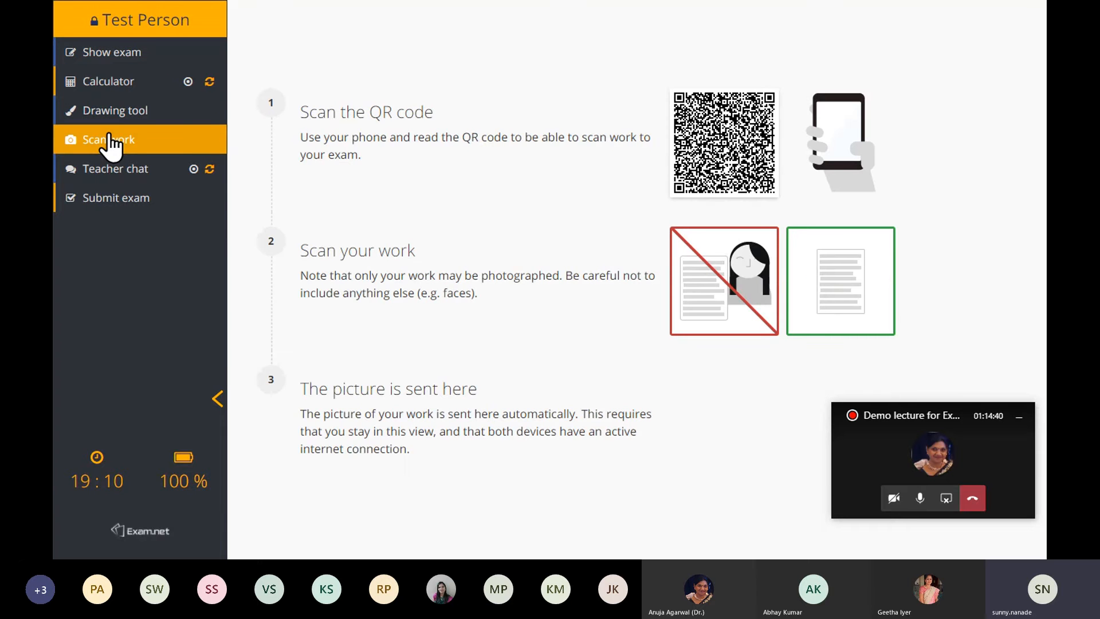
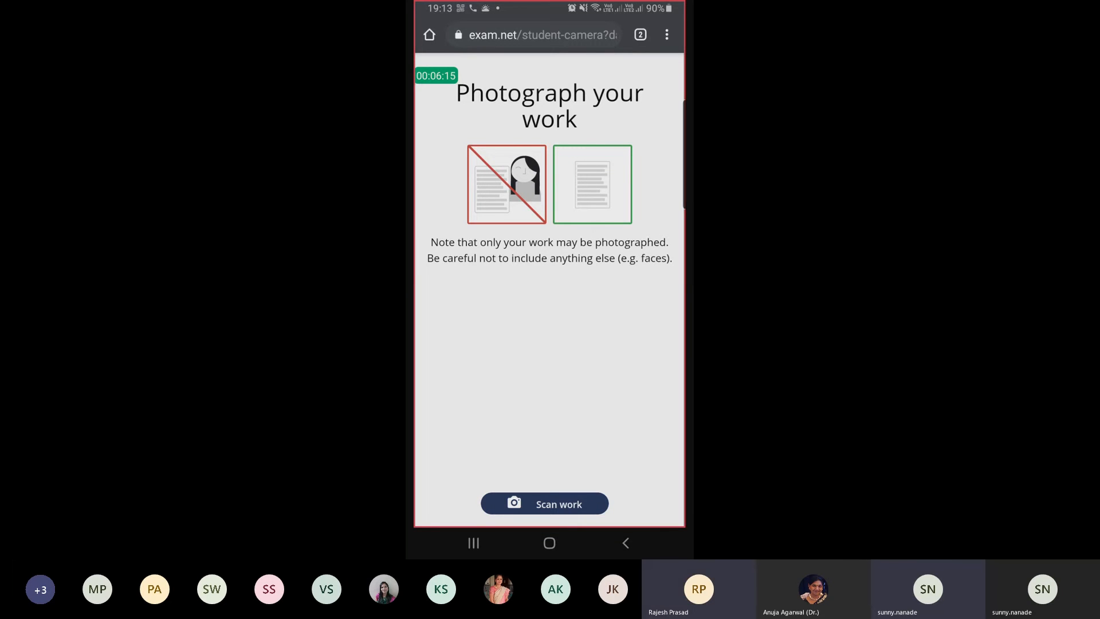
Photograph the written work with the phone camera so 'Image sent' appears, then switch apps via recent apps.
left_click(544, 504)
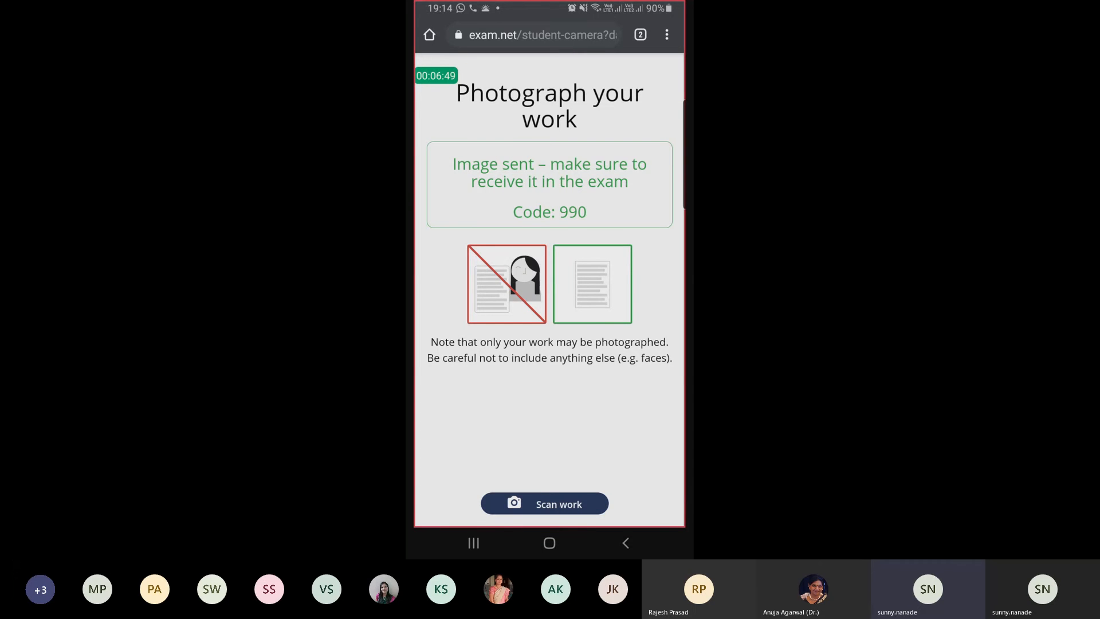
left_click(473, 543)
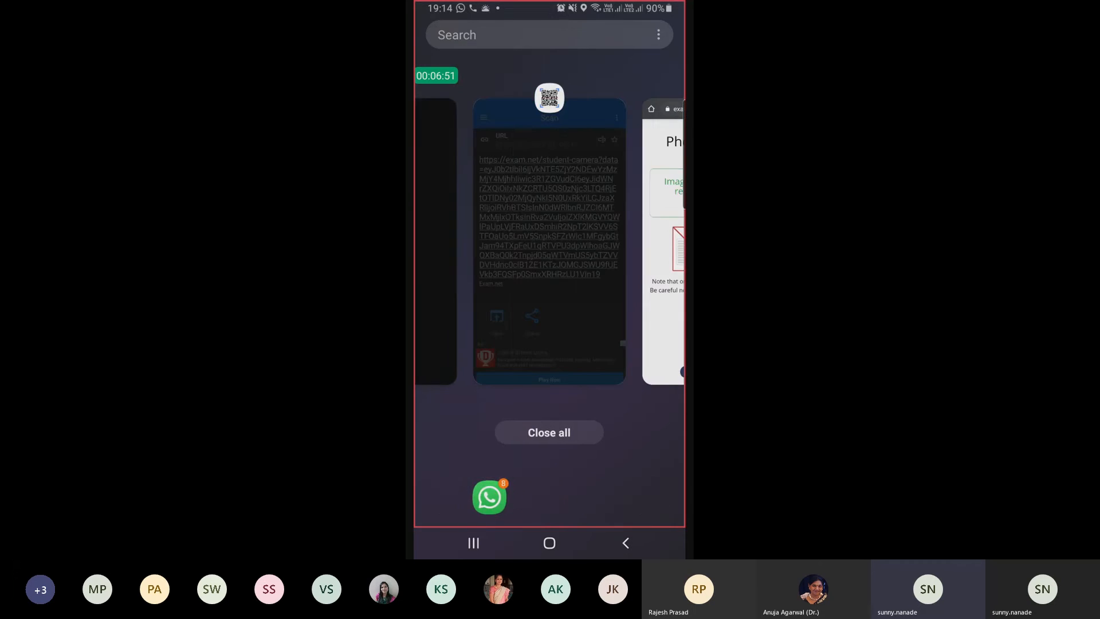
left_click_drag(487, 230, 630, 229)
Bring the camera app back to full screen from the recent-apps view.
left_click(550, 229)
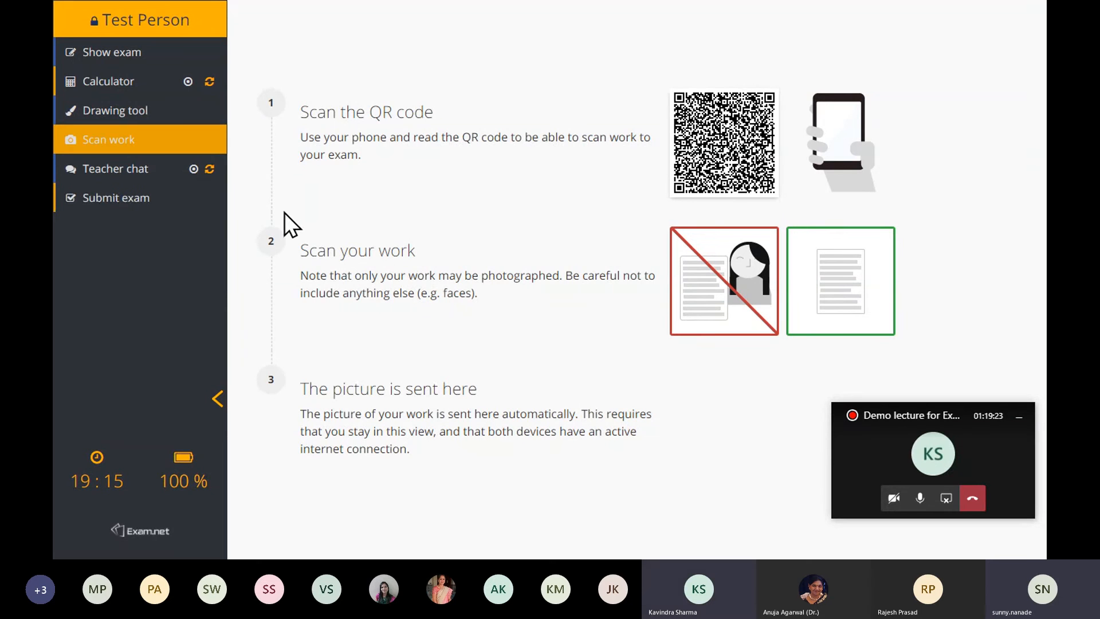
Submit the test student's exam and confirm the submission.
left_click(116, 200)
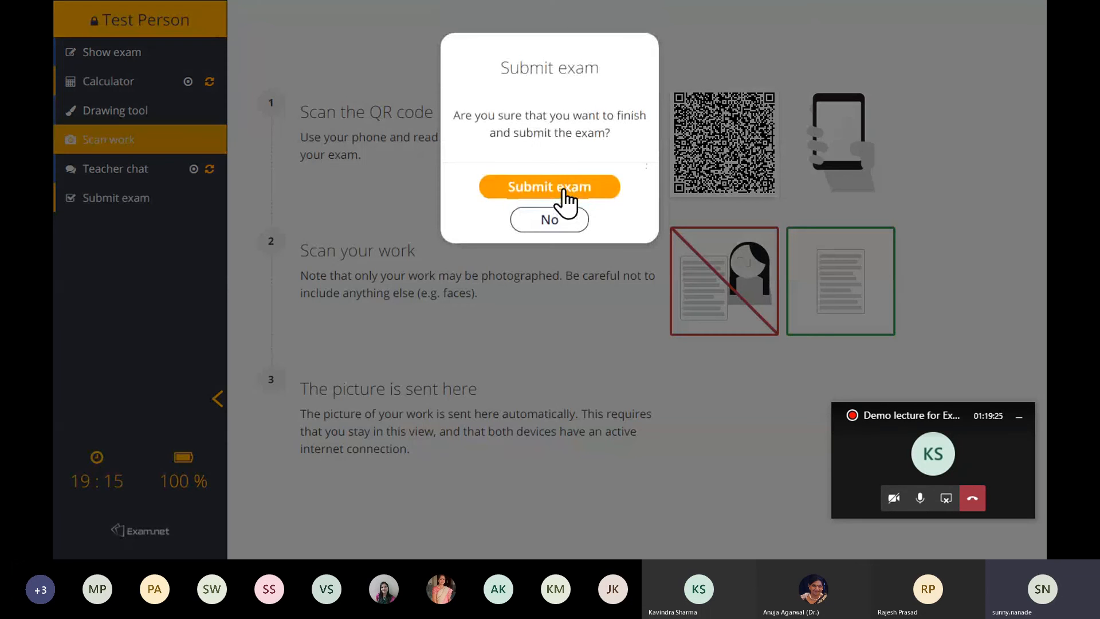
left_click(564, 191)
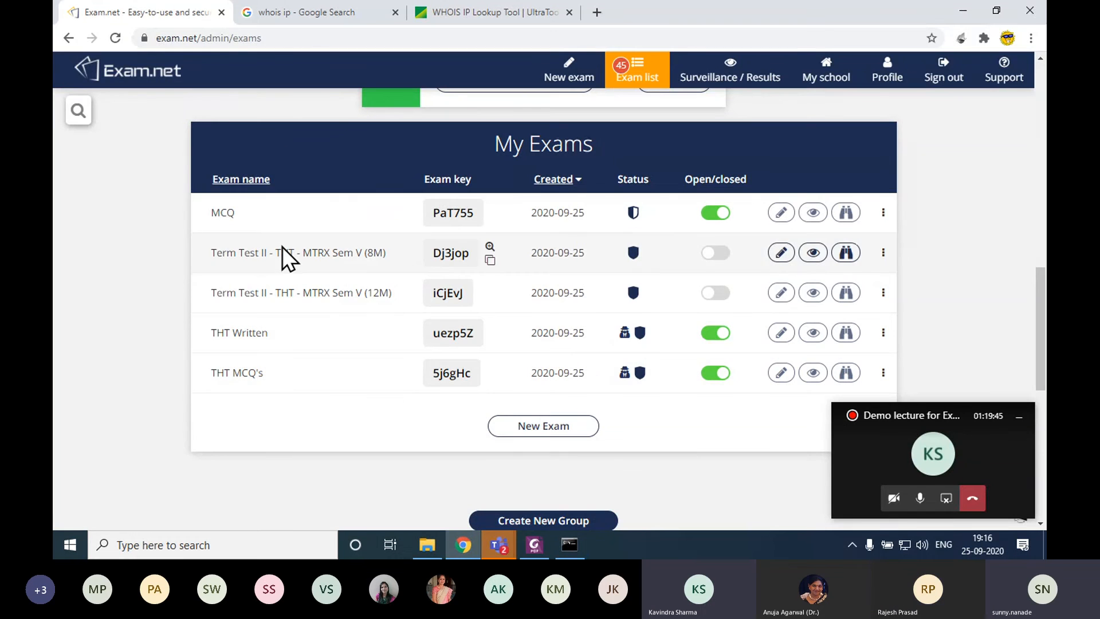
Open the MCQ exam's monitoring page and expand student rows under Individual settings.
left_click(223, 218)
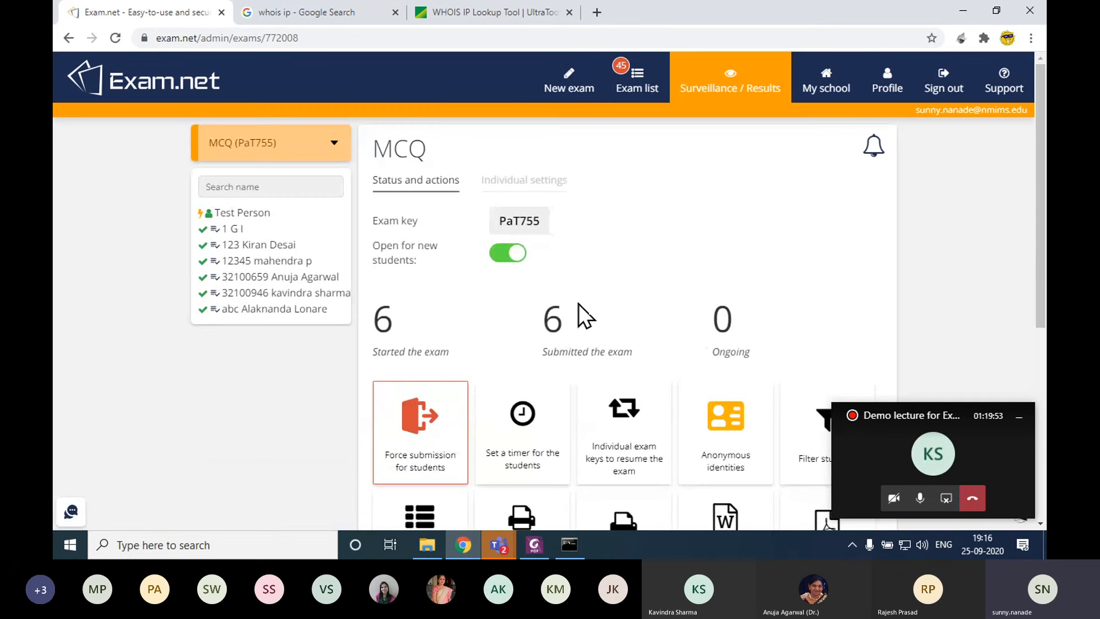
scroll(578, 313, "down", 3)
scroll(579, 312, "up", 1)
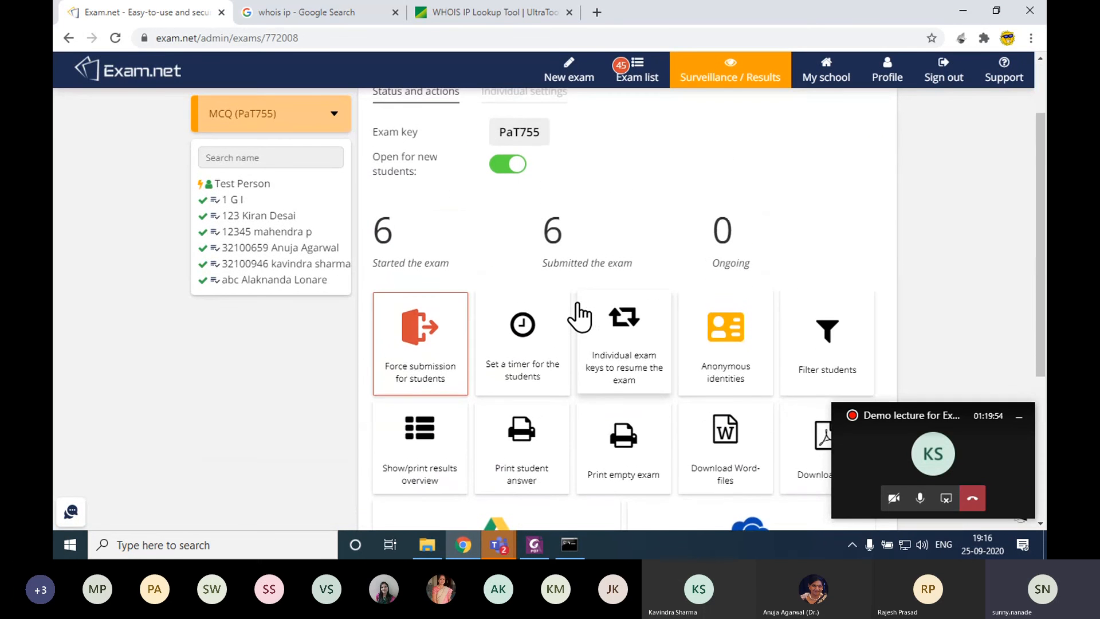
scroll(506, 283, "up", 2)
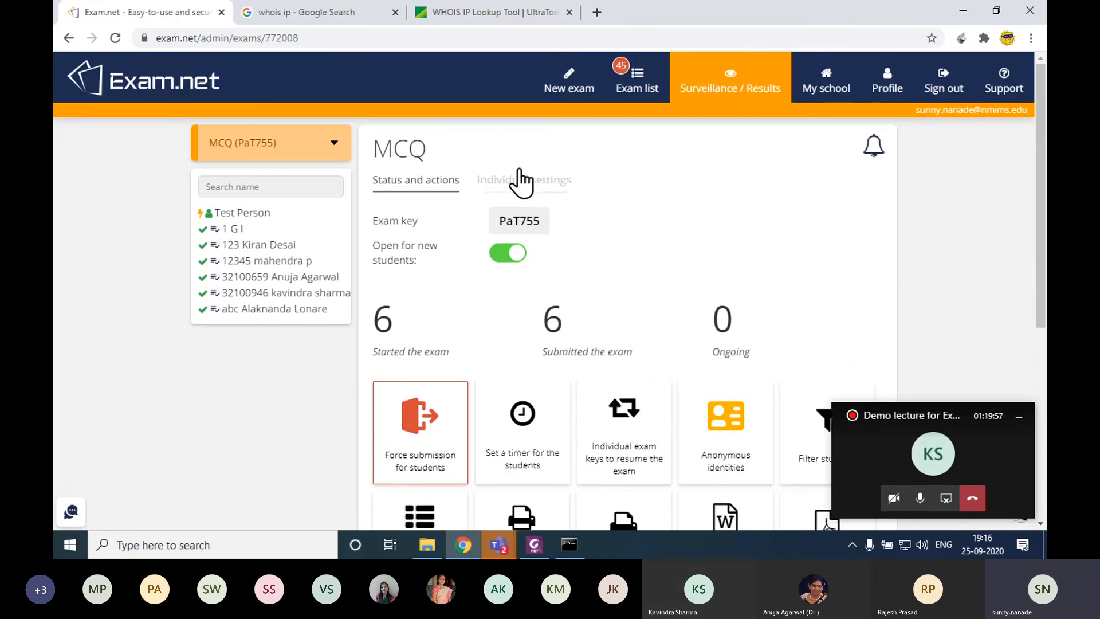
left_click(522, 180)
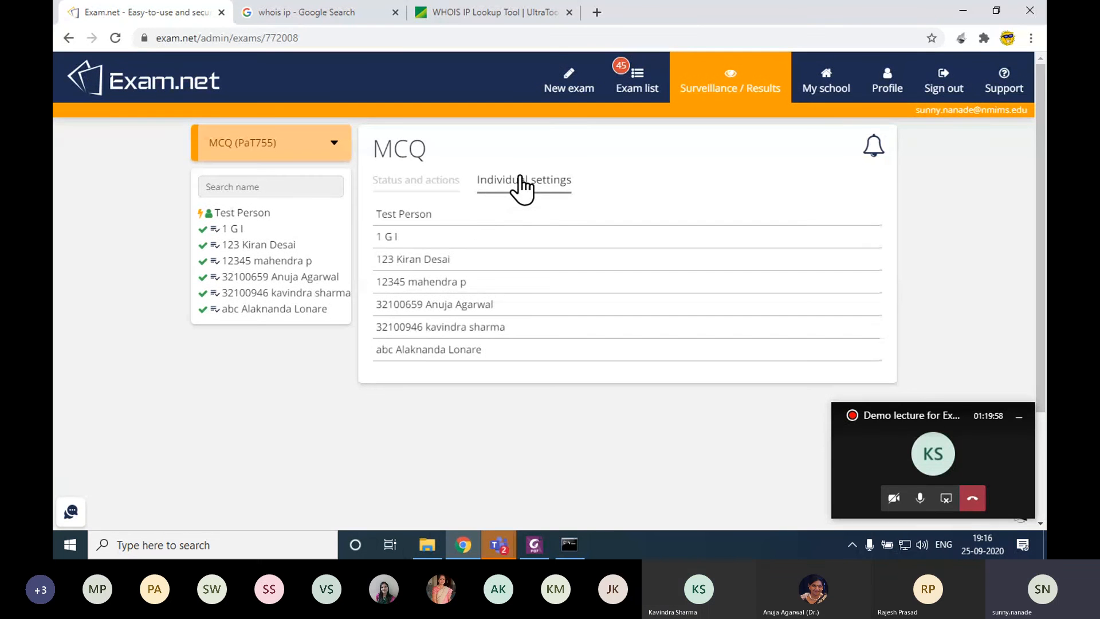
left_click(390, 238)
scroll(562, 381, "down", 1)
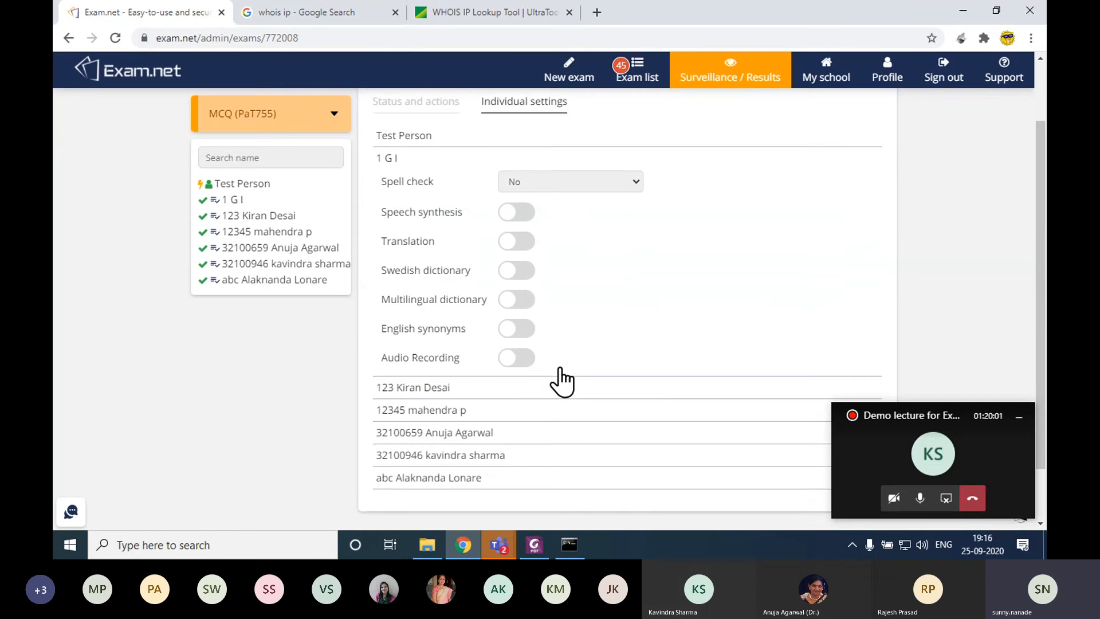
left_click(501, 399)
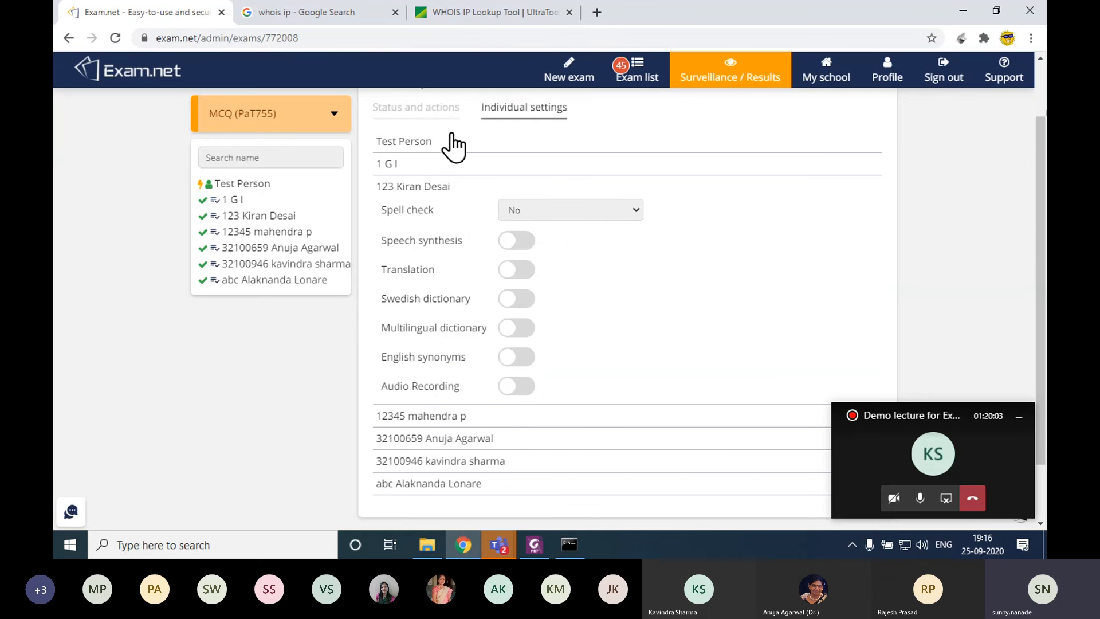
Return to Status and actions and open Print student answer for the MCQ exam.
left_click(439, 111)
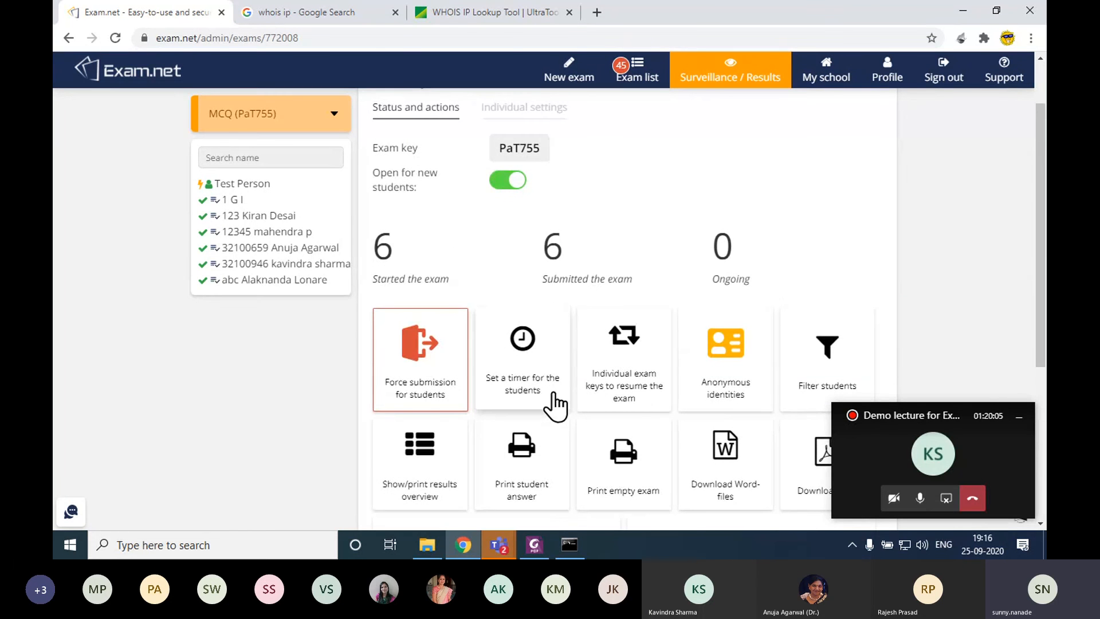
scroll(533, 355, "down", 2)
left_click(531, 345)
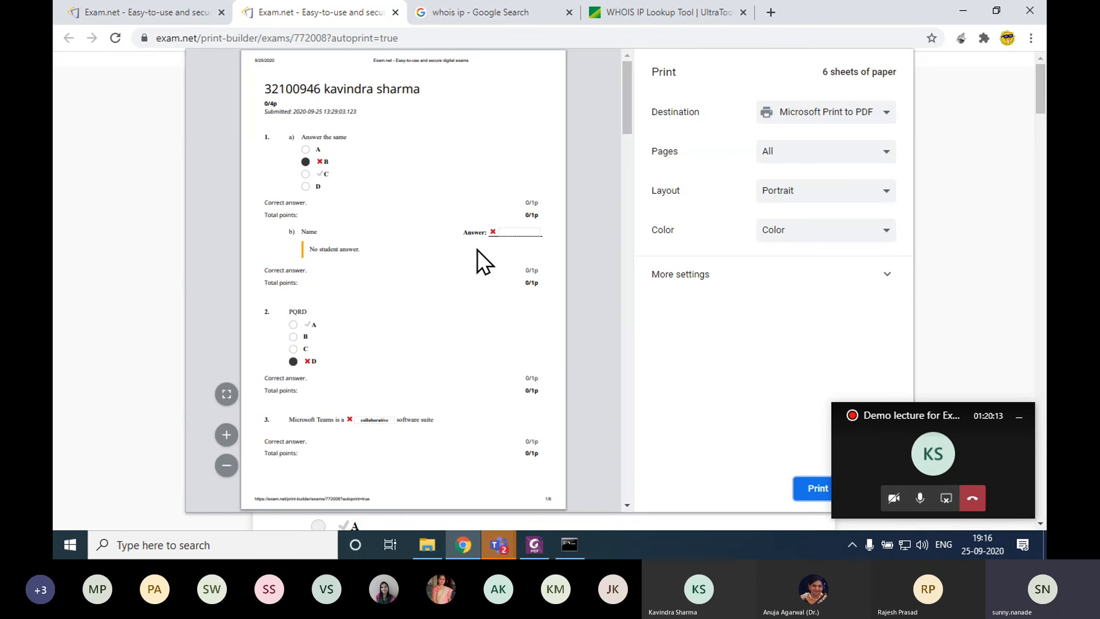
Inspect the MCQ answer-sheet print preview, highlighting a student's heading, then return to the results tab.
left_click_drag(264, 89, 435, 92)
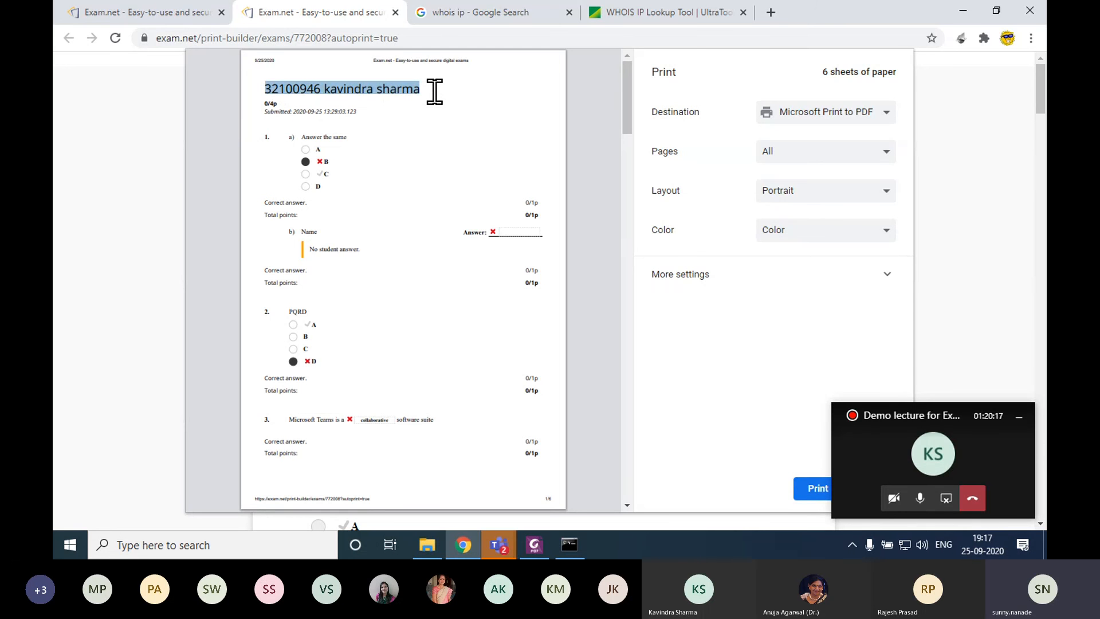
left_click(435, 93)
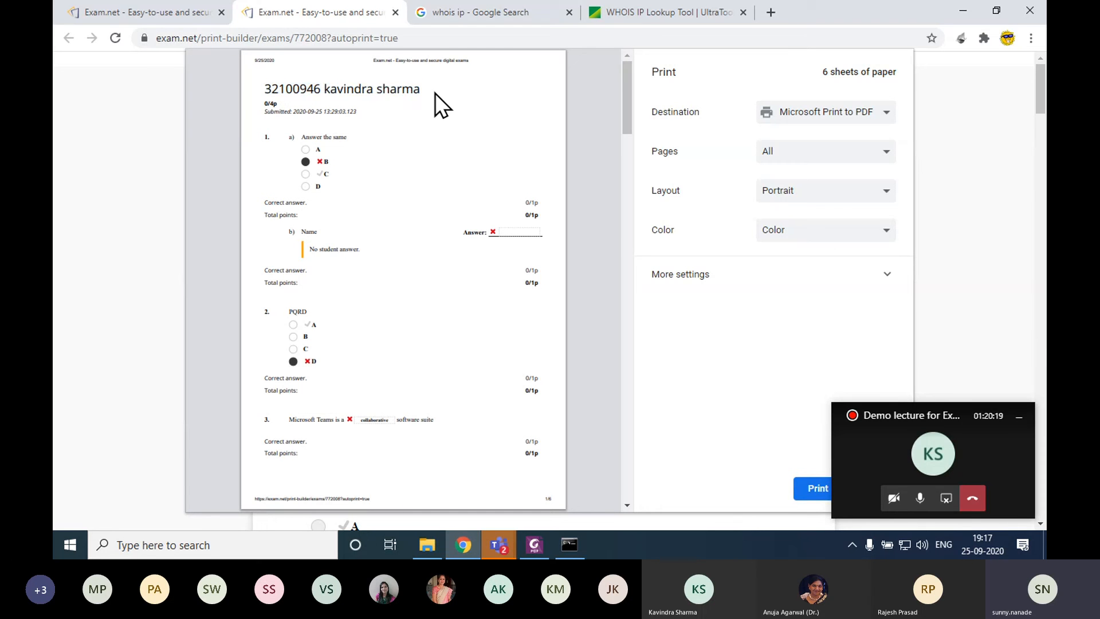
left_click_drag(426, 90, 253, 91)
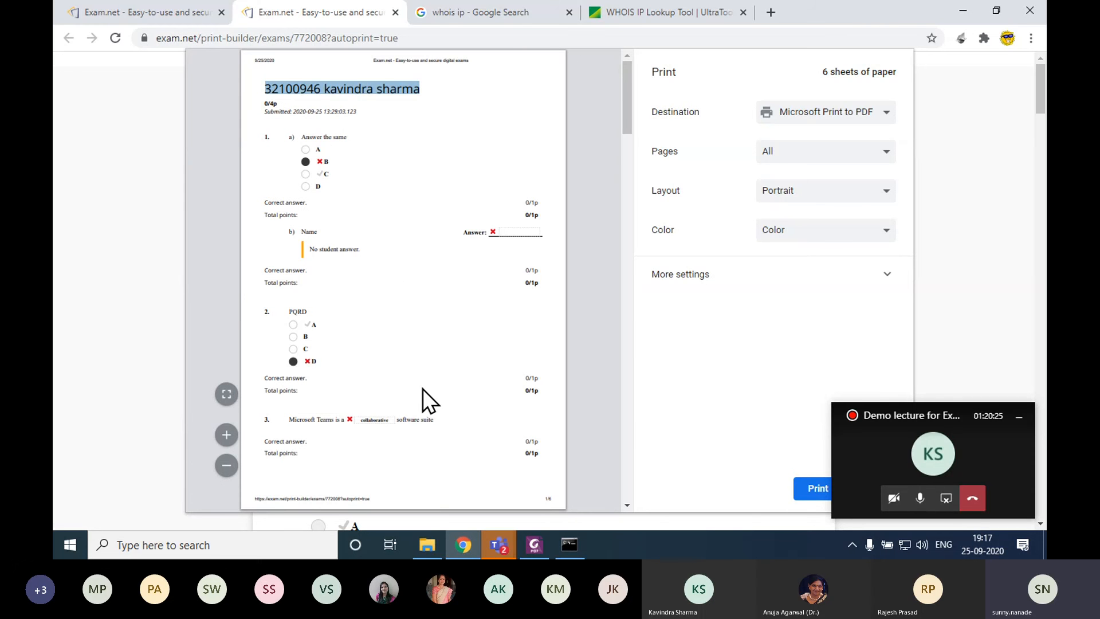
left_click_drag(631, 109, 659, 489)
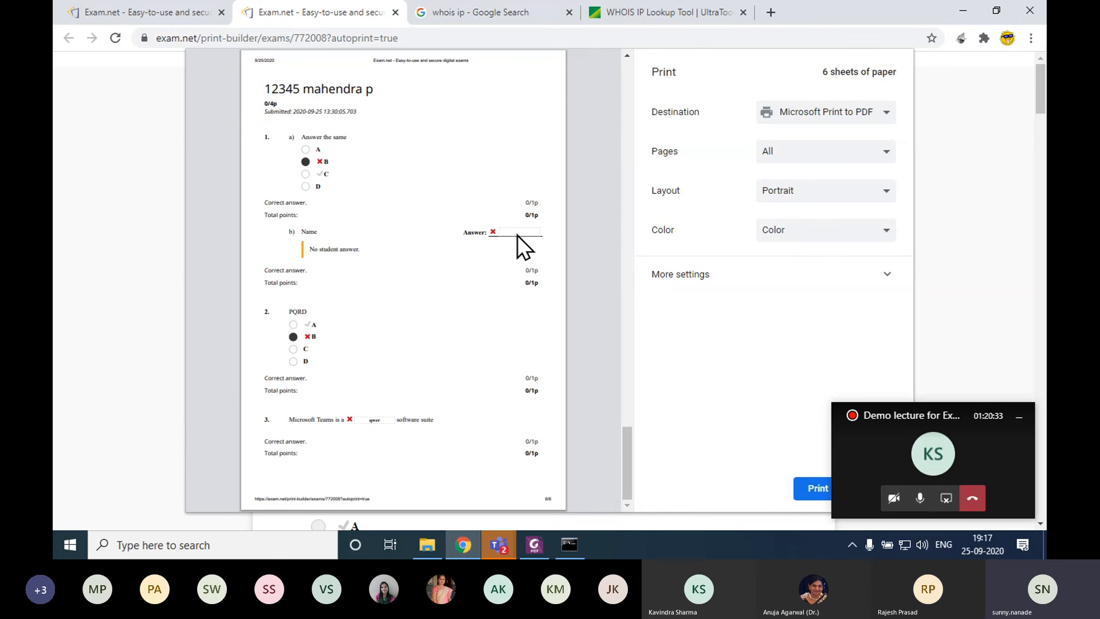
left_click(185, 3)
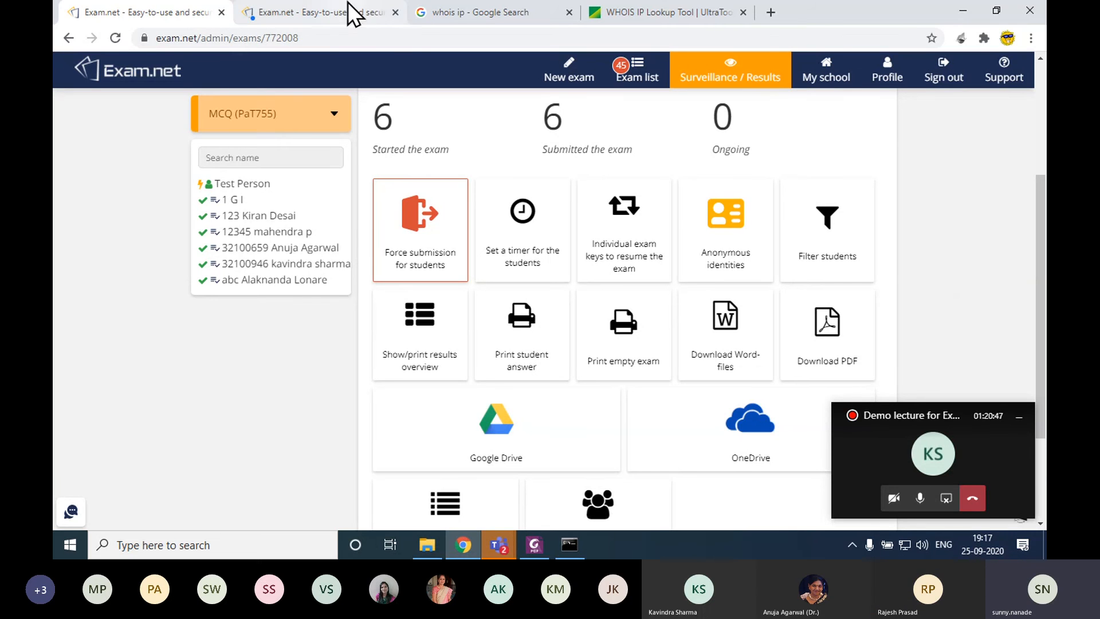
Close the print-preview tab and open the MCQ exam's Show exam log.
left_click(395, 12)
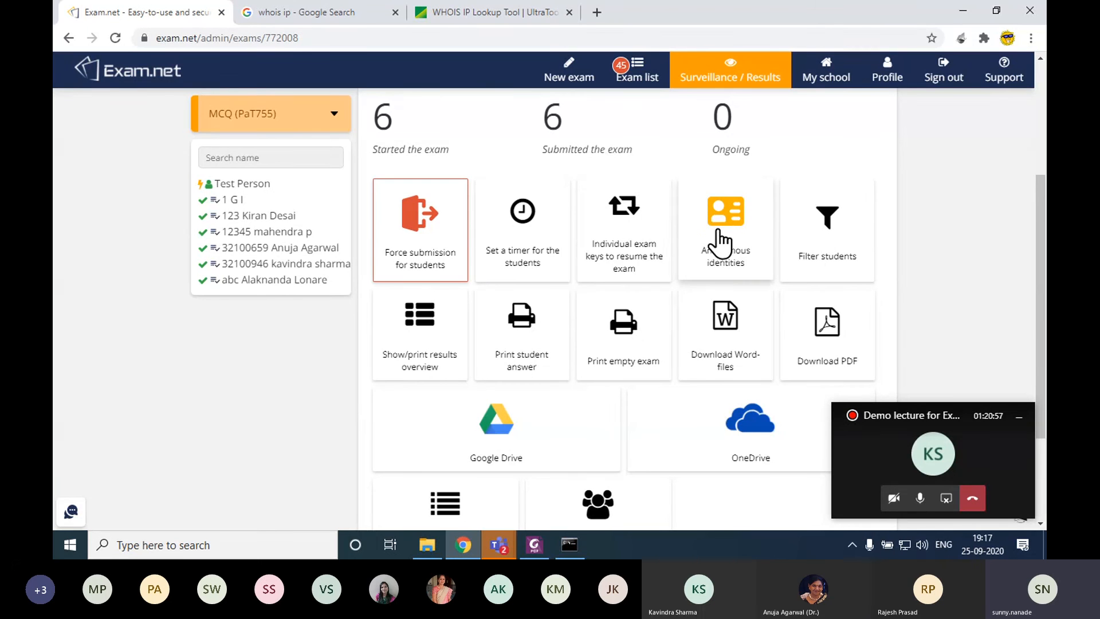
scroll(1044, 287, "down", 1)
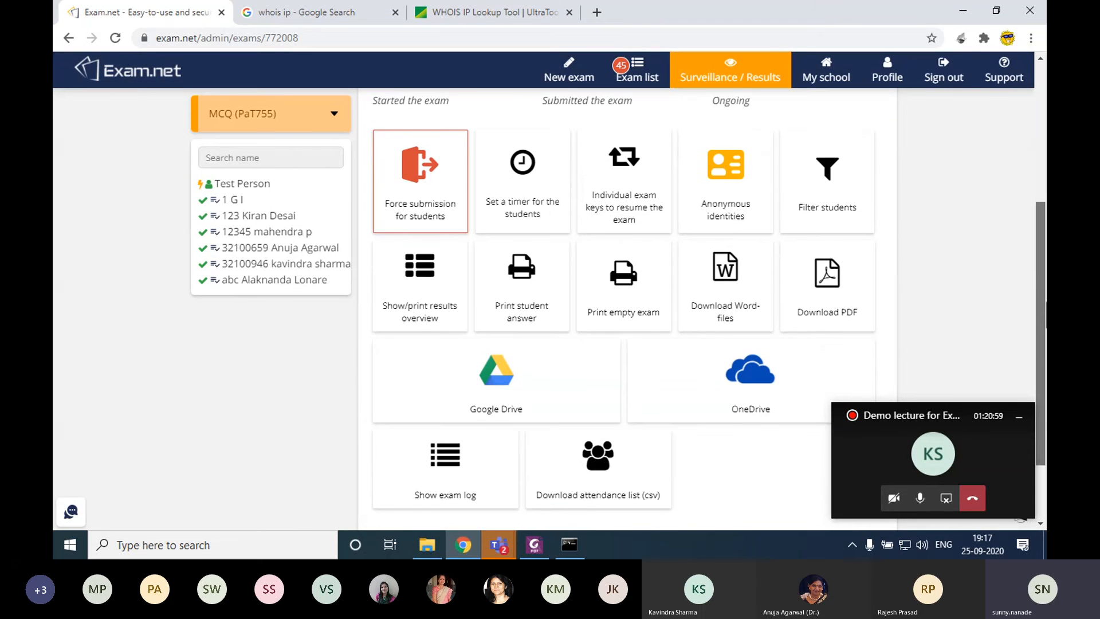
scroll(630, 310, "down", 1)
scroll(630, 310, "up", 4)
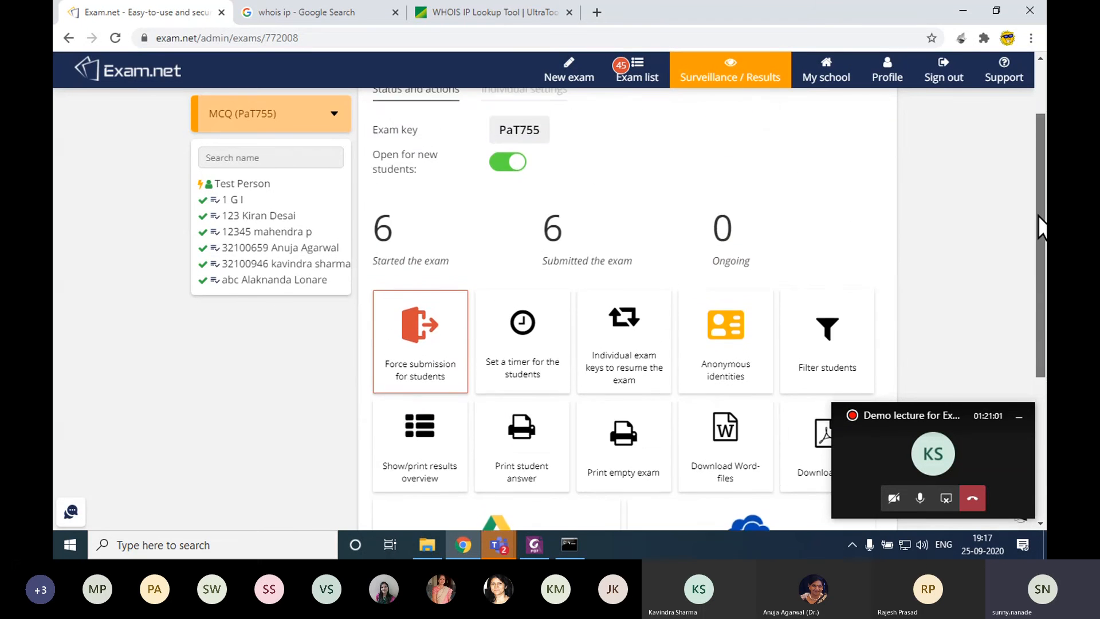
scroll(630, 309, "down", 5)
left_click(444, 398)
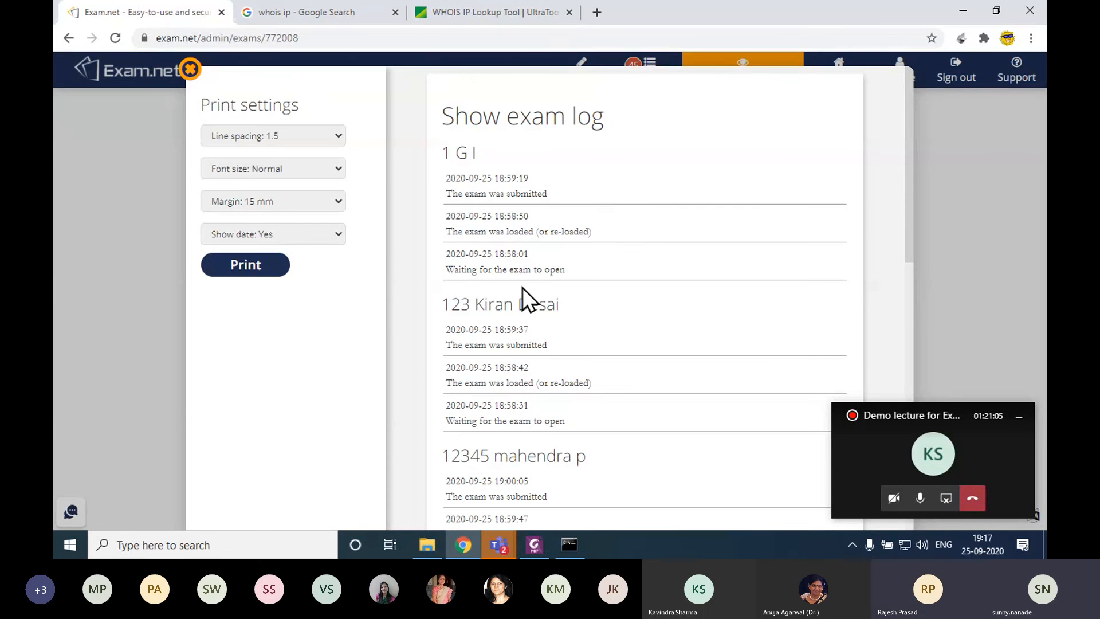
Scroll the exam log and select the entry 'The exam lost focus (59 seconds)'.
scroll(587, 280, "down", 6)
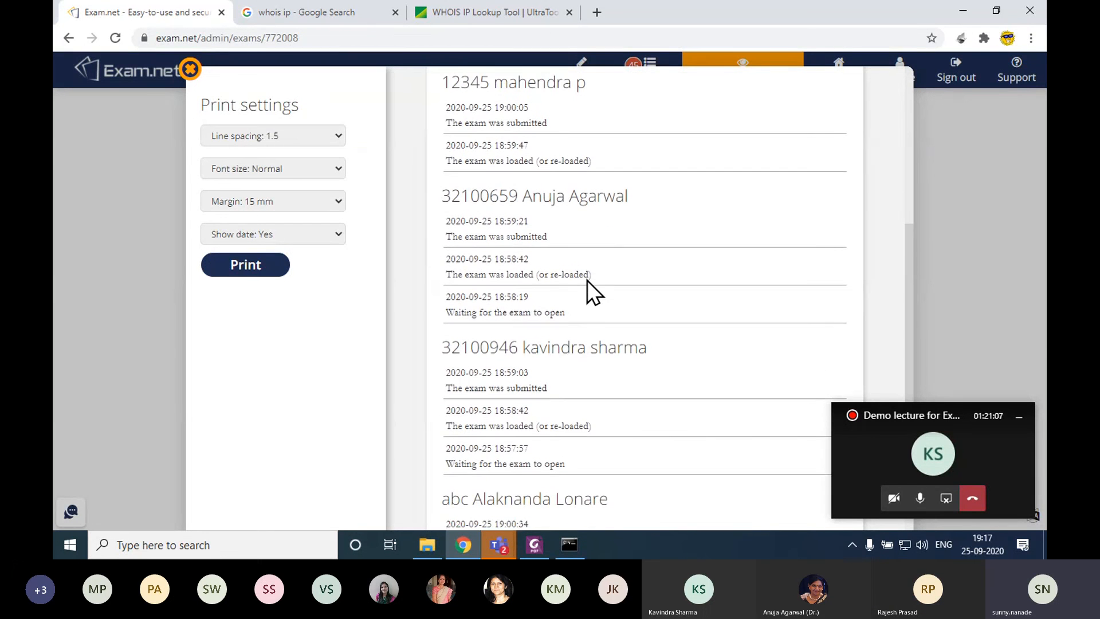
scroll(587, 281, "down", 4)
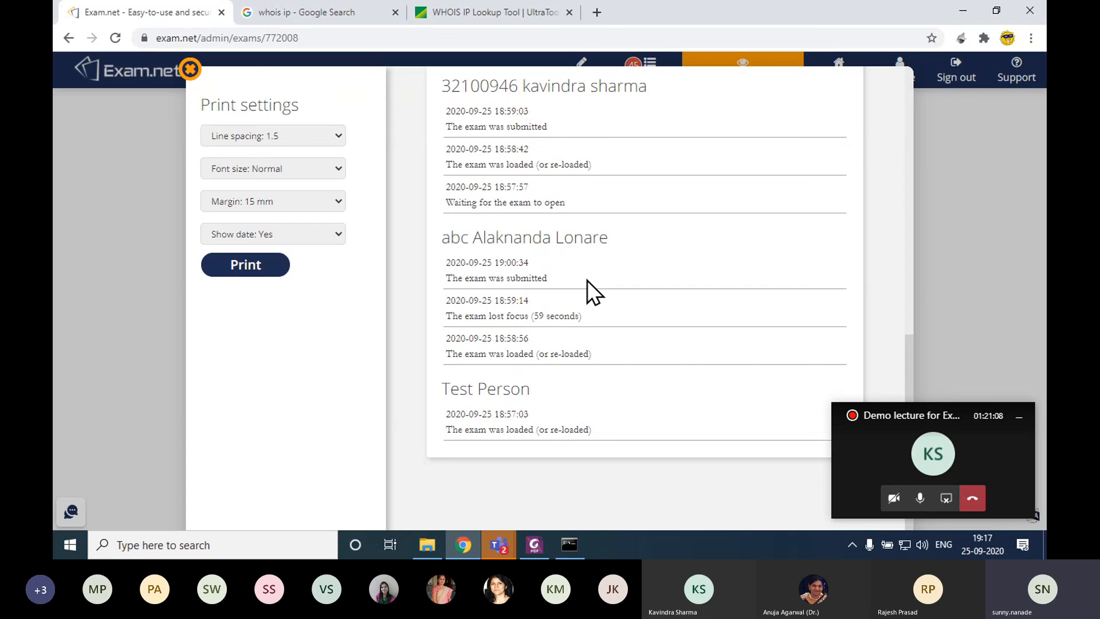
left_click_drag(447, 315, 595, 315)
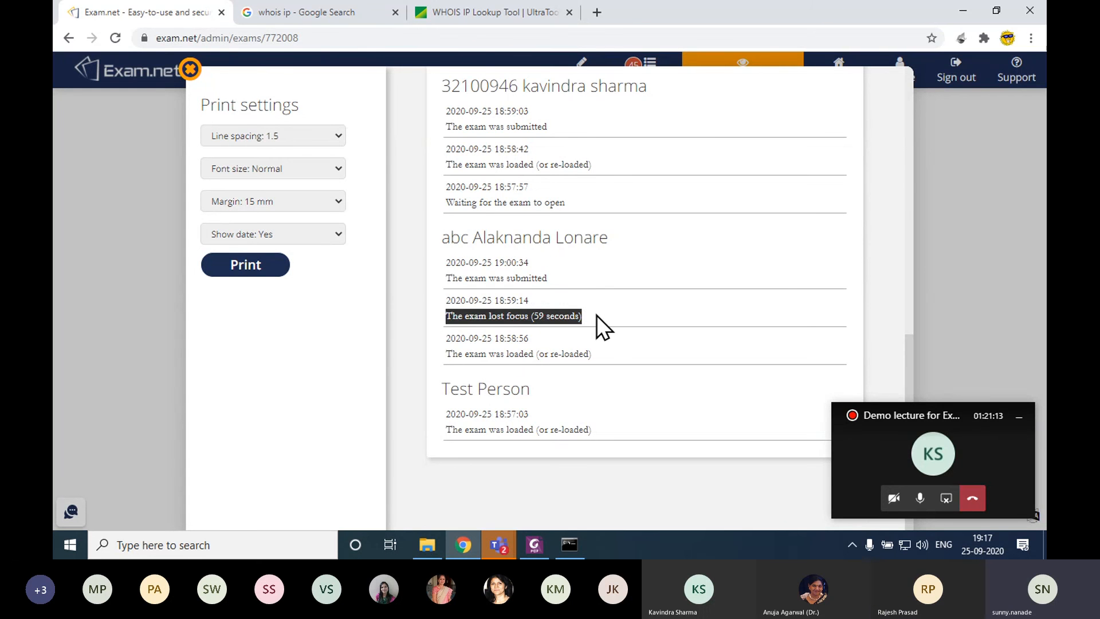
scroll(518, 327, "up", 2)
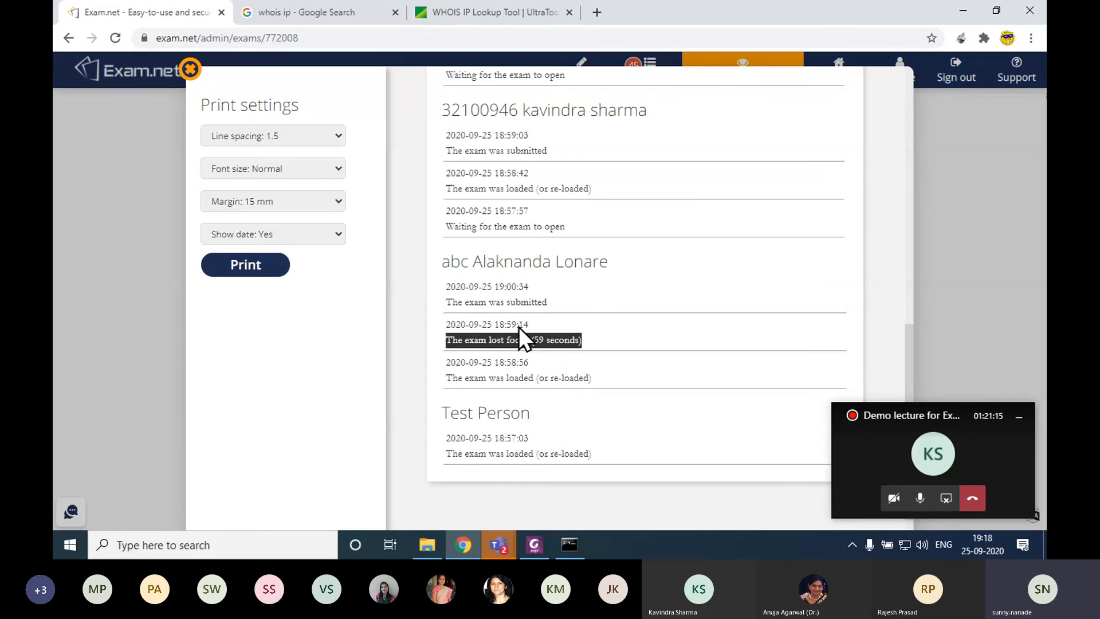
Close the exam log and scroll back to the 6 started, 6 submitted, 0 ongoing counters.
left_click(77, 290)
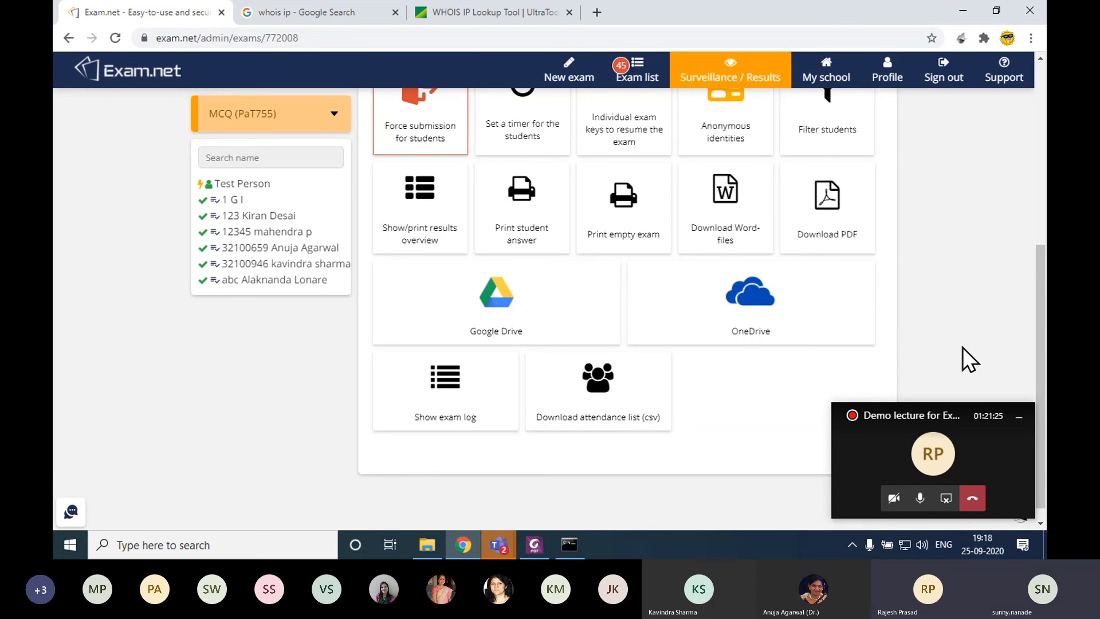
left_click_drag(1042, 328, 1045, 202)
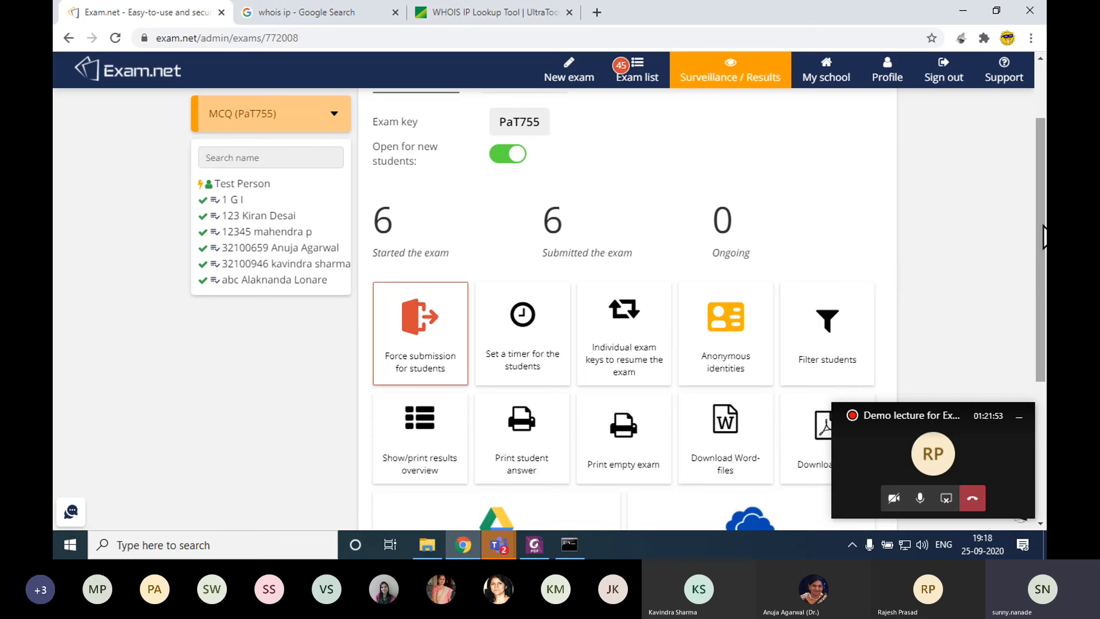
left_click_drag(1040, 250, 1040, 302)
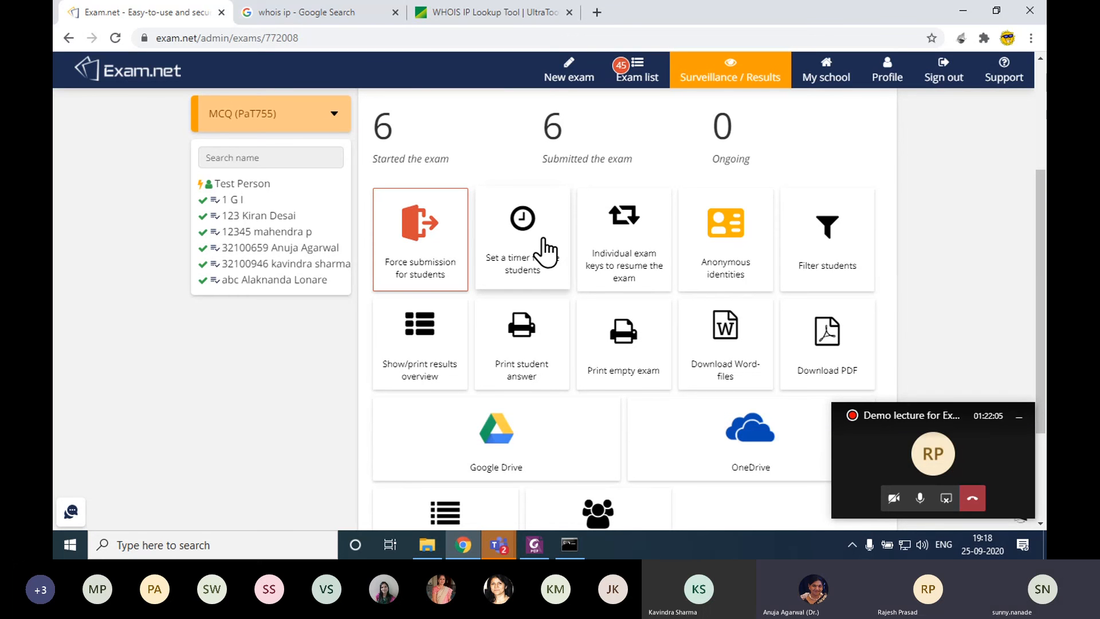
Restore and reposition the Teams meeting window, then show the participant list of 1 presenter and 15 attendees.
left_click(934, 460)
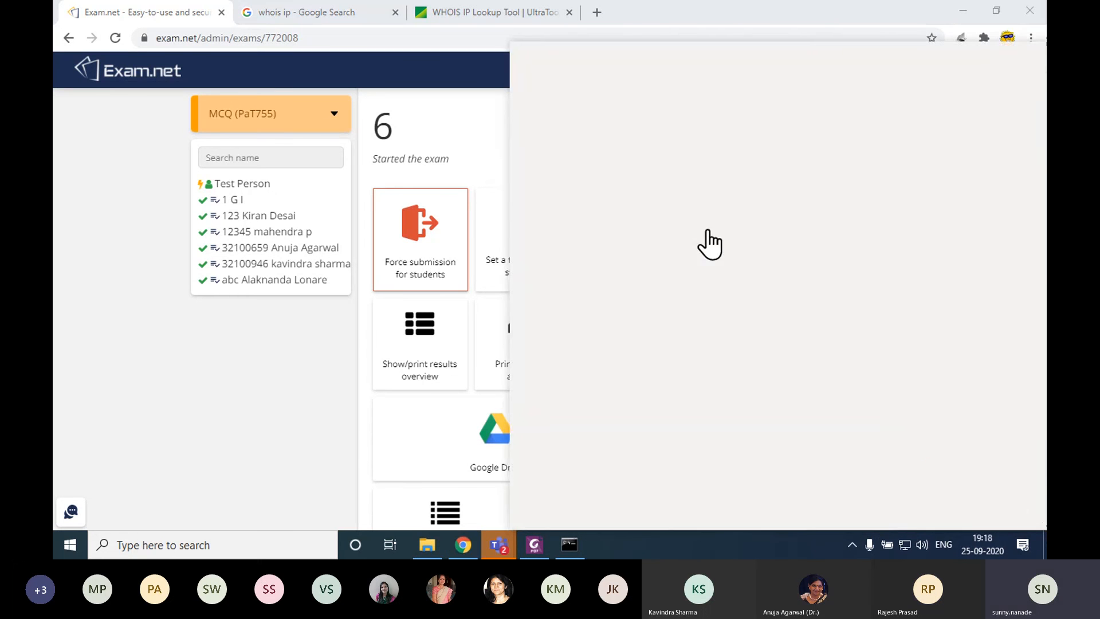
left_click_drag(800, 64, 595, 2)
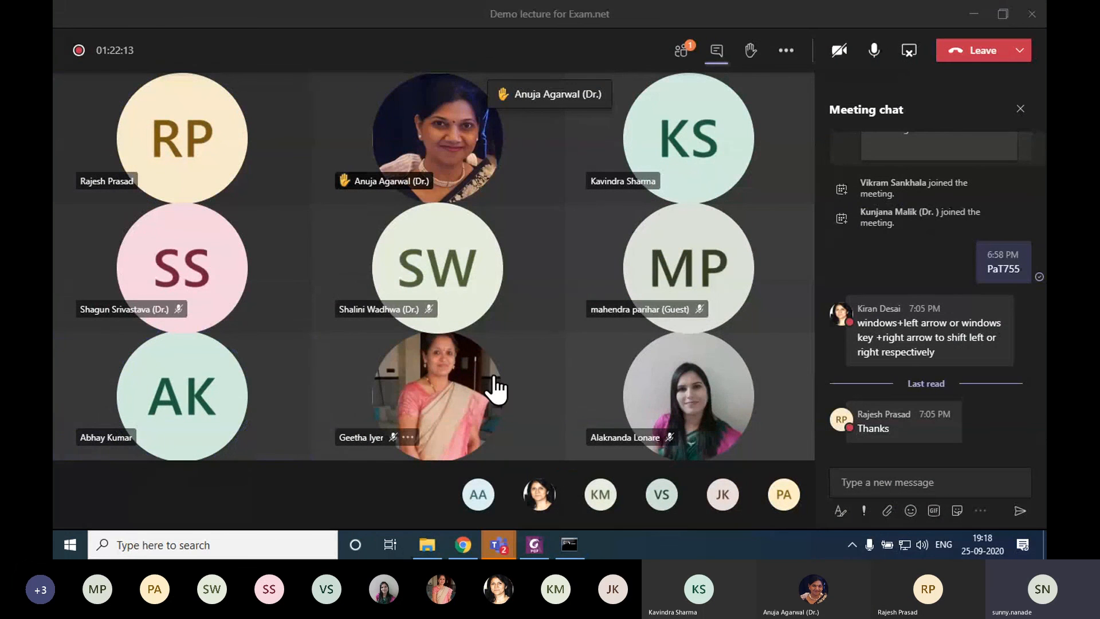
mouse_move(514, 548)
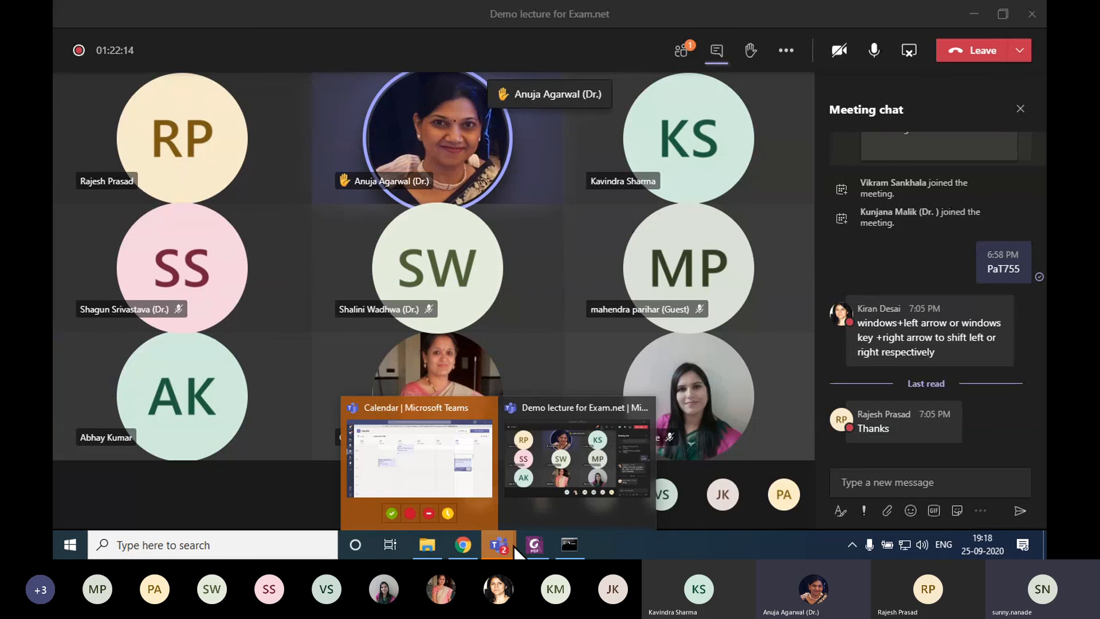
left_click(680, 53)
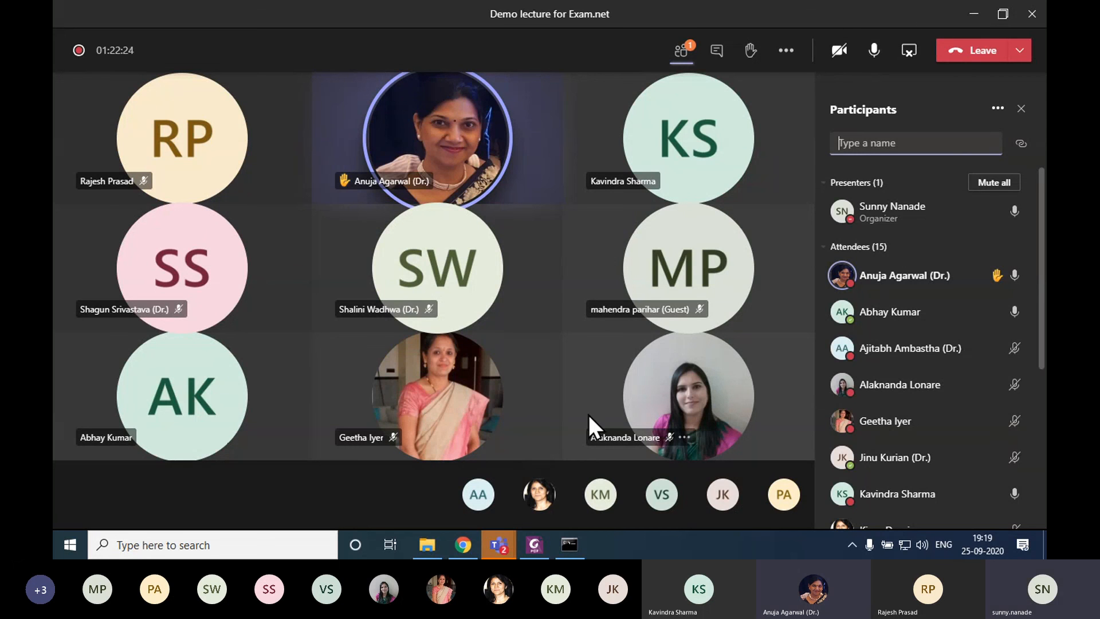
mouse_move(463, 545)
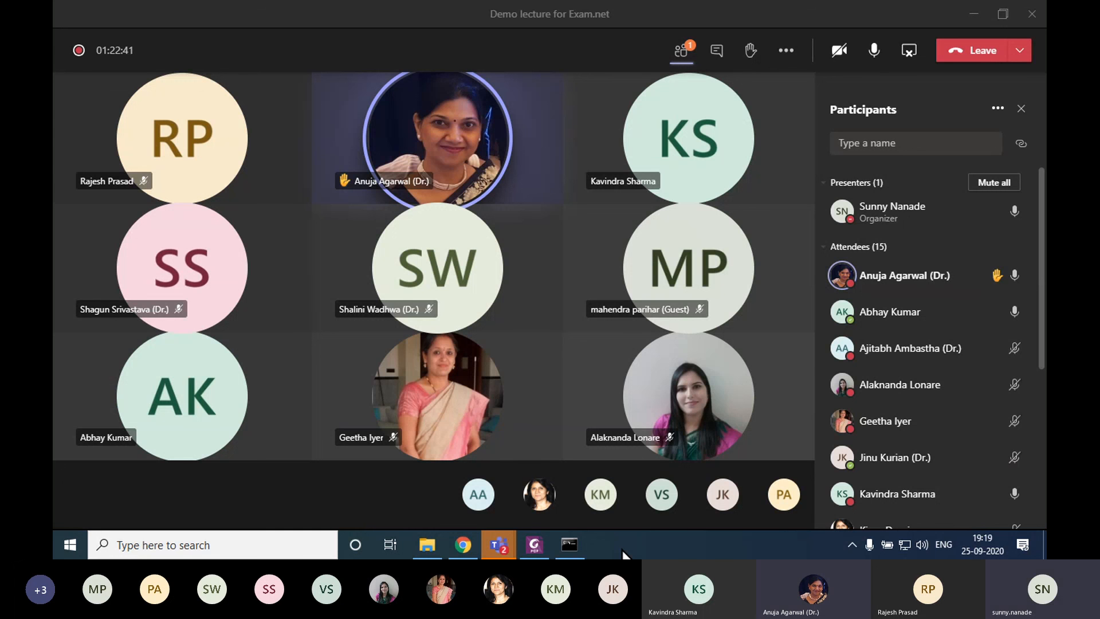
scroll(1044, 311, "down", 5)
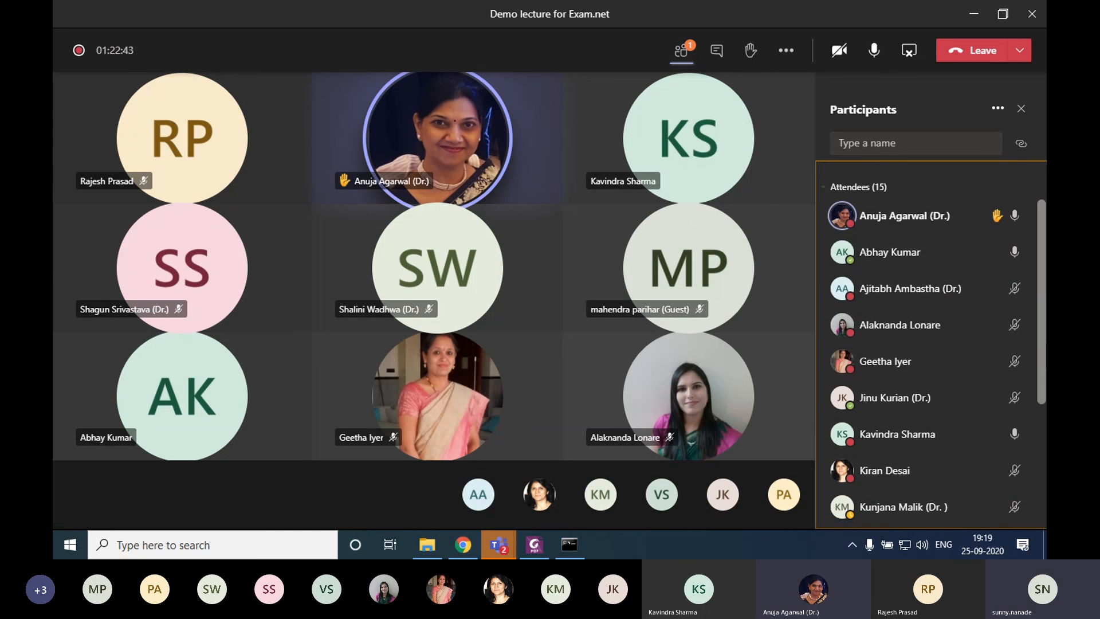
scroll(1044, 311, "down", 3)
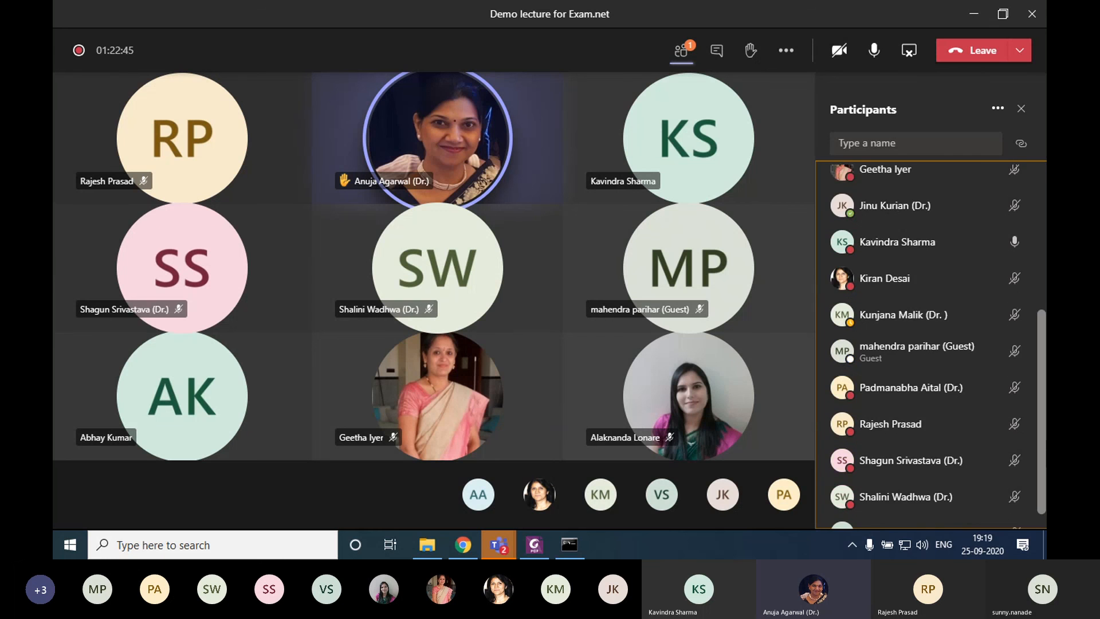
scroll(1042, 238, "up", 10)
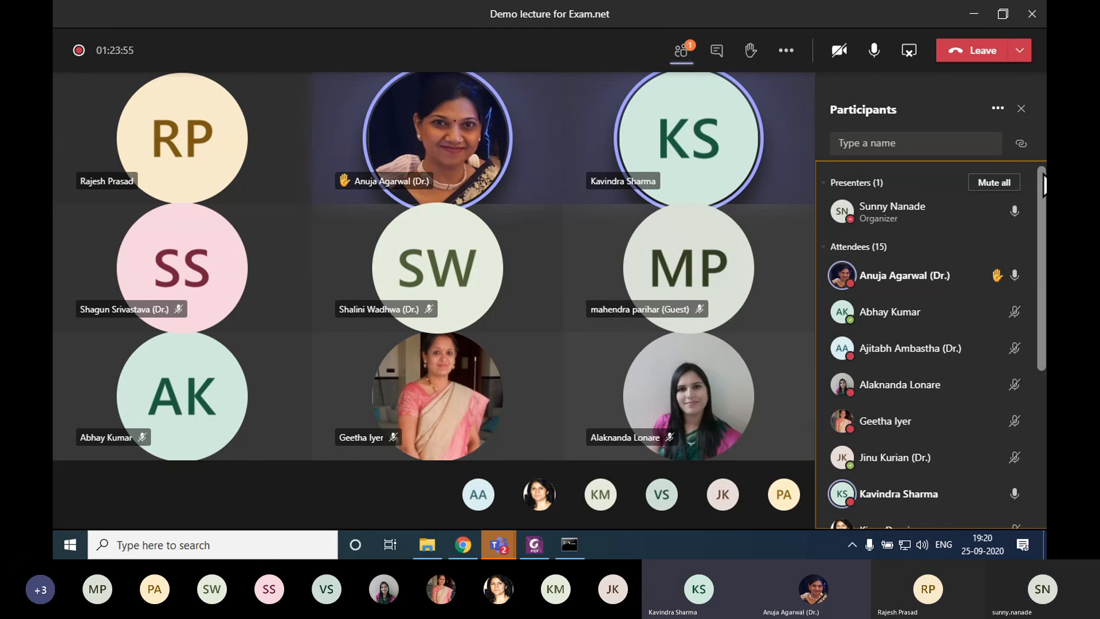
mouse_move(1043, 174)
left_mouse_down()
mouse_move(1045, 209)
mouse_move(1042, 177)
left_mouse_up()
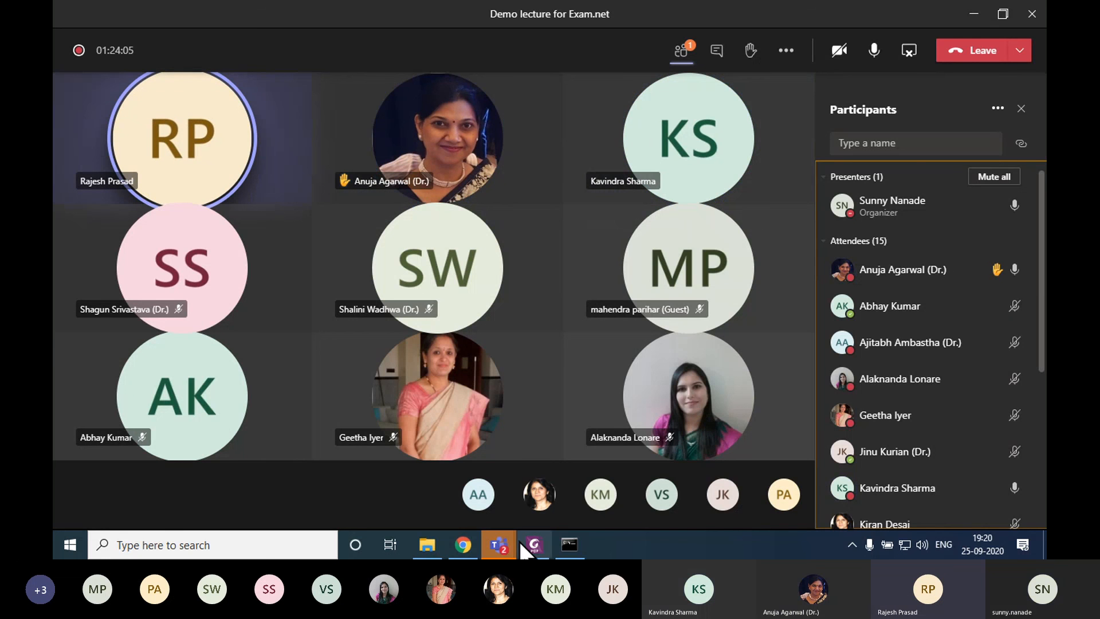
mouse_move(519, 541)
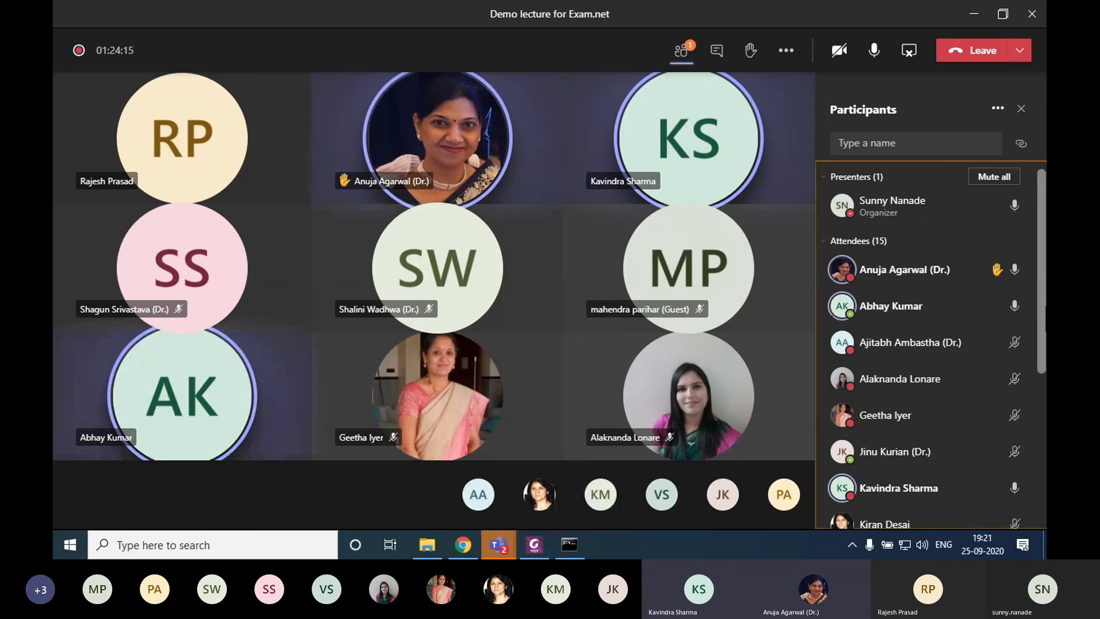
scroll(925, 344, "down", 1)
scroll(931, 344, "down", 5)
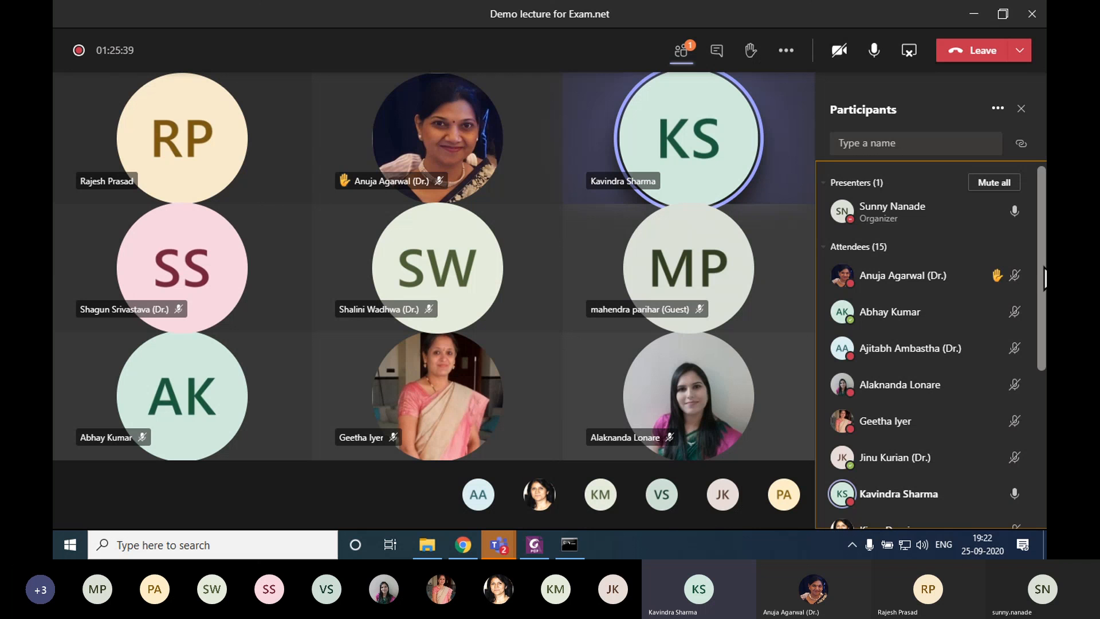
left_click_drag(1043, 267, 1043, 271)
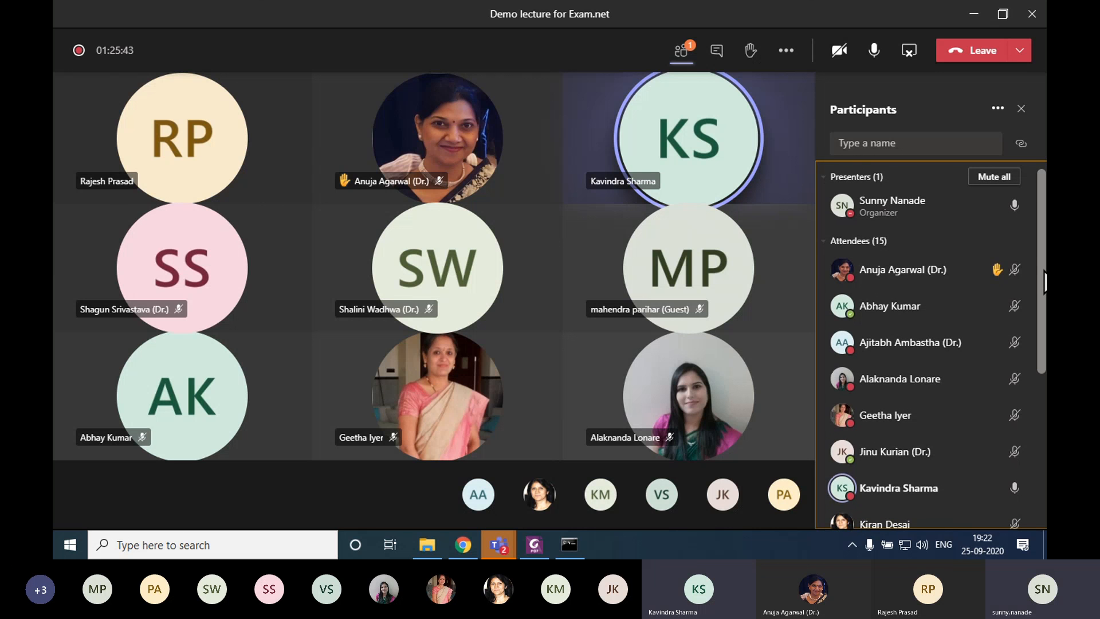
left_click_drag(1043, 271, 1039, 236)
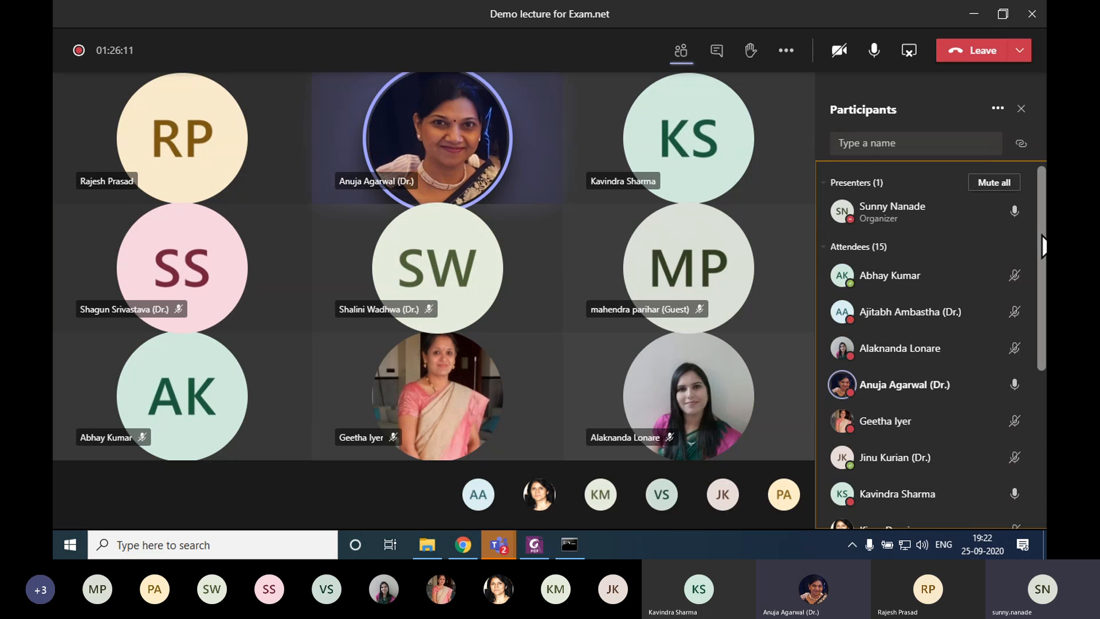
left_click_drag(1042, 235, 1040, 202)
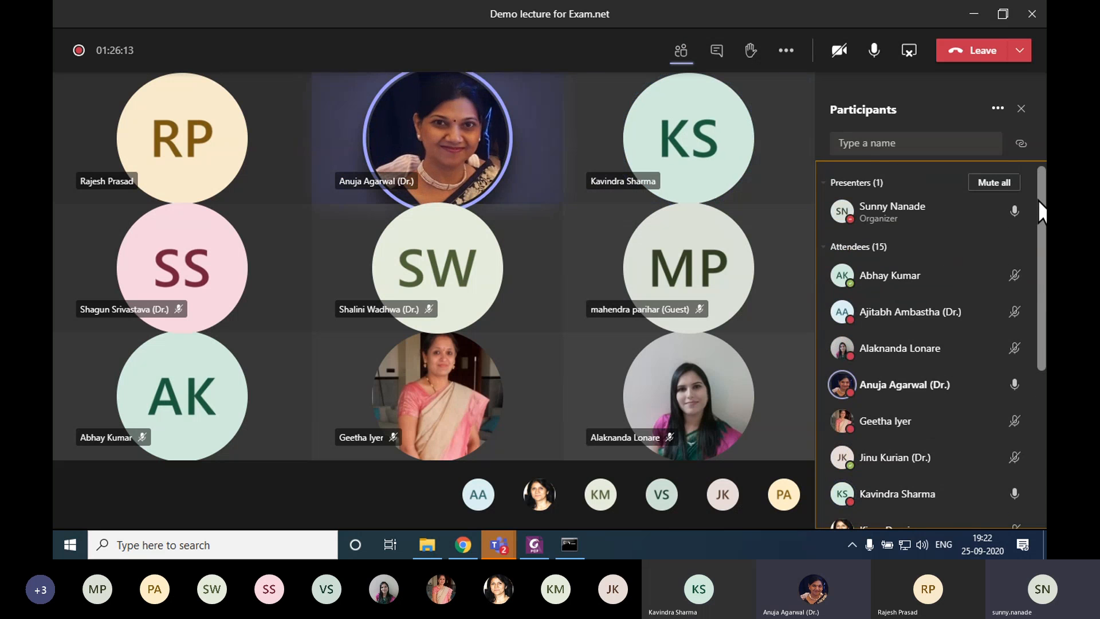